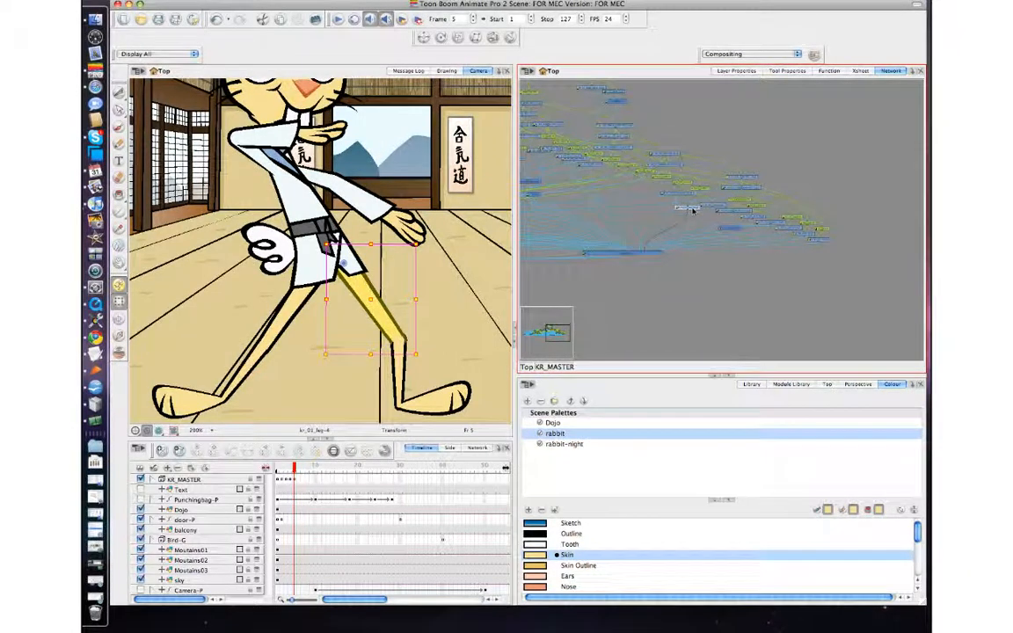
# Step: Try rotating the rabbit's upper leg forward in frame 5, then undo both rotations
pyautogui.moveTo(693, 210); pyautogui.dragTo(697, 214)
pyautogui.click(702, 190)
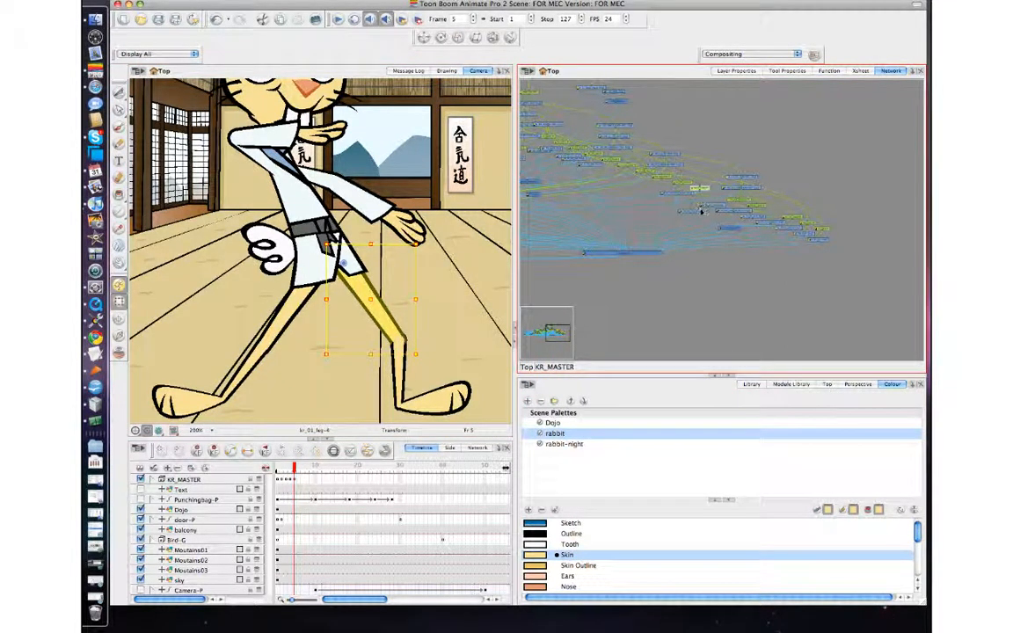
pyautogui.click(692, 212)
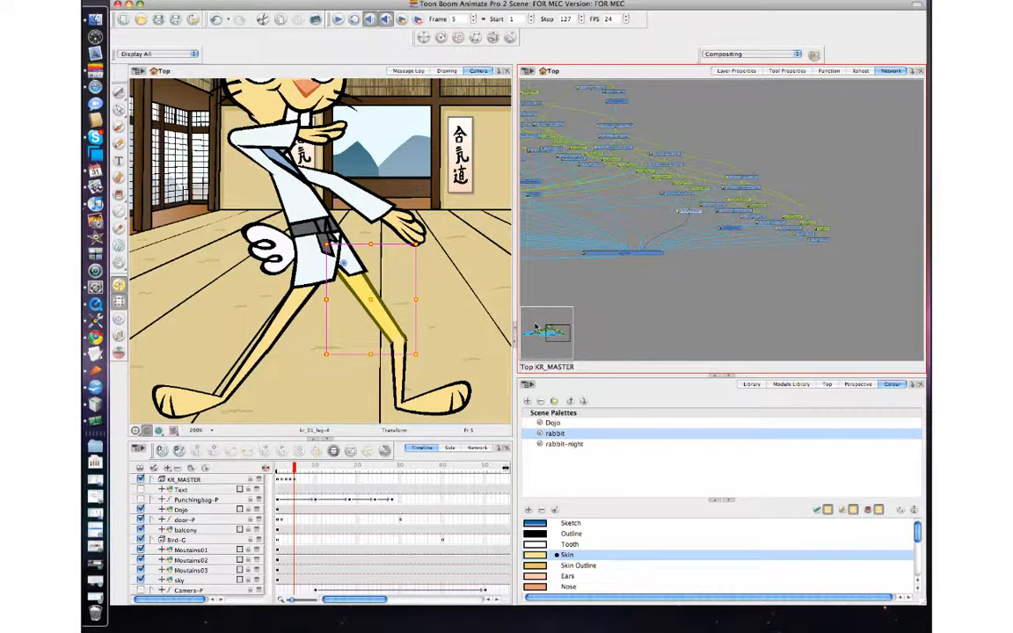
pyautogui.moveTo(423, 355); pyautogui.dragTo(437, 304)
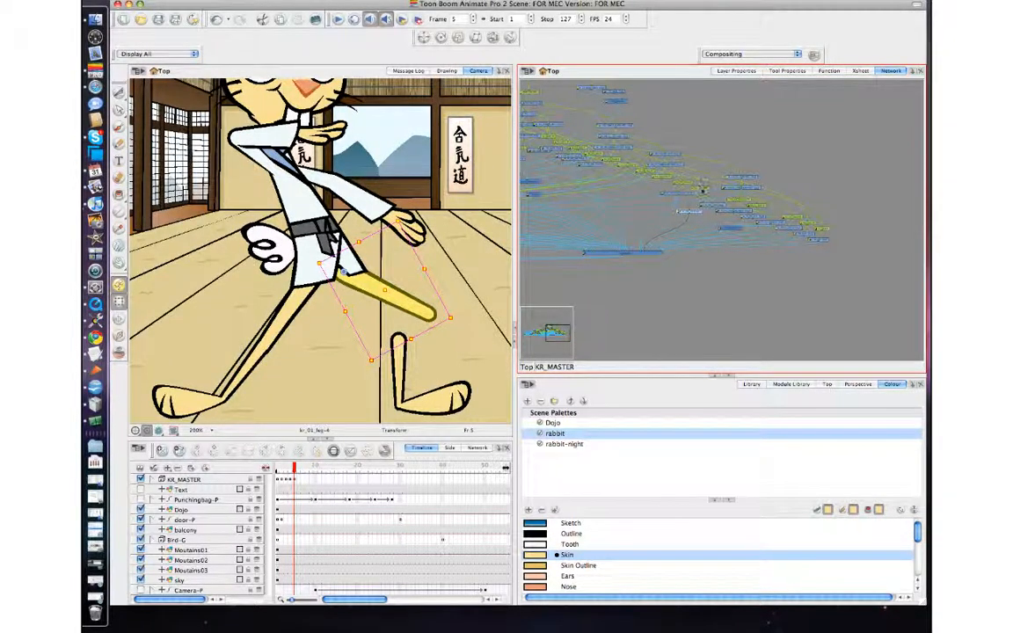
pyautogui.click(703, 189)
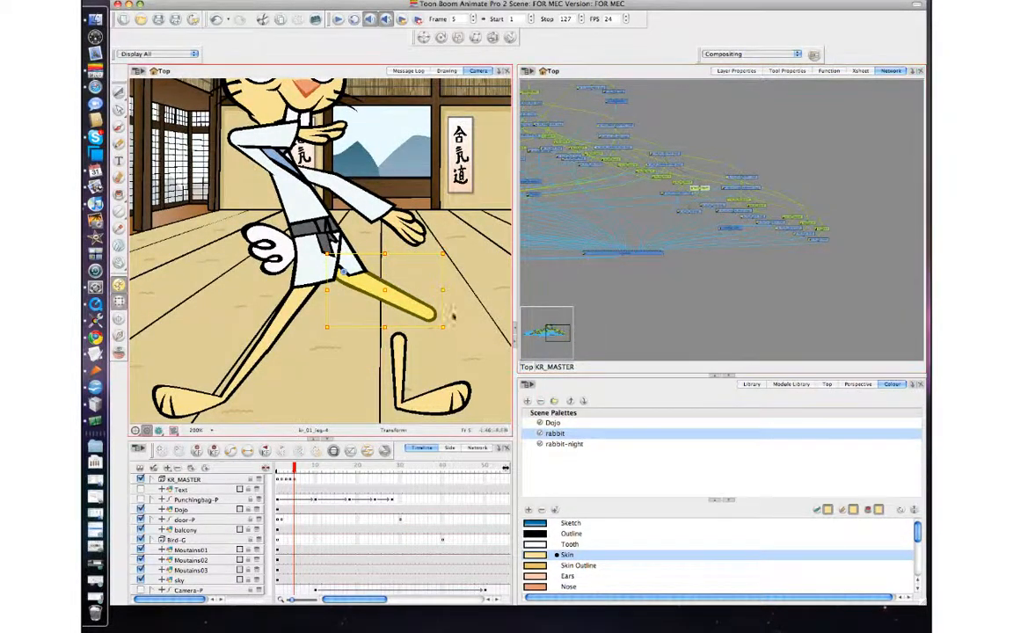
pyautogui.moveTo(448, 326); pyautogui.dragTo(467, 295)
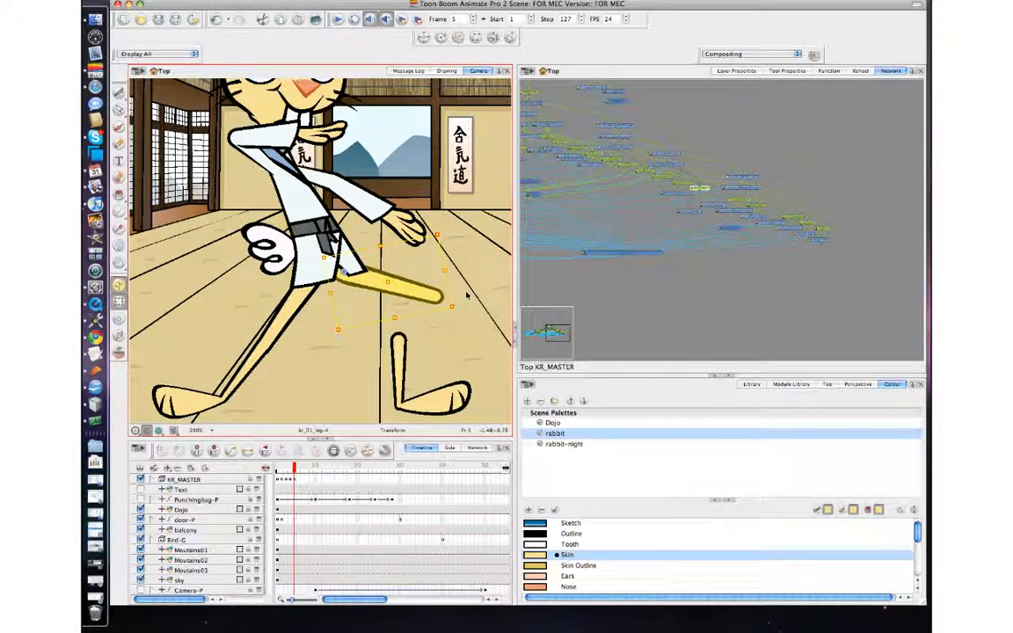
pyautogui.press('super+z')
pyautogui.press('super+z')
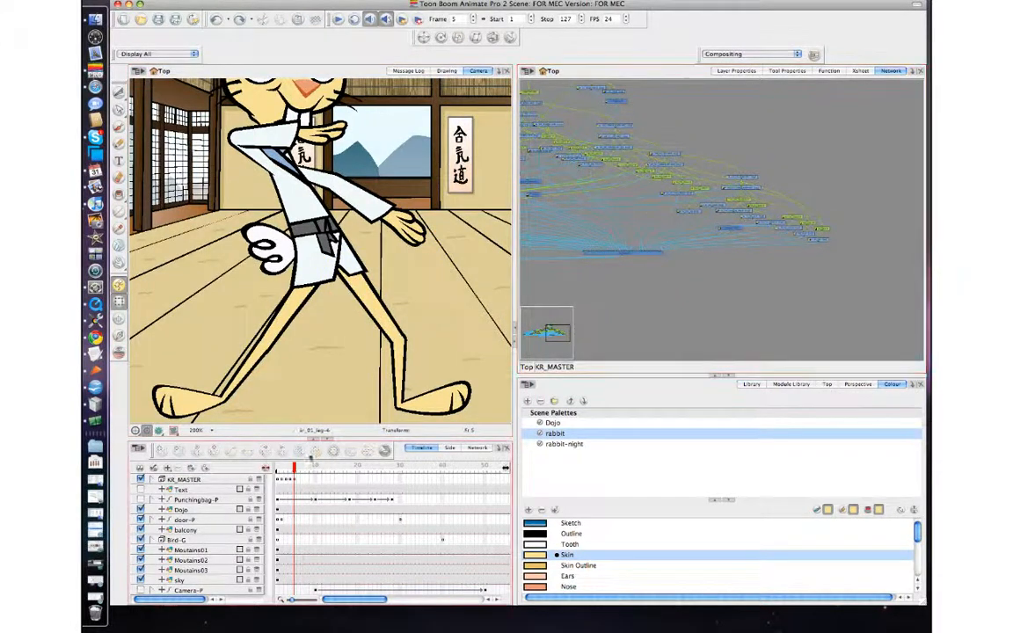
# Step: Try rotating the rabbit's lower leg, then undo the change
pyautogui.click(399, 338)
pyautogui.moveTo(399, 340); pyautogui.dragTo(399, 410)
pyautogui.moveTo(410, 326)
pyautogui.mouseDown()
pyautogui.moveTo(378, 308)
pyautogui.moveTo(401, 304)
pyautogui.moveTo(421, 330)
pyautogui.mouseUp()
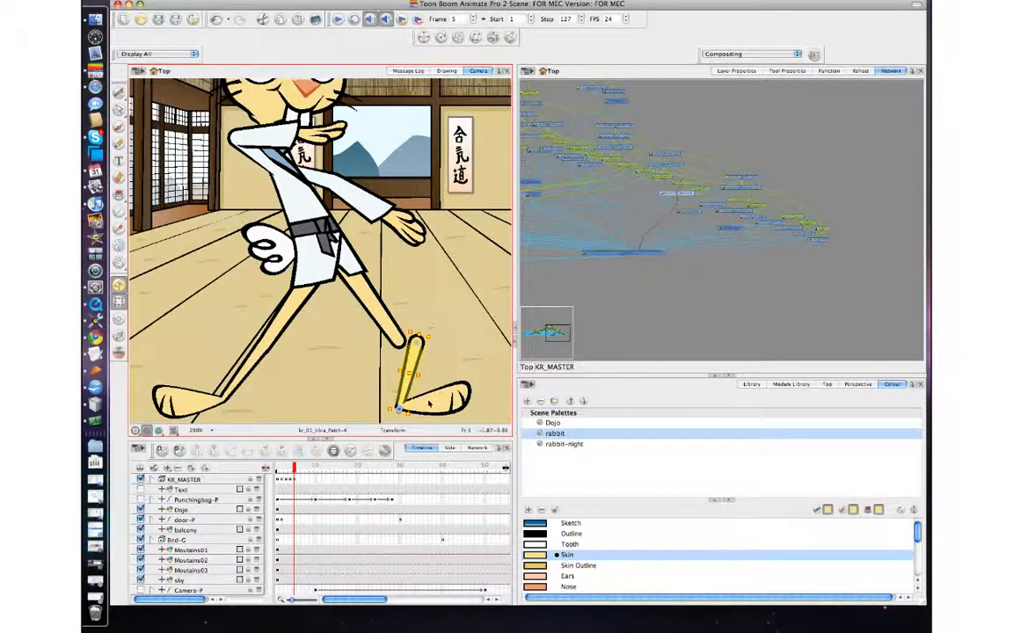
pyautogui.press('super+z')
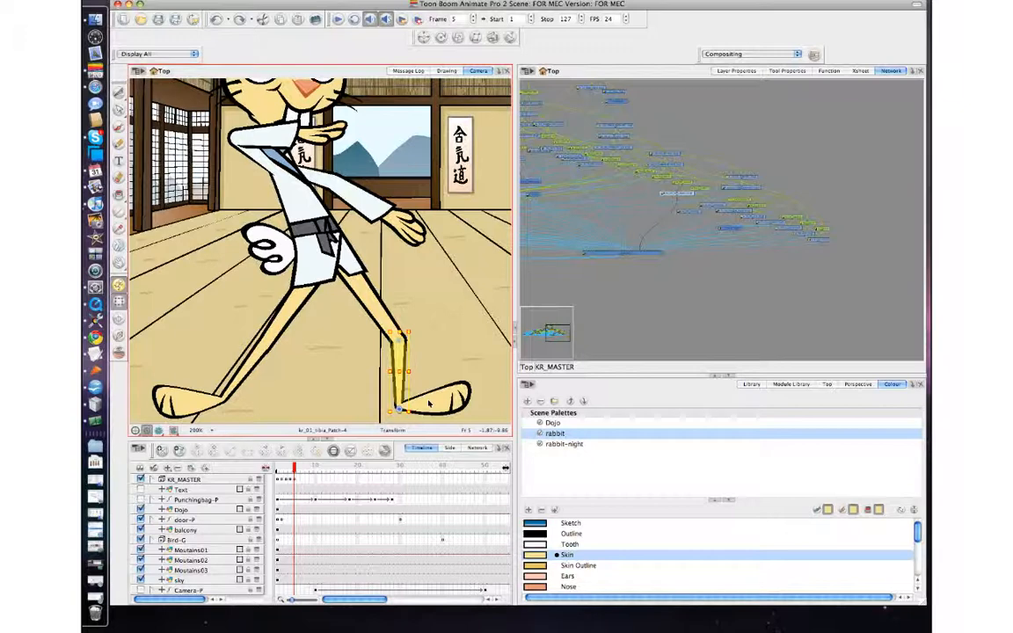
# Step: Step back and forth between frames 3 and 5 to preview the leg pose, zooming out to the whole scene
pyautogui.press(',')
pyautogui.press(',')
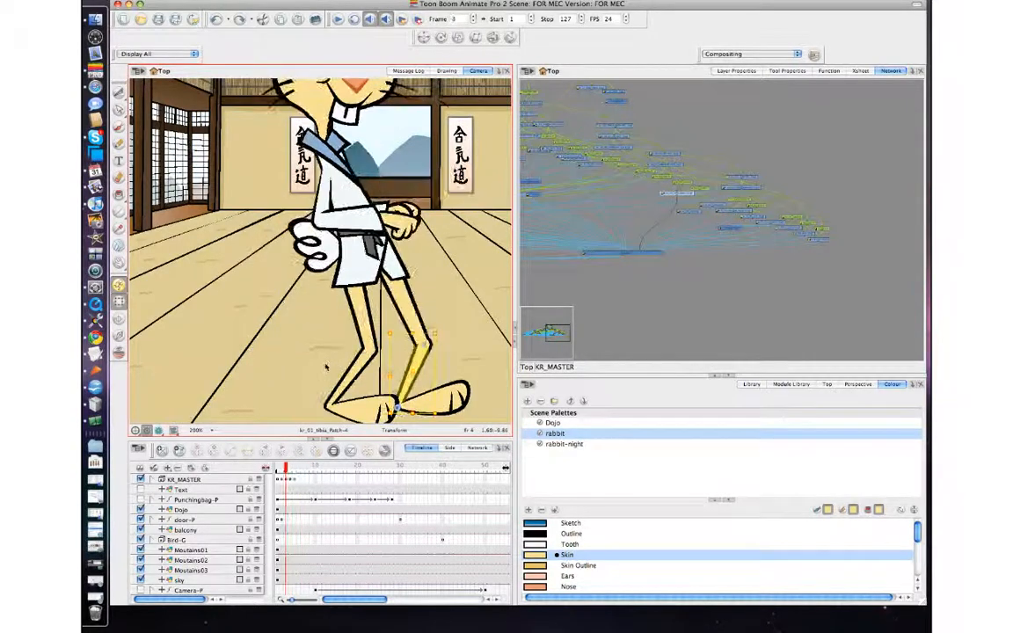
pyautogui.press('.')
pyautogui.press('.')
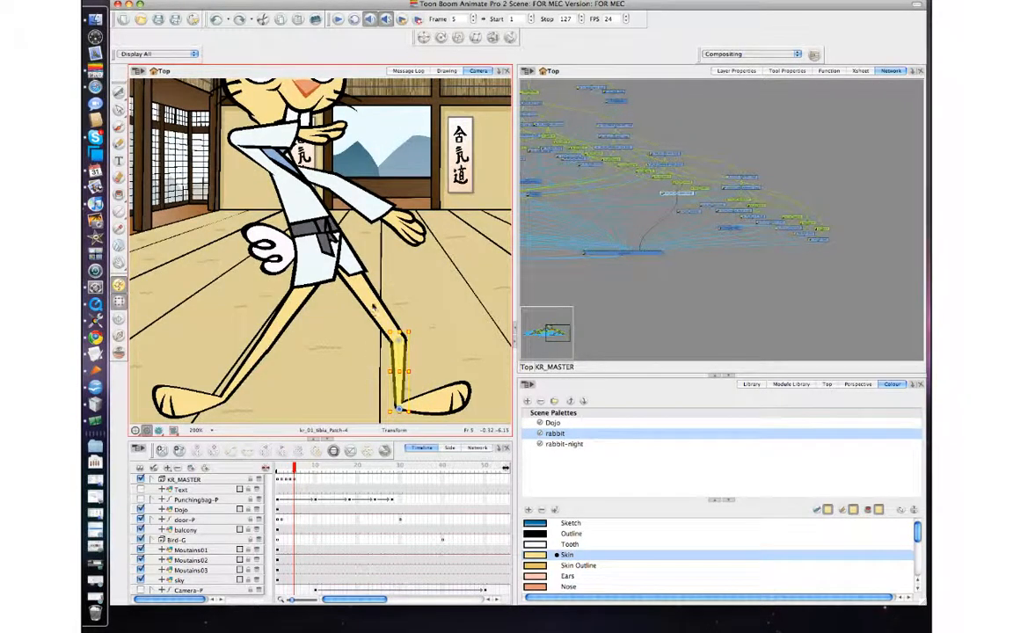
pyautogui.press('2')
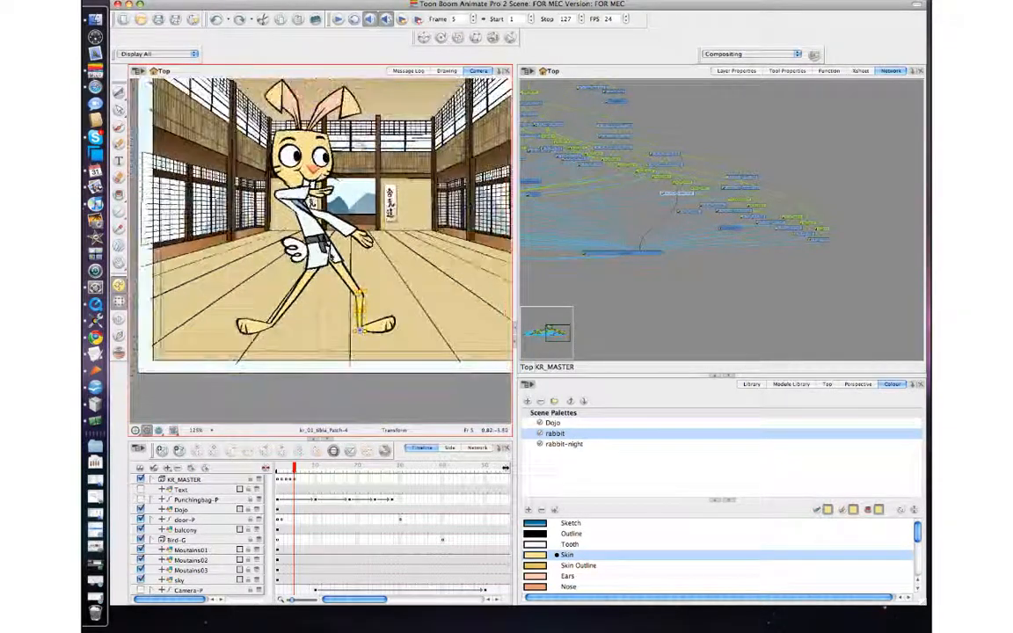
pyautogui.press(',')
pyautogui.press(',')
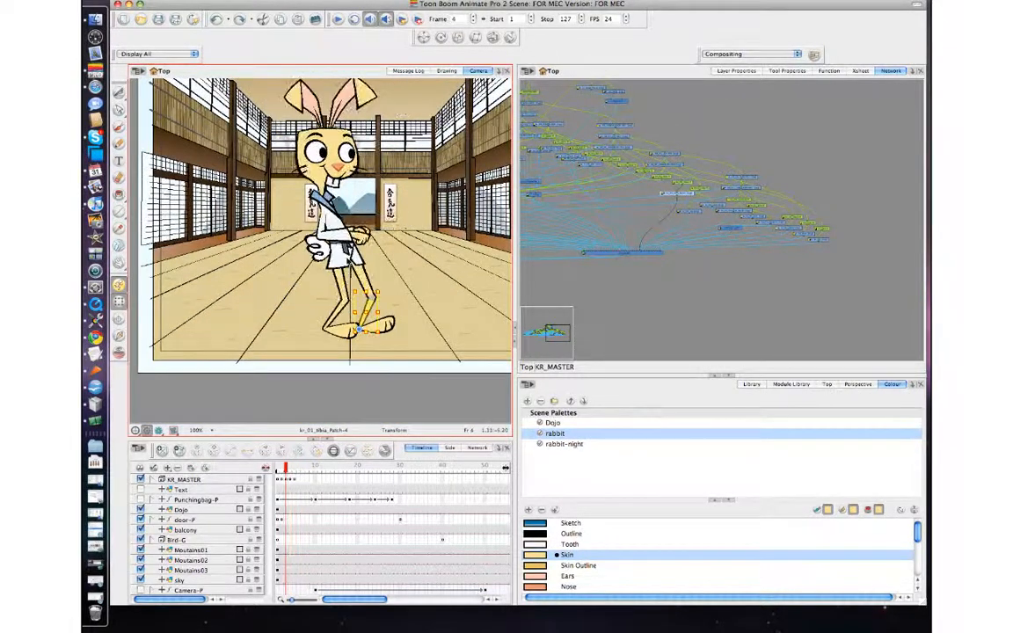
pyautogui.press('.')
pyautogui.press('.')
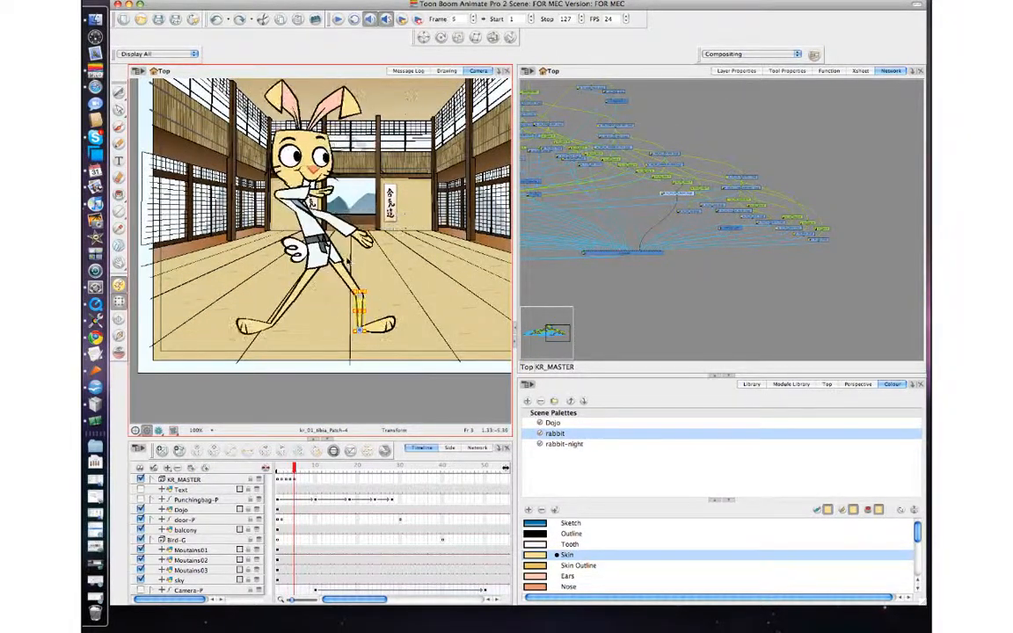
# Step: Go to frame 6, select the rabbit's forearm, and step between neighbouring frames to review the arm pose
pyautogui.click(298, 481)
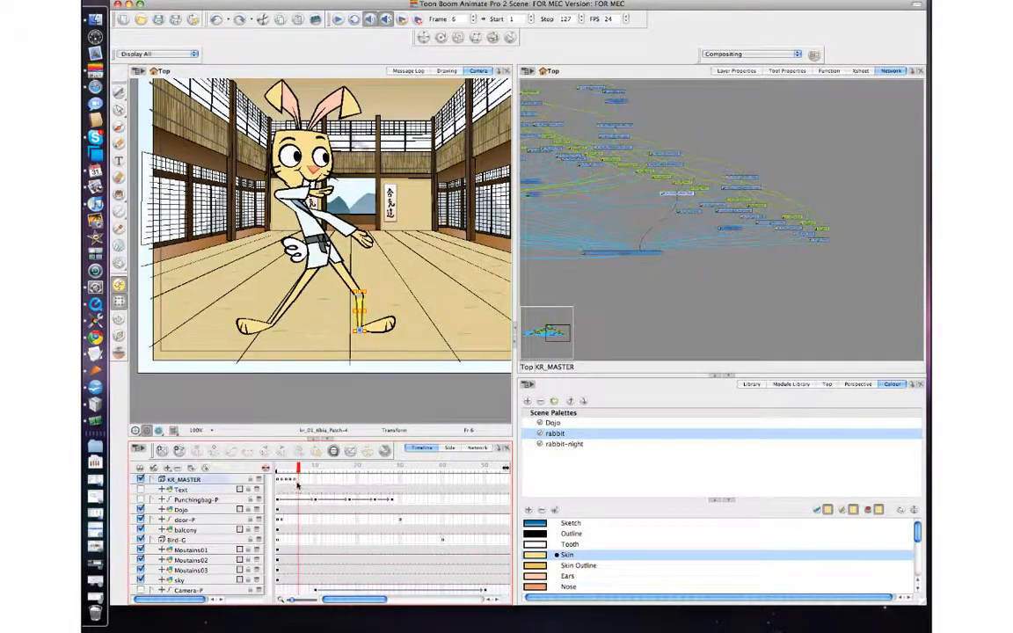
pyautogui.click(196, 451)
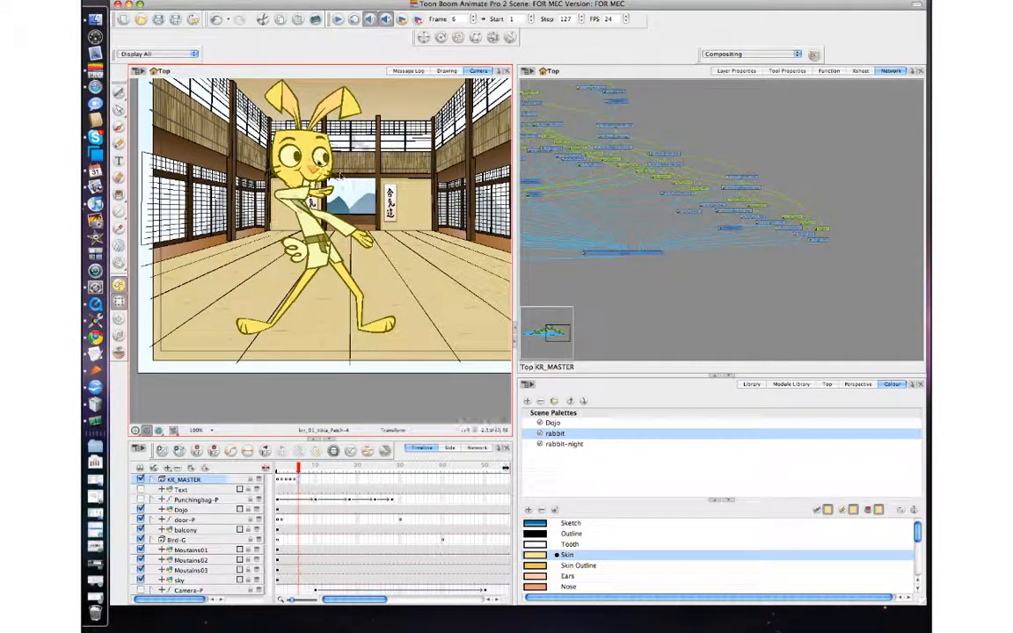
pyautogui.click(302, 199)
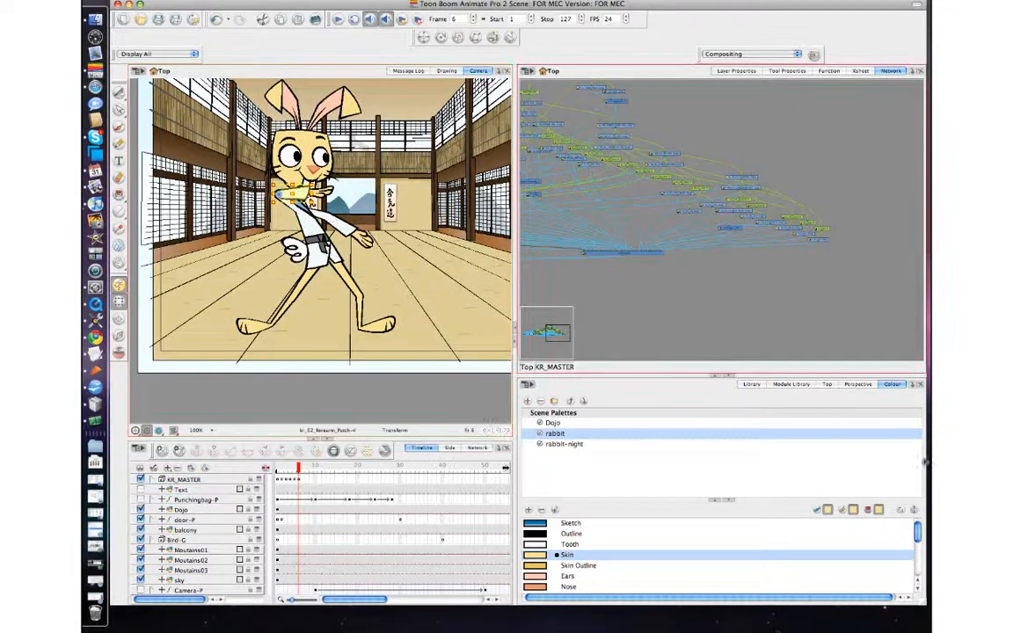
pyautogui.click(774, 204)
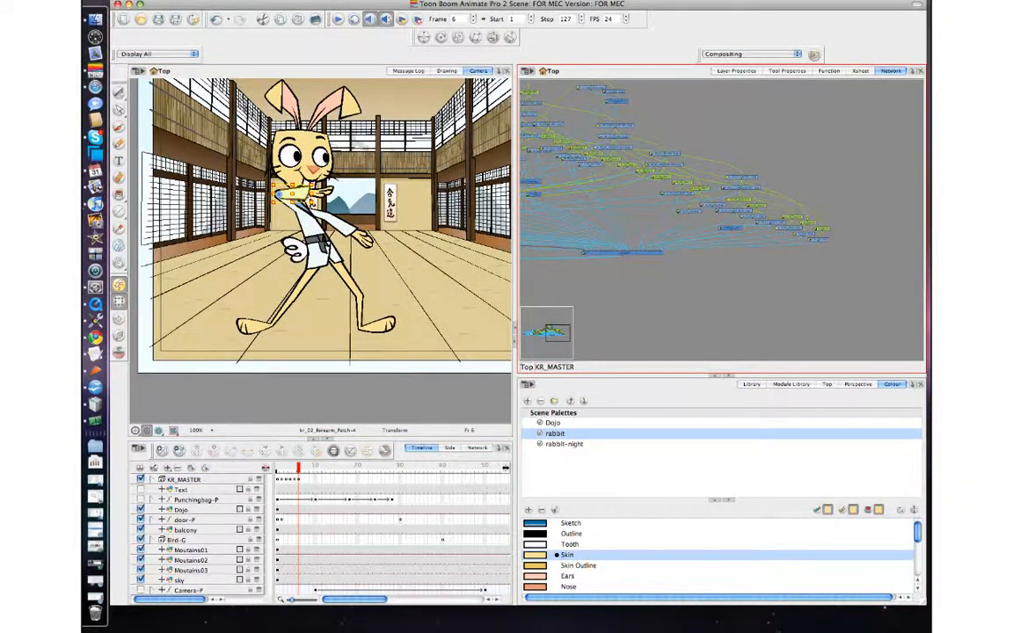
pyautogui.press('super+Tab')
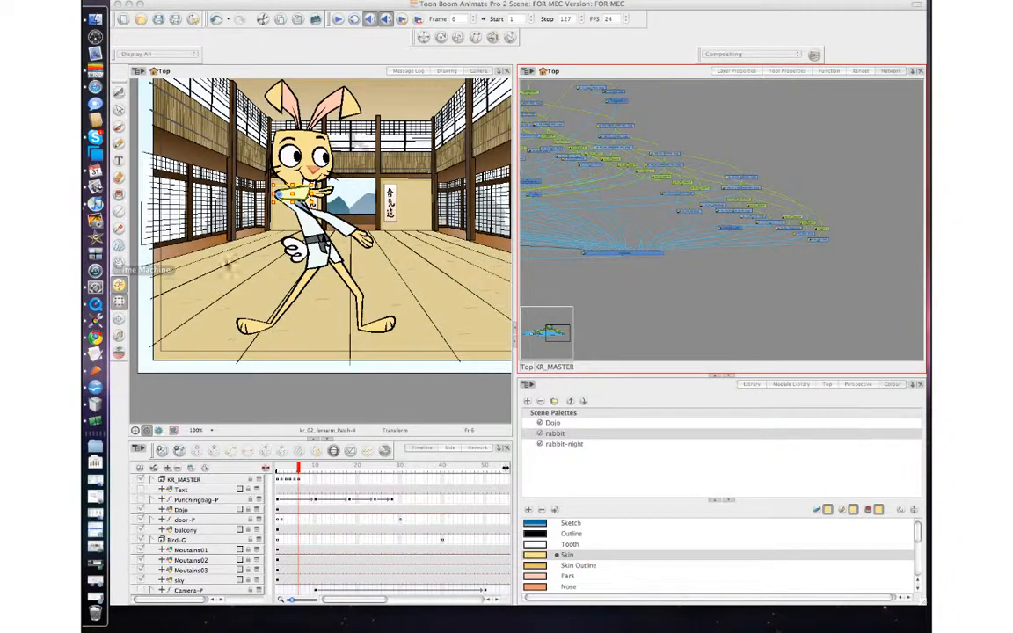
pyautogui.click(299, 483)
pyautogui.click(302, 481)
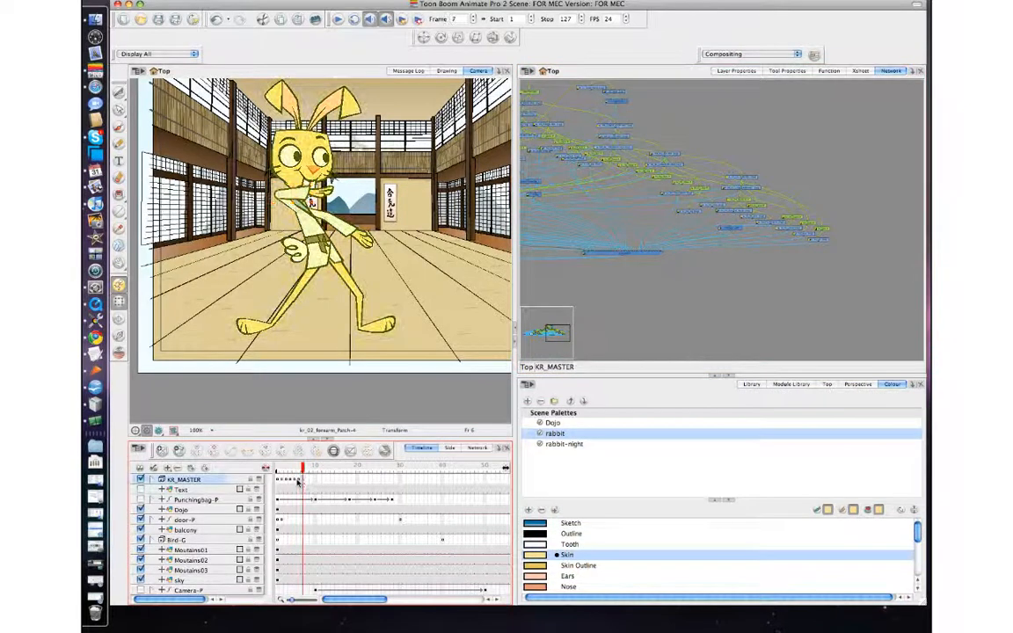
pyautogui.click(299, 481)
pyautogui.press(',')
pyautogui.press('.')
pyautogui.press(',')
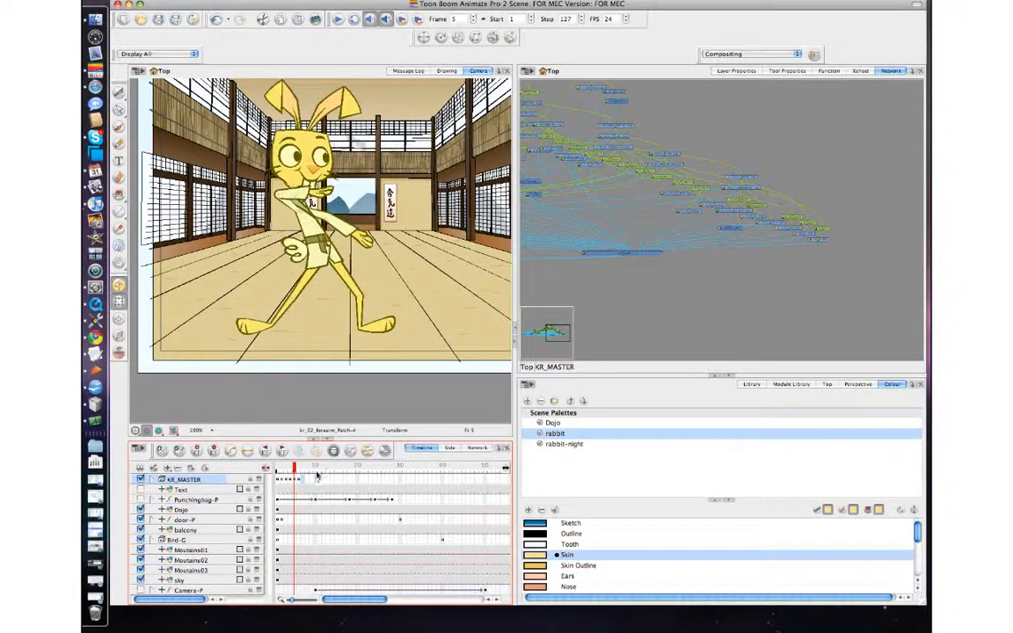
pyautogui.press('.')
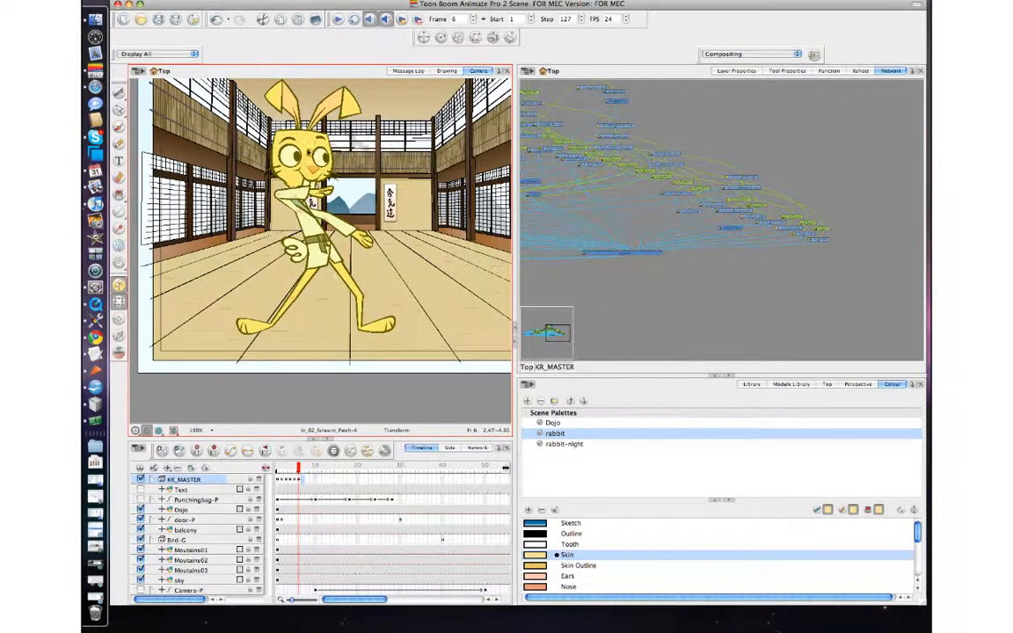
# Step: Raise the rabbit's upper arm and rotate the forearm back across the chest in frame 6, comparing with frame 5
pyautogui.click(318, 216)
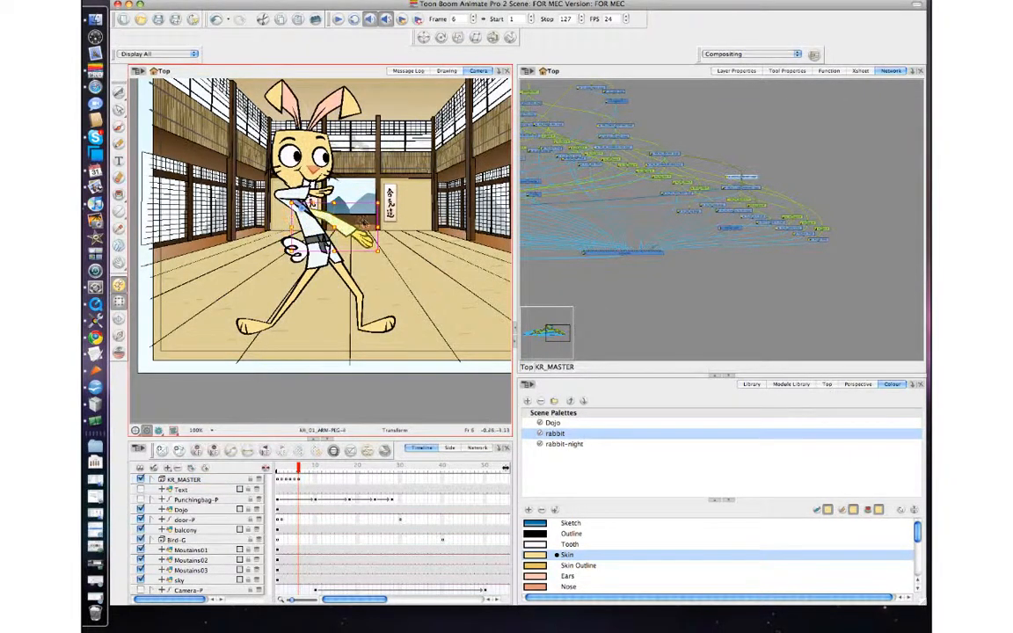
pyautogui.moveTo(384, 203); pyautogui.dragTo(180, 160)
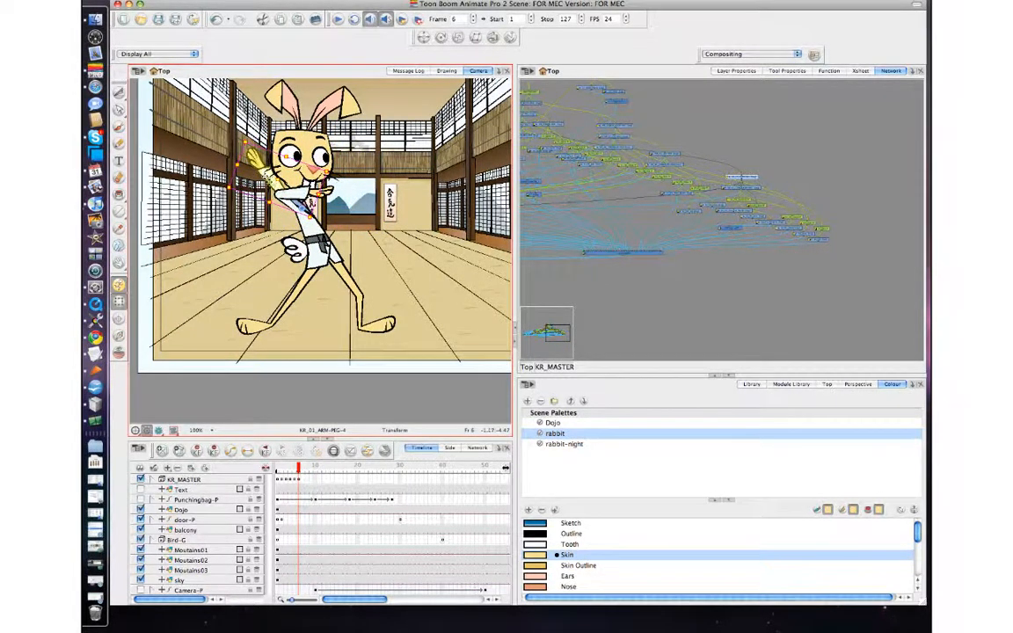
pyautogui.click(242, 157)
pyautogui.press('b')
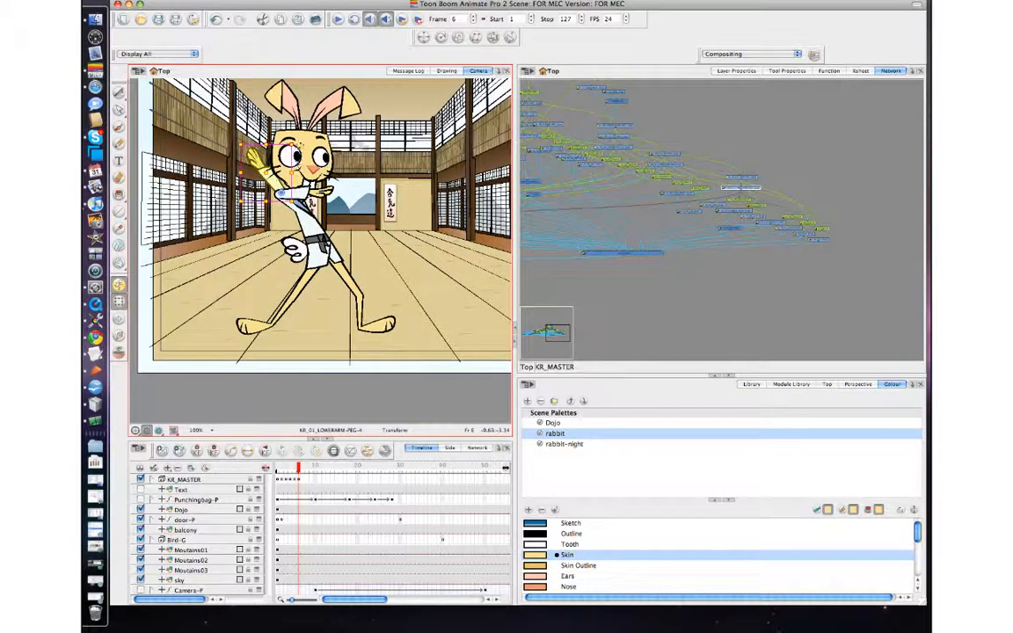
pyautogui.moveTo(299, 143); pyautogui.dragTo(354, 274)
pyautogui.press(',')
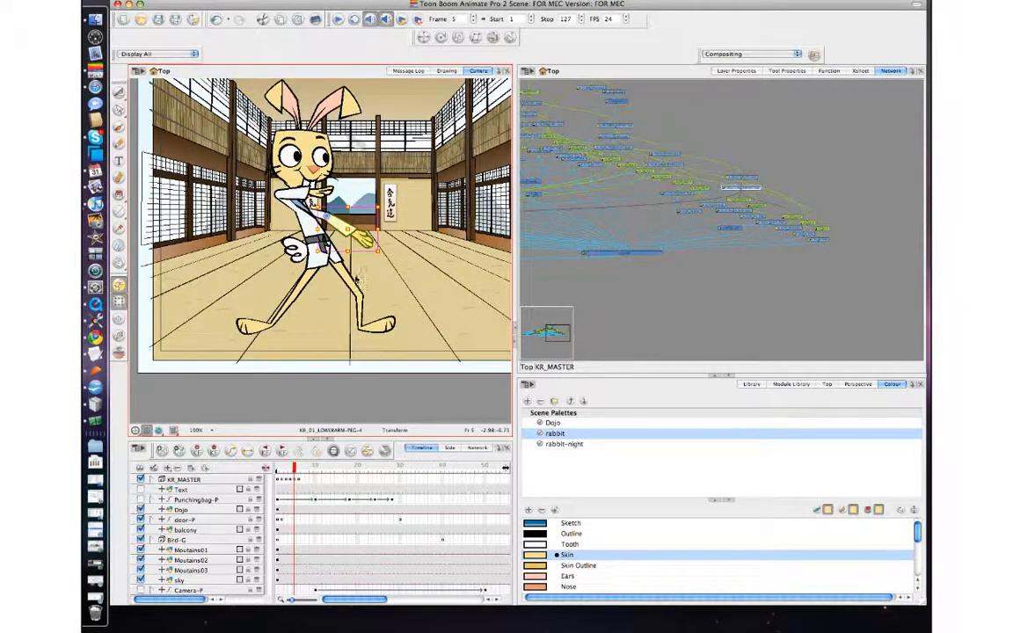
pyautogui.press('.')
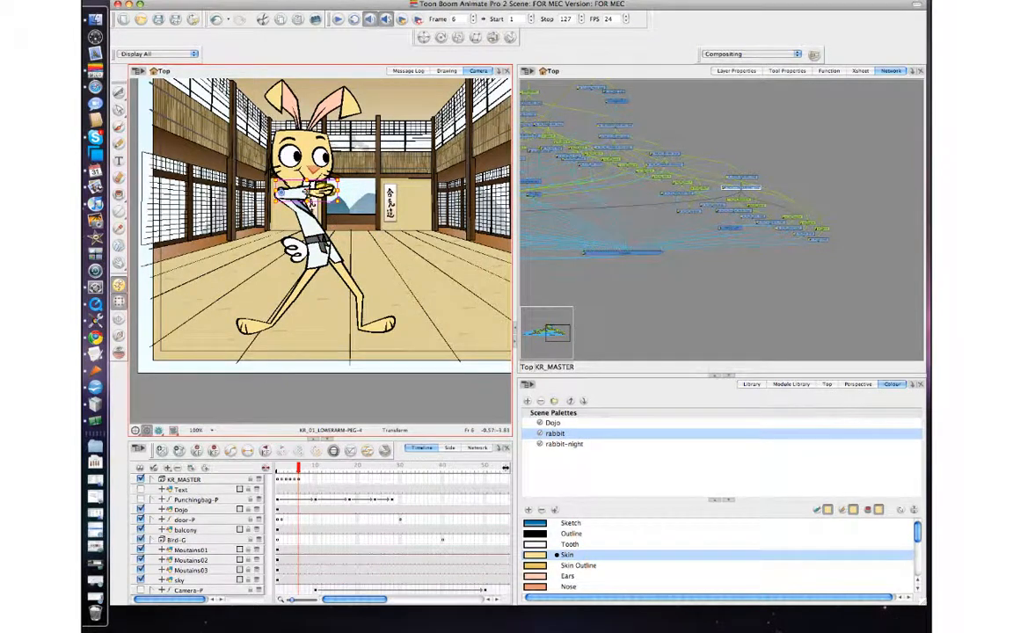
# Step: Select the rabbit's upper arm and rotate it down toward the belt
pyautogui.click(267, 180)
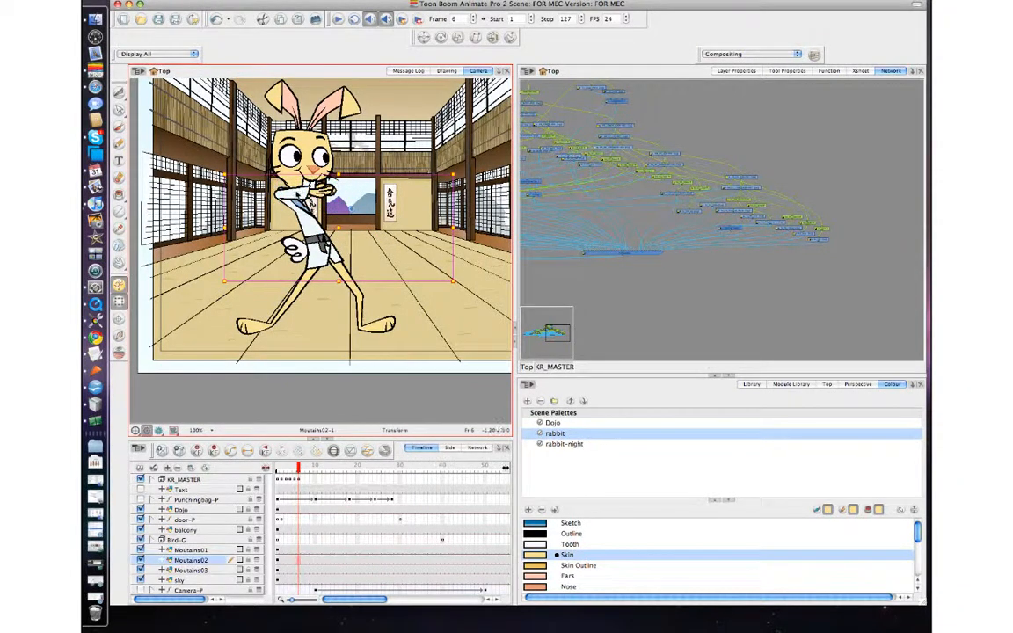
pyautogui.click(300, 193)
pyautogui.press('b')
pyautogui.press('b')
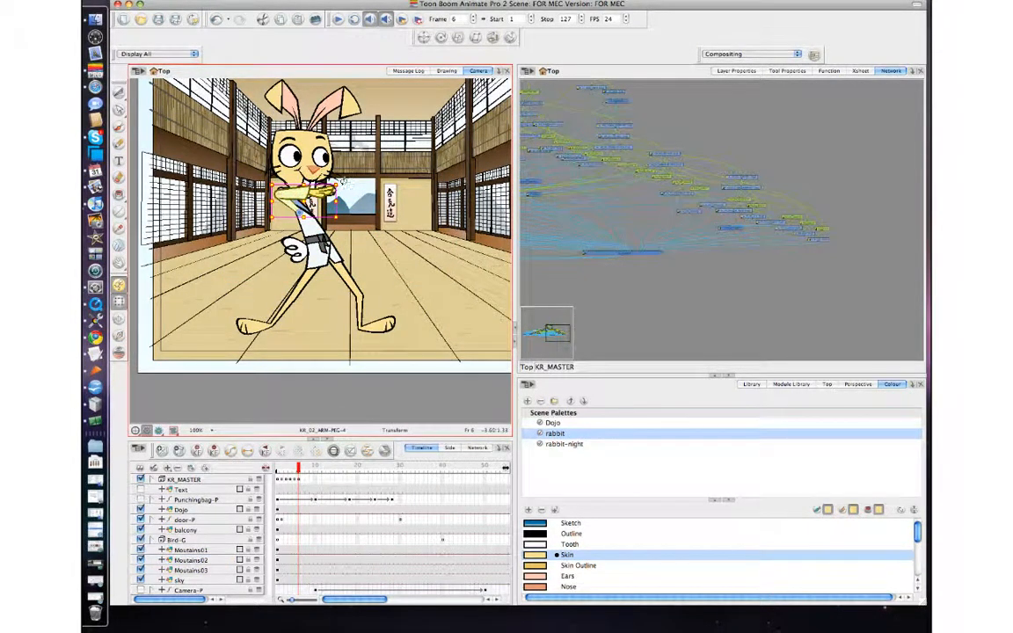
pyautogui.moveTo(343, 181); pyautogui.dragTo(169, 348)
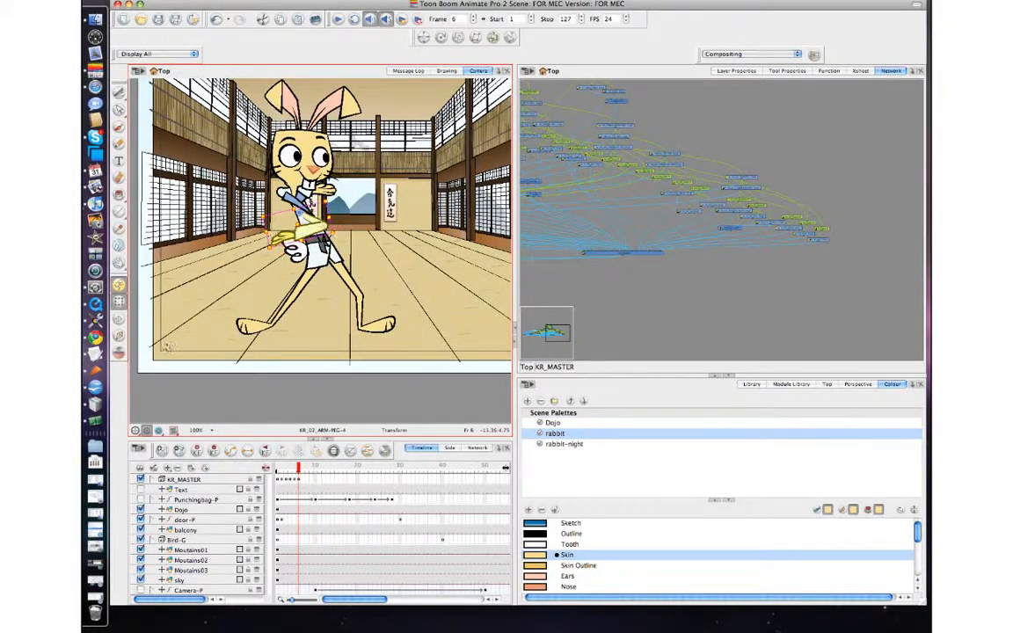
# Step: Select the forearm and rotate it to point forward and low, then step between frames to compare
pyautogui.click(404, 208)
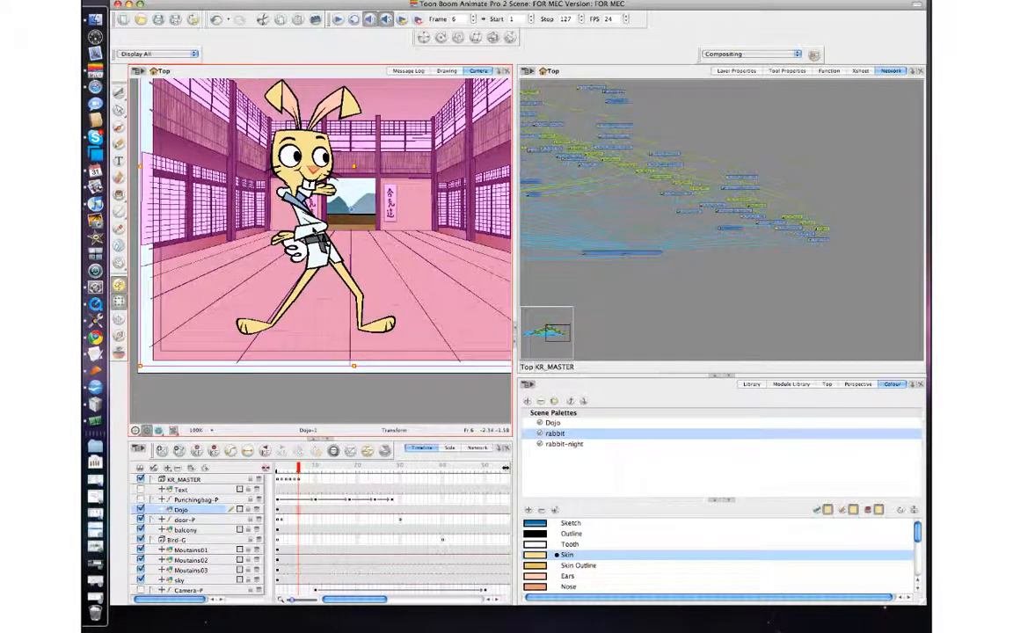
pyautogui.click(314, 230)
pyautogui.press('b')
pyautogui.moveTo(338, 245); pyautogui.dragTo(328, 139)
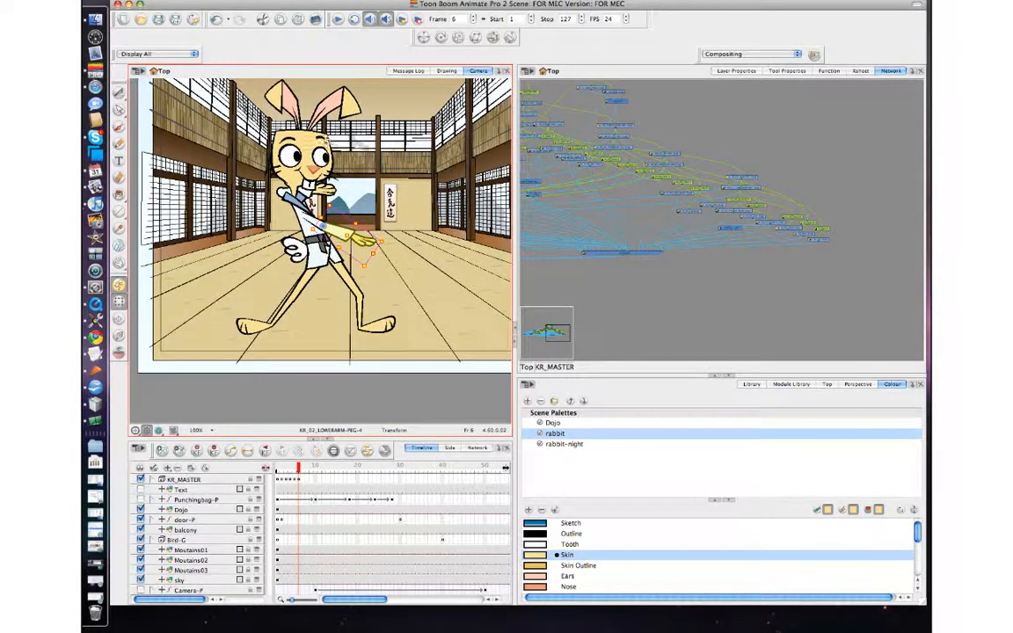
pyautogui.press(',')
pyautogui.press('.')
pyautogui.press(',')
pyautogui.press('.')
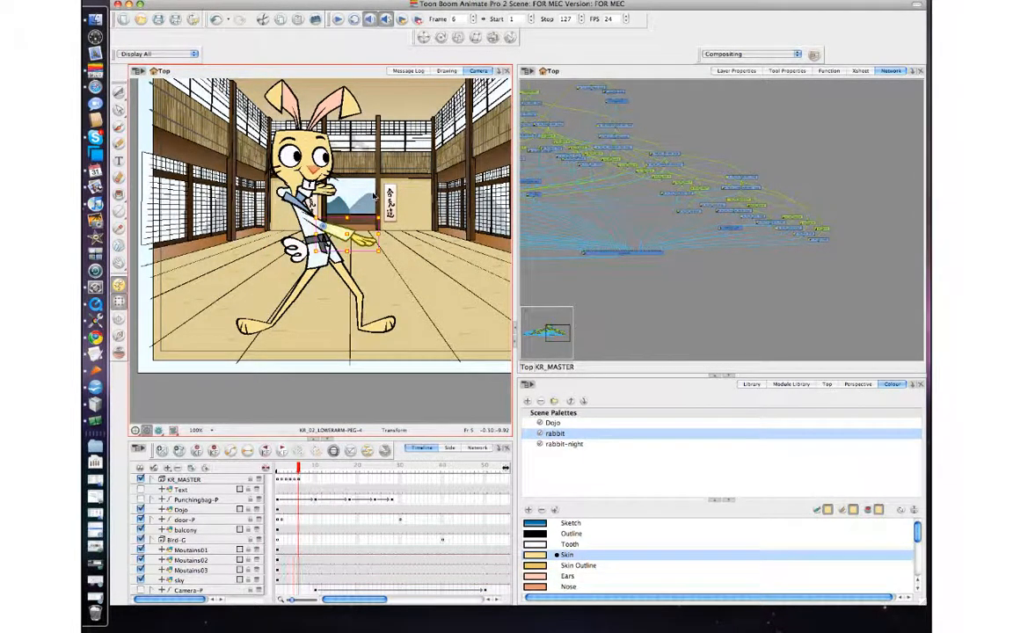
# Step: Select the upper arm and rotate it up so the fist sits near the face
pyautogui.click(329, 190)
pyautogui.press('b')
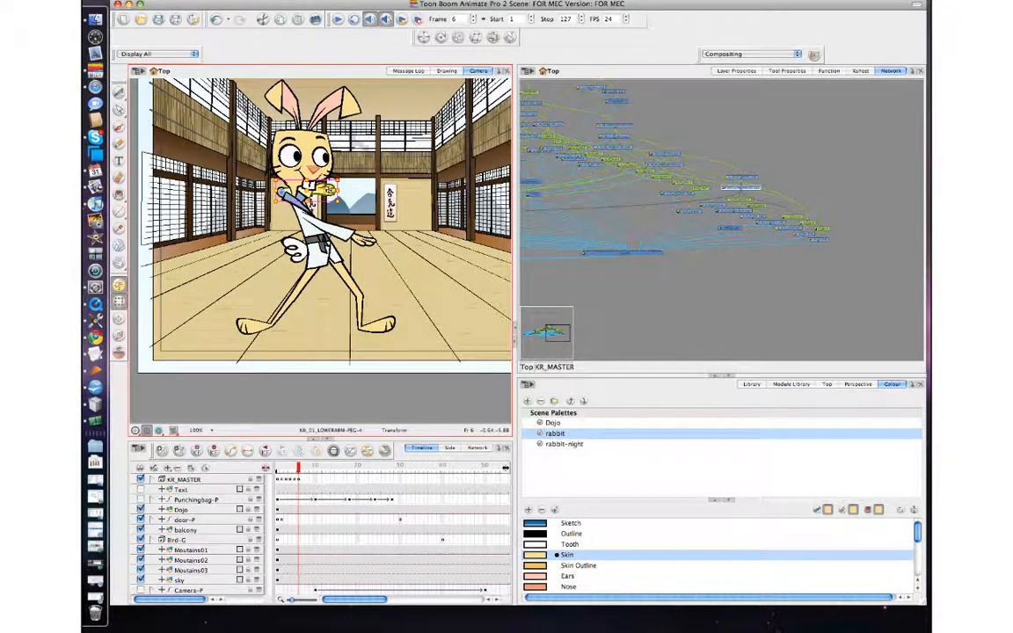
pyautogui.press('b')
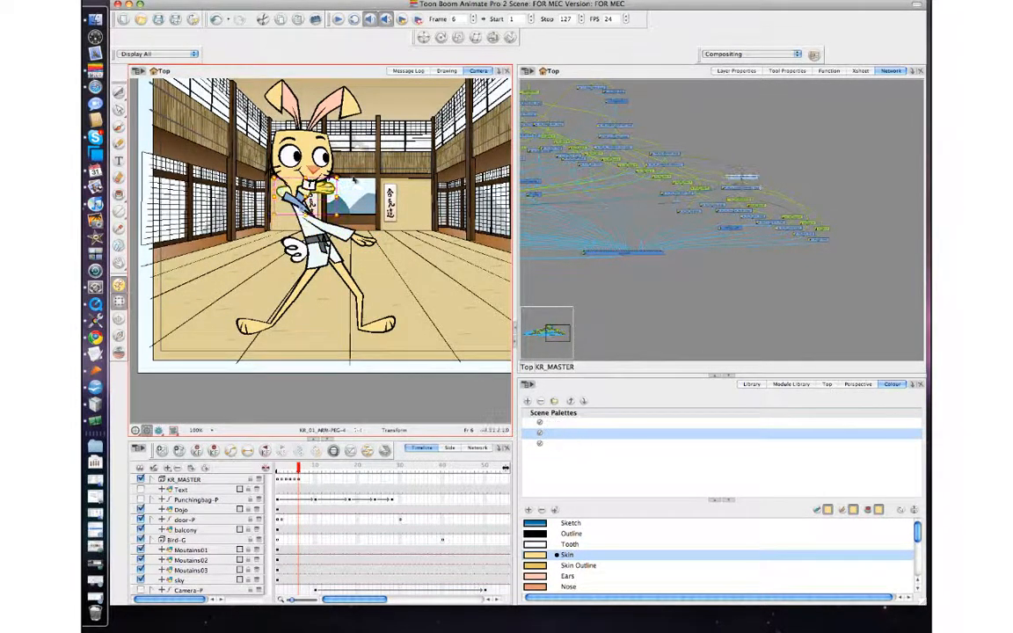
pyautogui.moveTo(347, 180); pyautogui.dragTo(344, 259)
# Step: Select the forearm and rotate it forward into a straight punch at shoulder height
pyautogui.click(335, 208)
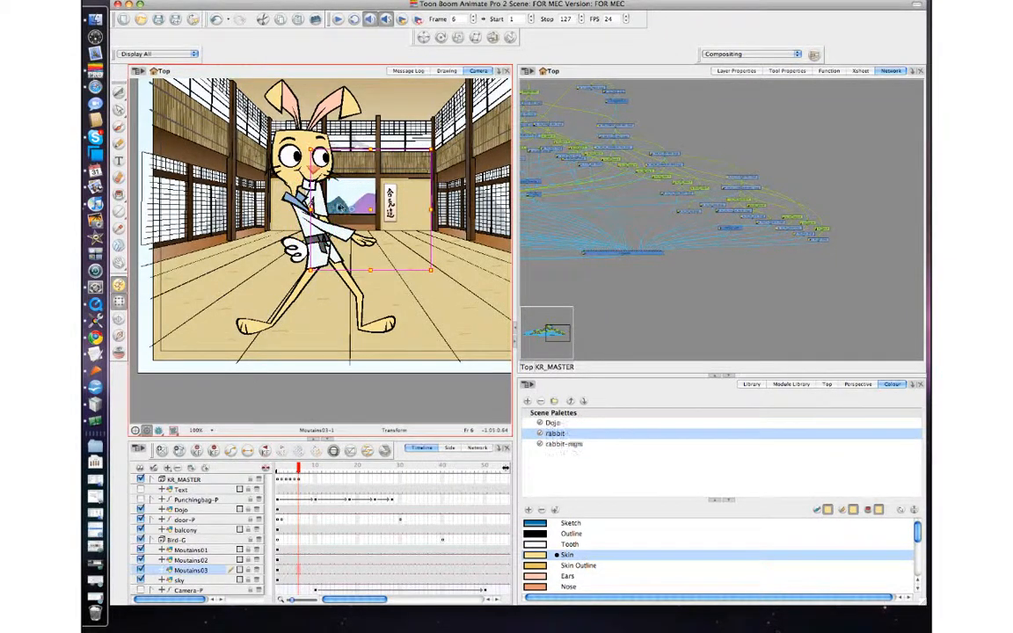
pyautogui.click(325, 210)
pyautogui.press('b')
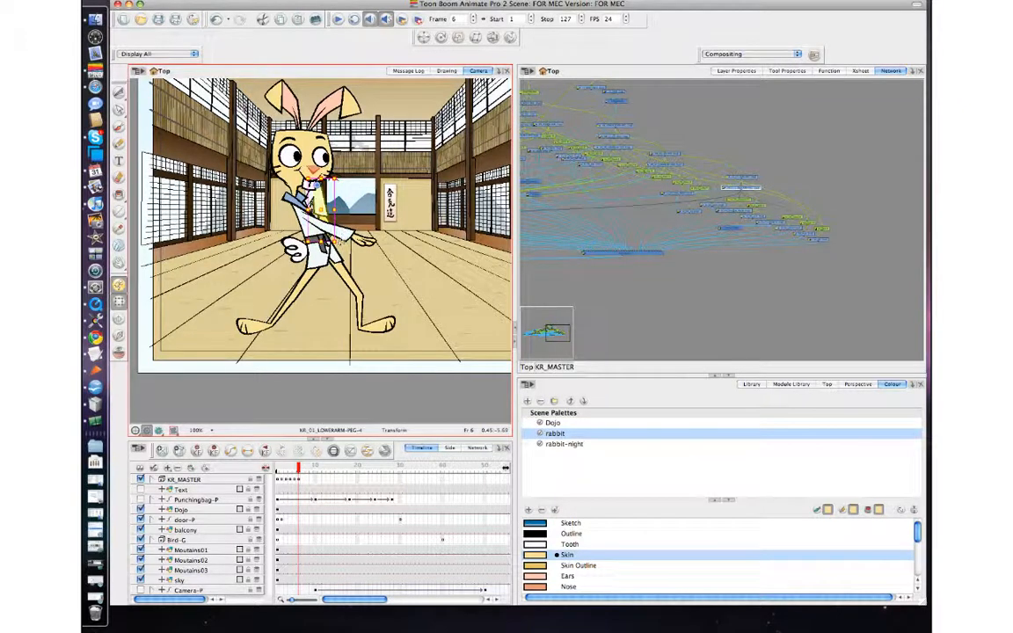
pyautogui.moveTo(346, 240); pyautogui.dragTo(373, 174)
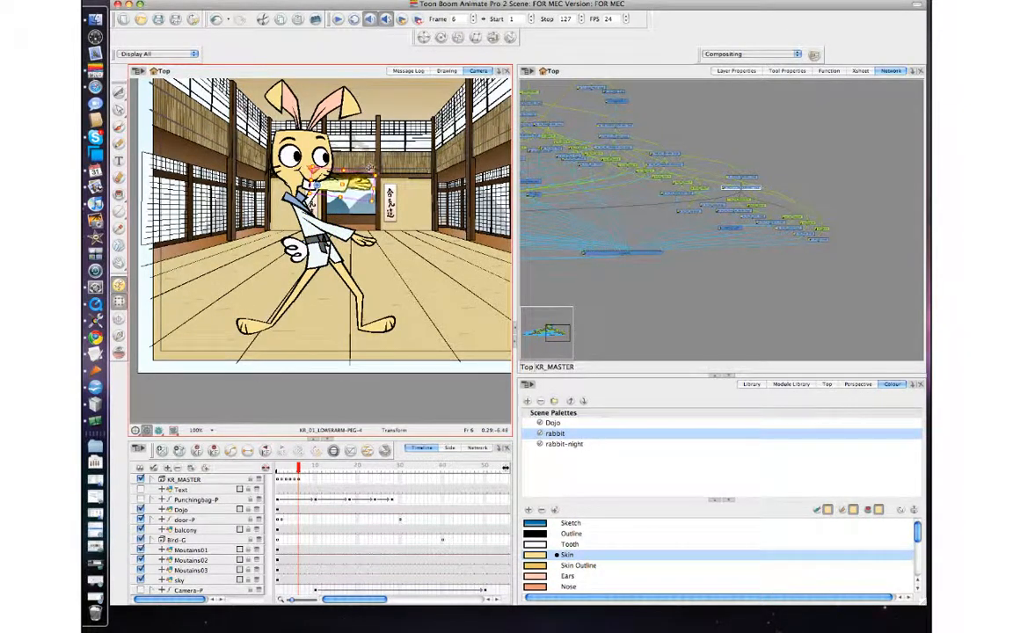
# Step: Select the rabbit's arm pieces and step between frames 5 and 6 to compare the punch pose
pyautogui.press('b')
pyautogui.press('b')
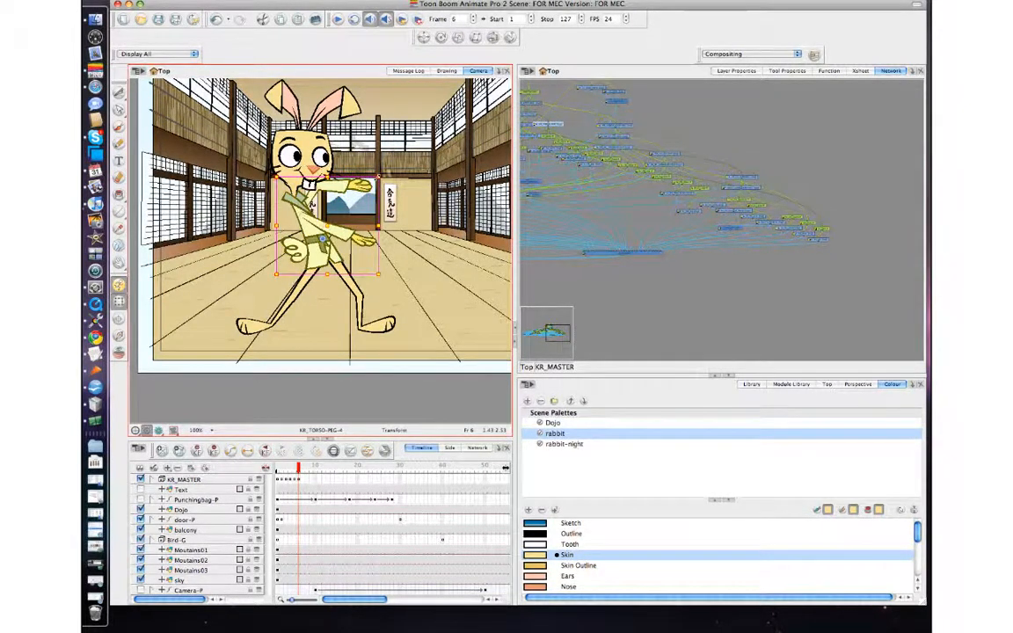
pyautogui.click(340, 187)
pyautogui.press('b')
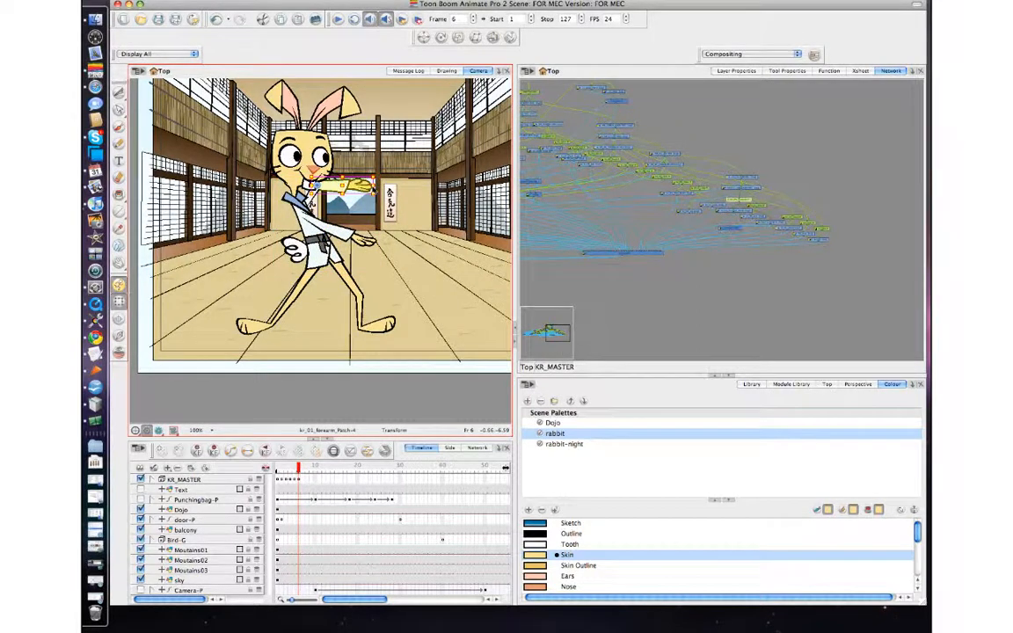
pyautogui.press('b')
pyautogui.press('b')
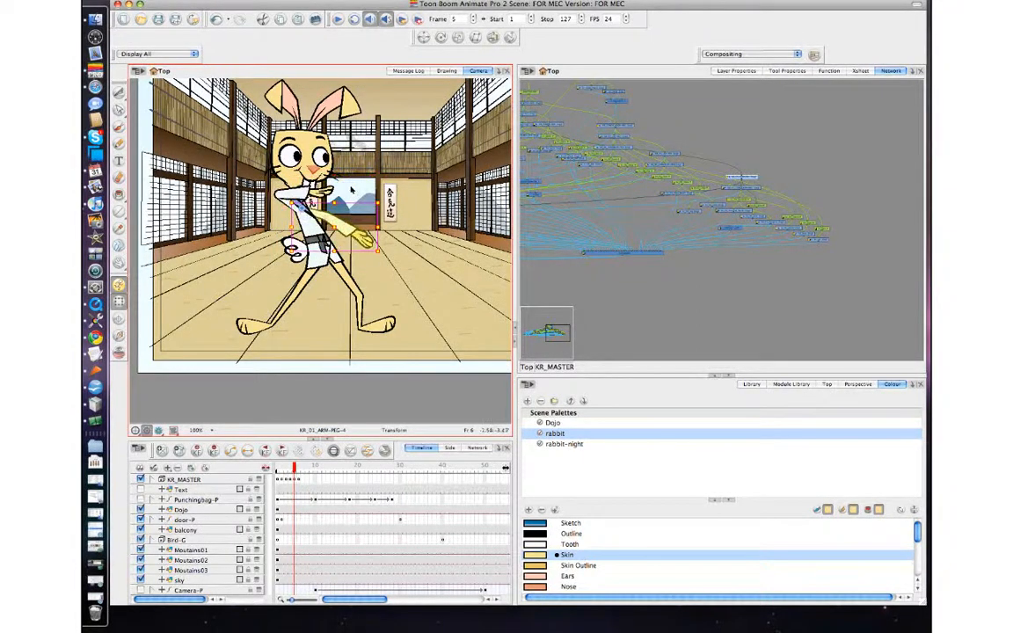
pyautogui.press(',')
pyautogui.press(',')
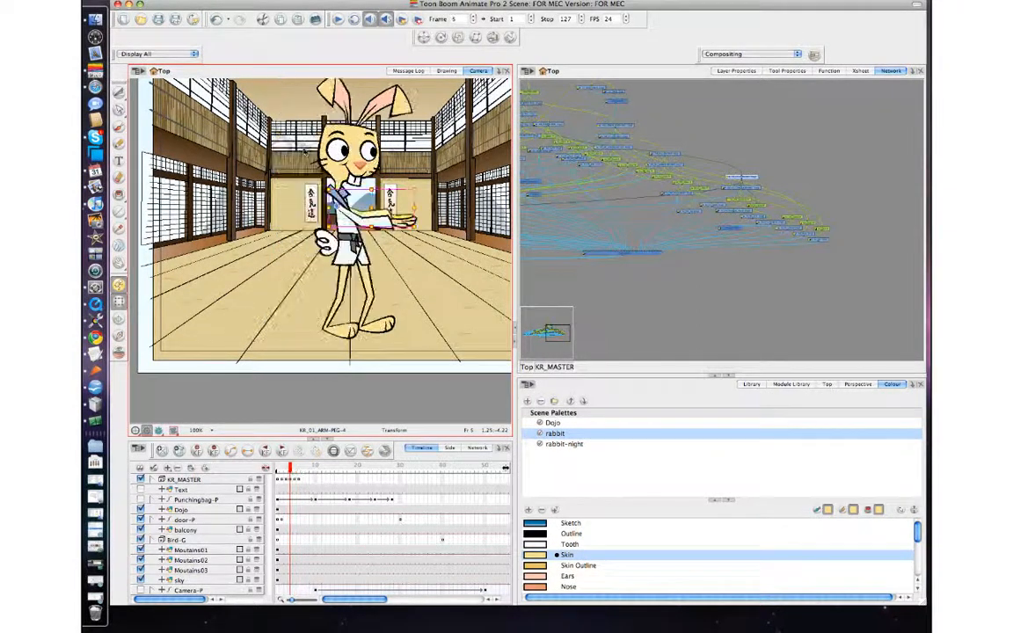
pyautogui.press('.')
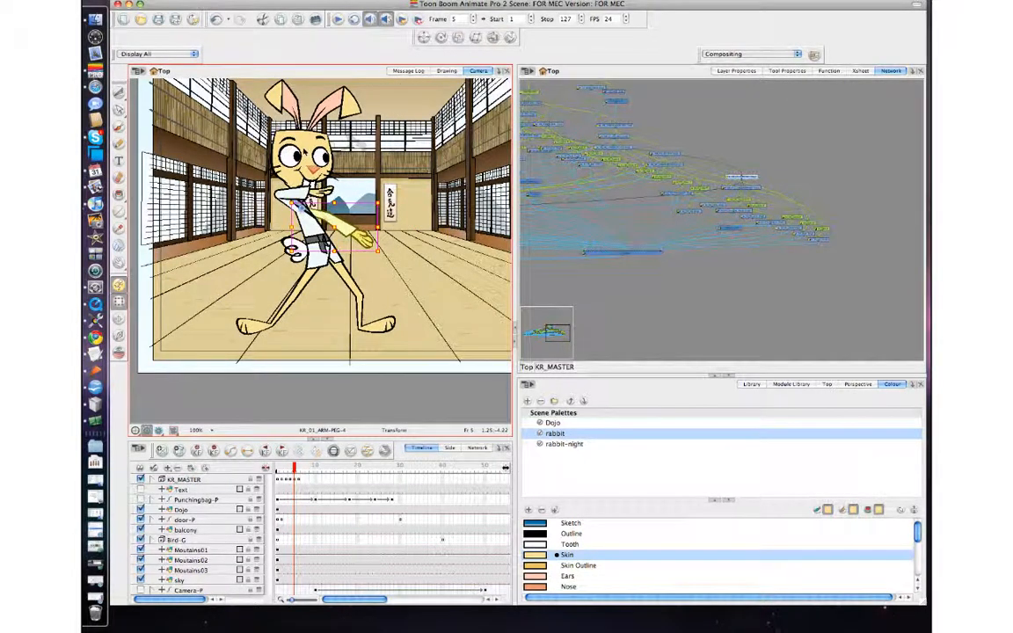
pyautogui.press(',')
pyautogui.press('.')
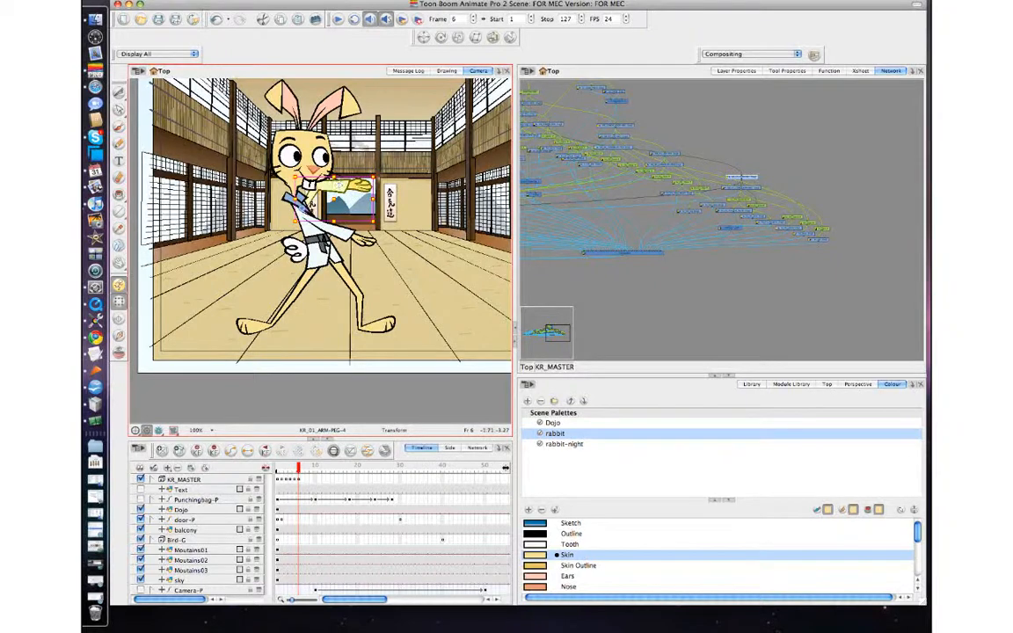
# Step: Rotate the front arm down at frame 6 so the forearm bends upward, then reselect the arm
pyautogui.moveTo(345, 158); pyautogui.dragTo(342, 206)
pyautogui.click(373, 244)
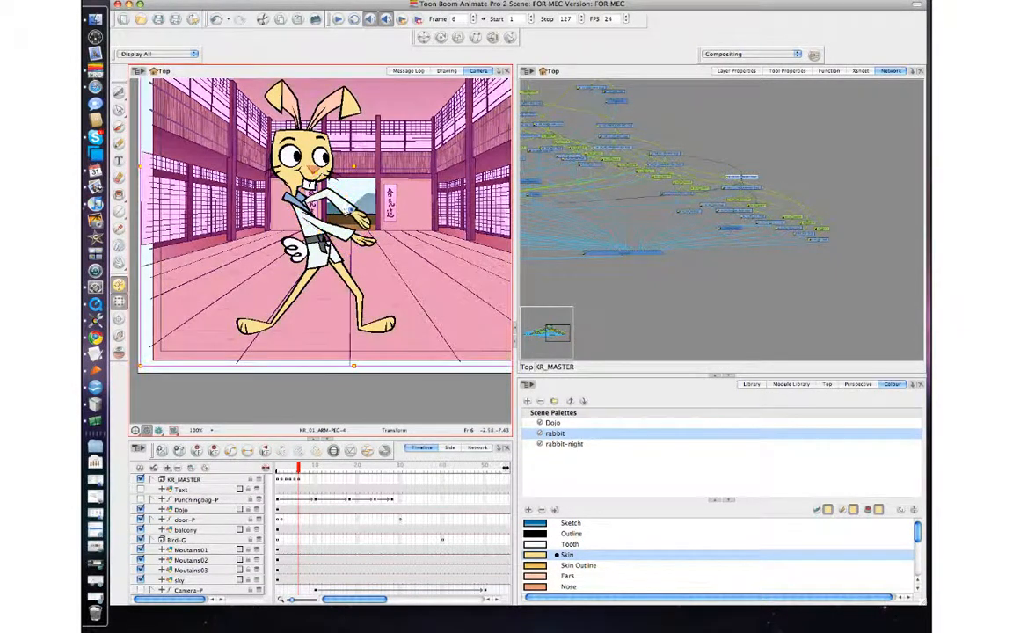
pyautogui.click(350, 205)
pyautogui.press('b')
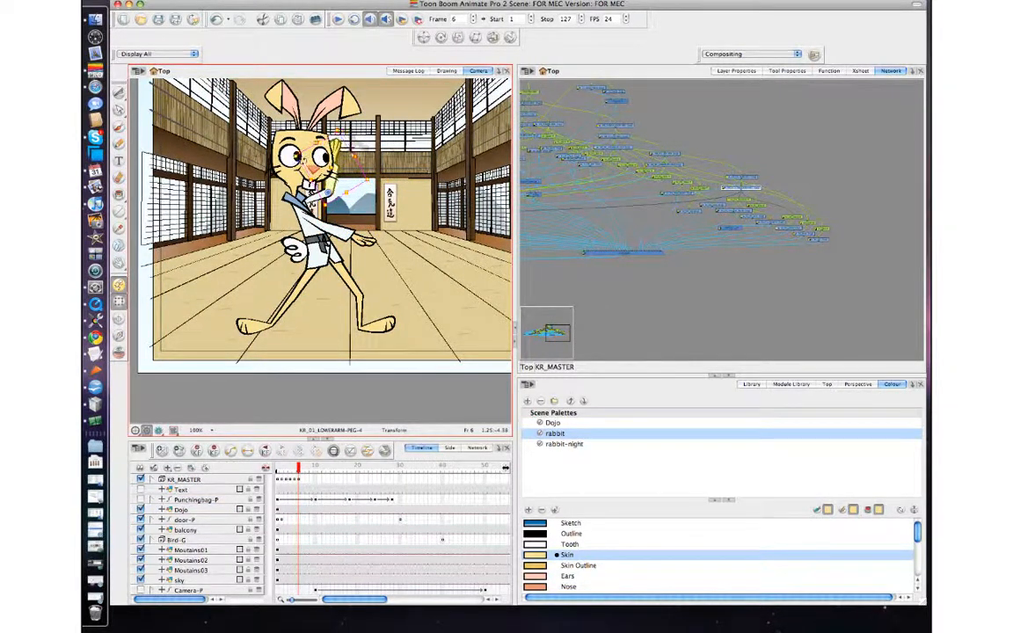
pyautogui.press('b')
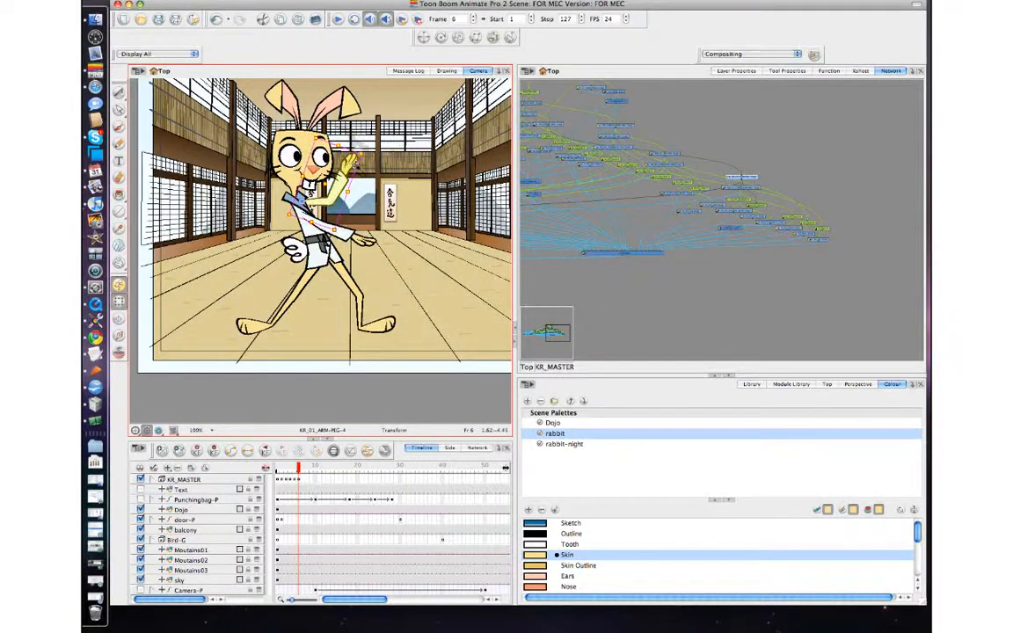
# Step: Select the front forearm and rotate it up and back so the fist sits beside the face
pyautogui.click(349, 185)
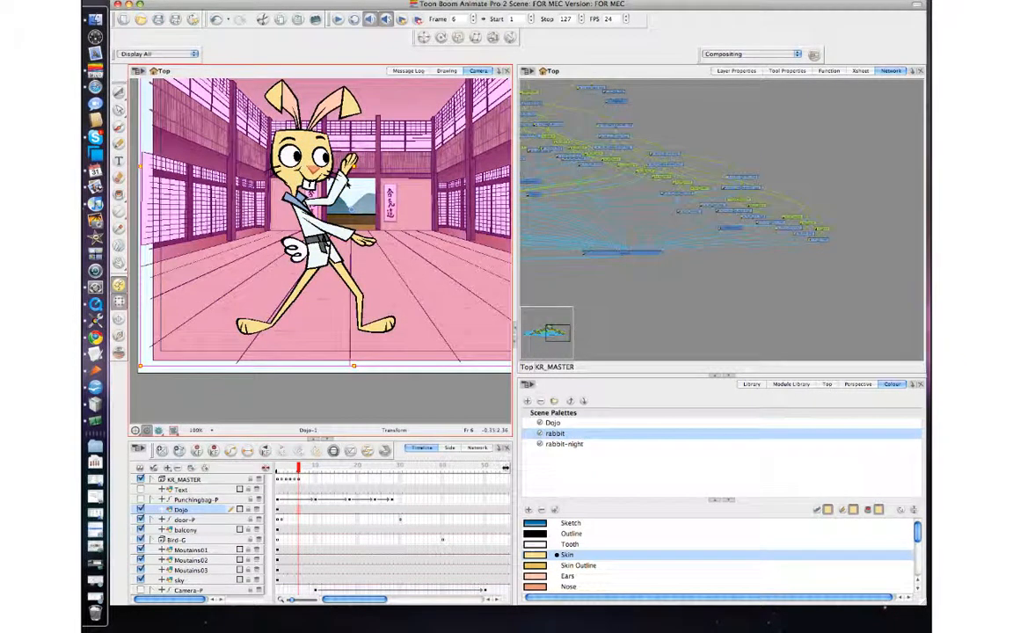
pyautogui.click(349, 184)
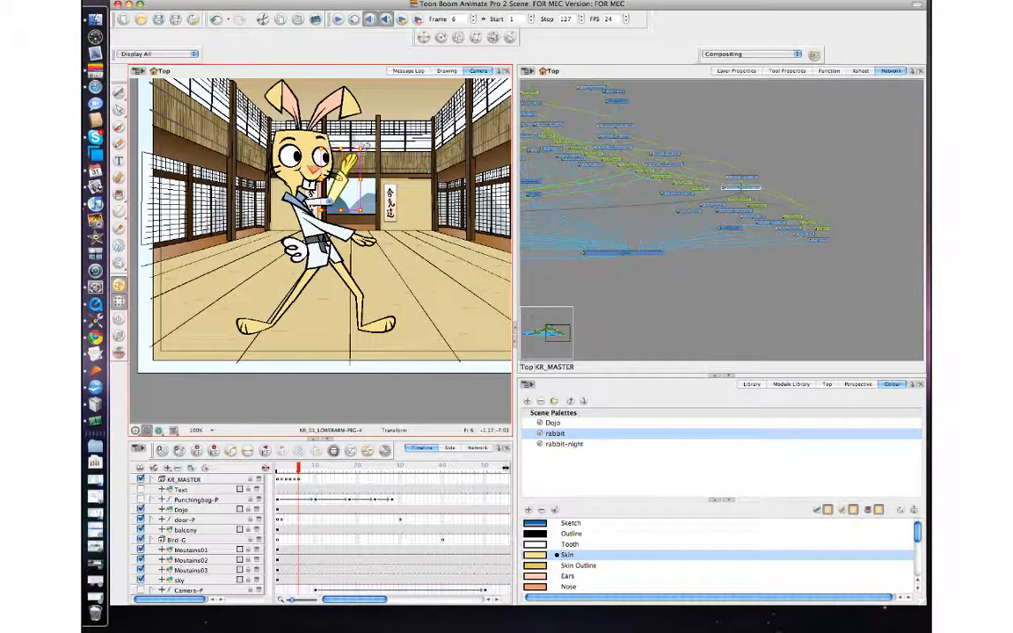
pyautogui.moveTo(358, 143); pyautogui.dragTo(279, 130)
pyautogui.press('b')
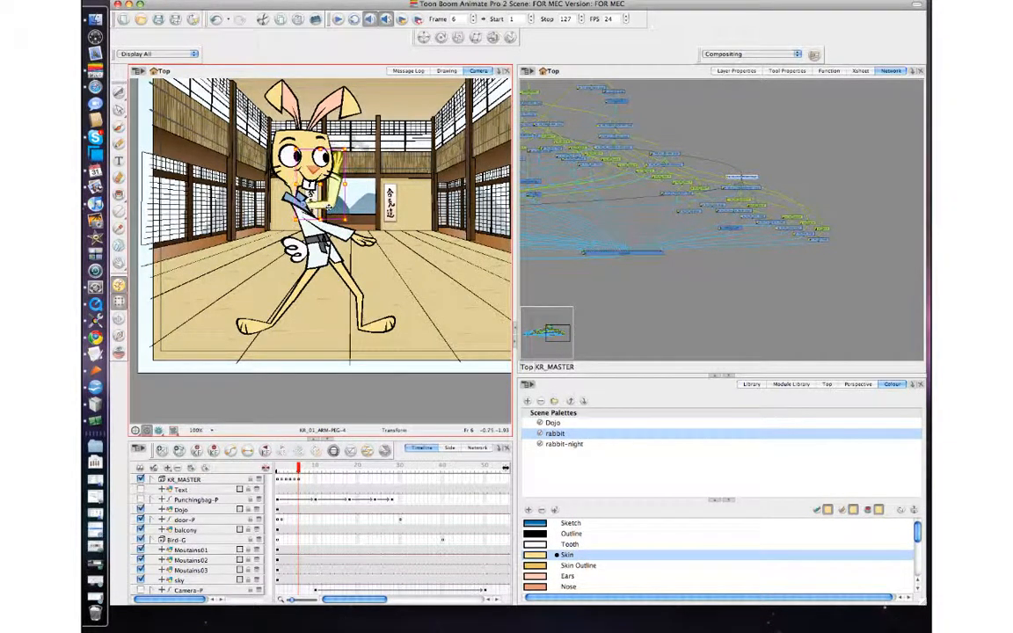
# Step: Scrub and step between frames 5 and 6 to review the new arm pose
pyautogui.press(',')
pyautogui.press('.')
pyautogui.press(',')
pyautogui.press('.')
pyautogui.press(',')
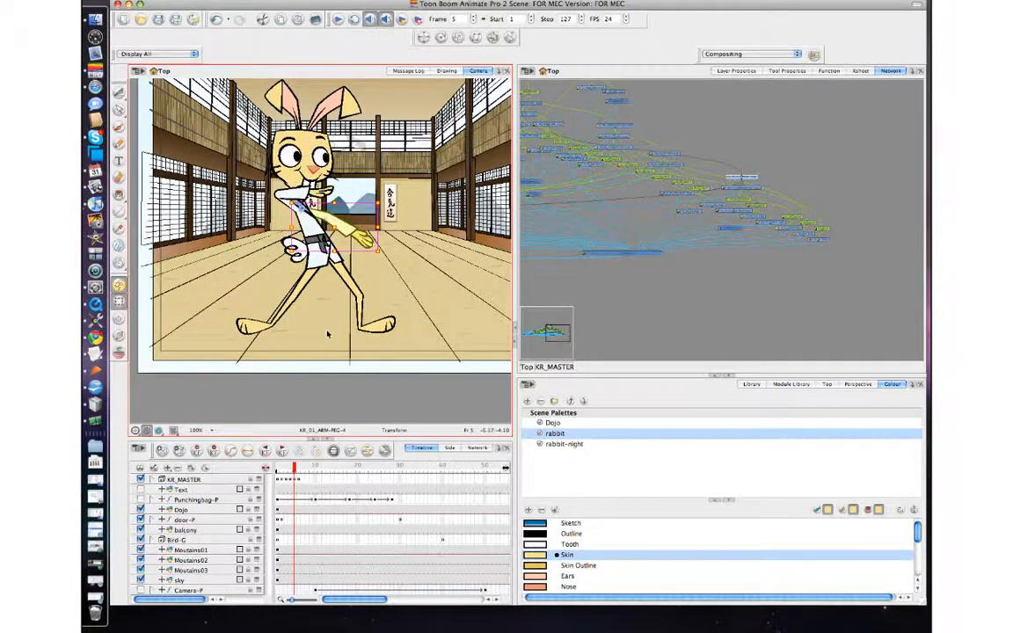
pyautogui.click(299, 482)
pyautogui.moveTo(299, 480); pyautogui.dragTo(304, 481)
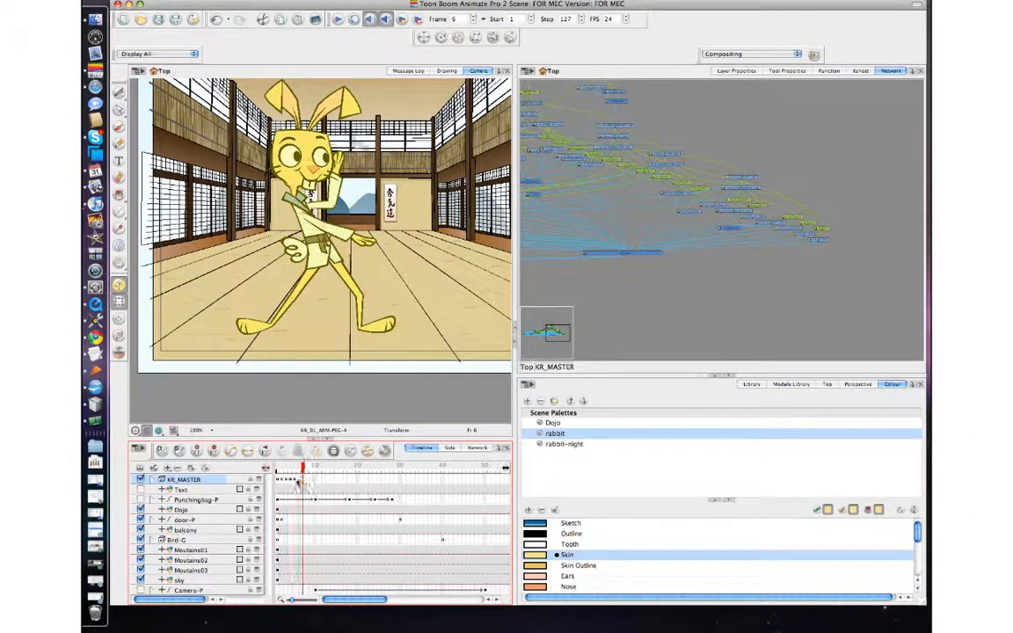
pyautogui.press(',')
pyautogui.press(',')
pyautogui.press('.')
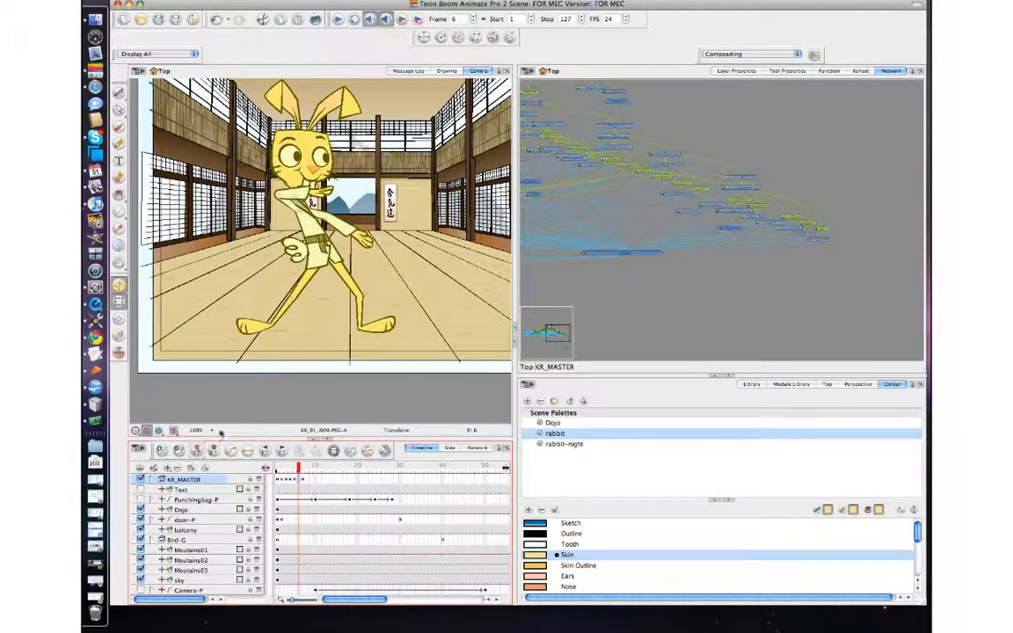
pyautogui.click(268, 328)
pyautogui.press('.')
pyautogui.press(',')
pyautogui.press(',')
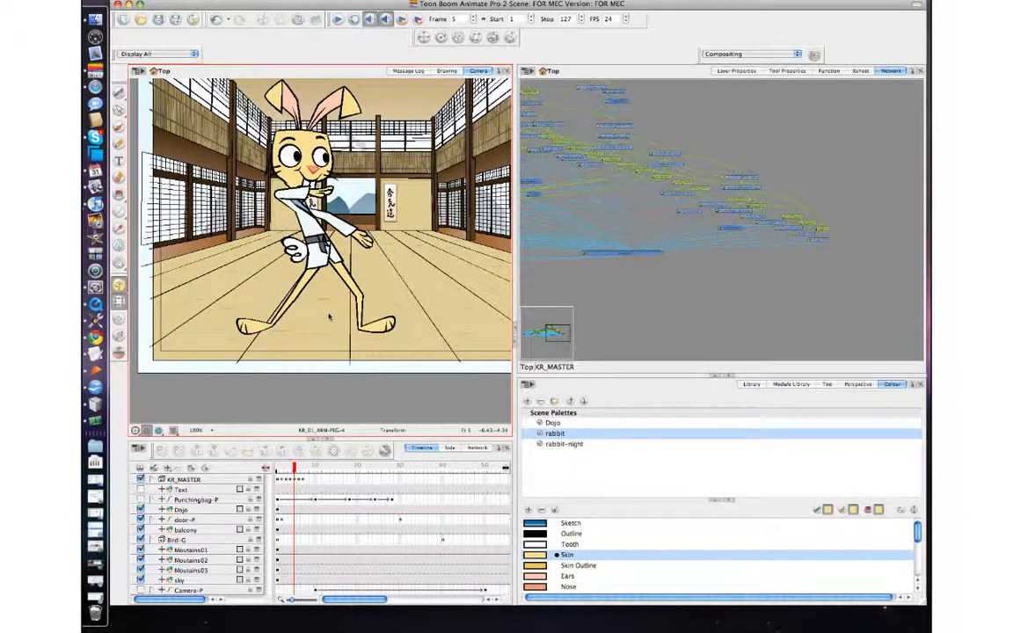
pyautogui.press('.')
# Step: Select the upper body peg at frame 6 and nudge the upper body down in small steps
pyautogui.click(309, 149)
pyautogui.press('b')
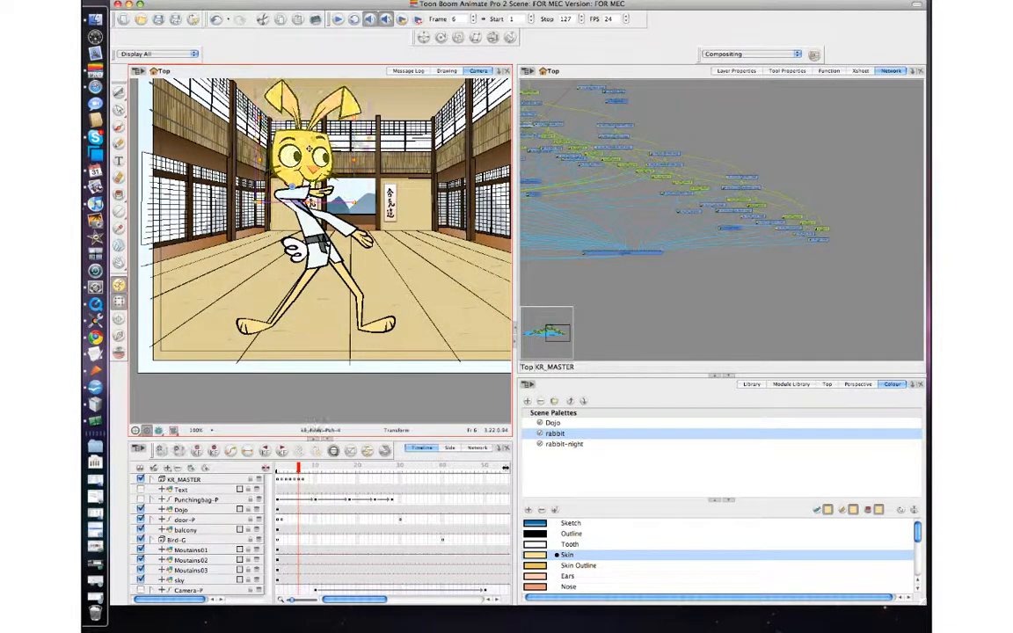
pyautogui.press('.')
pyautogui.press('b')
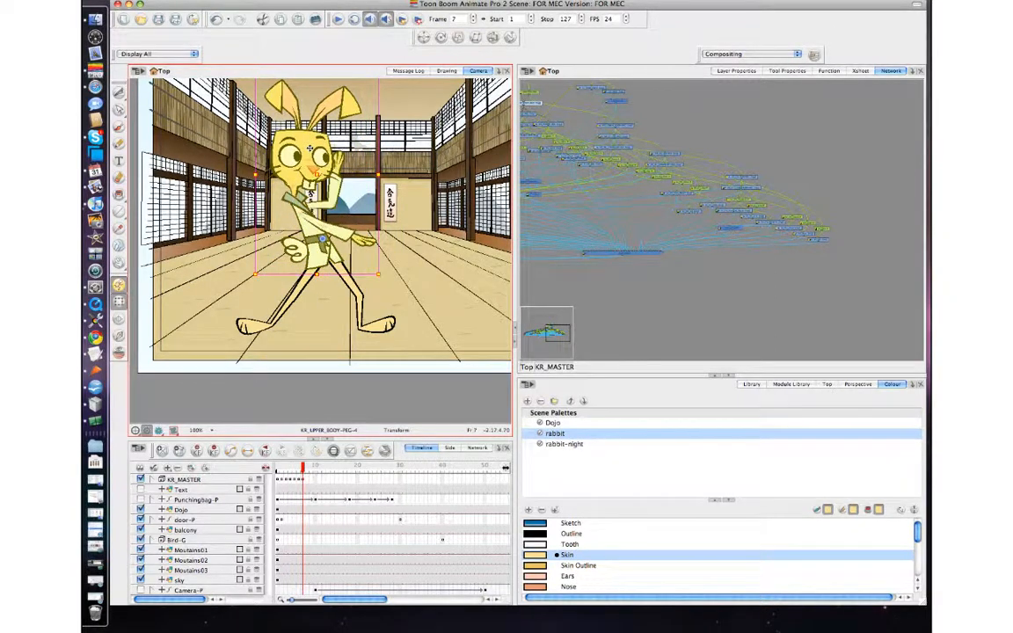
pyautogui.press(',')
pyautogui.press('Down')
pyautogui.press('Down')
pyautogui.press('Down')
pyautogui.press('Down')
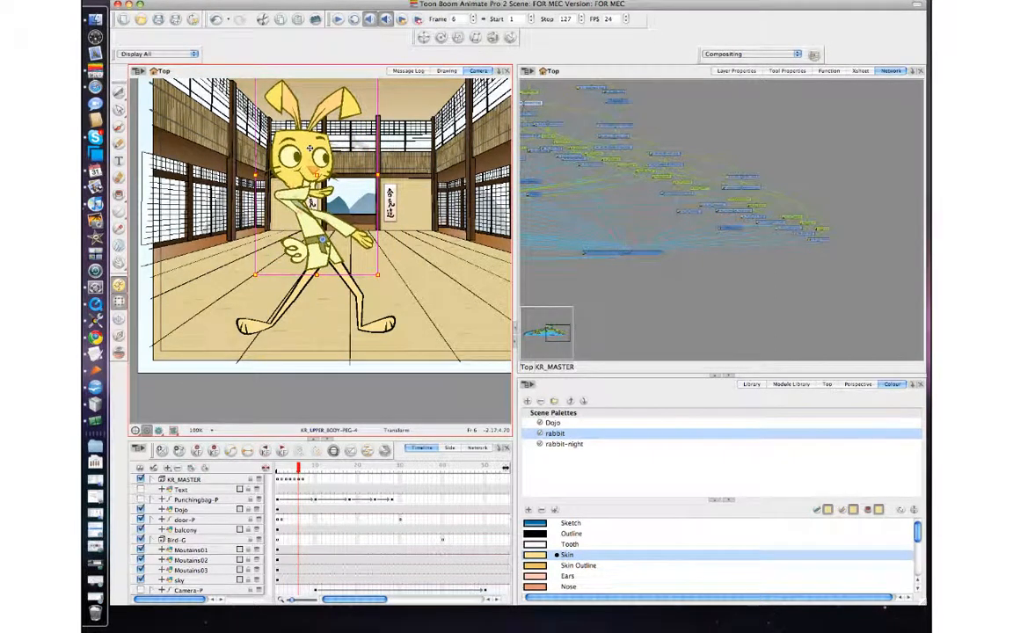
pyautogui.press('Down')
pyautogui.press('Down')
pyautogui.press('Down')
pyautogui.press('Down')
pyautogui.press('Down')
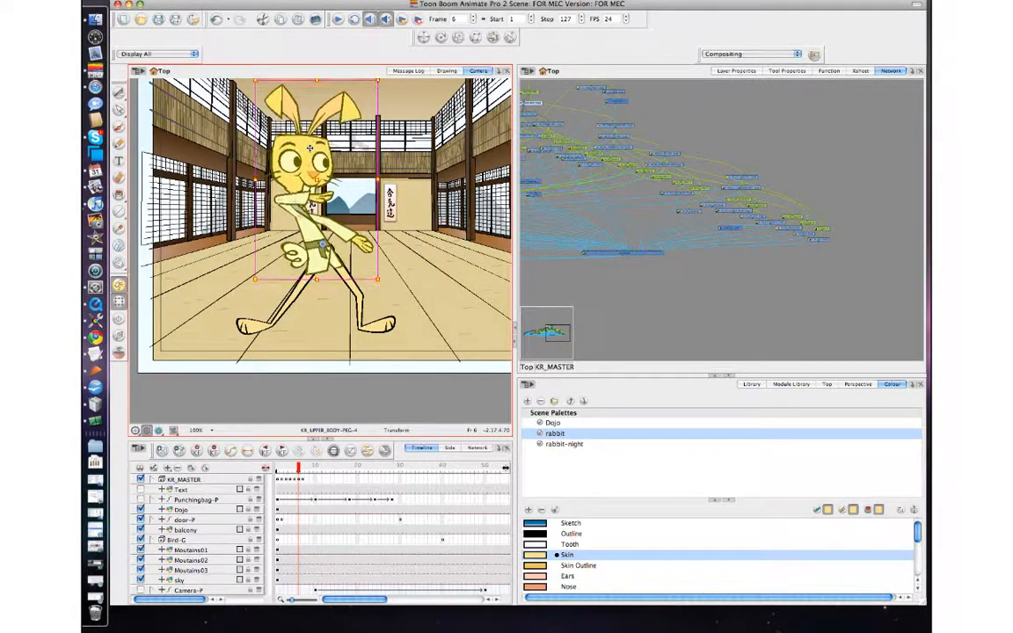
# Step: Step back and forth between frames 5, 6 and 7 to check the body movement
pyautogui.press(',')
pyautogui.press(',')
pyautogui.press('.')
pyautogui.press('.')
pyautogui.press('.')
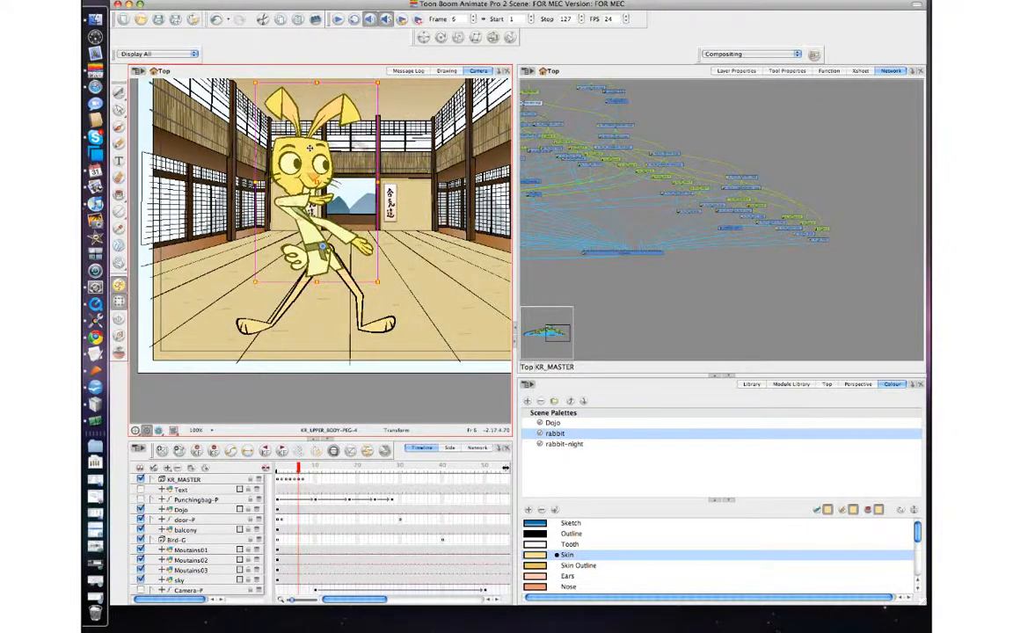
pyautogui.press(',')
pyautogui.press(',')
pyautogui.press('.')
# Step: Select the head peg, tilt the head slightly at frame 6, and step between frames to compare
pyautogui.click(352, 197)
pyautogui.click(309, 156)
pyautogui.press('b')
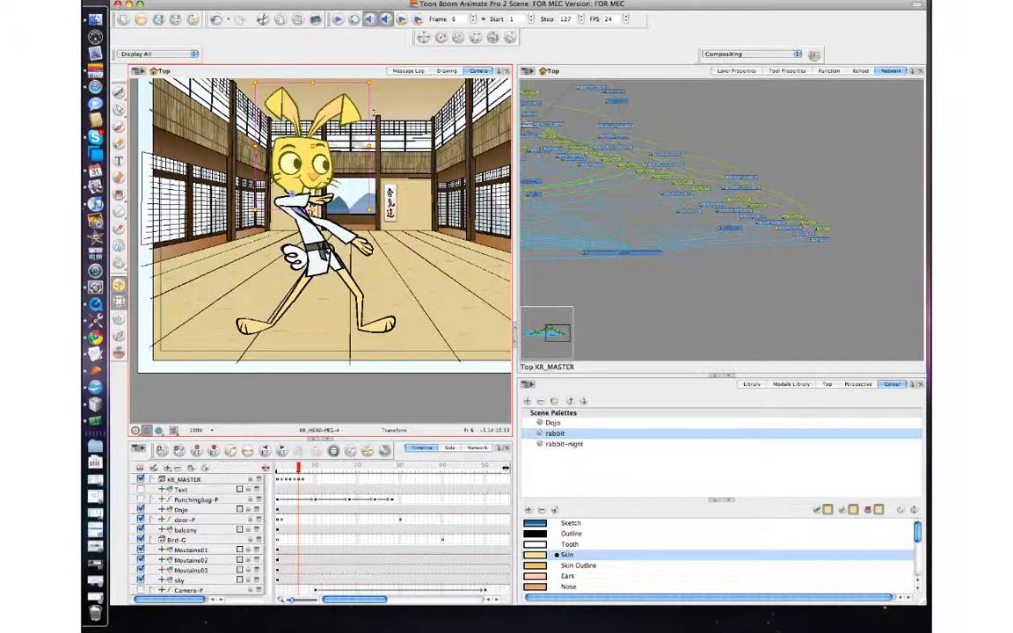
pyautogui.moveTo(375, 81); pyautogui.dragTo(377, 88)
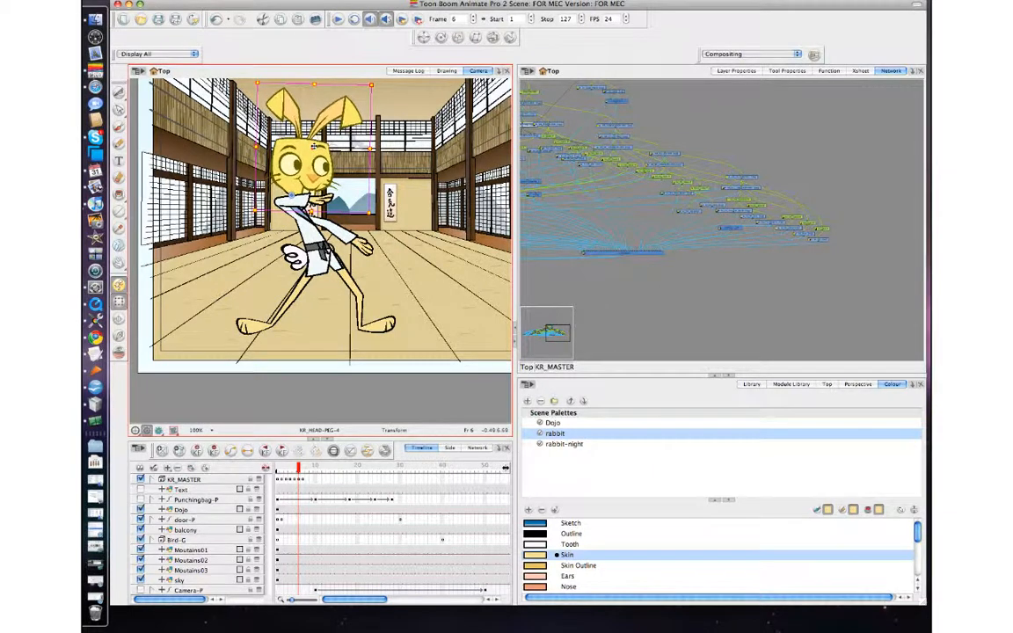
pyautogui.press(',')
pyautogui.press('.')
pyautogui.press('.')
pyautogui.press(',')
pyautogui.press(',')
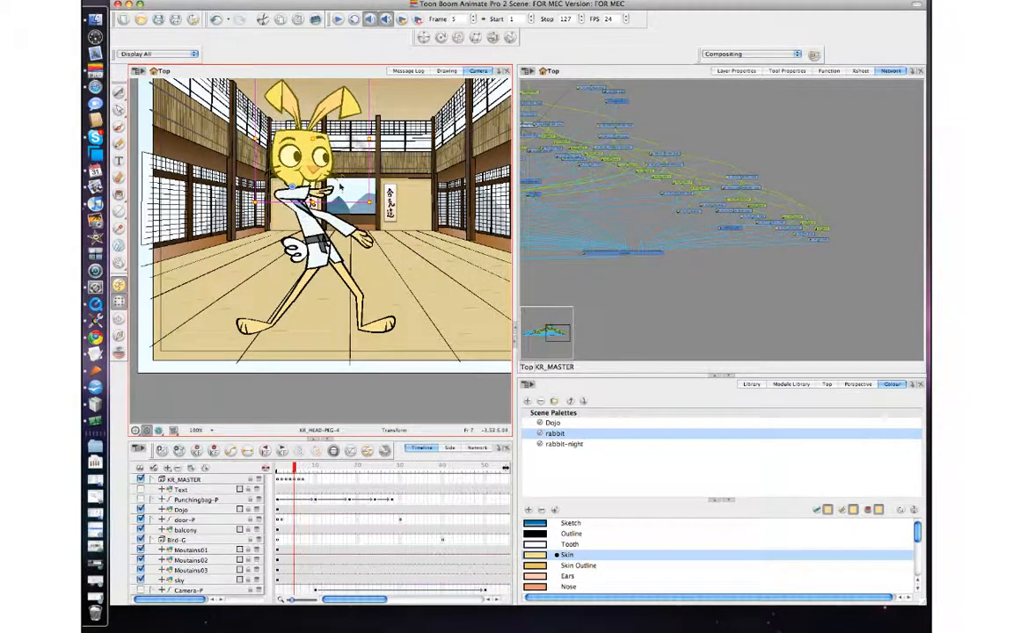
pyautogui.press('.')
# Step: Select the back arm's forearm and rotate it down so it lies horizontally across the chest
pyautogui.click(303, 203)
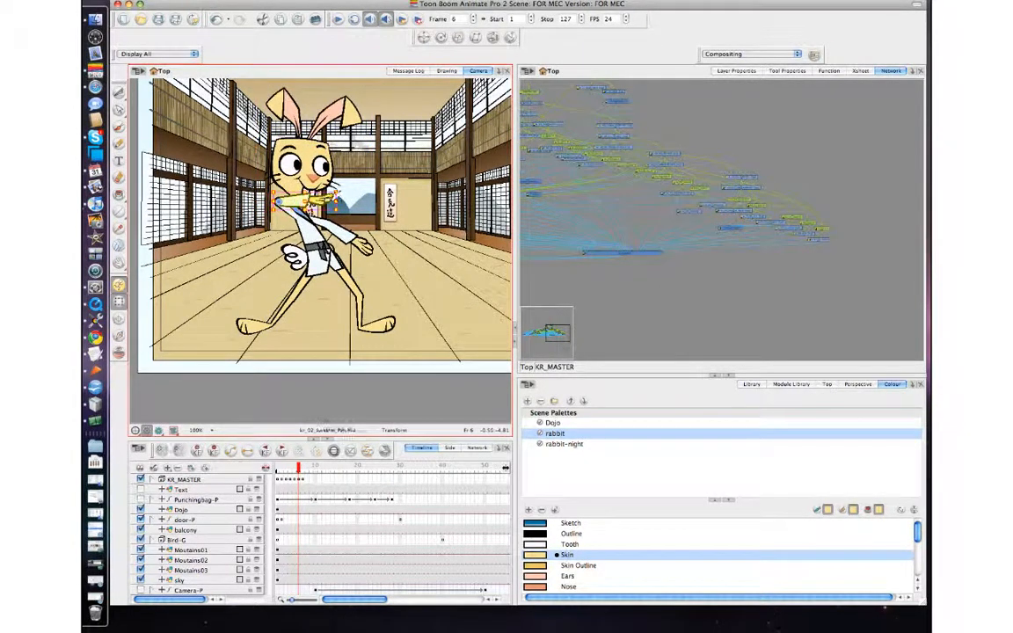
pyautogui.press('b')
pyautogui.press('b')
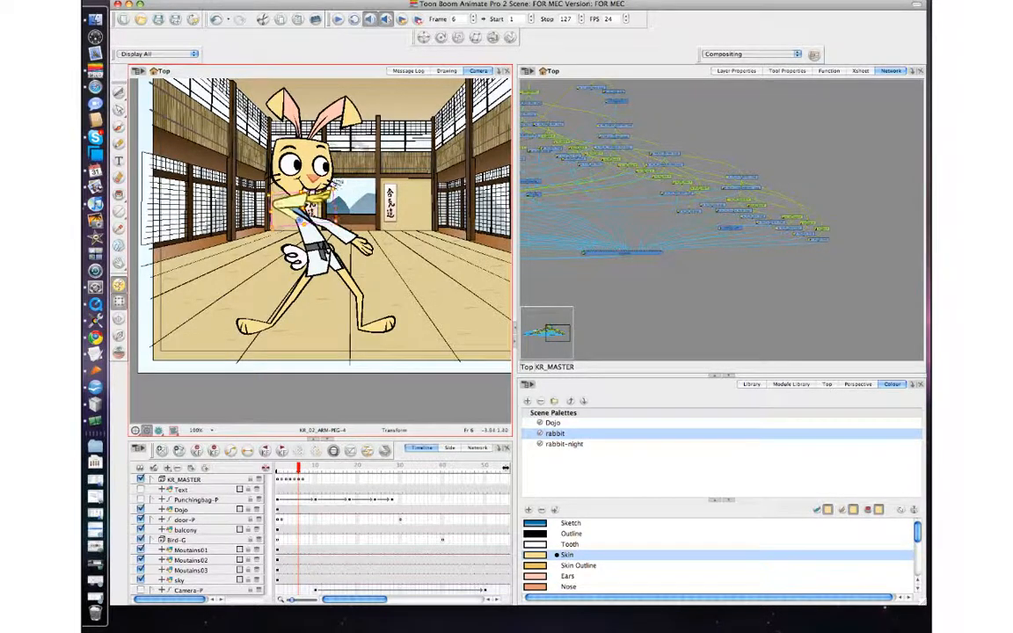
pyautogui.click(337, 206)
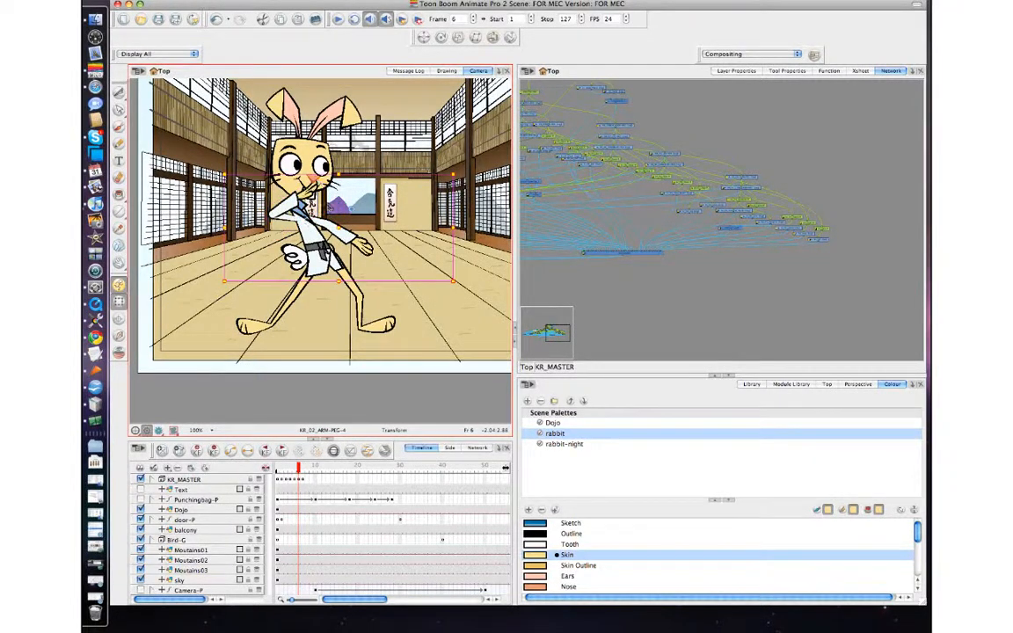
pyautogui.click(295, 203)
pyautogui.press('b')
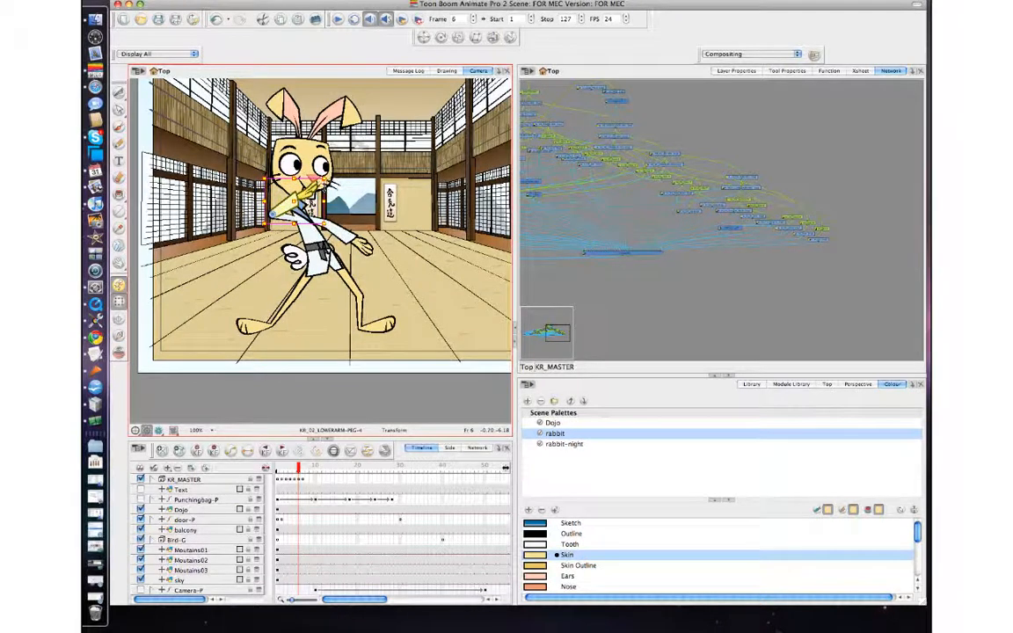
pyautogui.moveTo(327, 179); pyautogui.dragTo(332, 209)
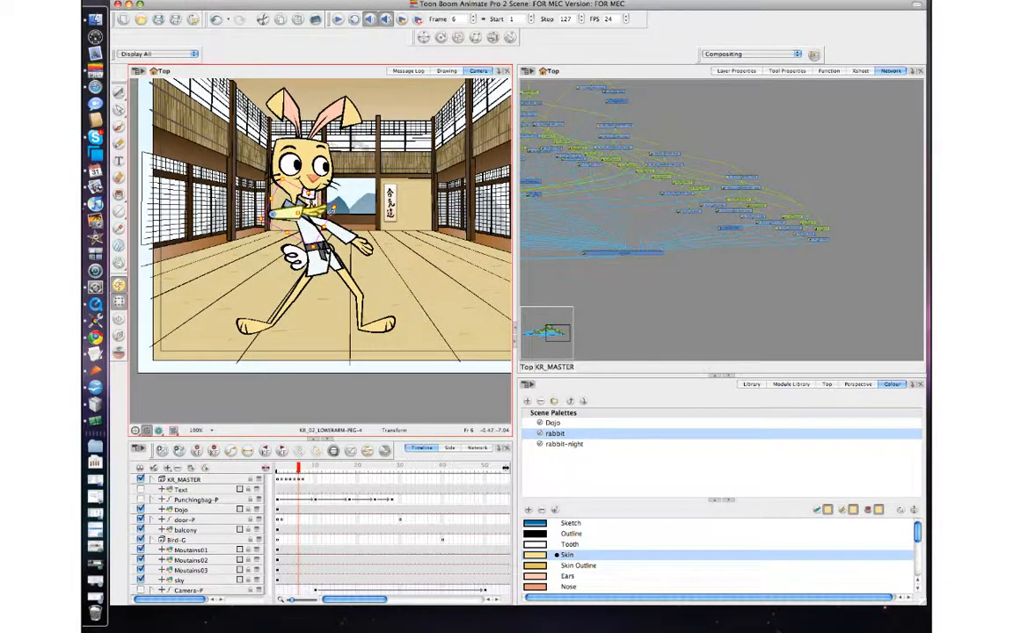
# Step: Step between frames 5, 6 and 7 to review the back arm pose
pyautogui.press(',')
pyautogui.press('.')
pyautogui.press('.')
pyautogui.press(',')
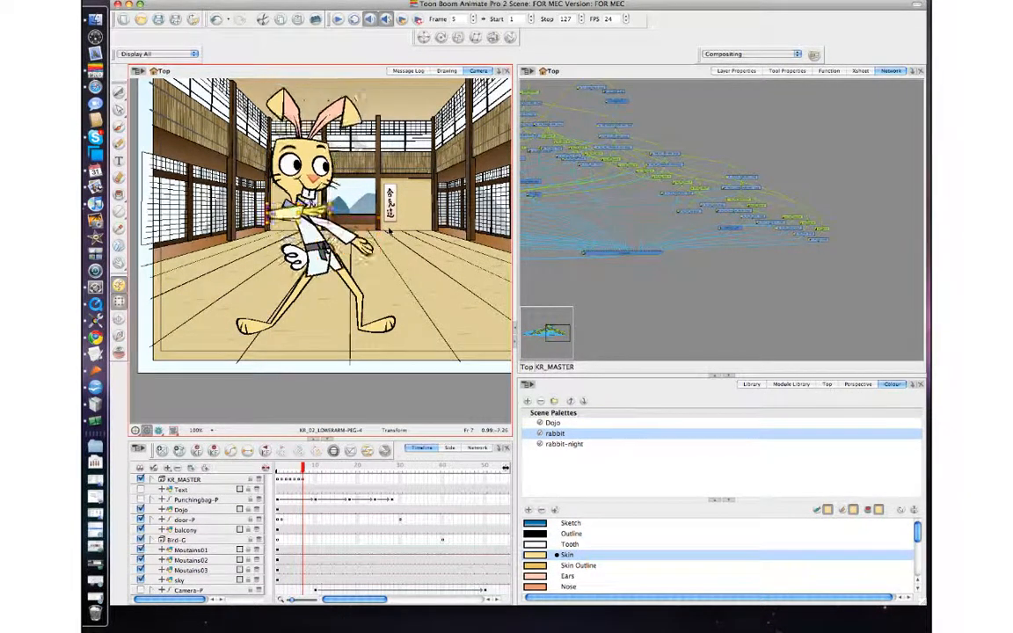
pyautogui.press(',')
pyautogui.press('.')
pyautogui.press('.')
pyautogui.press(',')
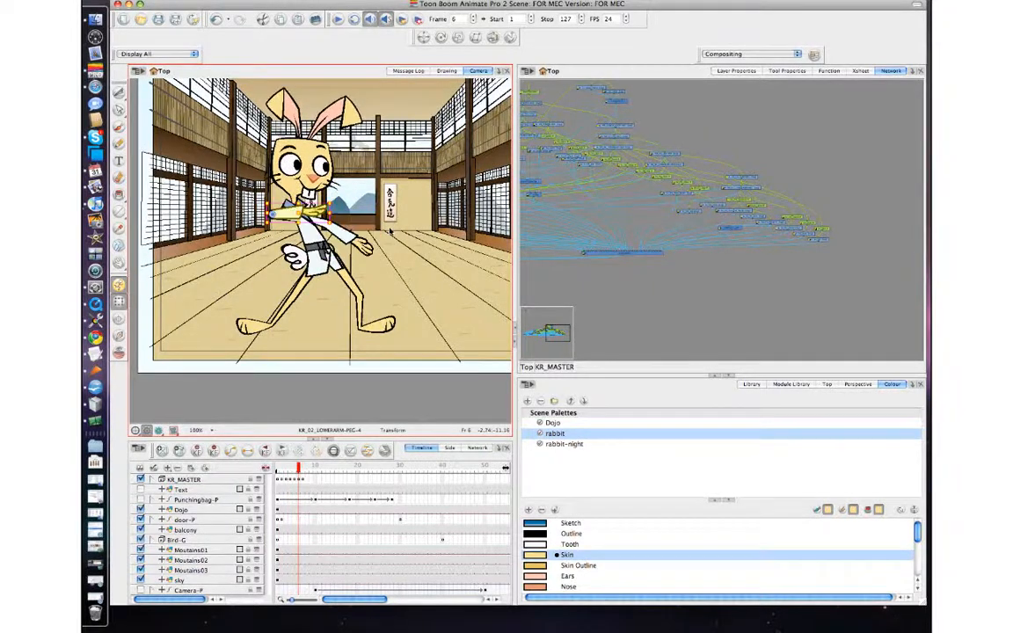
pyautogui.press(',')
pyautogui.press('.')
# Step: Select the front arm's upper and lower arm pegs and step between frames 5, 6 and 7 to review the arm pose
pyautogui.click(360, 245)
pyautogui.press('b')
pyautogui.press('b')
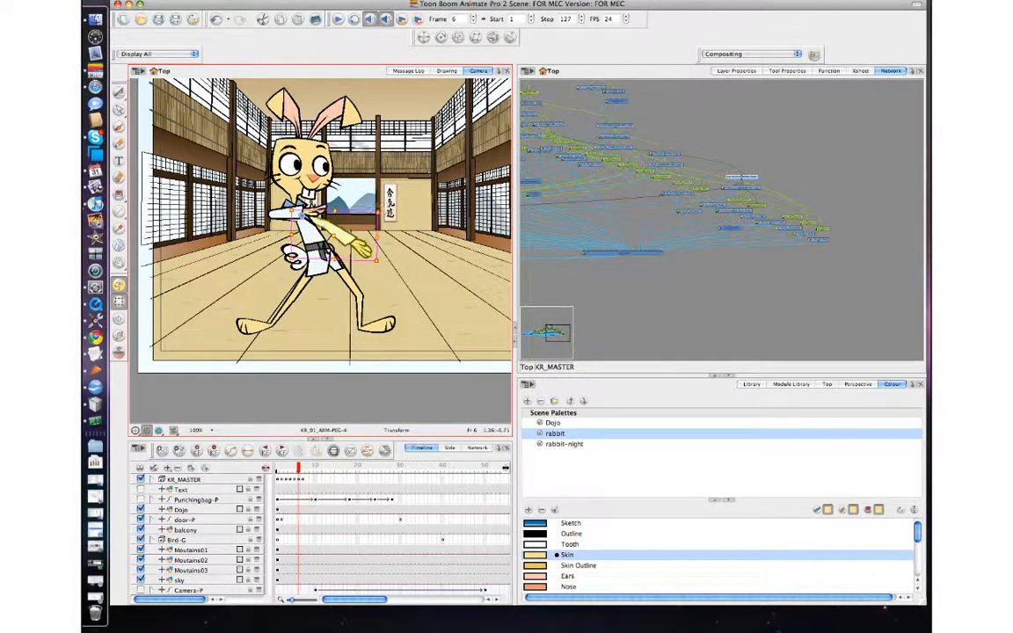
pyautogui.press(',')
pyautogui.press('.')
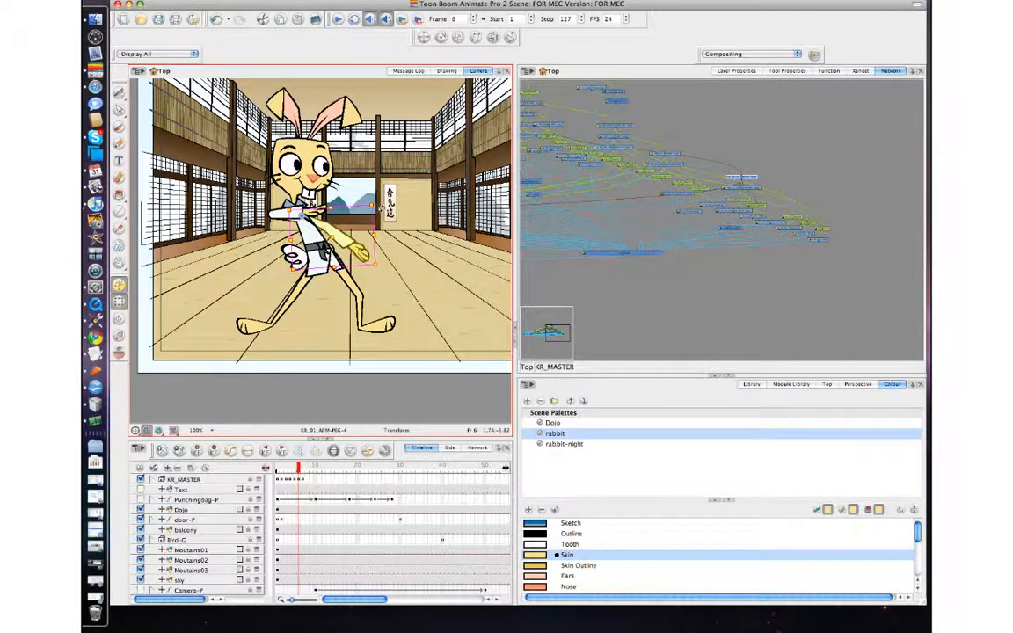
pyautogui.click(346, 239)
pyautogui.press('b')
pyautogui.press('b')
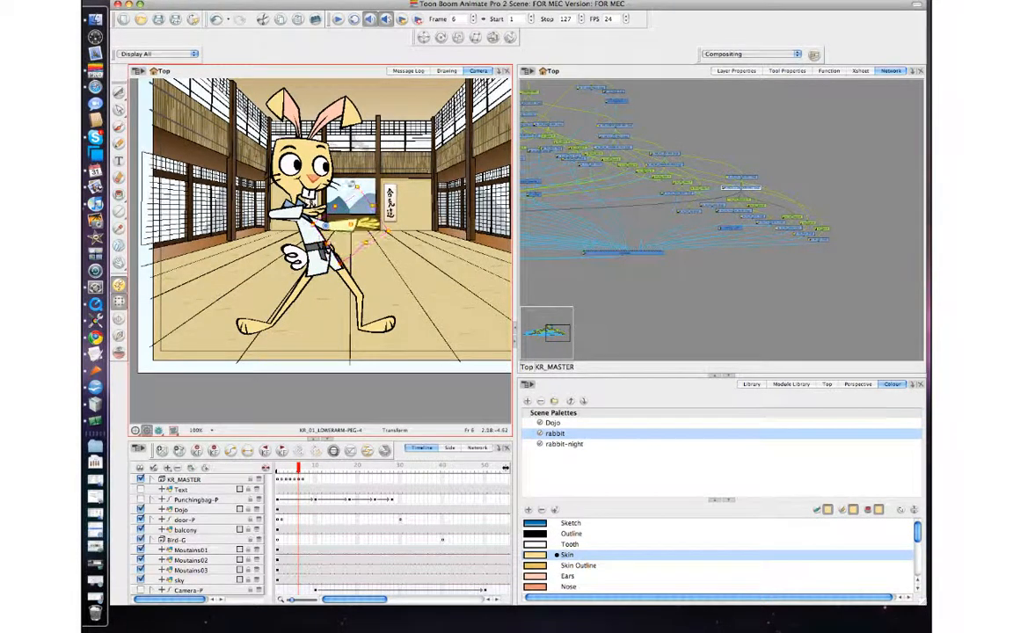
pyautogui.press(',')
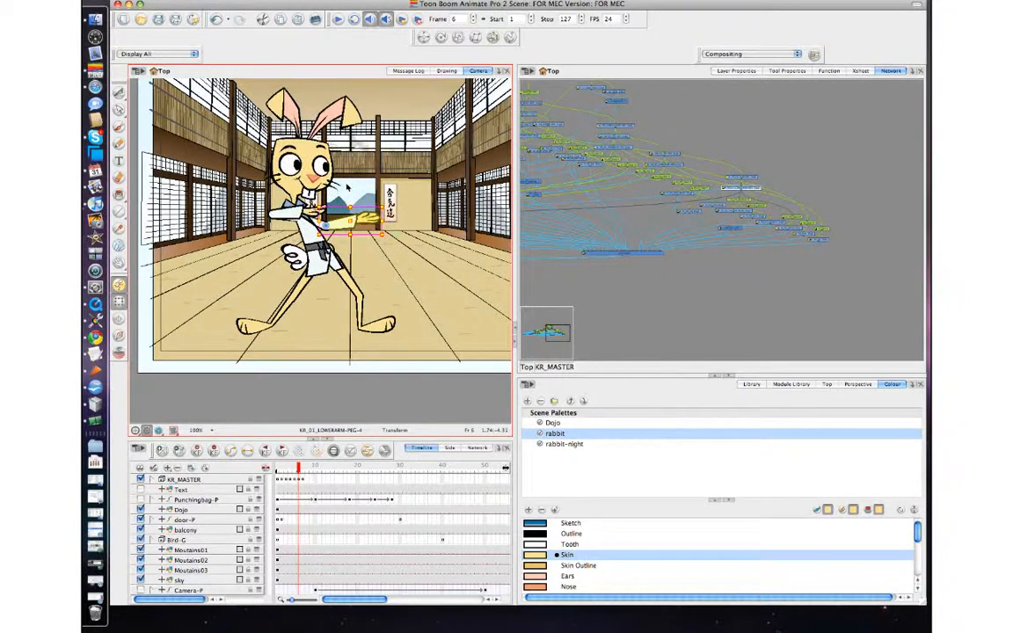
pyautogui.press('.')
pyautogui.press(',')
pyautogui.press(',')
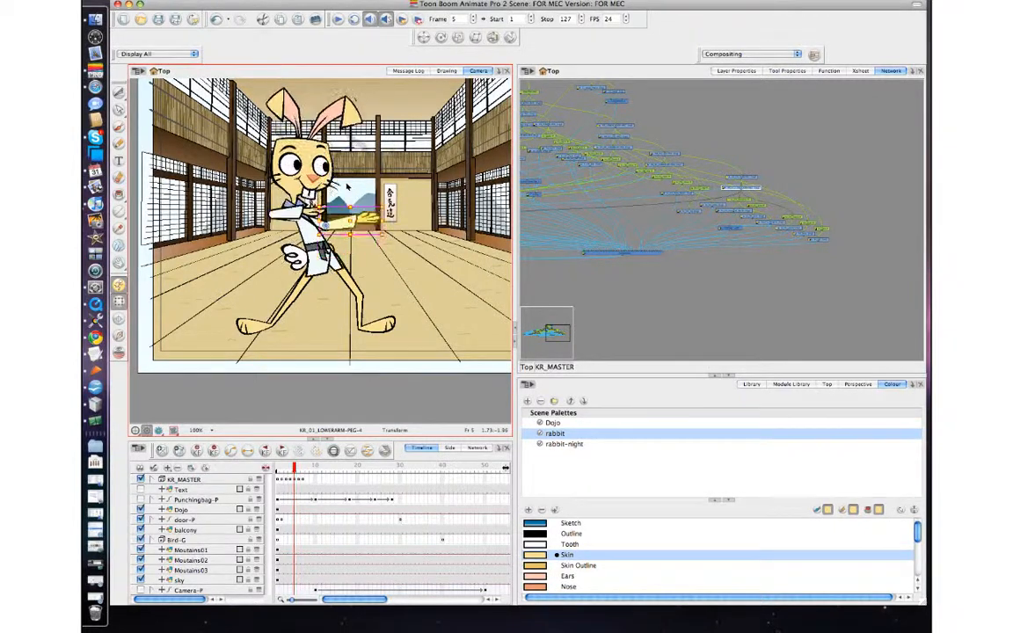
pyautogui.press('.')
pyautogui.press('.')
pyautogui.press(',')
pyautogui.press(',')
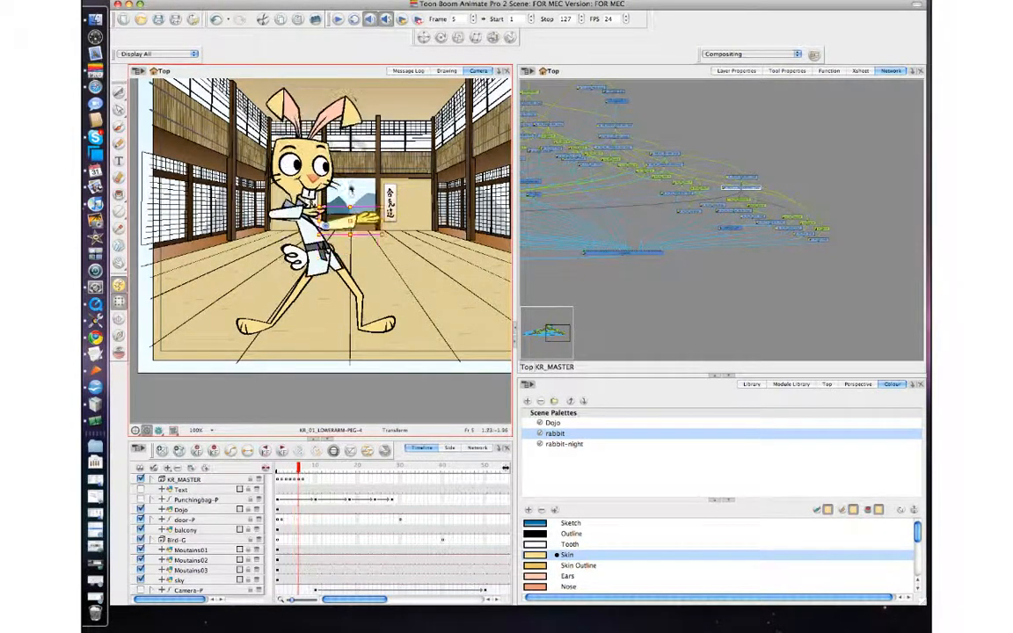
pyautogui.press('.')
pyautogui.press('.')
# Step: At frame 7, rotate the arm crossing the chest down so it hangs beside the rabbit's body
pyautogui.click(347, 237)
pyautogui.press('b')
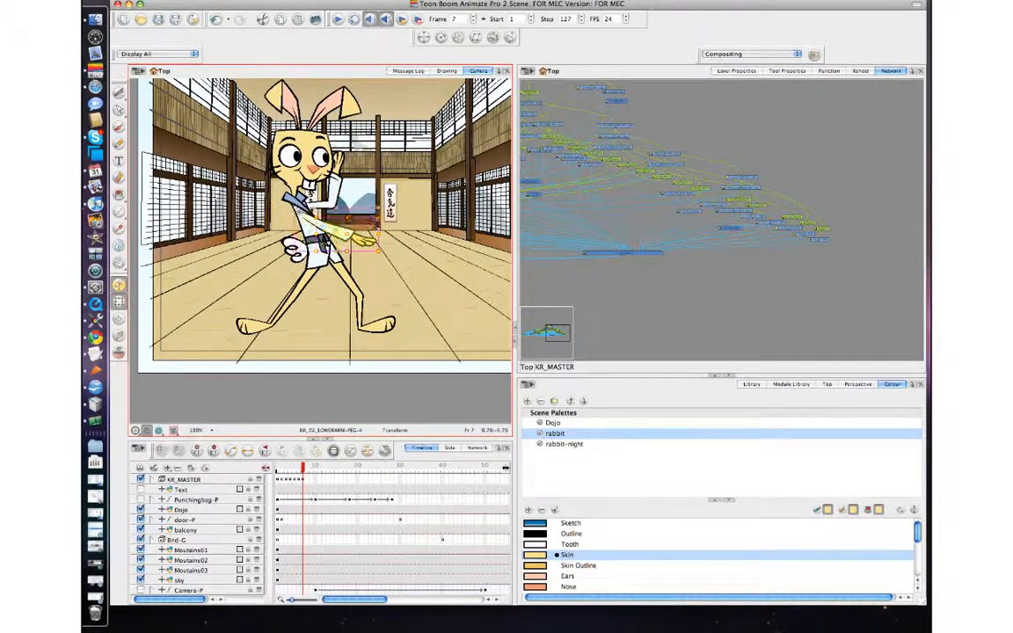
pyautogui.moveTo(375, 244); pyautogui.dragTo(317, 311)
pyautogui.press(',')
pyautogui.press(',')
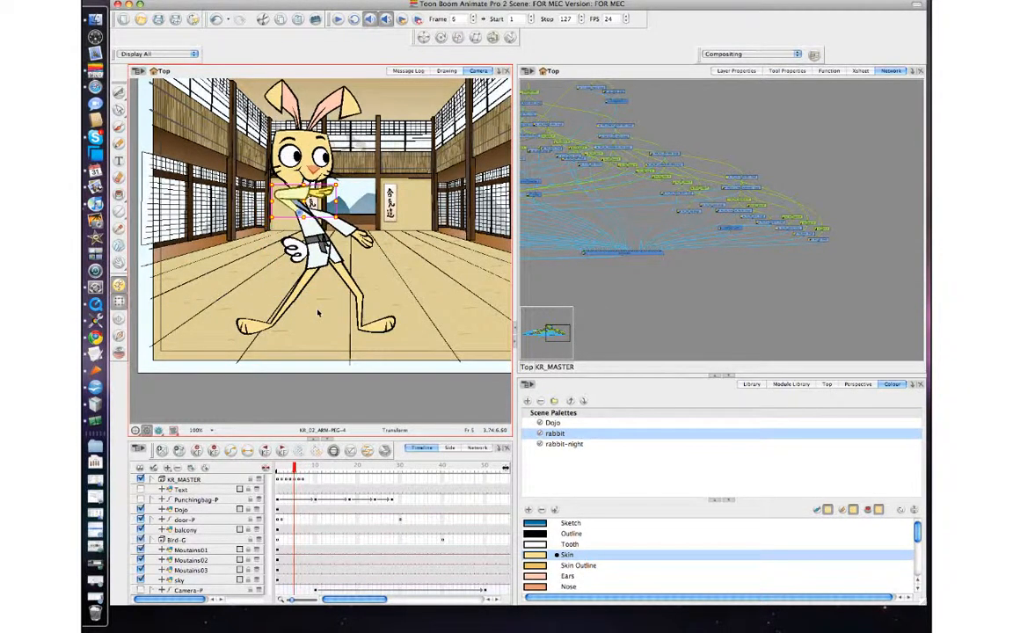
pyautogui.press('.')
pyautogui.press('.')
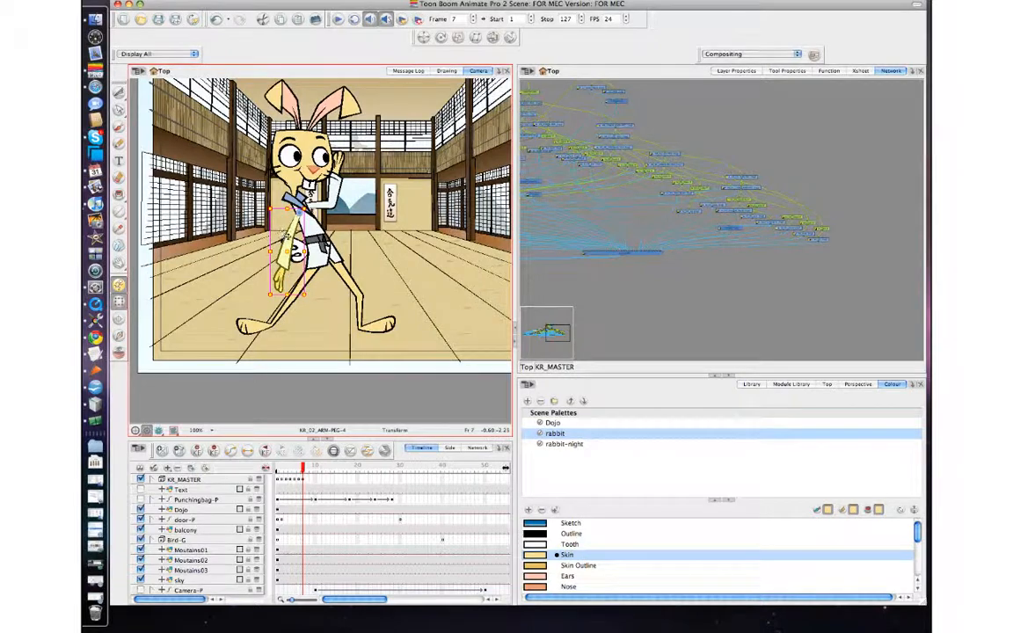
pyautogui.moveTo(287, 236); pyautogui.dragTo(286, 231)
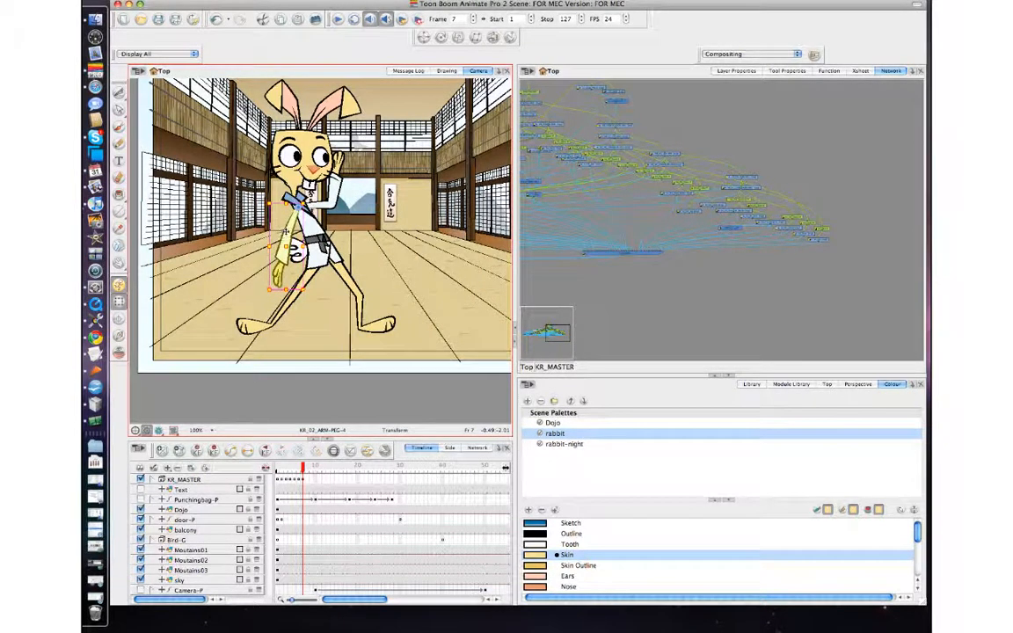
# Step: Zoom in on the lowered arm and substitute its hand drawing with a closed fist
pyautogui.click(299, 226)
pyautogui.press(',')
pyautogui.press('.')
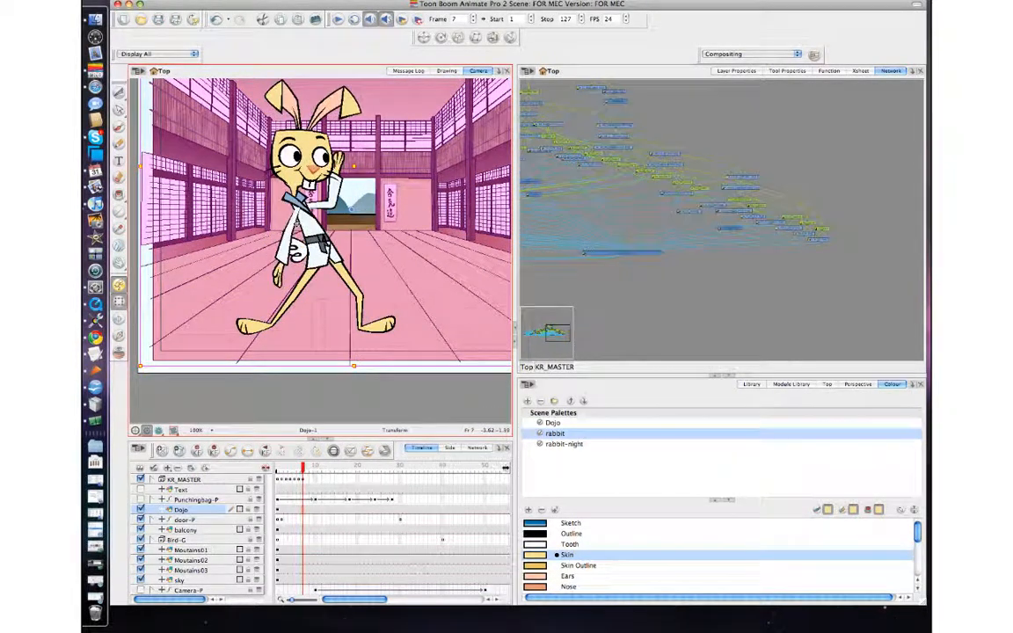
pyautogui.click(293, 227)
pyautogui.press('b')
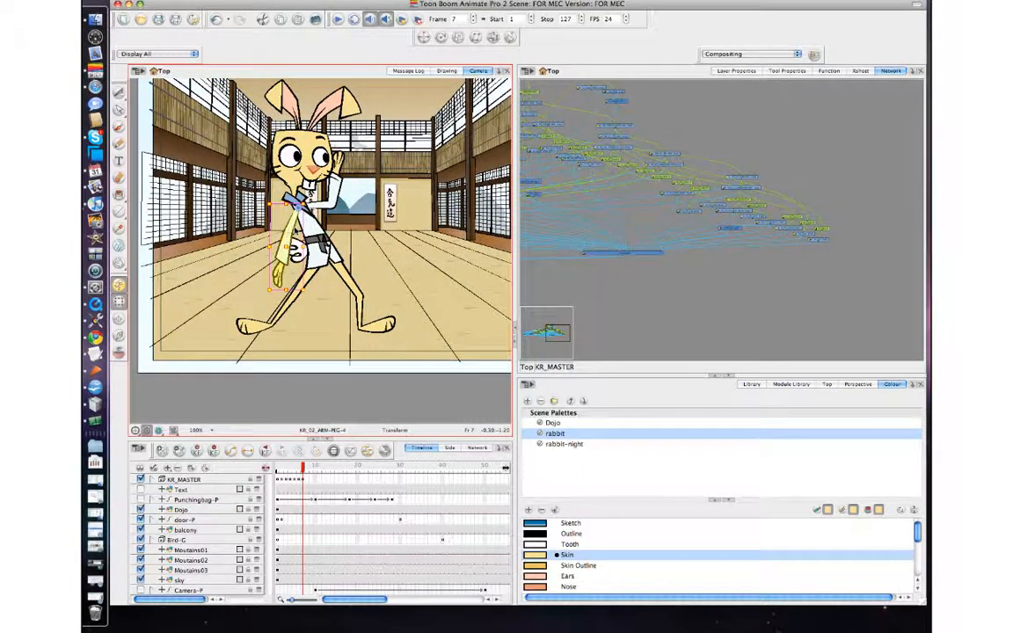
pyautogui.press('2')
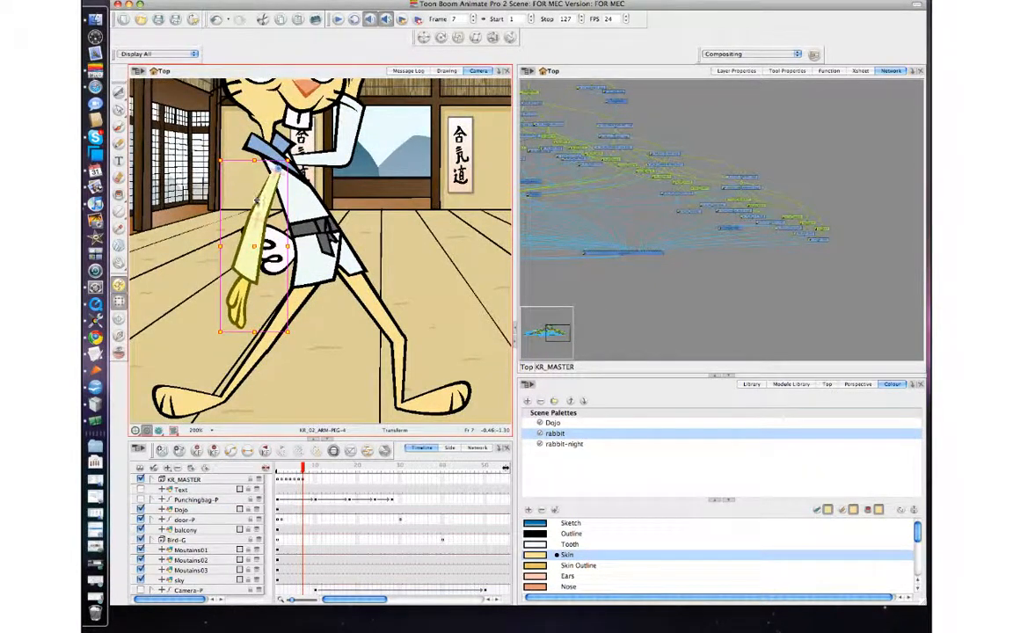
pyautogui.press(',')
pyautogui.press('.')
pyautogui.click(244, 305)
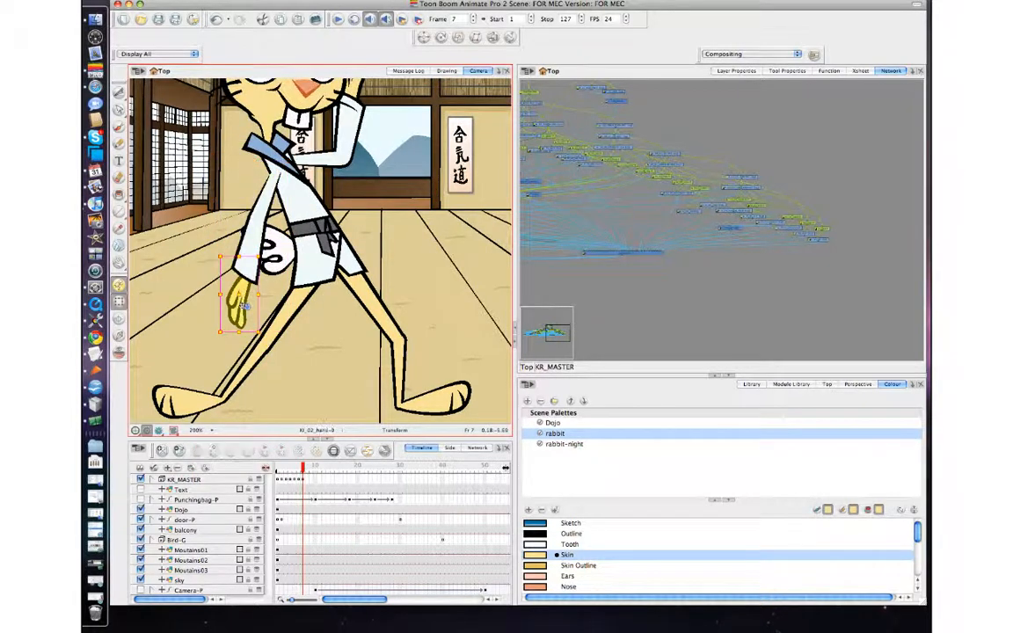
pyautogui.moveTo(244, 305)
pyautogui.mouseDown()
pyautogui.moveTo(264, 308)
pyautogui.moveTo(249, 303)
pyautogui.mouseUp()
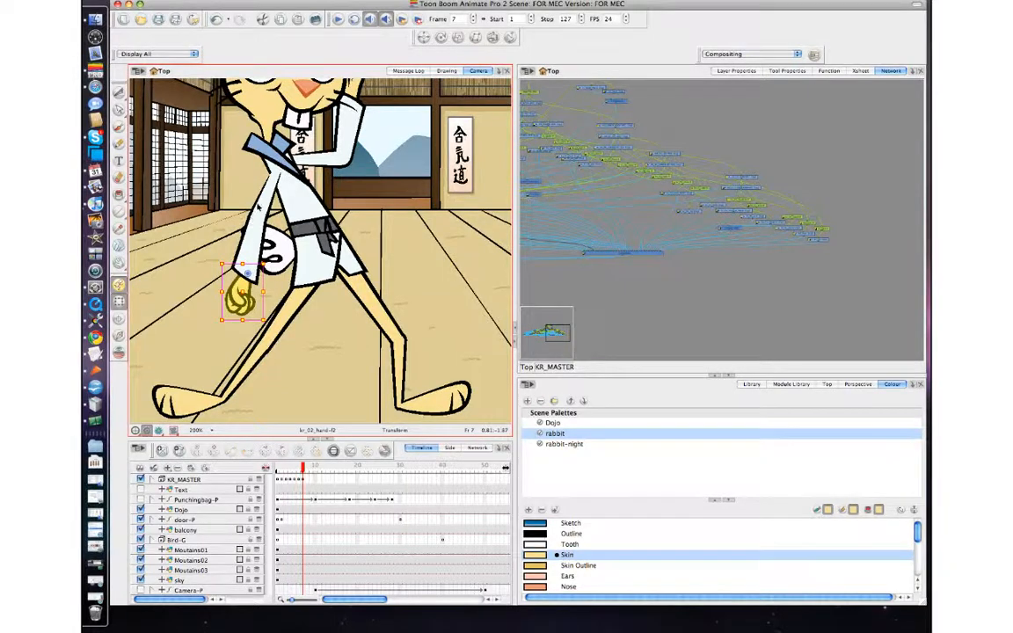
# Step: At frame 6, rotate the front lower leg and thigh to bend the front leg, and step between frames to compare
pyautogui.press(',')
pyautogui.press(',')
pyautogui.press('.')
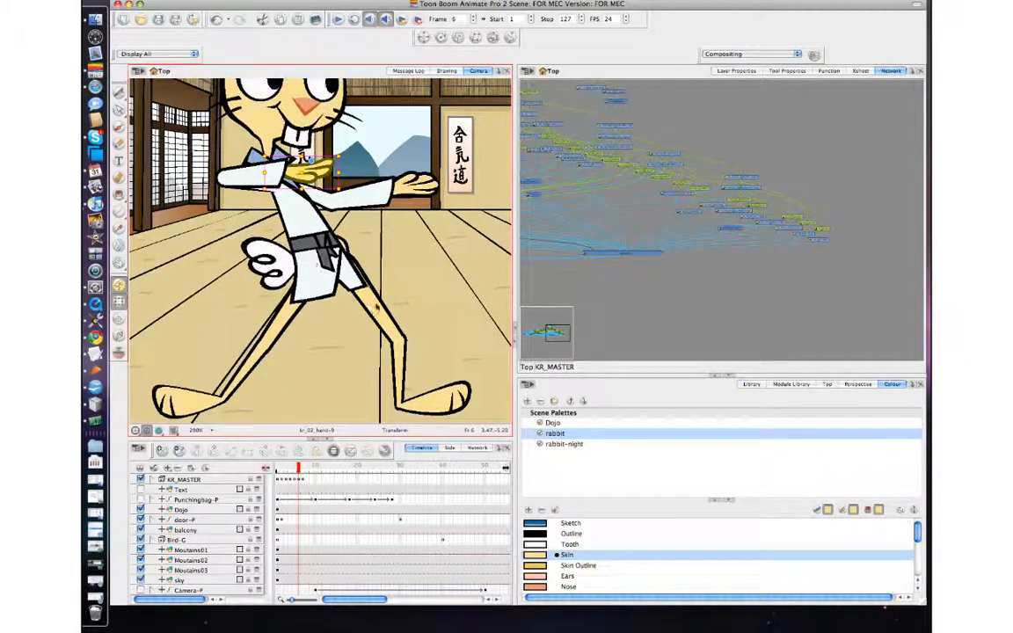
pyautogui.click(380, 310)
pyautogui.click(402, 347)
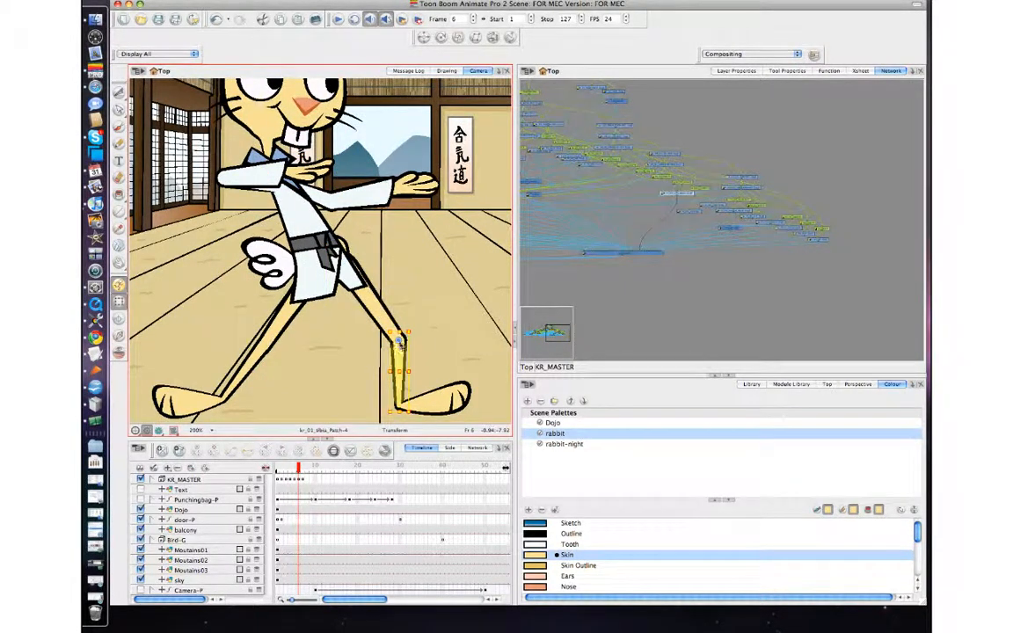
pyautogui.moveTo(399, 341); pyautogui.dragTo(399, 402)
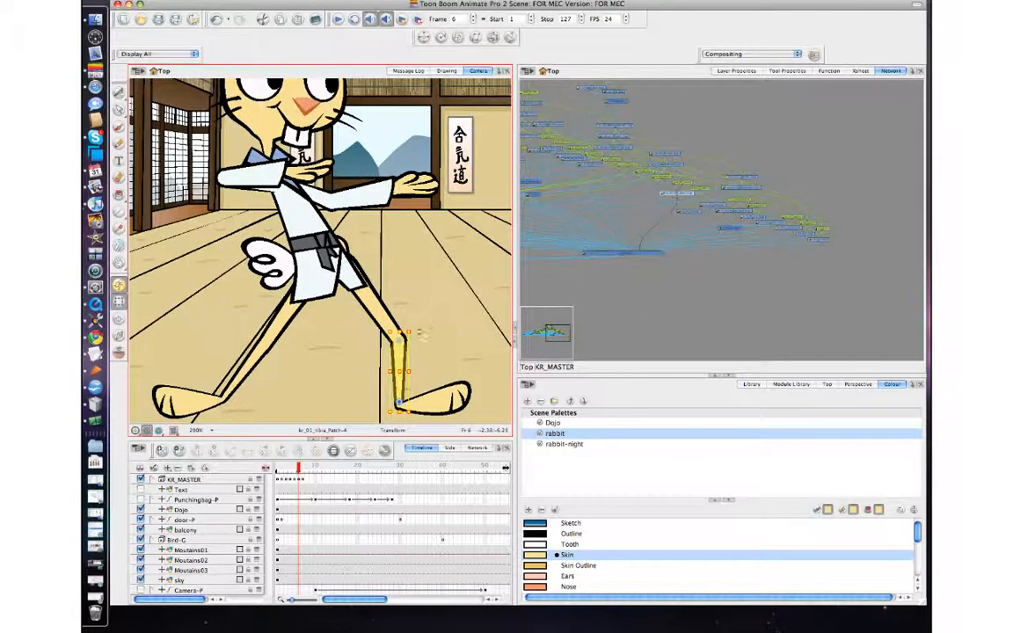
pyautogui.moveTo(420, 335); pyautogui.dragTo(425, 356)
pyautogui.click(377, 318)
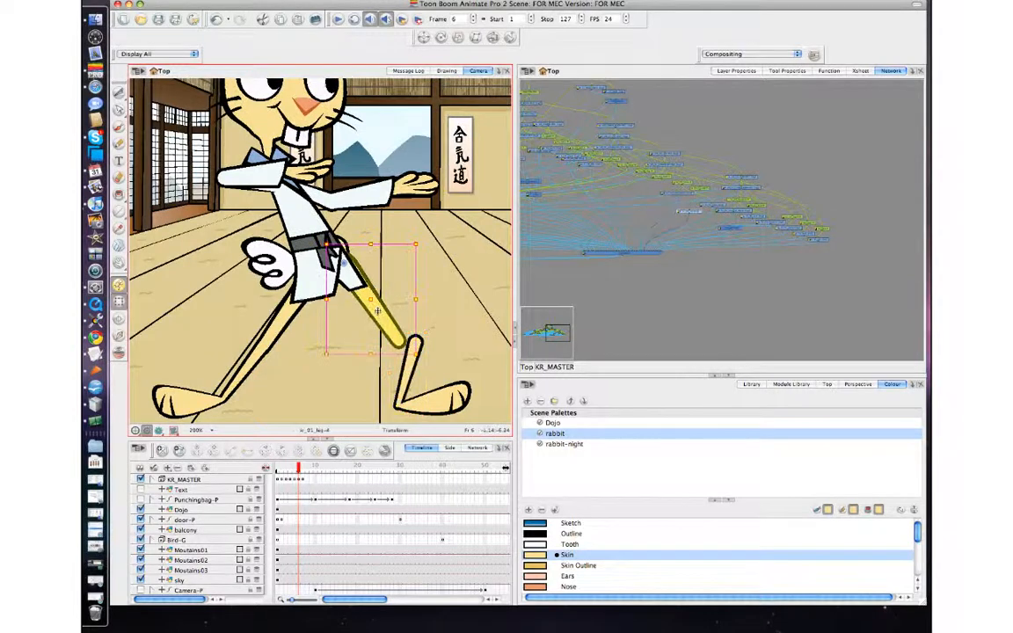
pyautogui.moveTo(378, 319); pyautogui.dragTo(377, 321)
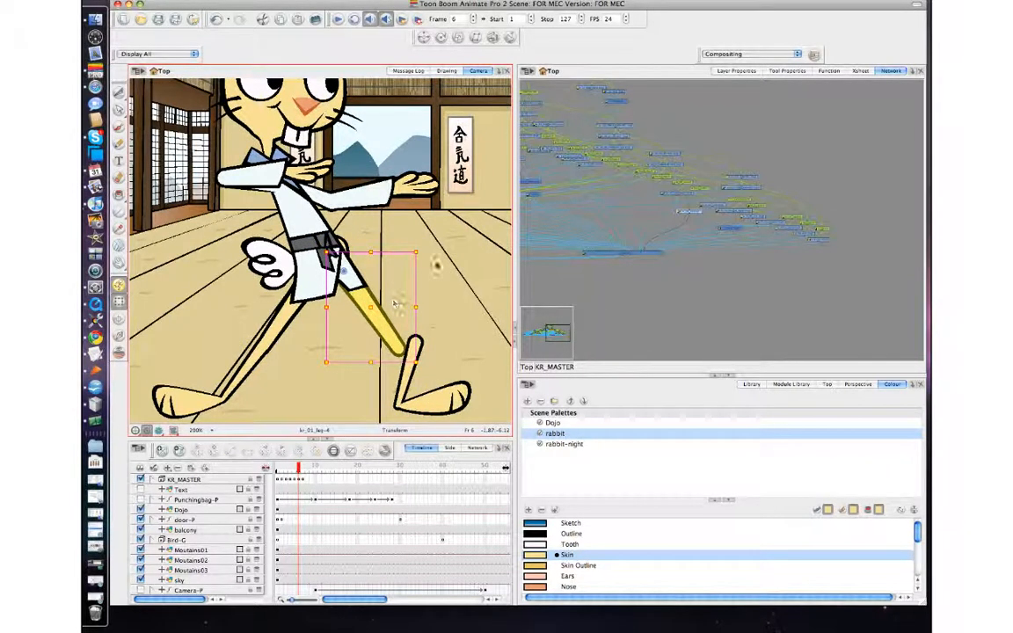
pyautogui.moveTo(419, 250); pyautogui.dragTo(418, 230)
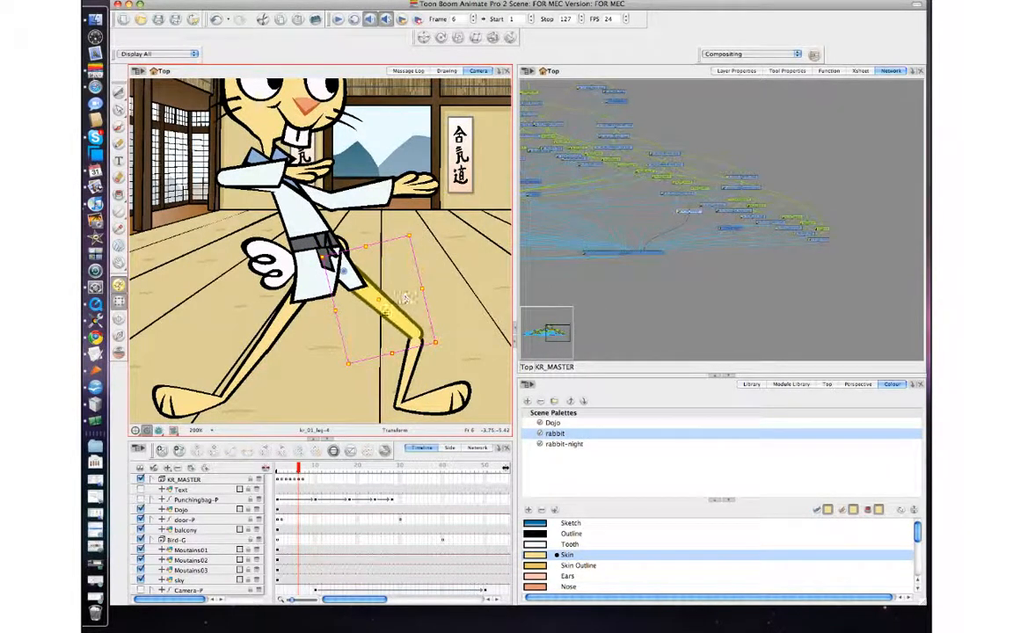
pyautogui.moveTo(384, 319); pyautogui.dragTo(384, 326)
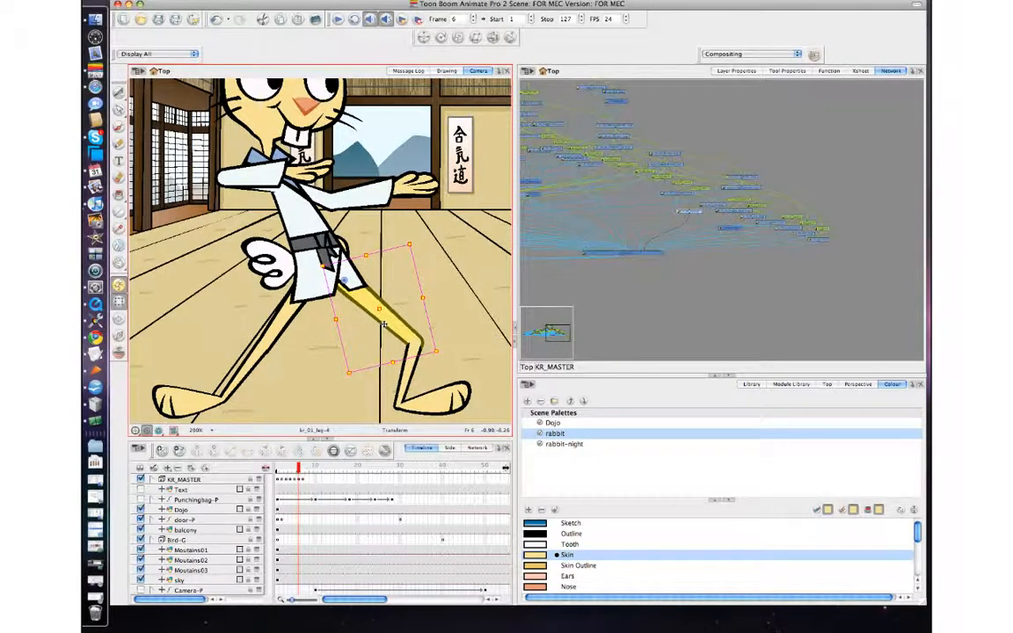
pyautogui.press(',')
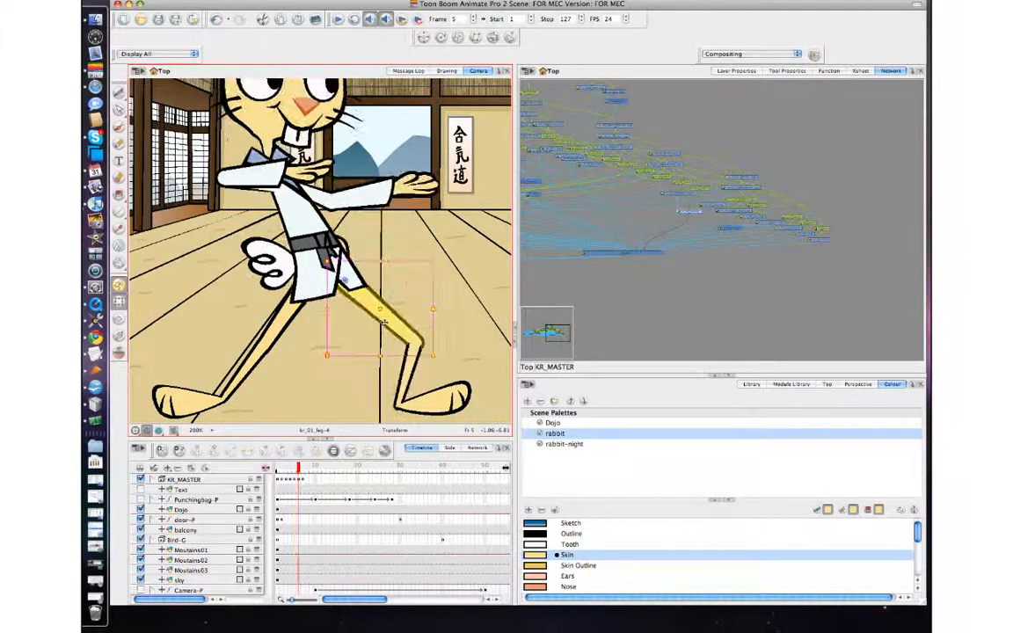
pyautogui.press('.')
pyautogui.press(',')
pyautogui.press(',')
pyautogui.press('.')
# Step: At frame 6, rotate the back lower leg and thigh to adjust the stance, and step between frames 5, 6 and 7 to compare
pyautogui.click(261, 351)
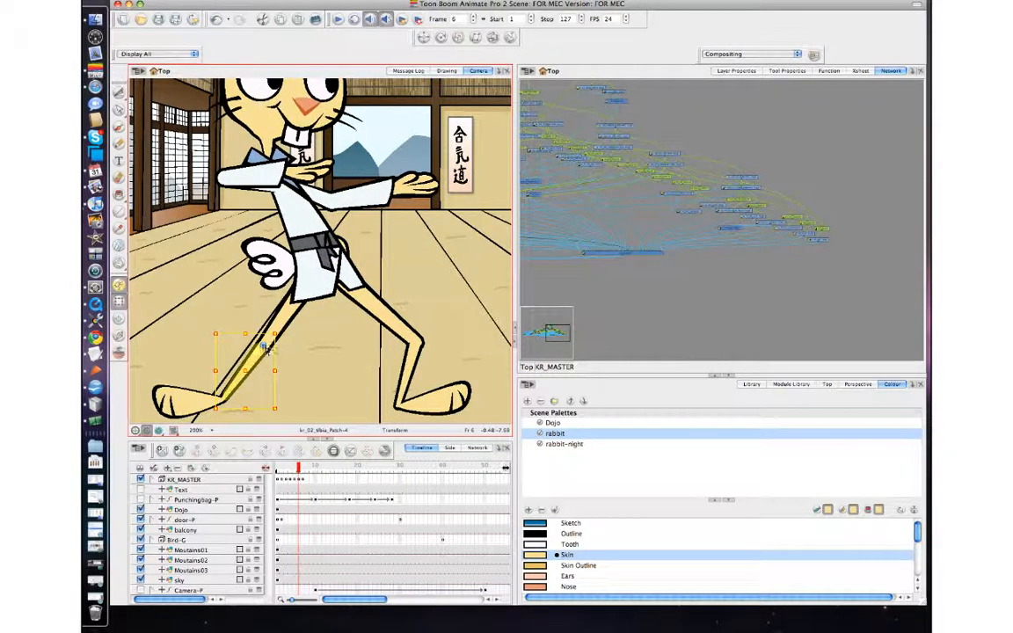
pyautogui.moveTo(264, 346)
pyautogui.mouseDown()
pyautogui.moveTo(234, 398)
pyautogui.moveTo(220, 398)
pyautogui.mouseUp()
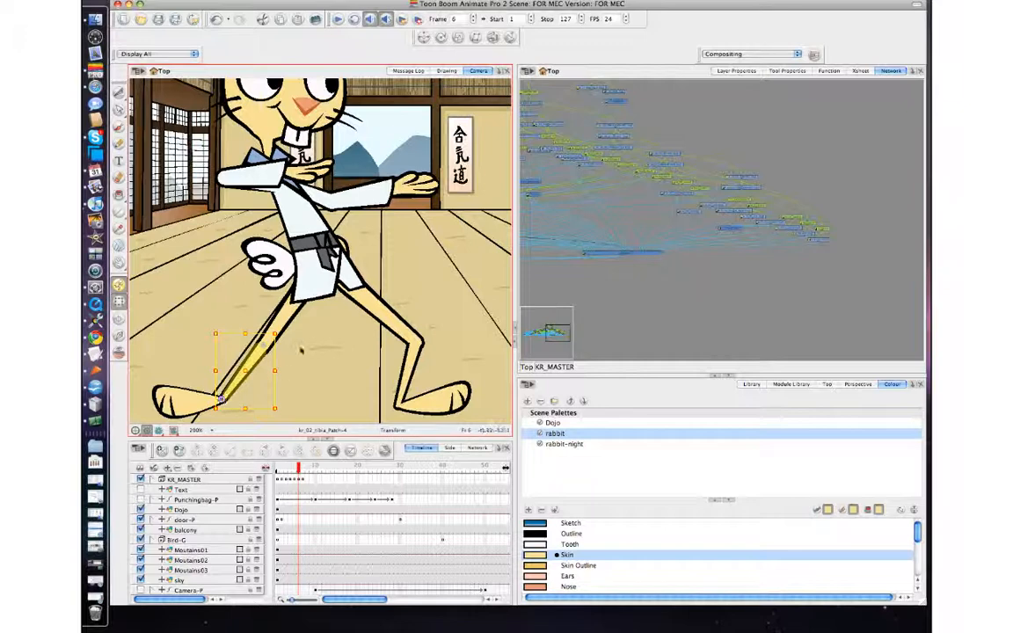
pyautogui.moveTo(285, 337)
pyautogui.mouseDown()
pyautogui.moveTo(184, 302)
pyautogui.moveTo(264, 327)
pyautogui.mouseUp()
pyautogui.click(272, 312)
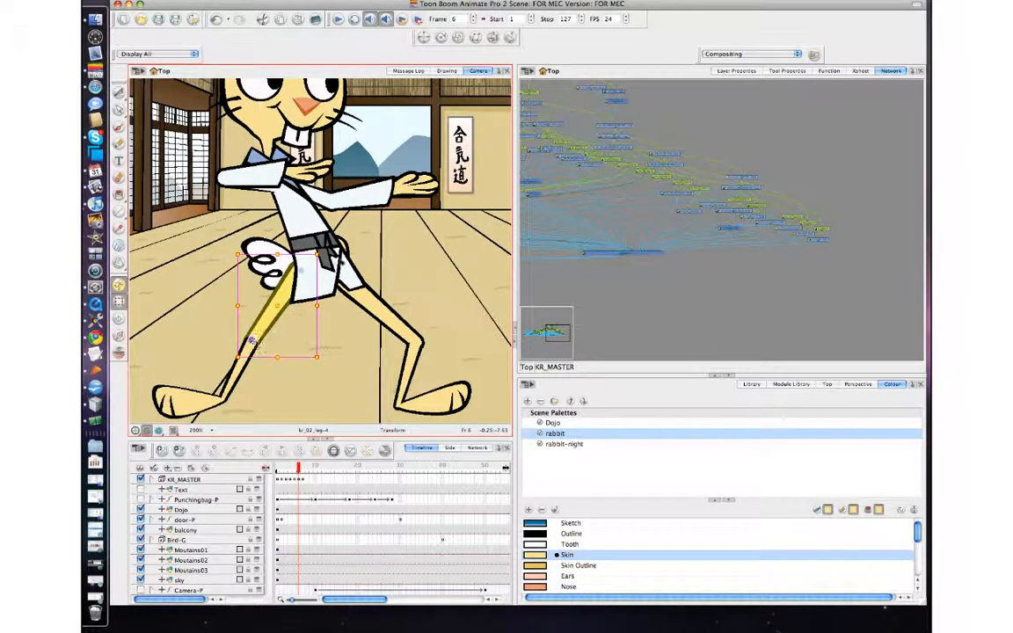
pyautogui.moveTo(321, 254)
pyautogui.mouseDown()
pyautogui.moveTo(325, 290)
pyautogui.moveTo(327, 276)
pyautogui.mouseUp()
pyautogui.press(',')
pyautogui.press('.')
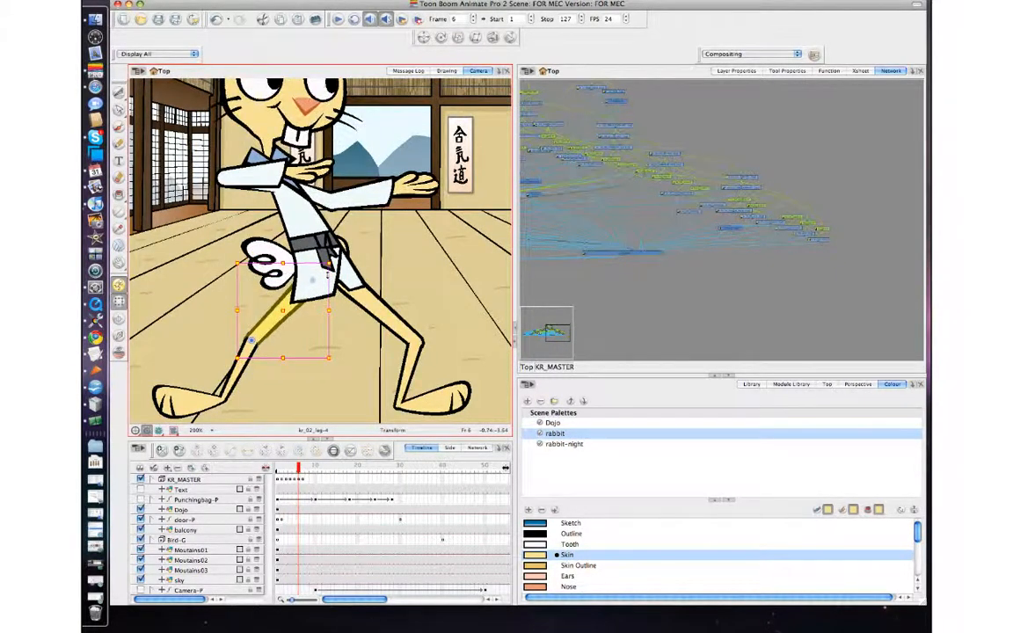
pyautogui.press('.')
pyautogui.press(',')
pyautogui.press('.')
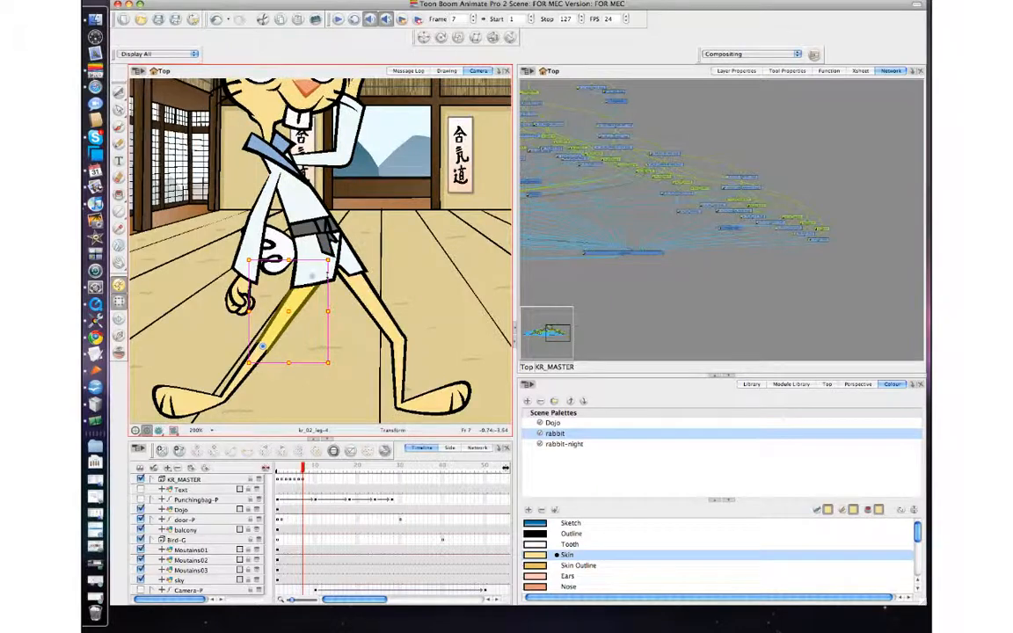
pyautogui.press(',')
pyautogui.press(',')
pyautogui.press('.')
pyautogui.press('.')
# Step: At frame 7, cycle through the raised hand's substitute drawings to compare hand shapes
pyautogui.press('space')
pyautogui.moveTo(265, 276); pyautogui.dragTo(265, 358)
pyautogui.click(358, 166)
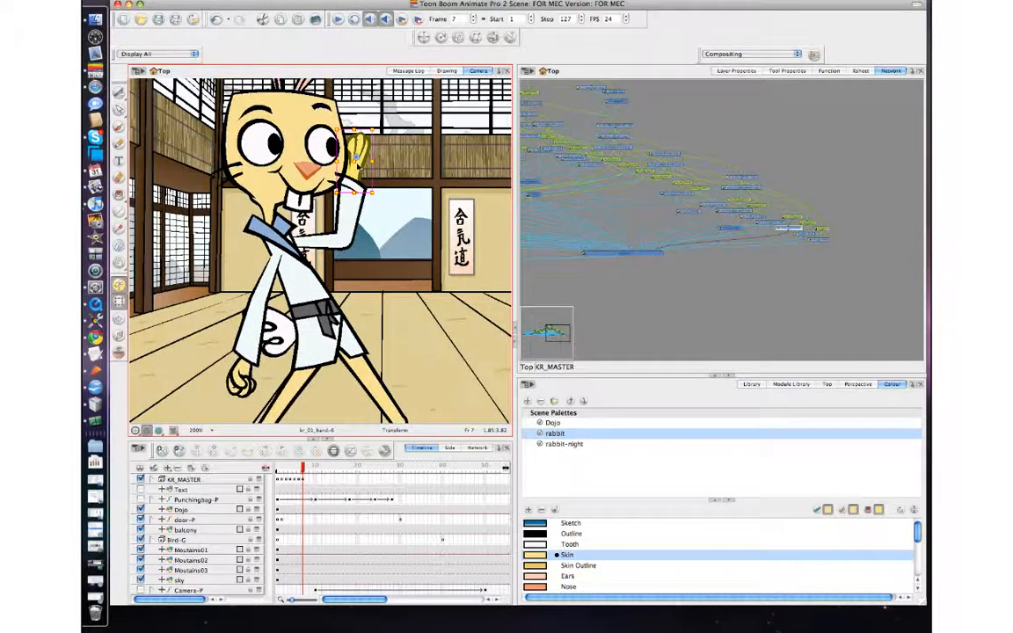
pyautogui.press(']')
pyautogui.press(']')
pyautogui.press('[')
pyautogui.press('[')
pyautogui.press('[')
pyautogui.press('[')
pyautogui.press('[')
pyautogui.press('[')
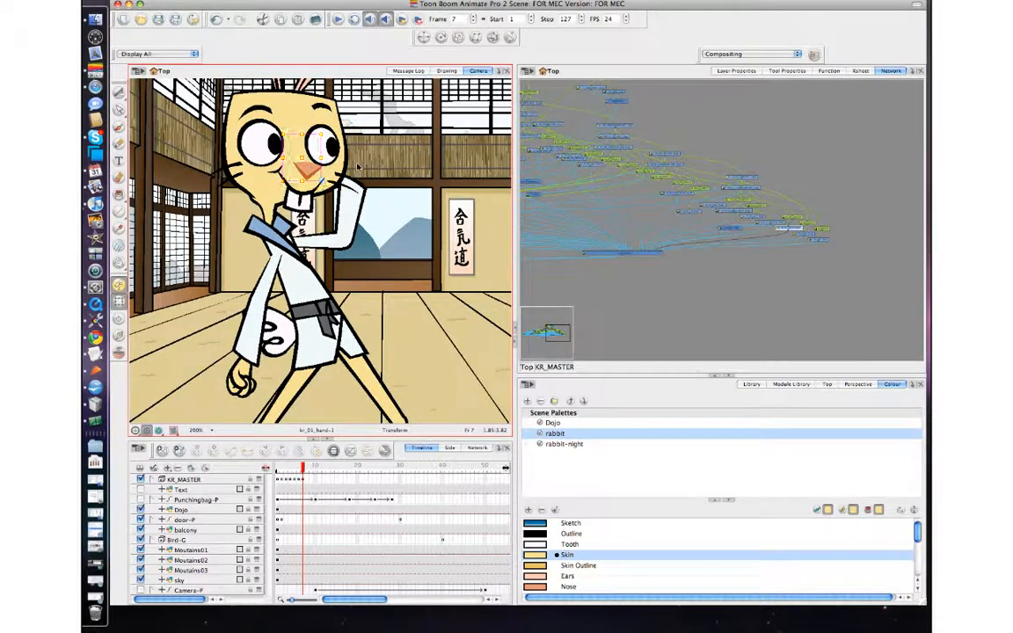
pyautogui.press(']')
pyautogui.press(']')
pyautogui.press(']')
pyautogui.press(']')
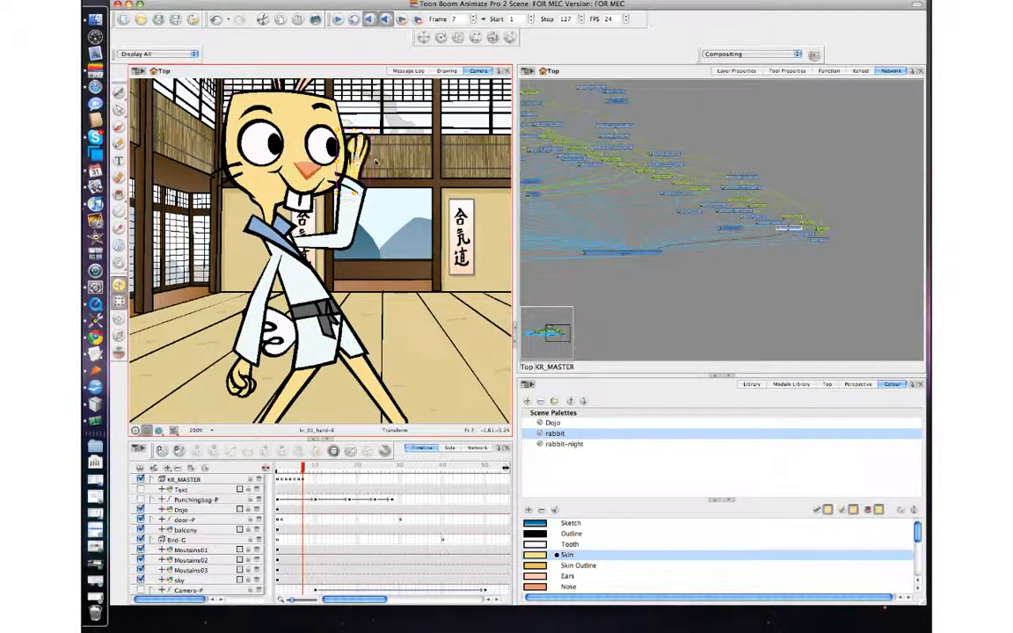
# Step: Substitute the raised hand's drawing with the closed fist and nudge it slightly down into place
pyautogui.click(360, 144)
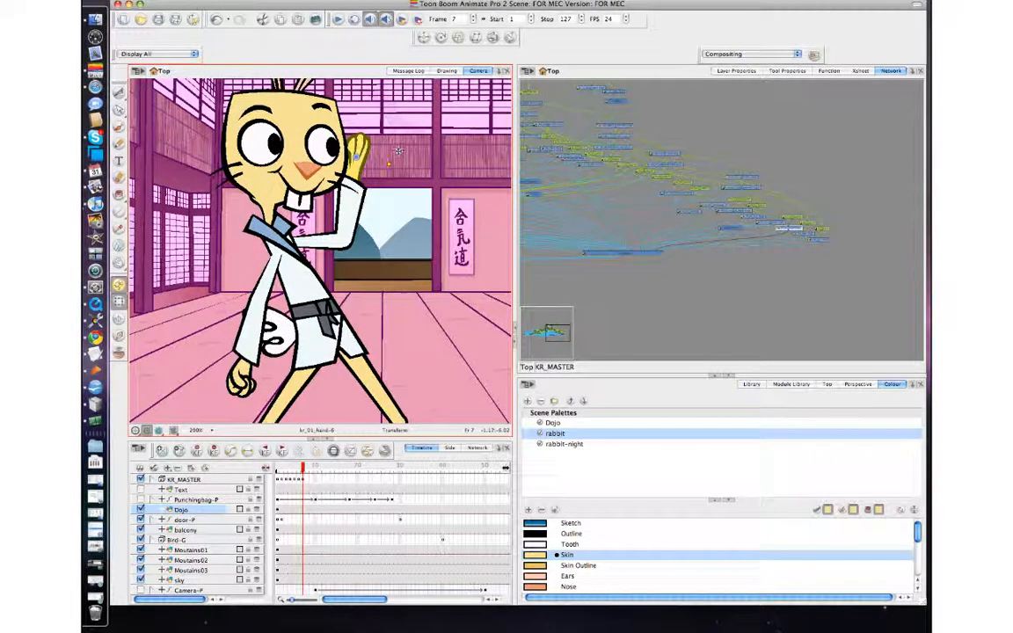
pyautogui.click(356, 151)
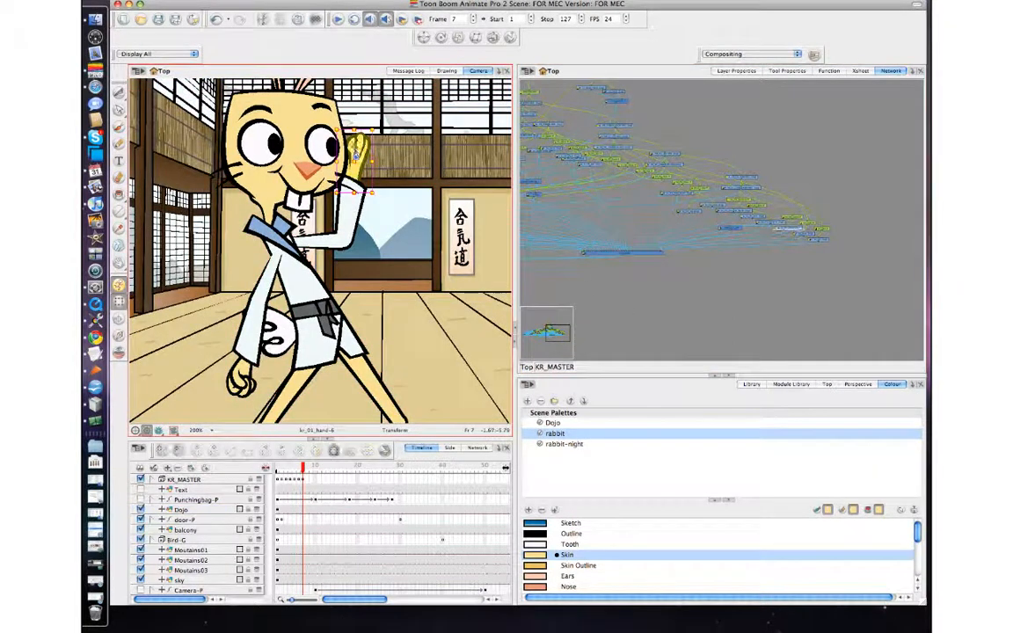
pyautogui.press(']')
pyautogui.press(']')
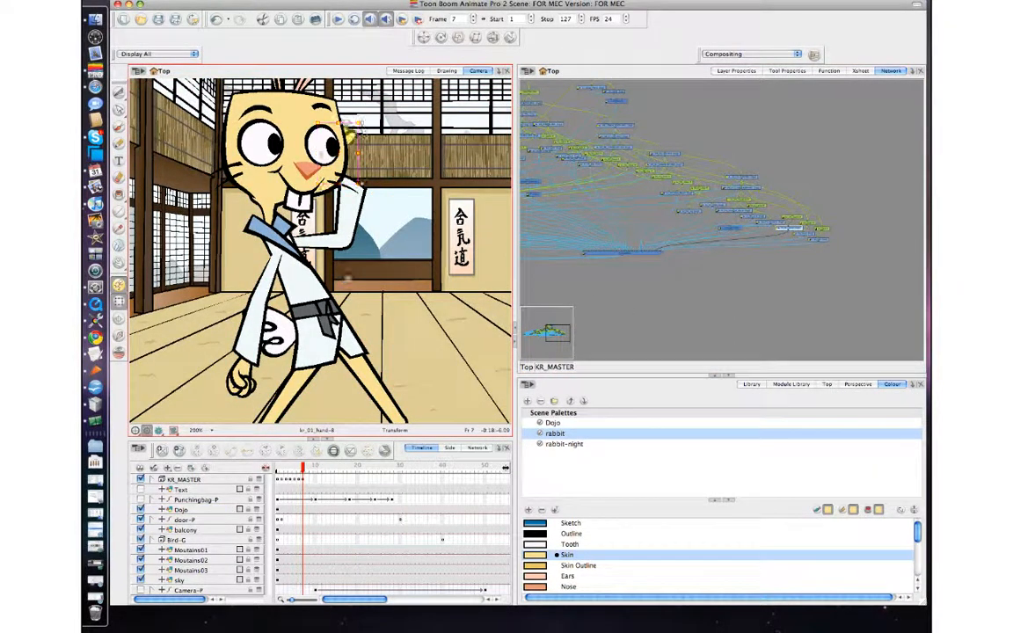
pyautogui.press(']')
pyautogui.press(']')
pyautogui.press(']')
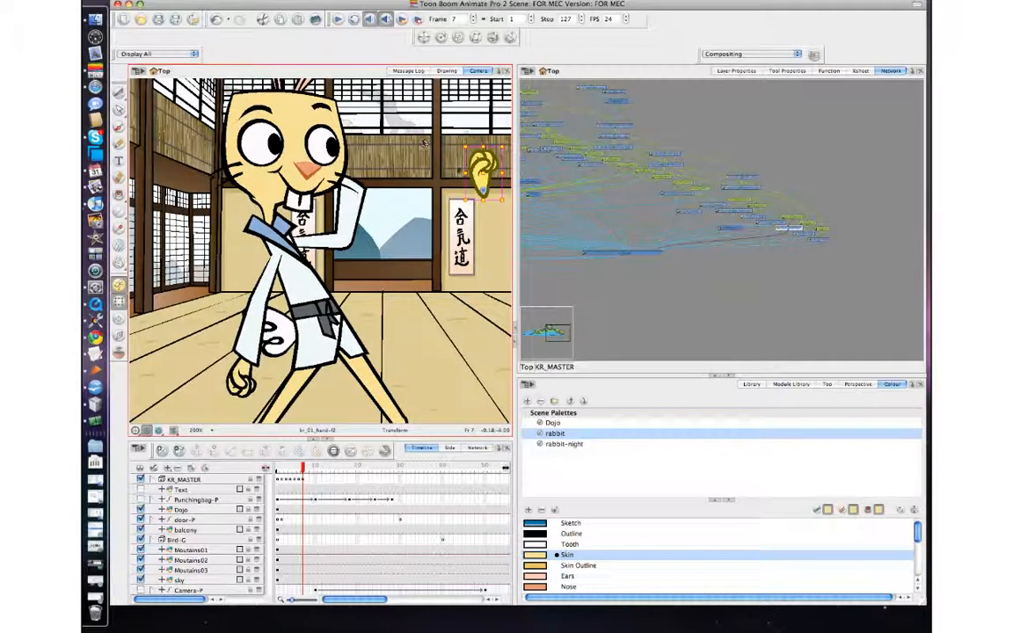
pyautogui.press(']')
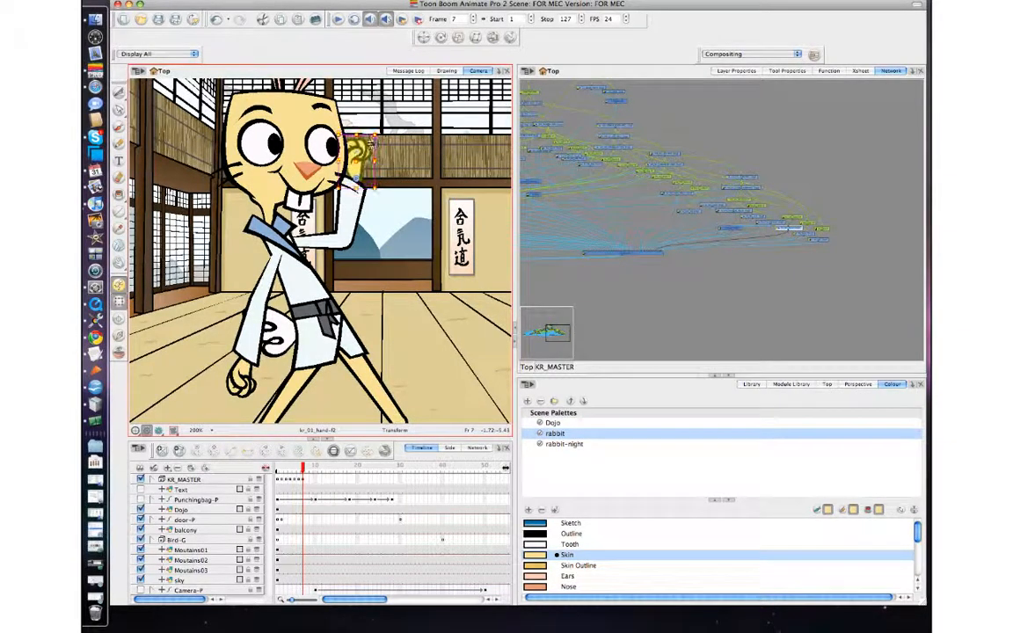
pyautogui.moveTo(385, 133); pyautogui.dragTo(383, 145)
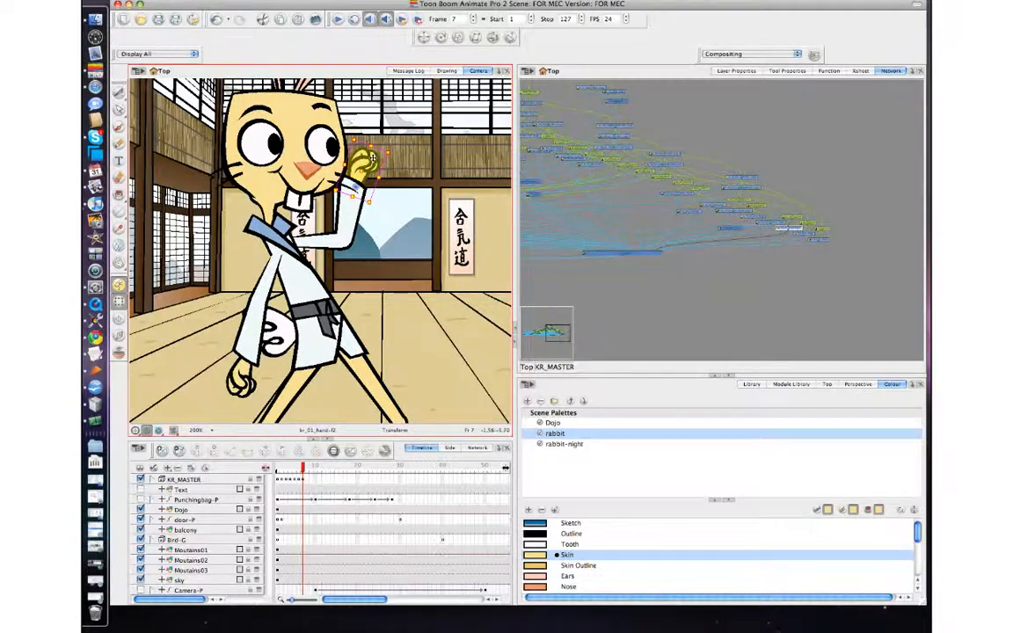
# Step: Step back and forth between frames 5, 6 and 7 to compare the punch poses
pyautogui.press(',')
pyautogui.press(',')
pyautogui.press('.')
pyautogui.press('.')
pyautogui.press(',')
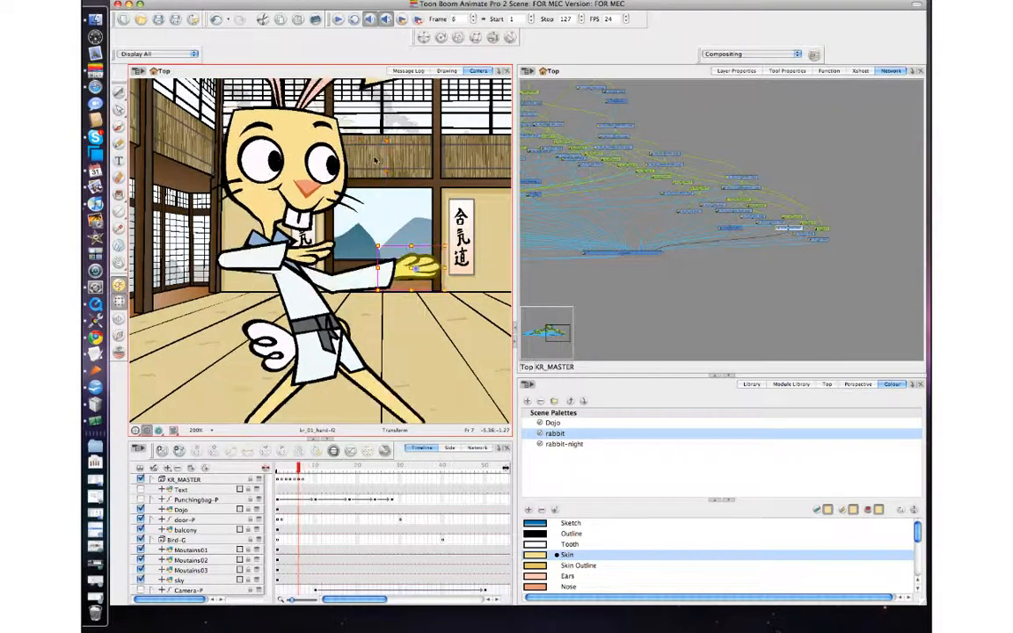
pyautogui.press(',')
pyautogui.press('.')
pyautogui.press(',')
pyautogui.press('.')
pyautogui.press(',')
pyautogui.press('.')
pyautogui.press(',')
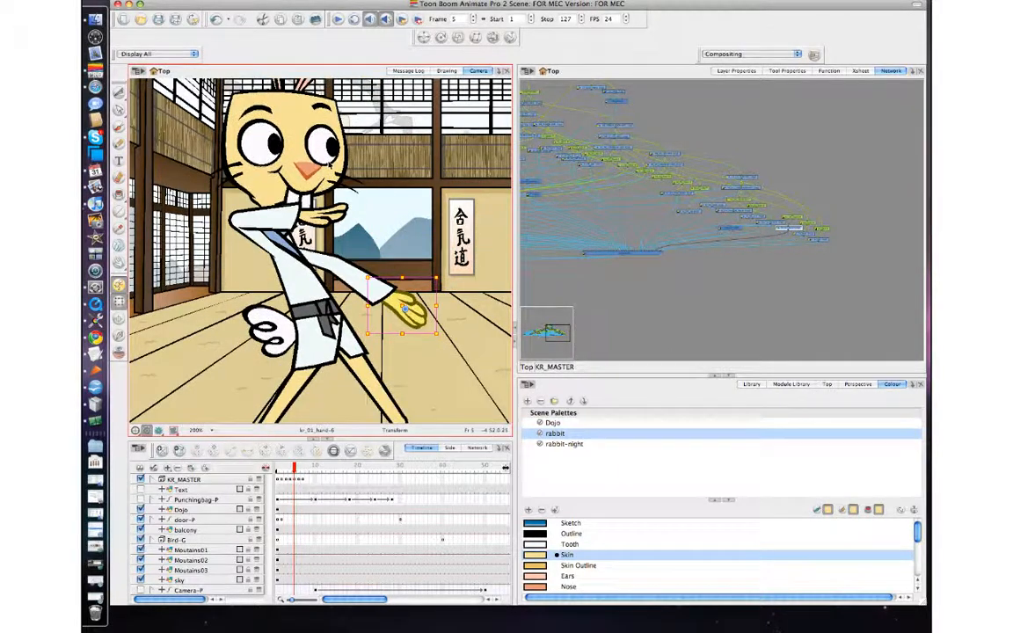
# Step: At frame 5, tilt the rabbit's head slightly downward and step between frames 5 to 7 to compare
pyautogui.click(328, 161)
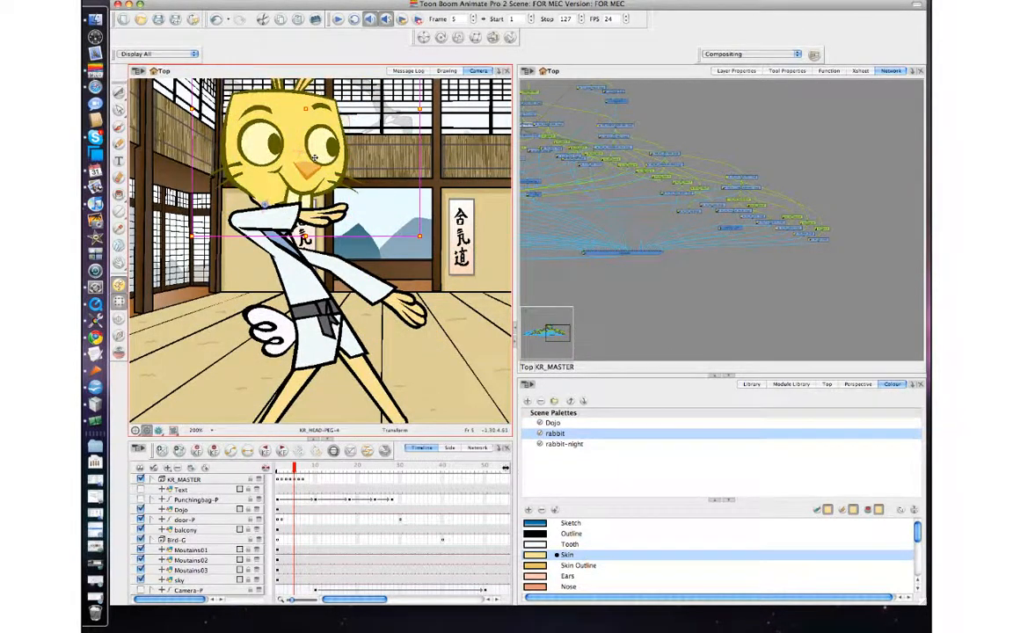
pyautogui.moveTo(314, 158); pyautogui.dragTo(314, 162)
pyautogui.press(',')
pyautogui.press('.')
pyautogui.press('.')
pyautogui.press(',')
pyautogui.press('.')
pyautogui.press('.')
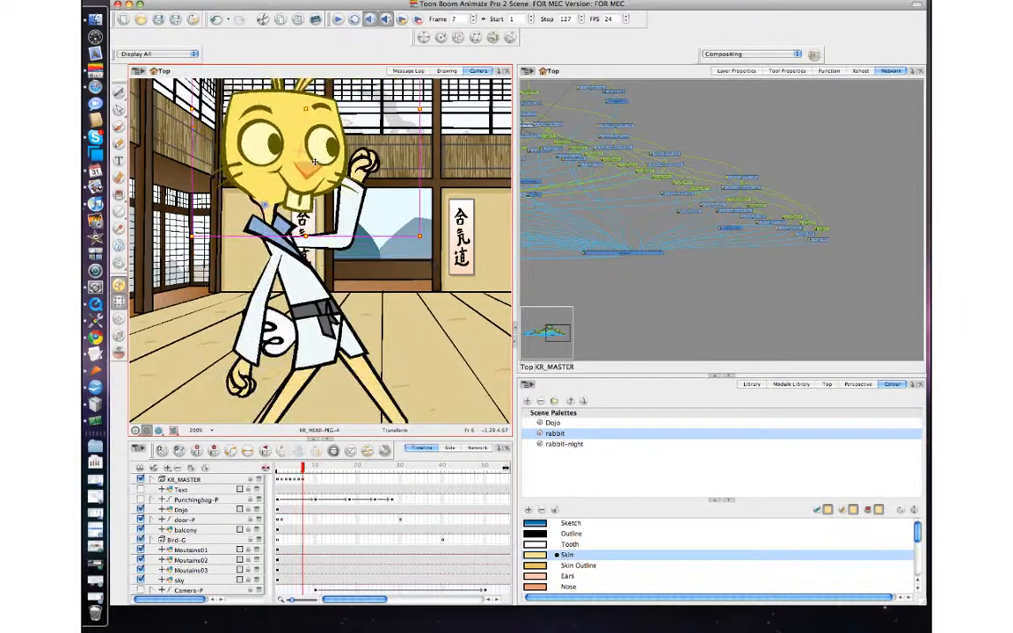
pyautogui.press(',')
pyautogui.press(',')
pyautogui.press('.')
pyautogui.press('.')
pyautogui.press(',')
pyautogui.press(',')
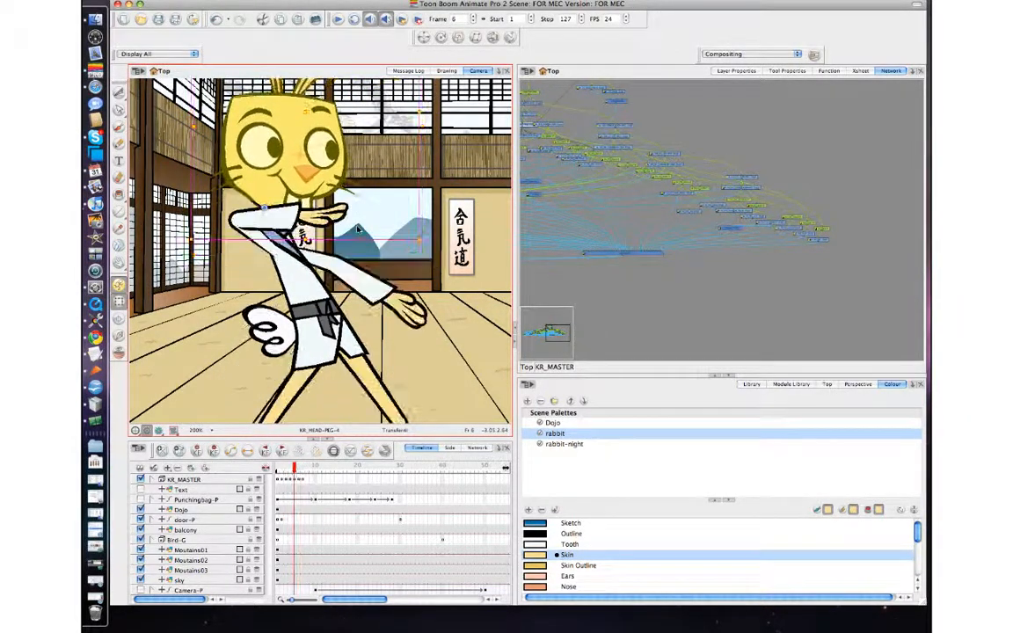
pyautogui.press('.')
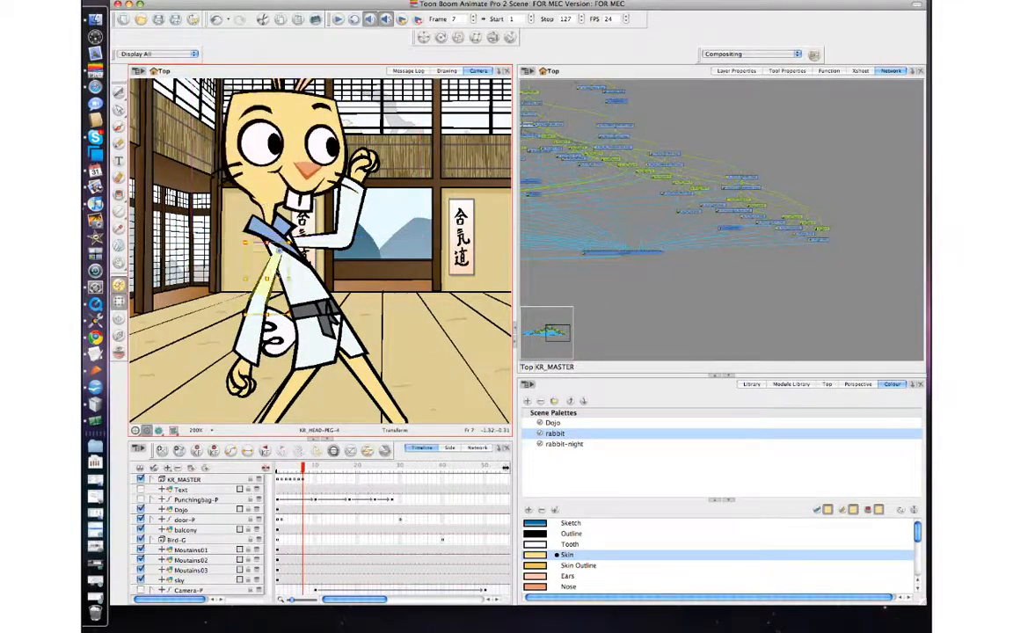
# Step: At frame 7, nudge the hanging arm slightly right and step between frames 6 and 7 to compare
pyautogui.click(268, 273)
pyautogui.moveTo(271, 273); pyautogui.dragTo(274, 273)
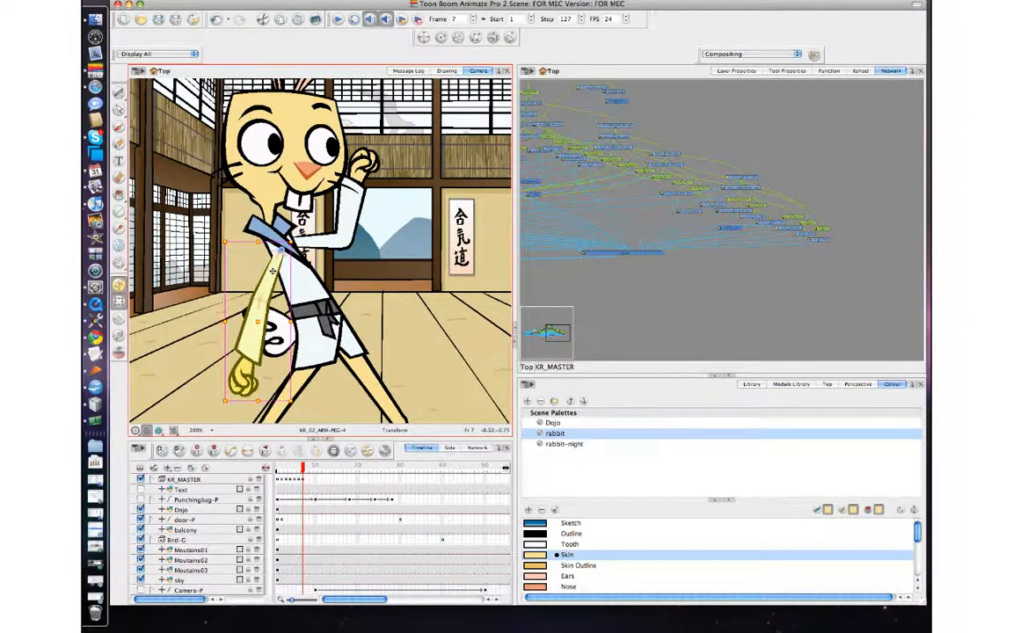
pyautogui.press(',')
pyautogui.press(',')
pyautogui.press('.')
pyautogui.press('.')
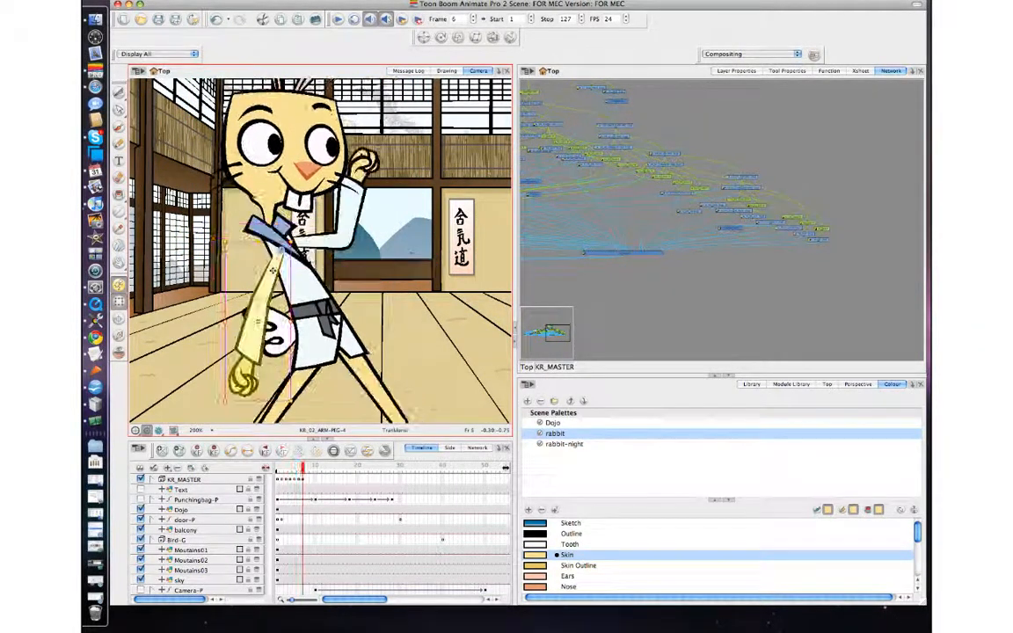
# Step: At frame 7, select the head's parent peg, tilt the head slightly, and step between frames to compare
pyautogui.click(274, 145)
pyautogui.press('b')
pyautogui.press('b')
pyautogui.press('b')
pyautogui.press('b')
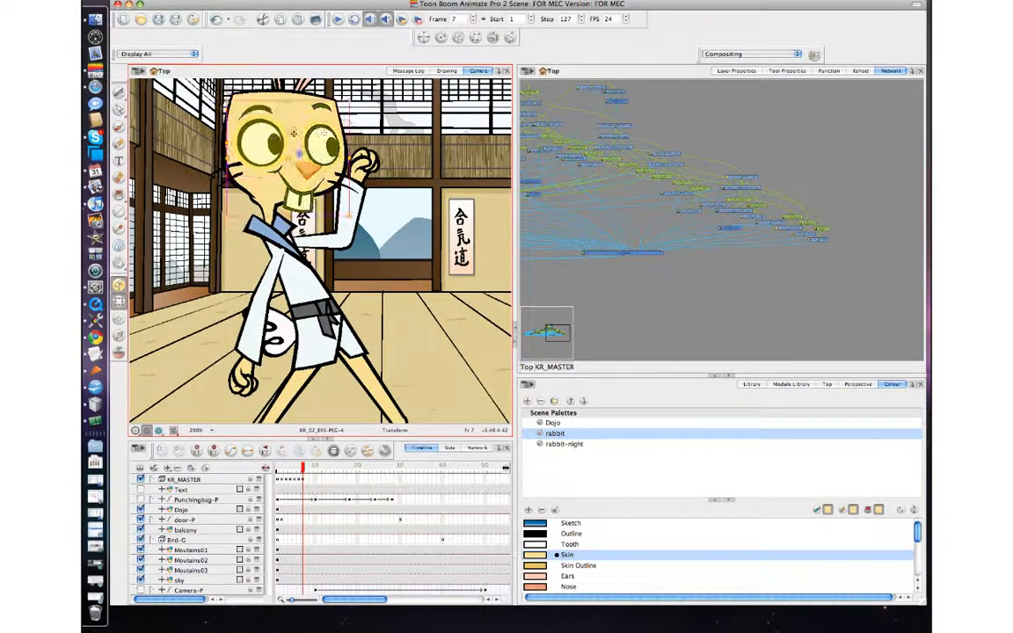
pyautogui.moveTo(327, 132); pyautogui.dragTo(325, 136)
pyautogui.press(',')
pyautogui.press('.')
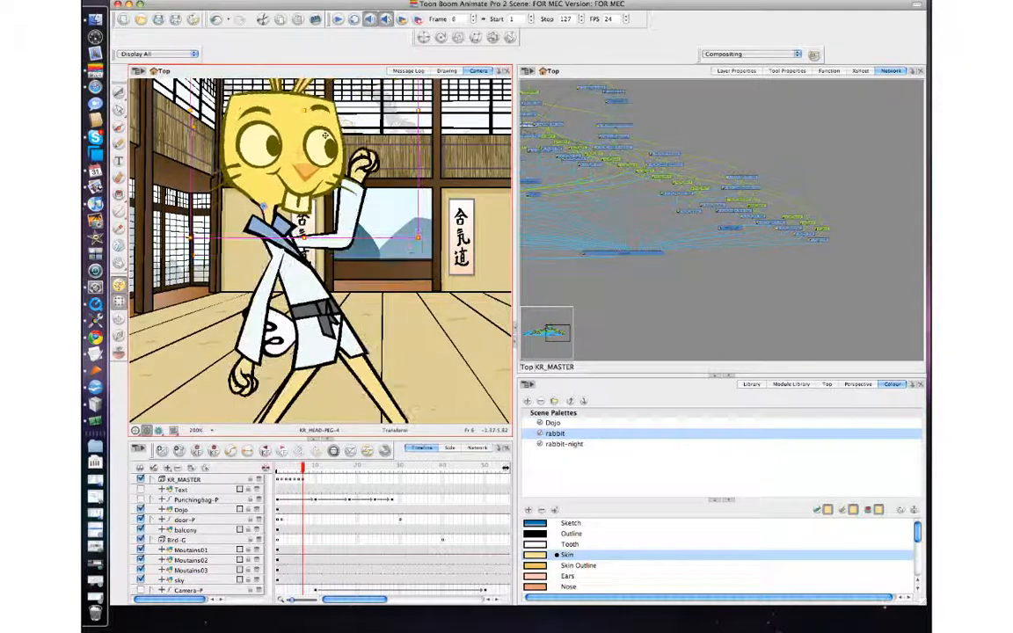
pyautogui.press(',')
pyautogui.press(',')
pyautogui.press('.')
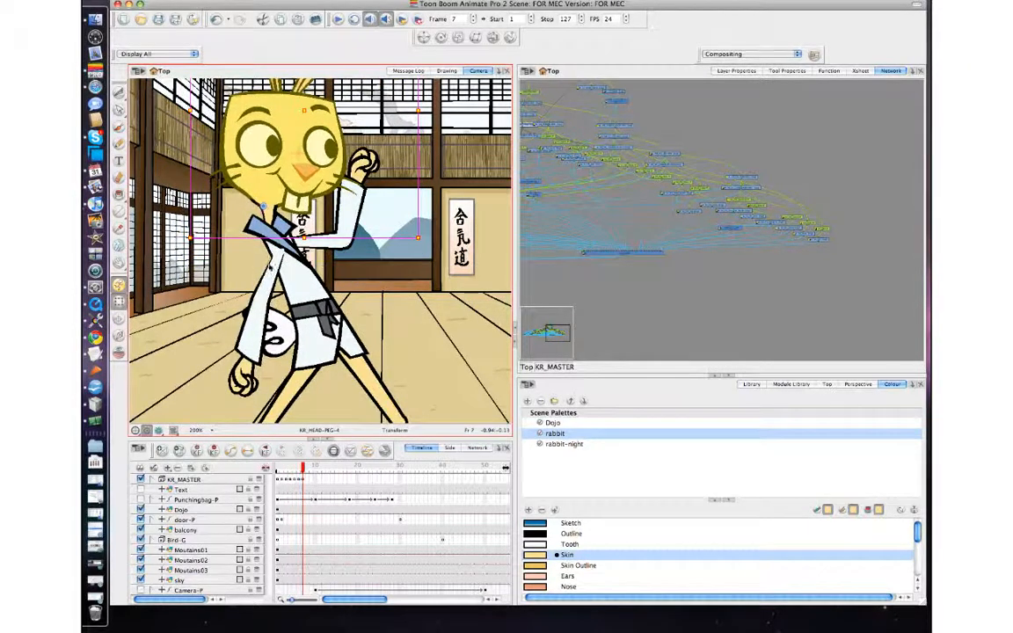
pyautogui.press('.')
# Step: At frame 7, select the hanging arm's peg, shift it slightly left and rotate it outward from the body
pyautogui.click(272, 264)
pyautogui.press('b')
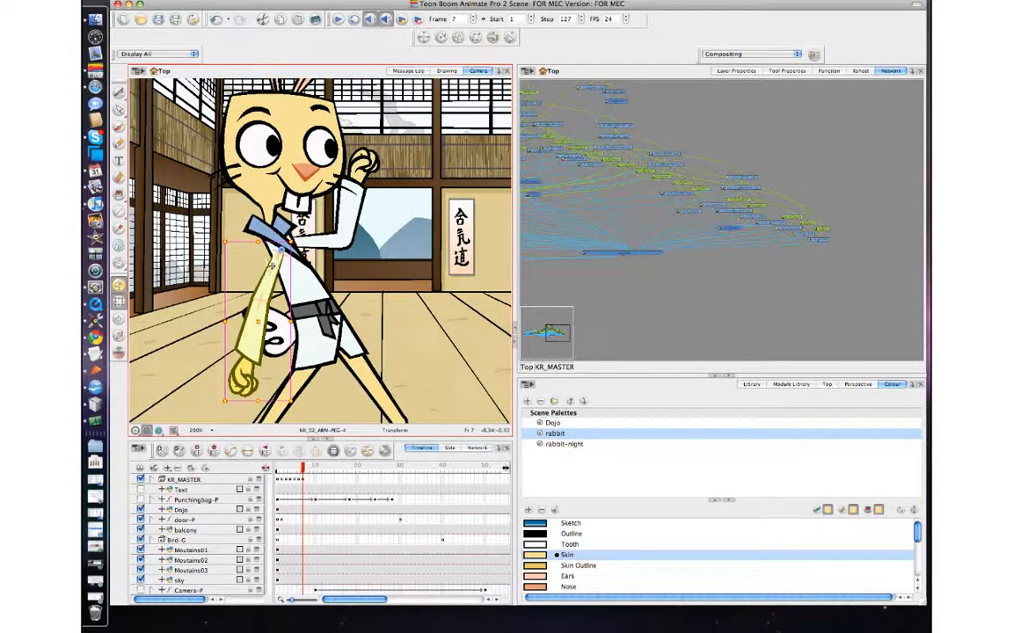
pyautogui.moveTo(273, 264); pyautogui.dragTo(266, 267)
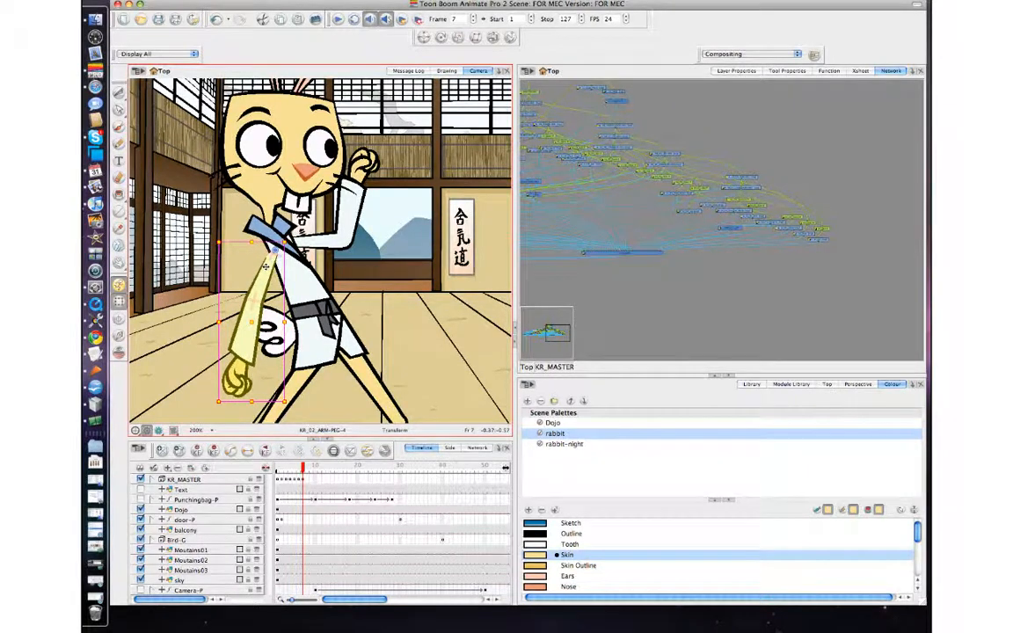
pyautogui.press('5')
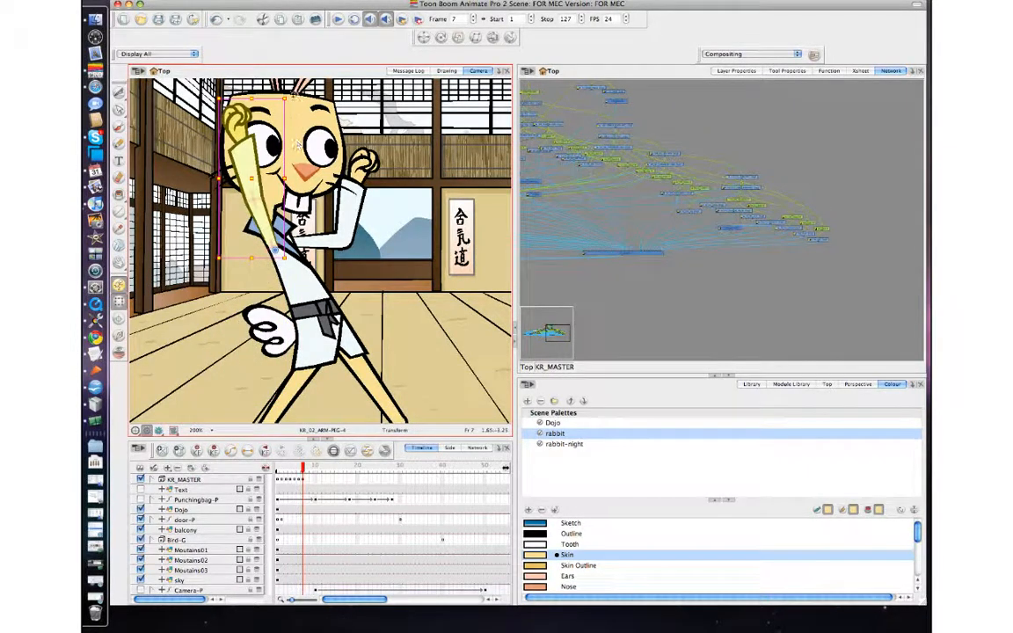
pyautogui.moveTo(266, 85); pyautogui.dragTo(121, 408)
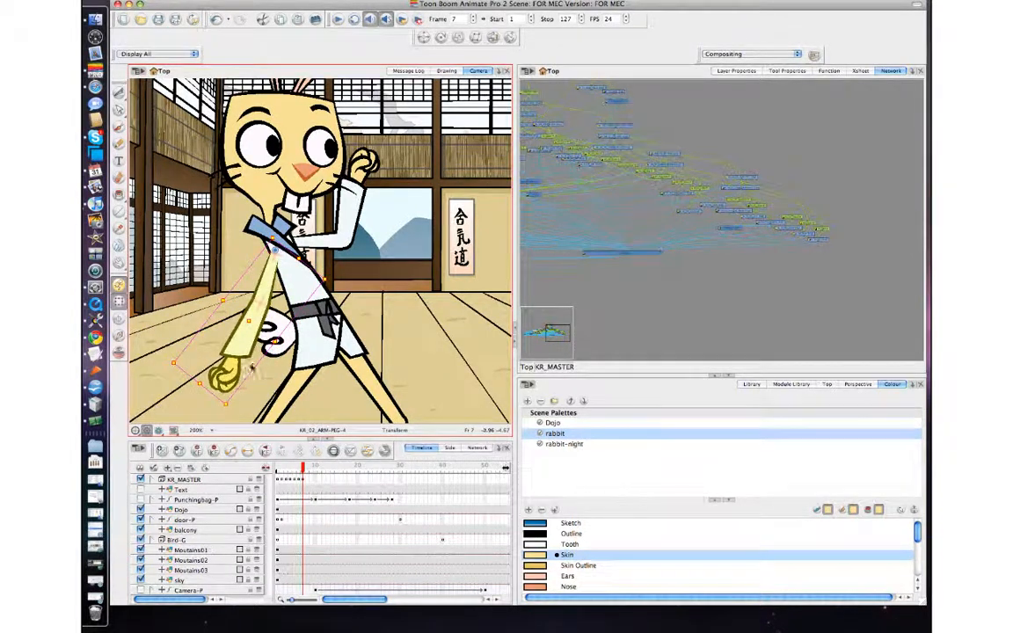
# Step: Rotate the lowered arm's forearm and fist to bend them back toward the body, then step between frames
pyautogui.click(247, 344)
pyautogui.moveTo(287, 369); pyautogui.dragTo(289, 360)
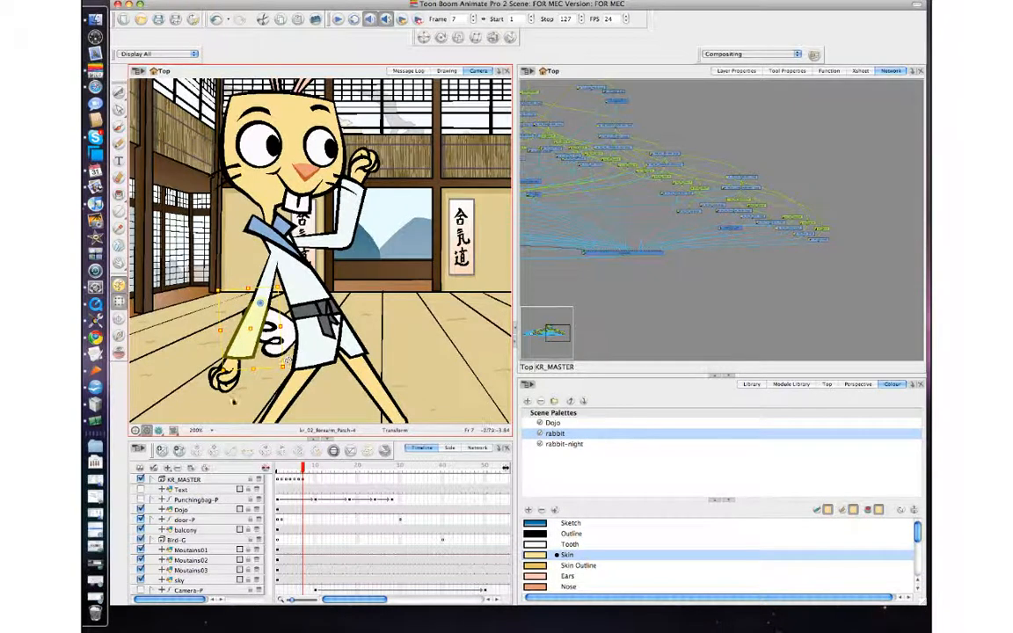
pyautogui.click(230, 387)
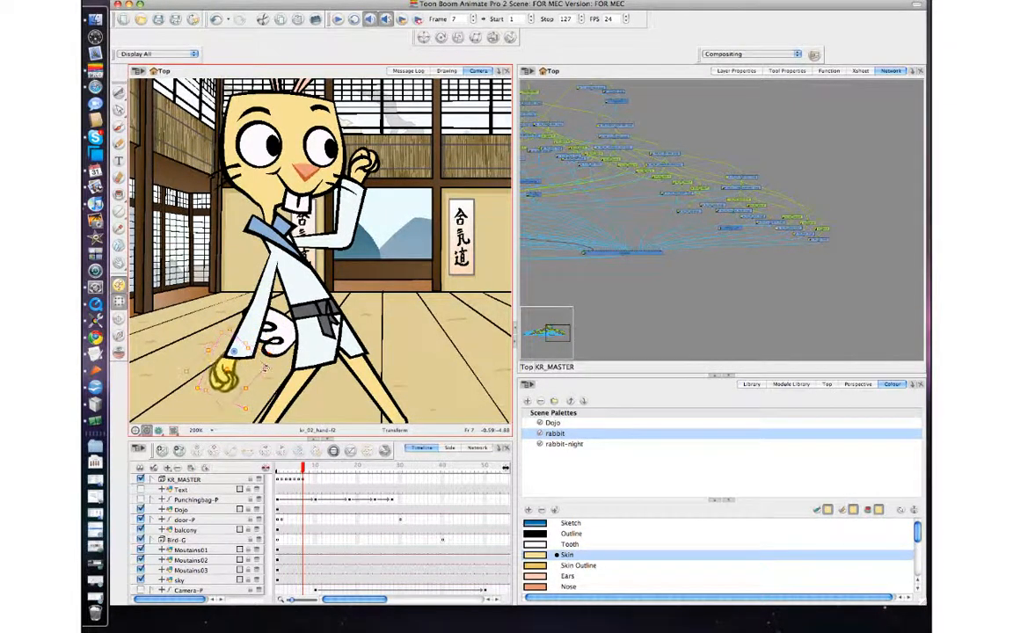
pyautogui.moveTo(223, 369); pyautogui.dragTo(231, 371)
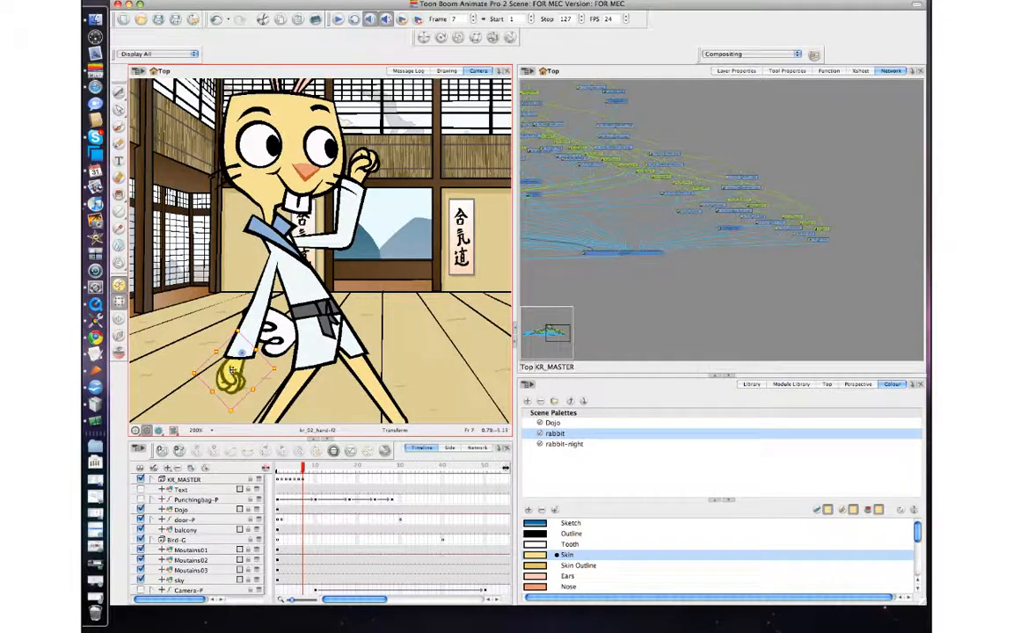
pyautogui.press(',')
pyautogui.press('.')
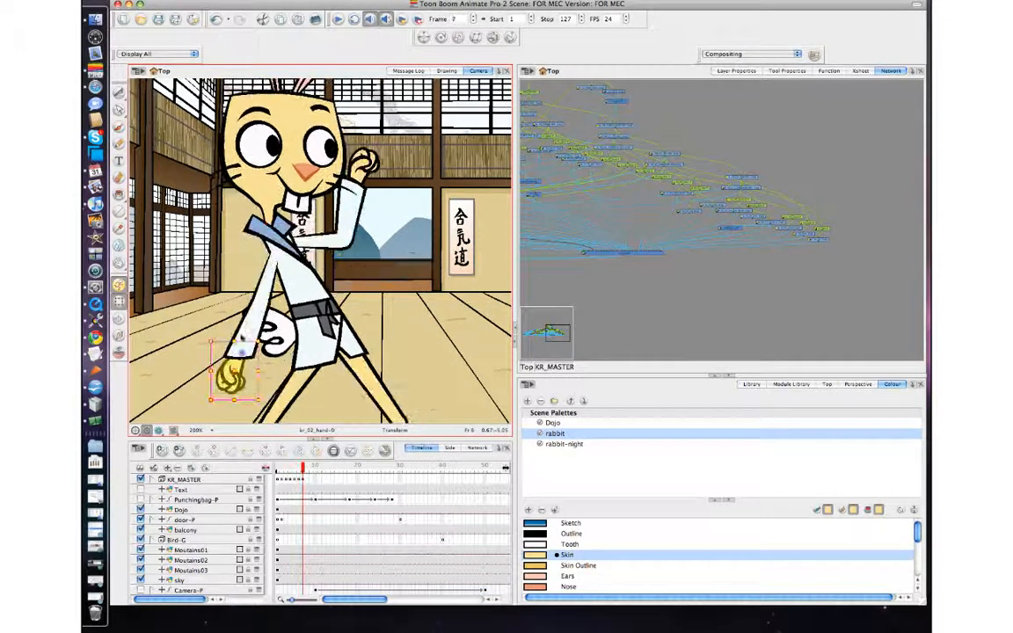
# Step: Nudge the lowered upper arm slightly left at frame 7 and step through frames to review
pyautogui.click(261, 275)
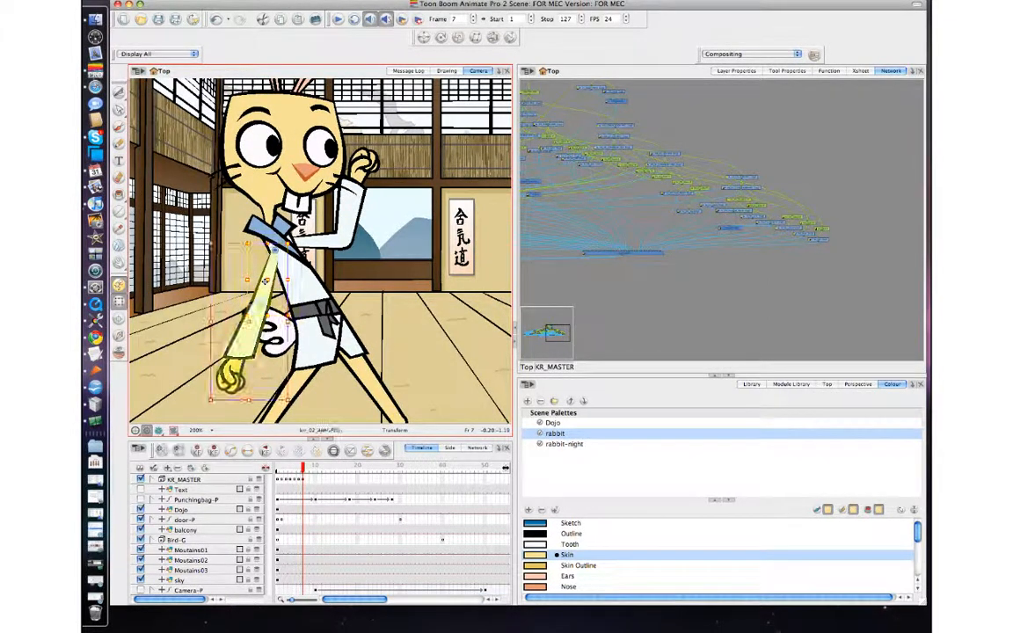
pyautogui.moveTo(262, 275); pyautogui.dragTo(259, 273)
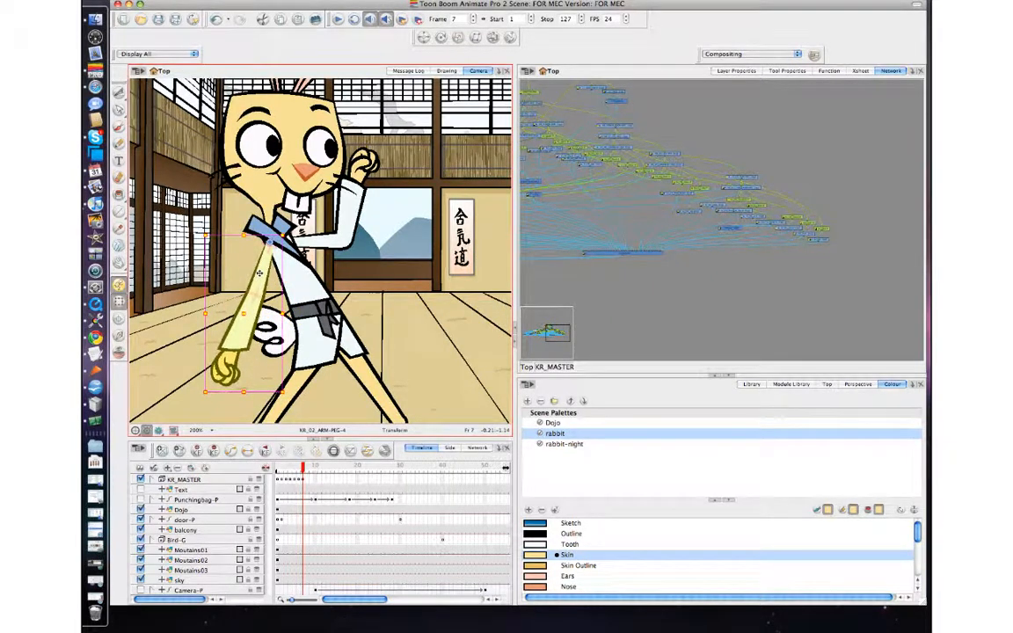
pyautogui.click(578, 298)
pyautogui.press(',')
pyautogui.press('.')
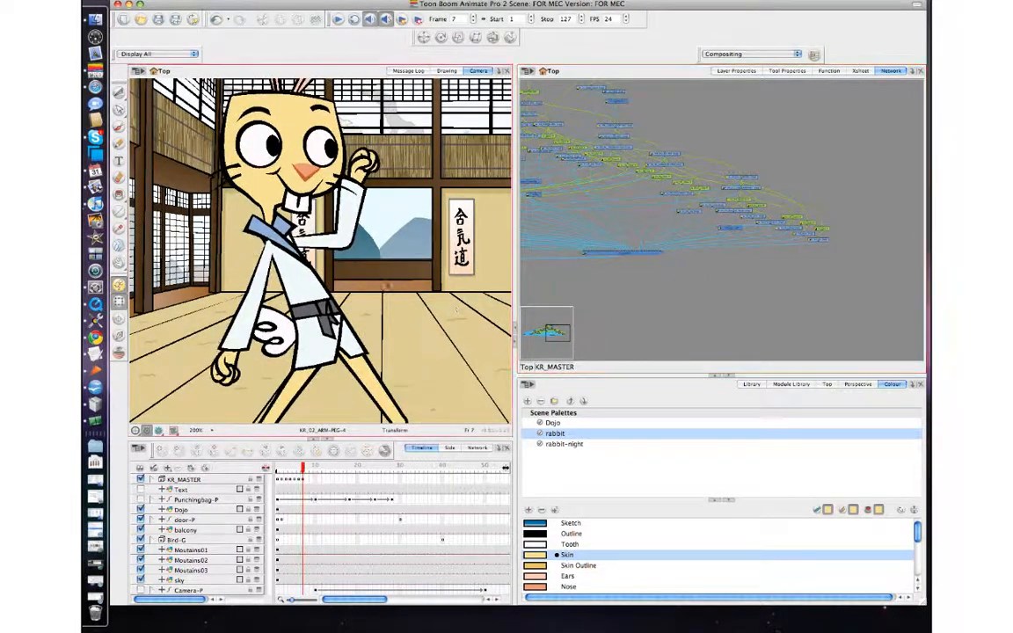
pyautogui.press(',')
pyautogui.press(',')
pyautogui.press(',')
pyautogui.press(',')
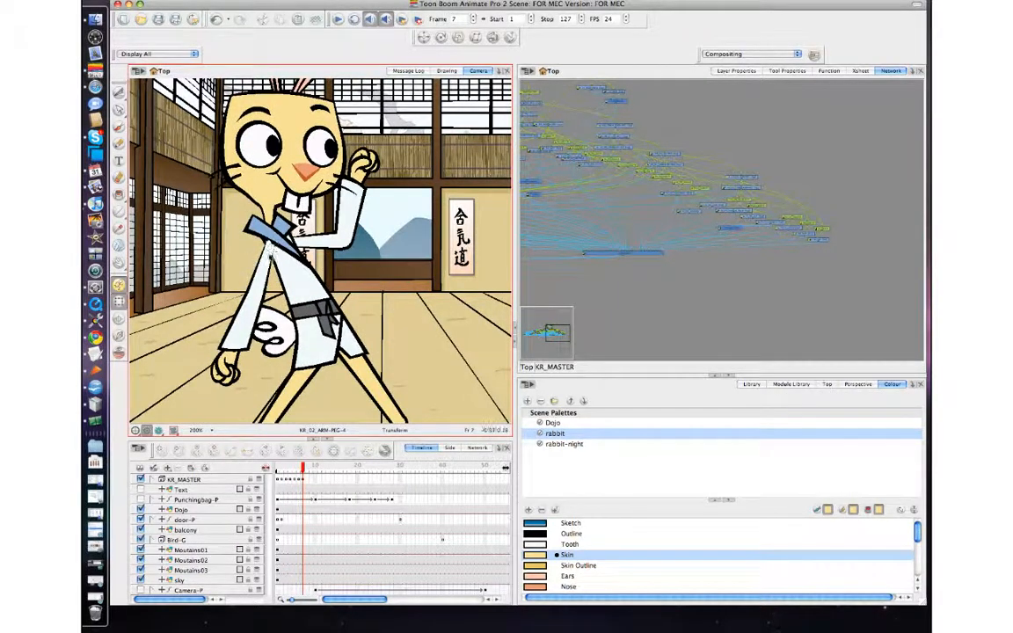
pyautogui.click(262, 264)
pyautogui.press('b')
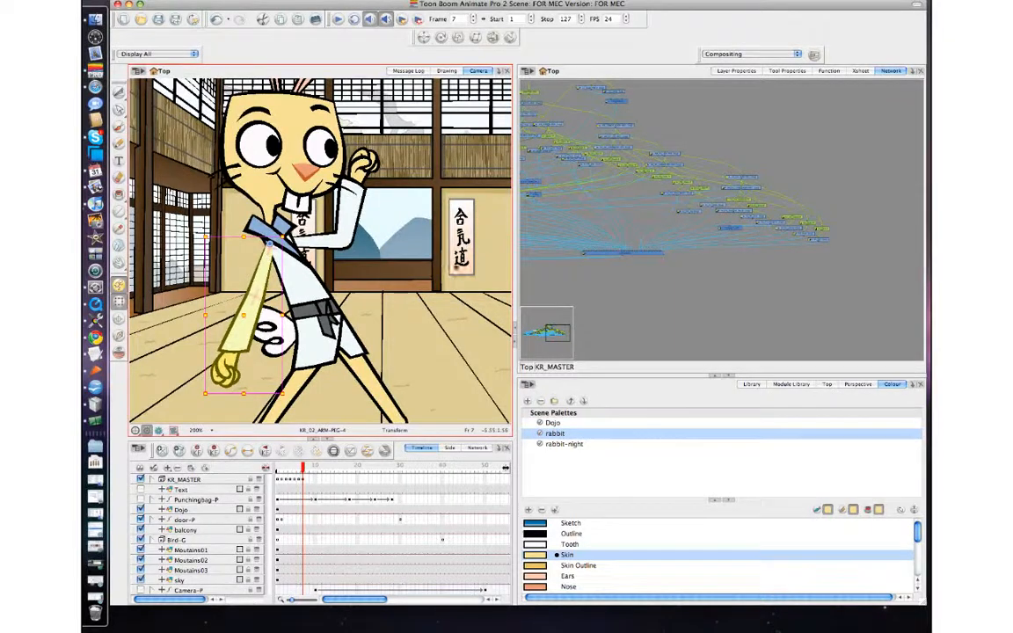
pyautogui.click(570, 300)
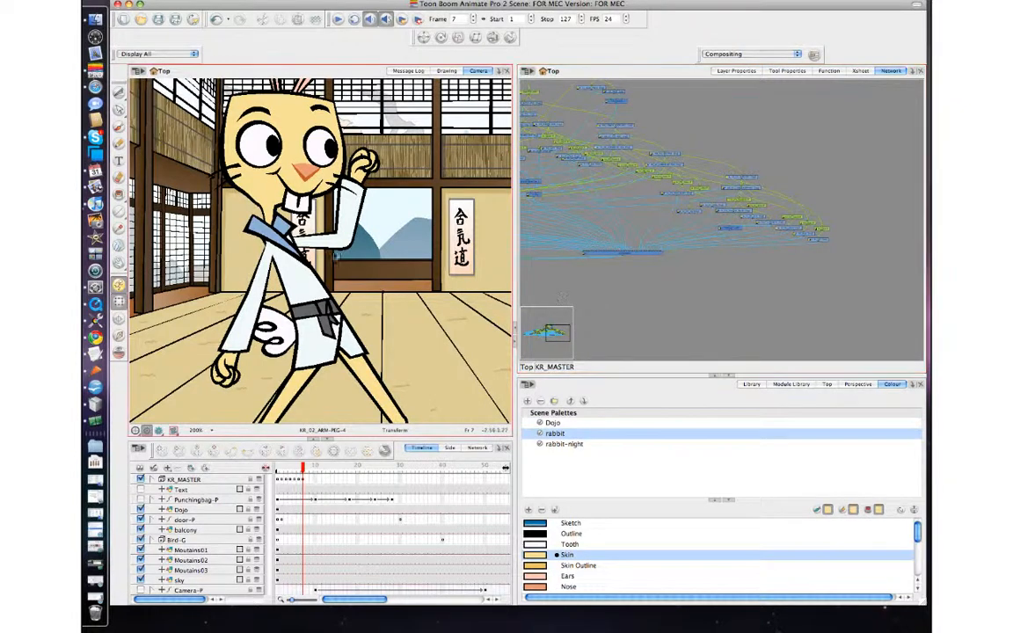
# Step: At frame 7, select the raised arm's parent peg and rotate the punching arm slightly outward
pyautogui.click(303, 243)
pyautogui.press('b')
pyautogui.moveTo(304, 243); pyautogui.dragTo(313, 249)
pyautogui.click(395, 195)
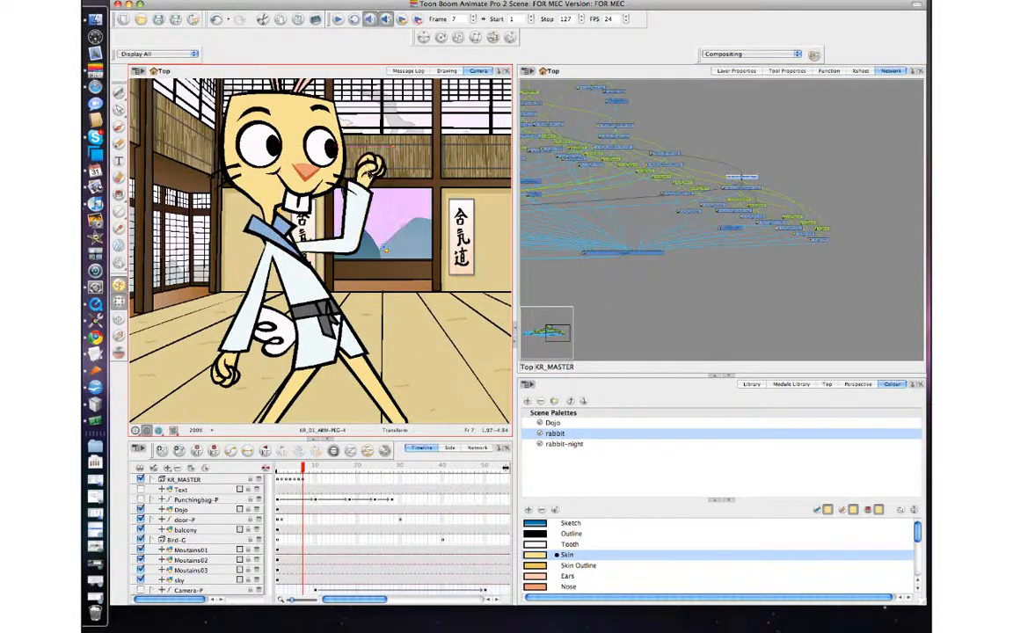
# Step: At frame 7, rotate the raised fist slightly back toward the head and step between frames 6 and 7
pyautogui.click(376, 174)
pyautogui.moveTo(408, 144); pyautogui.dragTo(384, 139)
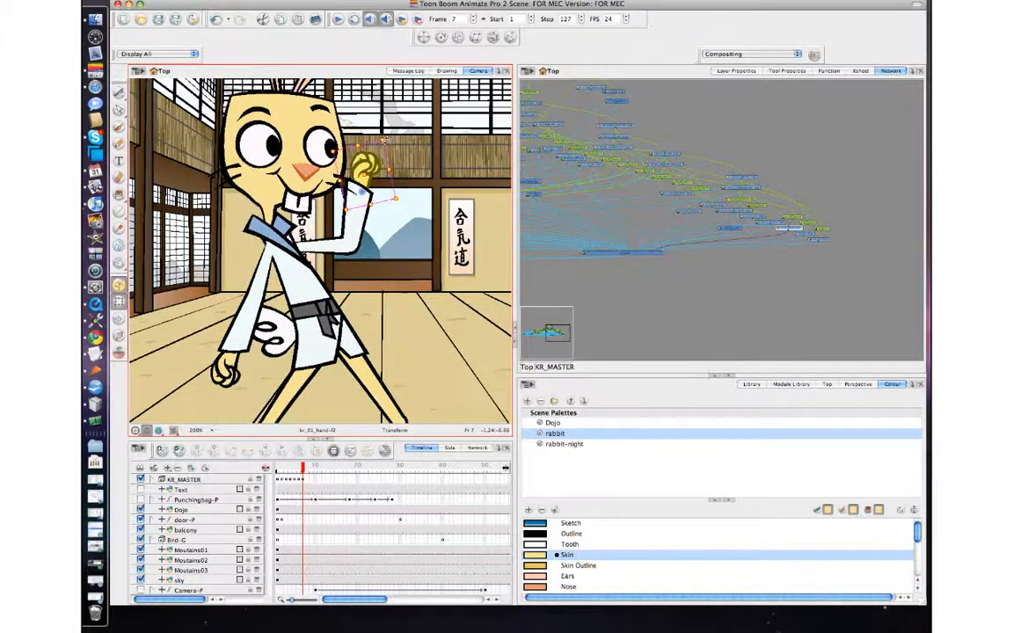
pyautogui.press(',')
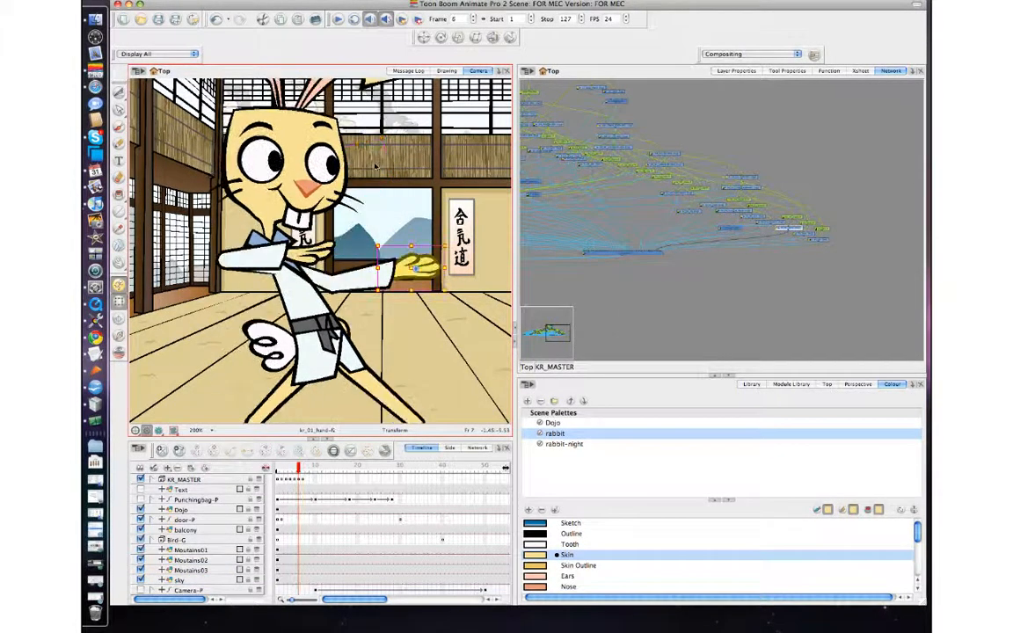
pyautogui.press('.')
pyautogui.press(',')
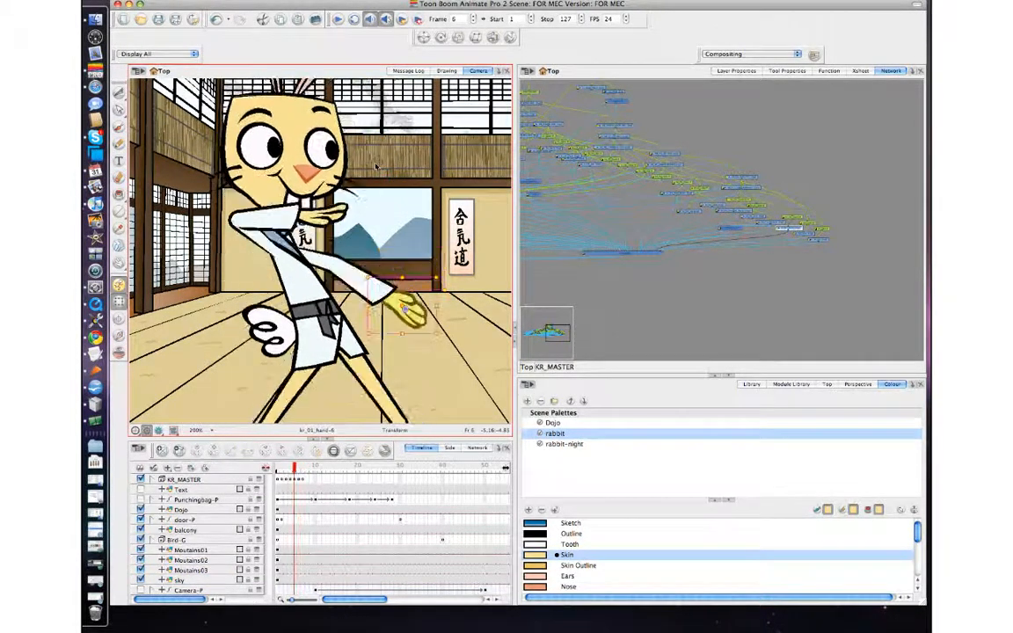
pyautogui.press('.')
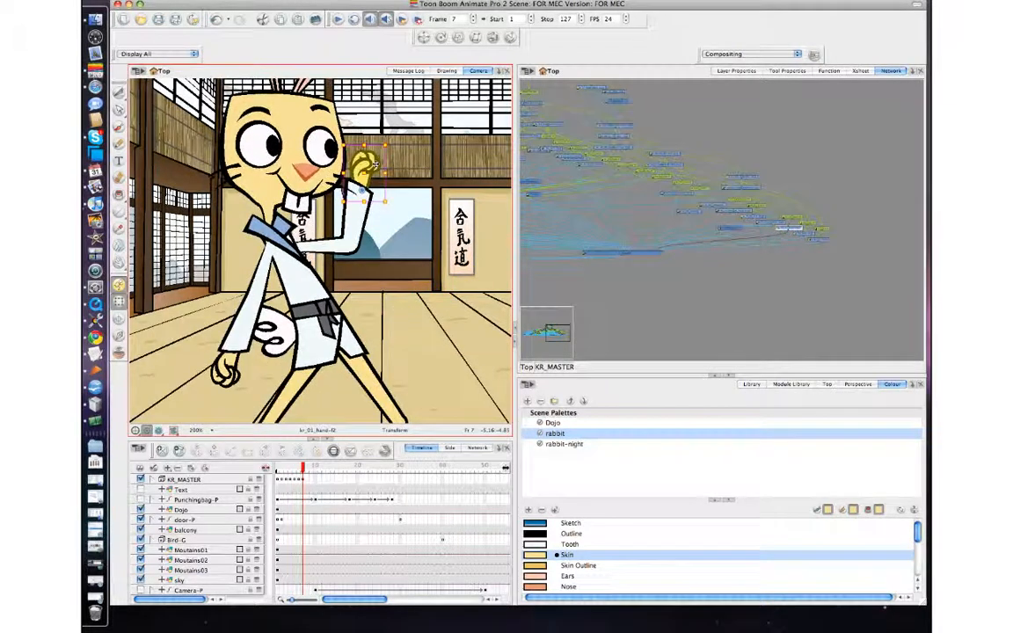
# Step: Select the lowered arm's parent peg at frame 7 and nudge the arm slightly down
pyautogui.click(222, 356)
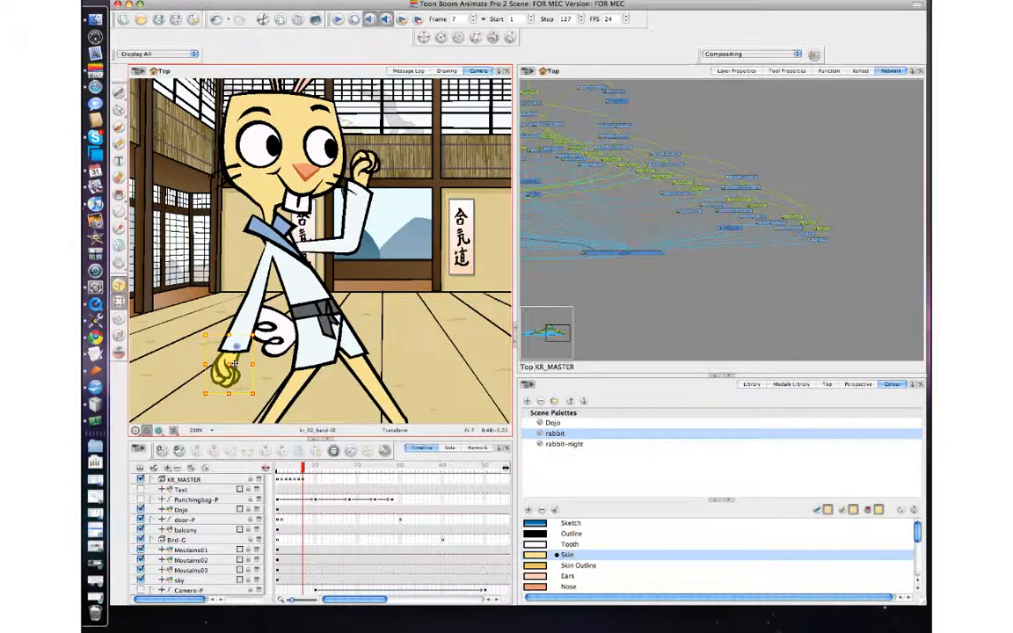
pyautogui.click(249, 321)
pyautogui.press('b')
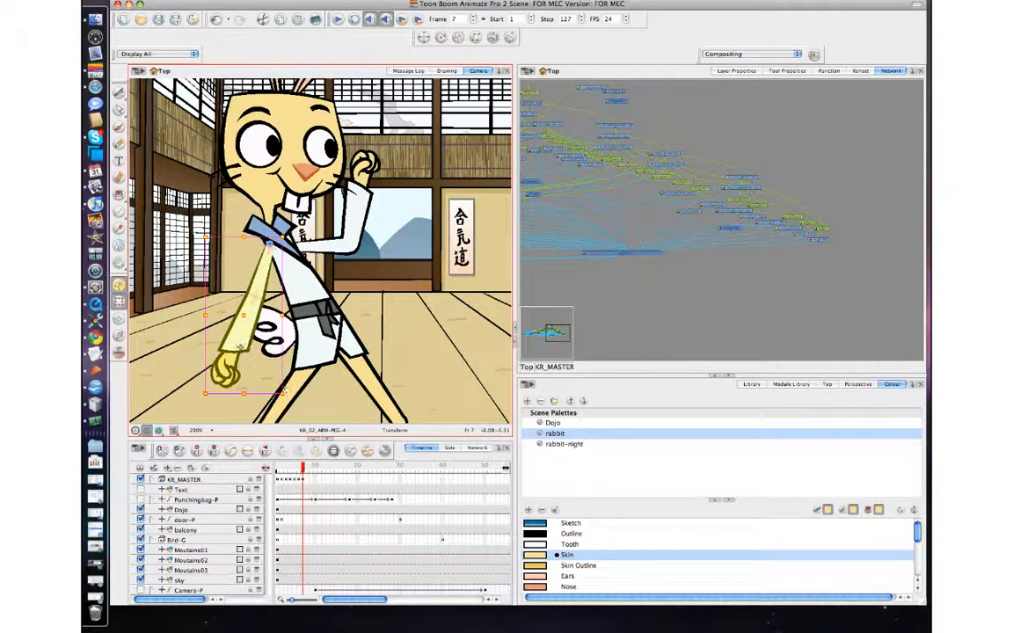
pyautogui.moveTo(240, 347); pyautogui.dragTo(242, 350)
pyautogui.press(',')
pyautogui.press(',')
pyautogui.press(',')
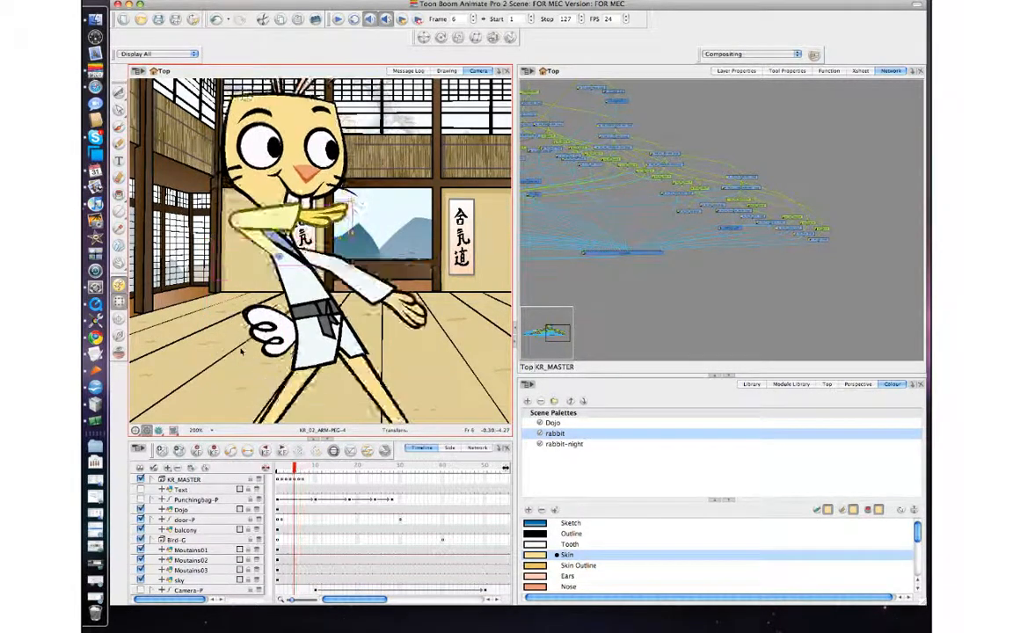
# Step: Step back and forth through frames 2 to 7 to review the punch motion
pyautogui.press('.')
pyautogui.press('.')
pyautogui.press('.')
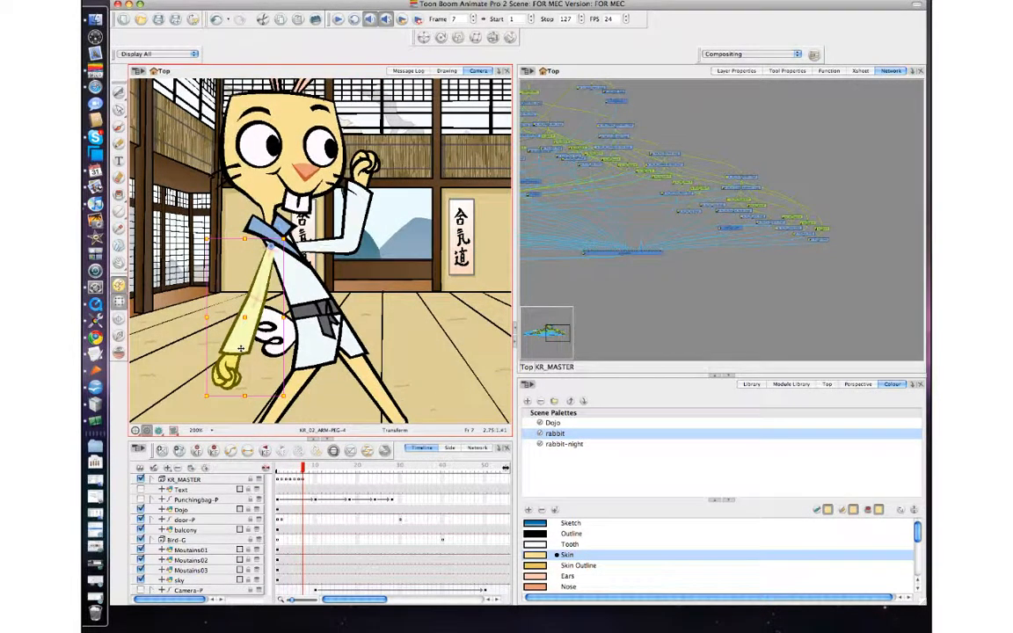
pyautogui.press(',')
pyautogui.press(',')
pyautogui.press('.')
pyautogui.press('.')
pyautogui.press(',')
pyautogui.press(',')
pyautogui.press('.')
pyautogui.press('.')
pyautogui.press(',')
pyautogui.press(',')
pyautogui.press('.')
pyautogui.press('.')
pyautogui.press(',')
pyautogui.press(',')
pyautogui.press('.')
pyautogui.press('.')
pyautogui.press(',')
pyautogui.press(',')
pyautogui.press(',')
pyautogui.press(',')
pyautogui.press(',')
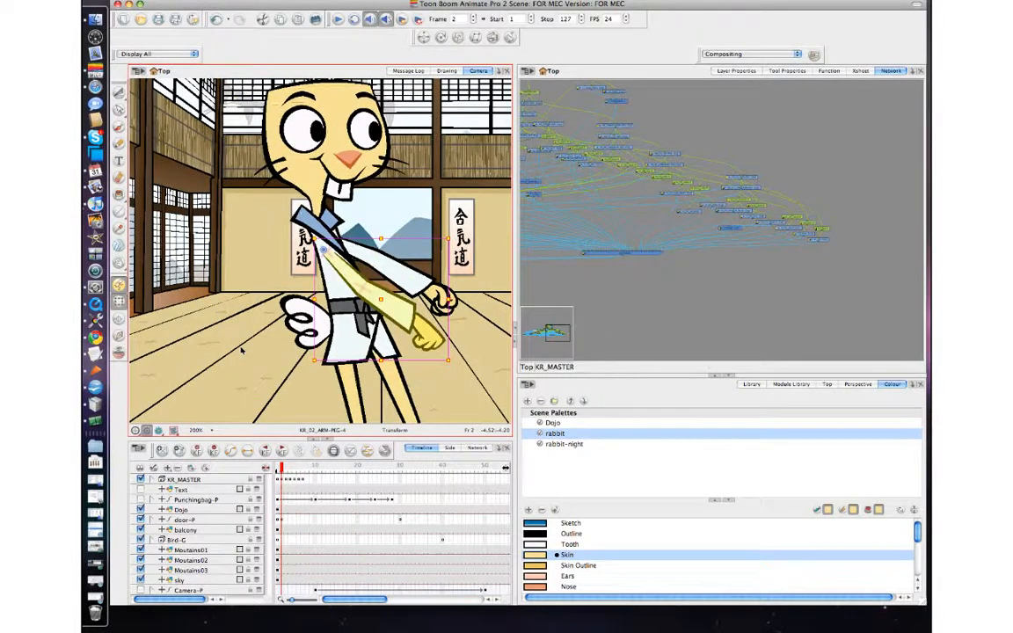
pyautogui.press(',')
pyautogui.press('.')
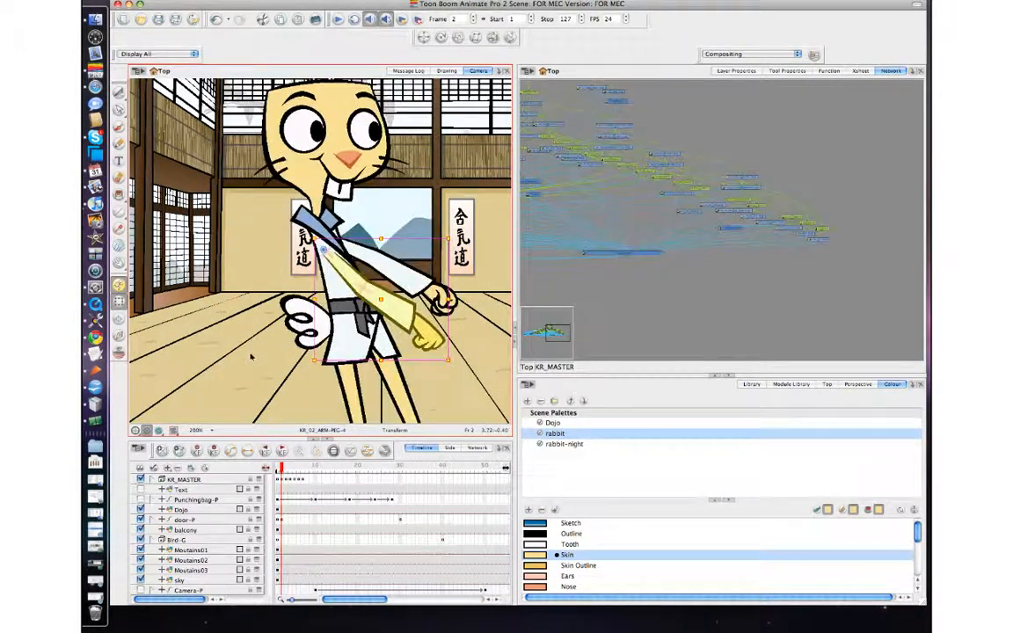
# Step: Select frames on the KR_MASTER row and step through frames 2 to 6 to review the body movement
pyautogui.click(286, 481)
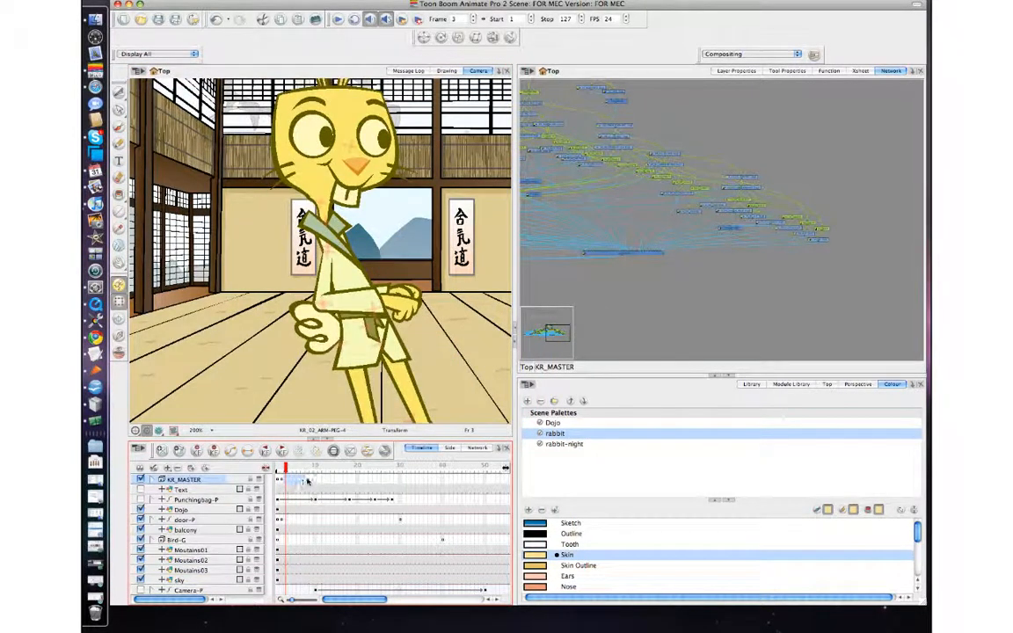
pyautogui.moveTo(307, 481); pyautogui.dragTo(308, 482)
pyautogui.click(282, 481)
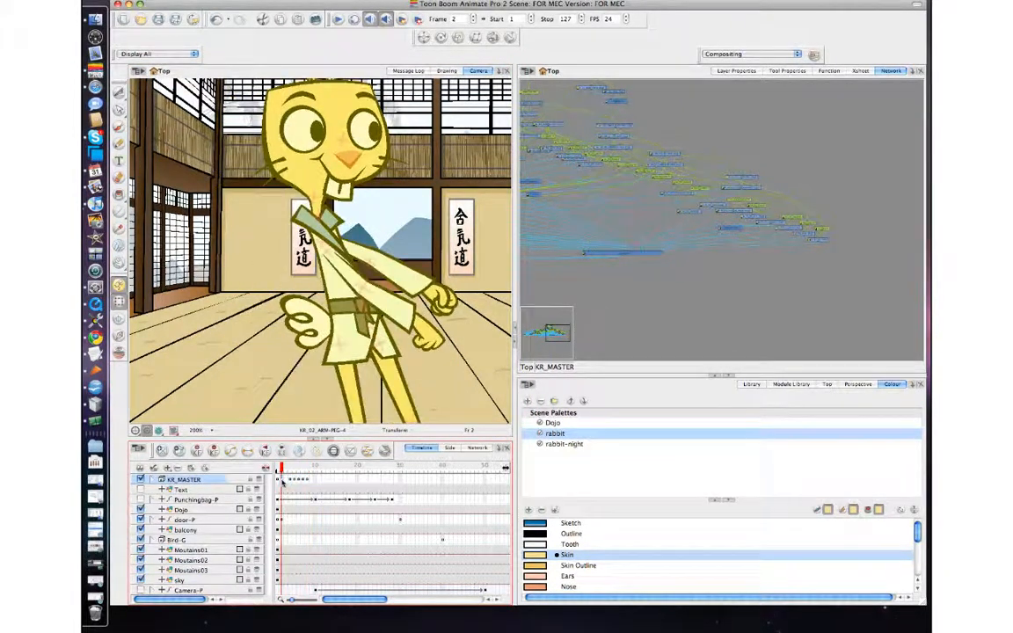
pyautogui.press('.')
pyautogui.press('.')
pyautogui.press(',')
pyautogui.press('.')
pyautogui.press(',')
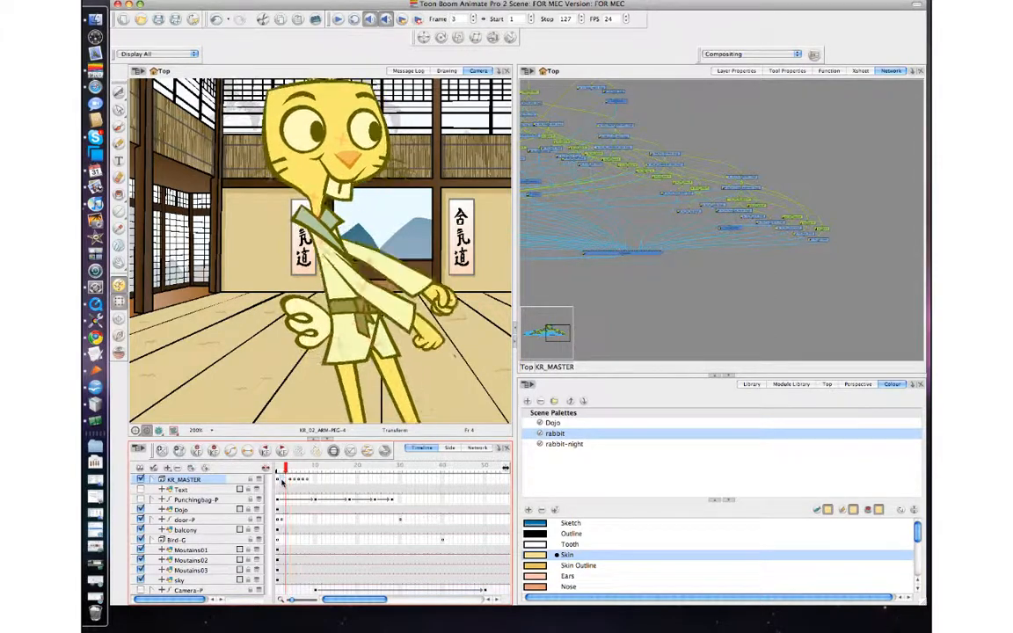
pyautogui.press('.')
pyautogui.press(',')
pyautogui.press('.')
pyautogui.press('.')
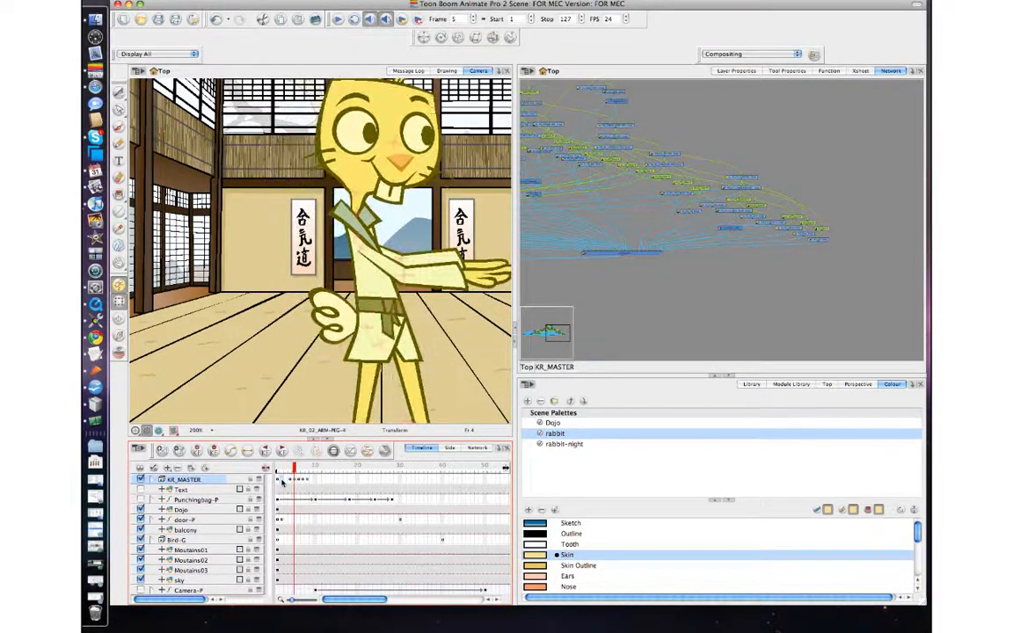
pyautogui.press(',')
pyautogui.press(',')
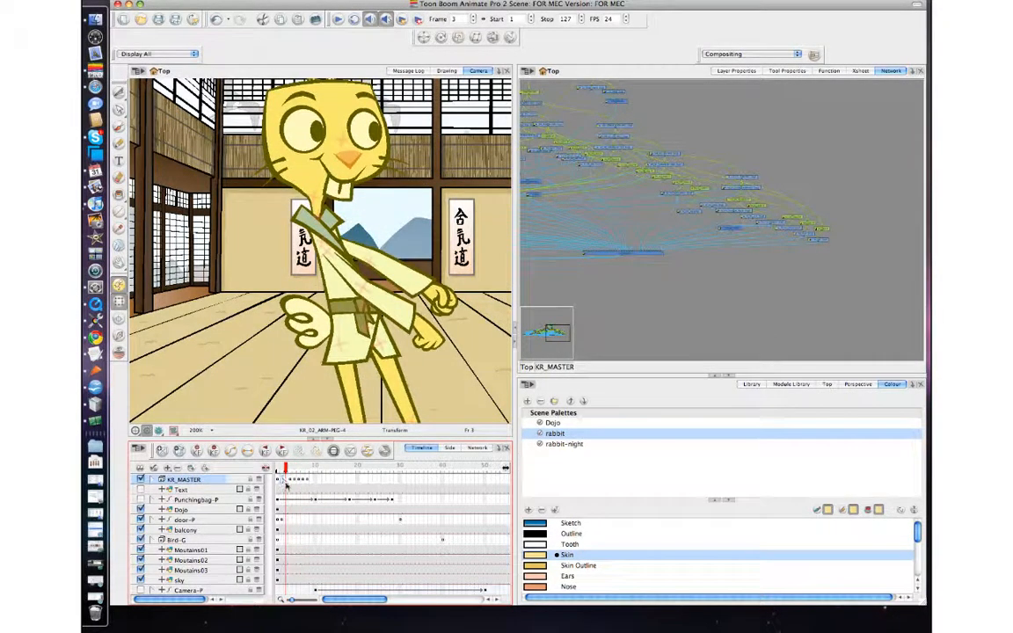
pyautogui.press(',')
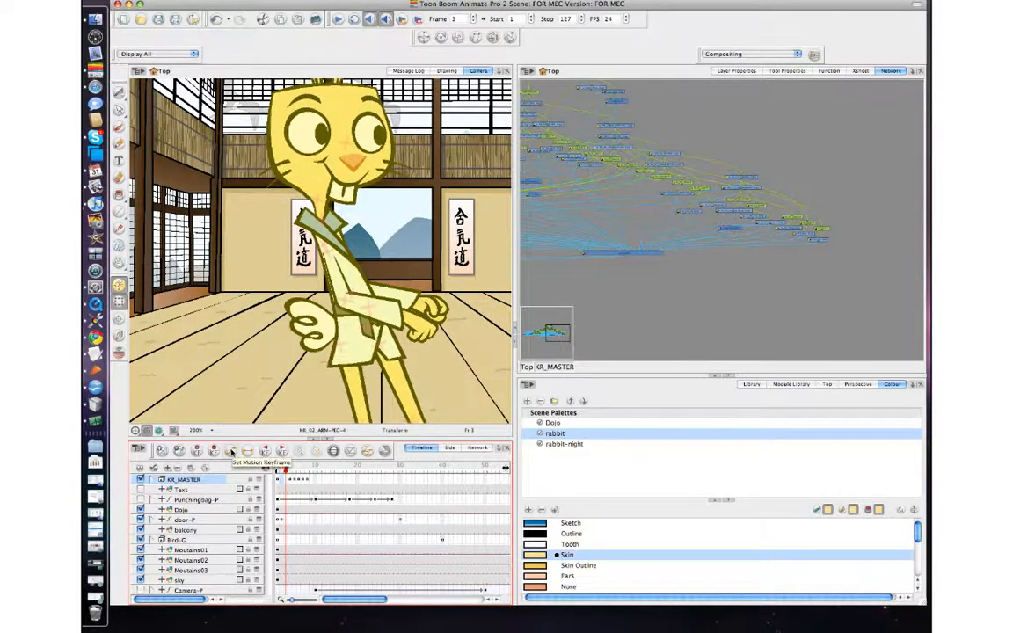
pyautogui.press('.')
pyautogui.press(',')
pyautogui.press('.')
pyautogui.press(',')
pyautogui.press(',')
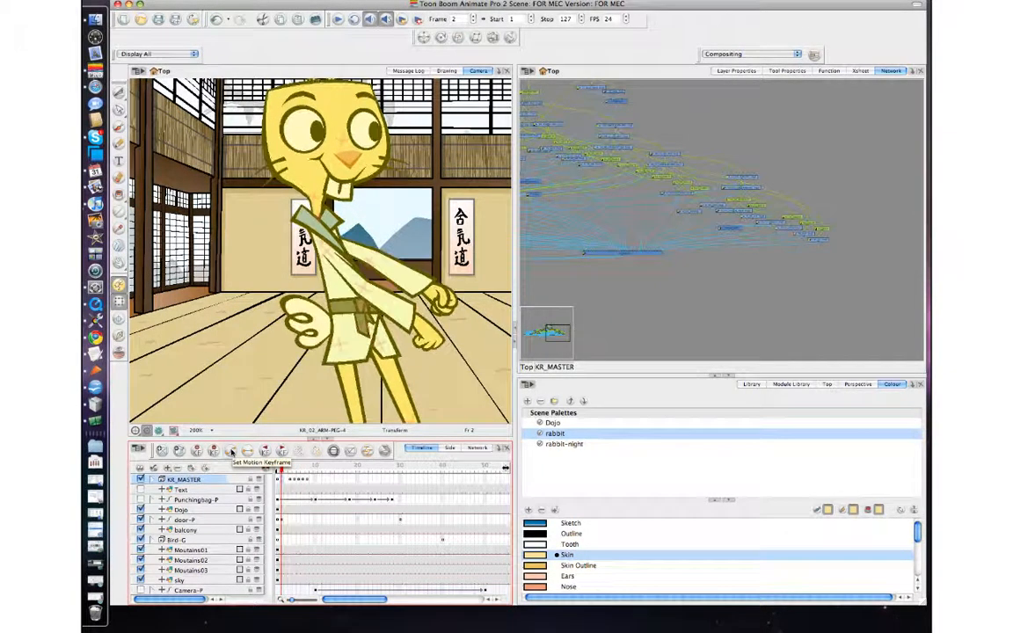
pyautogui.press('.')
pyautogui.press('.')
pyautogui.press(',')
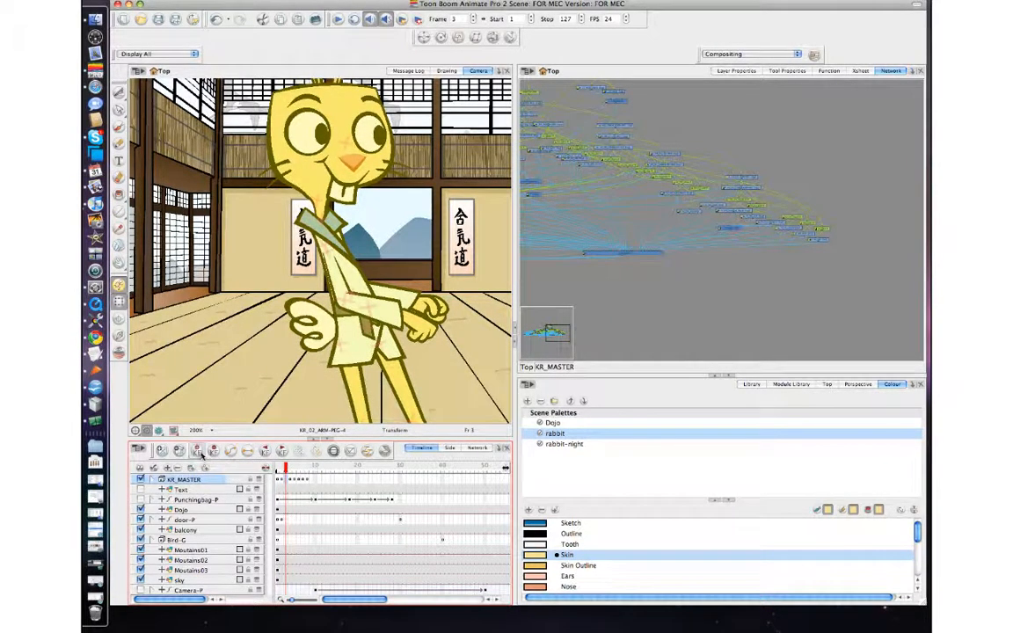
pyautogui.press(',')
pyautogui.press('.')
pyautogui.press(',')
pyautogui.press('.')
pyautogui.press('.')
pyautogui.press('.')
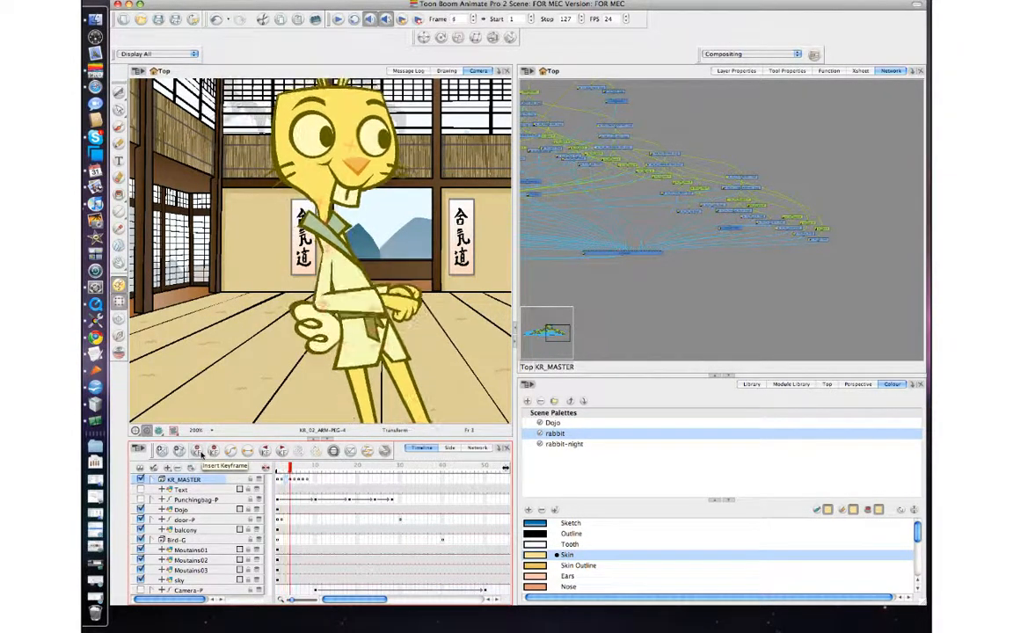
pyautogui.press(',')
pyautogui.press(',')
pyautogui.press(',')
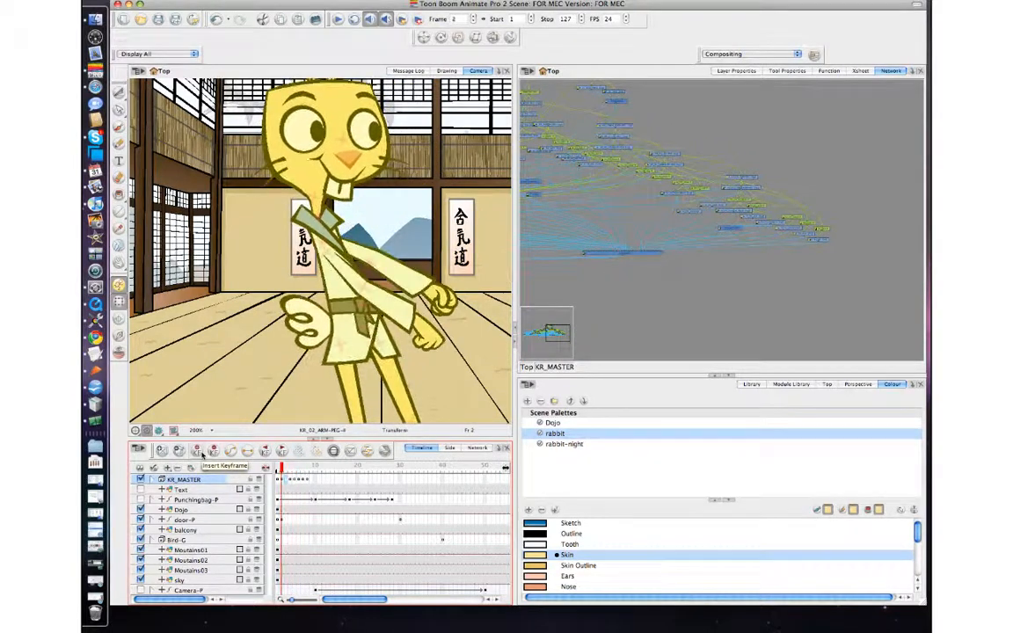
pyautogui.press('.')
pyautogui.press('.')
pyautogui.press('.')
pyautogui.press(',')
pyautogui.press(',')
pyautogui.press(',')
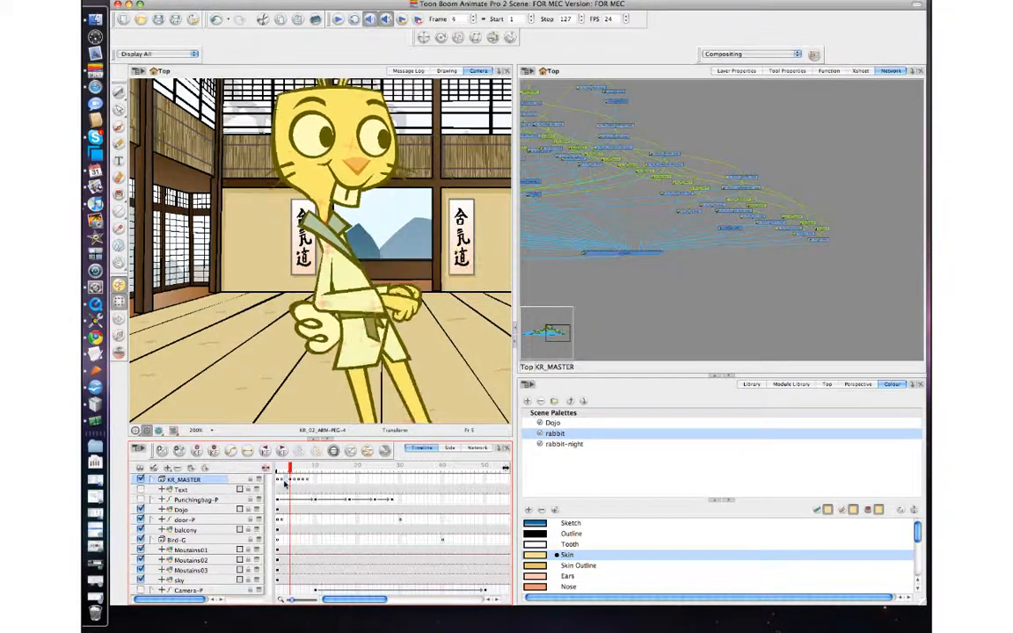
pyautogui.press('.')
pyautogui.press(',')
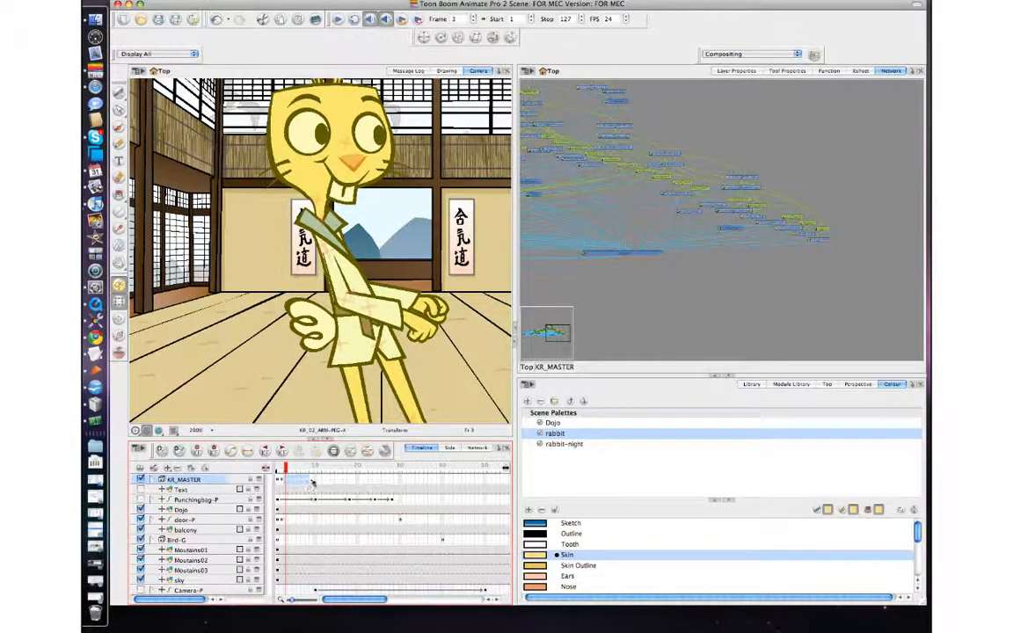
pyautogui.click(310, 481)
pyautogui.click(281, 482)
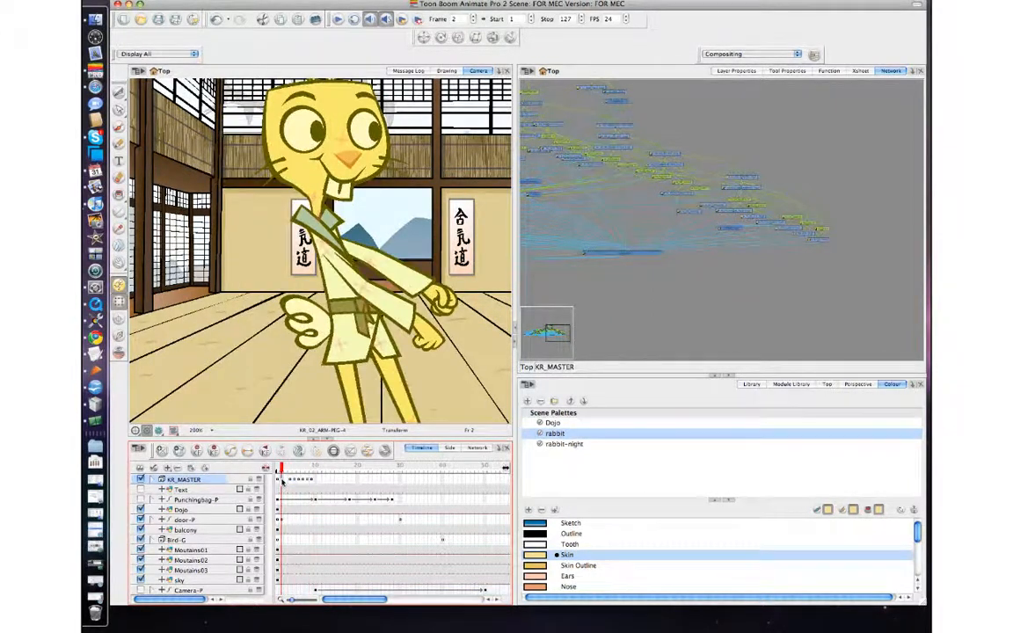
pyautogui.press('.')
pyautogui.press(',')
pyautogui.press('.')
pyautogui.press(',')
pyautogui.press('.')
pyautogui.press(',')
pyautogui.press('.')
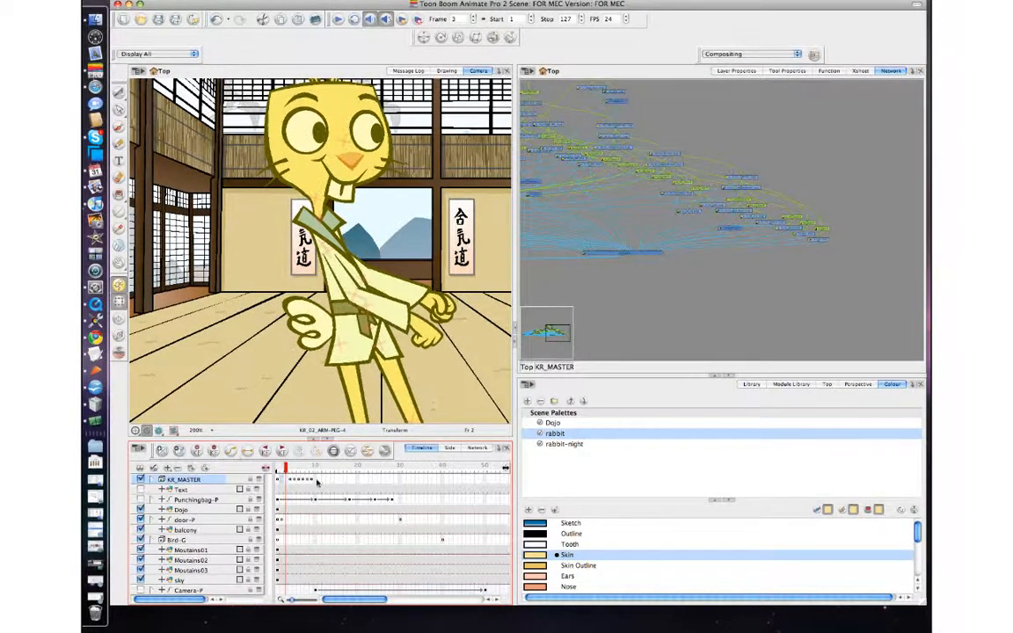
pyautogui.press(',')
pyautogui.press('.')
# Step: Expand the KR_MASTER group in the timeline and select the MASTER-PEG layer at frame 5
pyautogui.moveTo(314, 481)
pyautogui.mouseDown()
pyautogui.moveTo(286, 482)
pyautogui.moveTo(301, 481)
pyautogui.mouseUp()
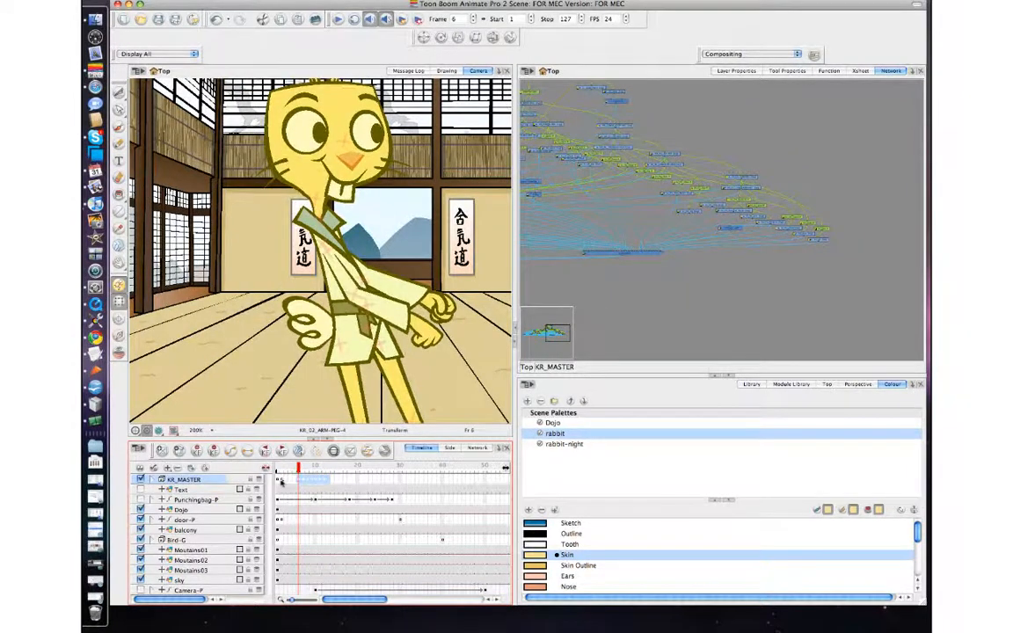
pyautogui.click(282, 482)
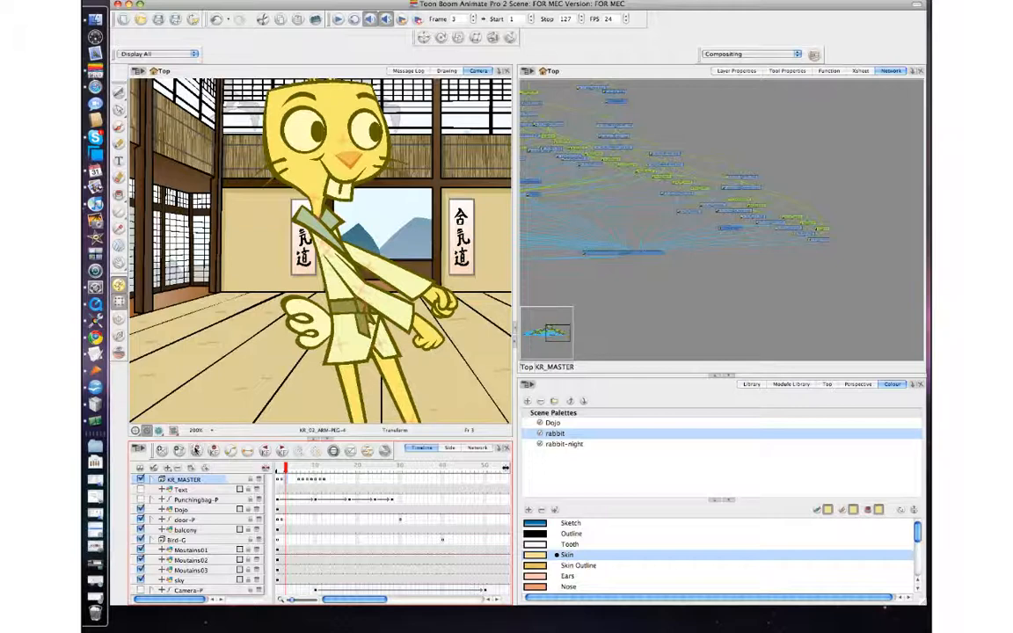
pyautogui.moveTo(282, 482); pyautogui.dragTo(323, 482)
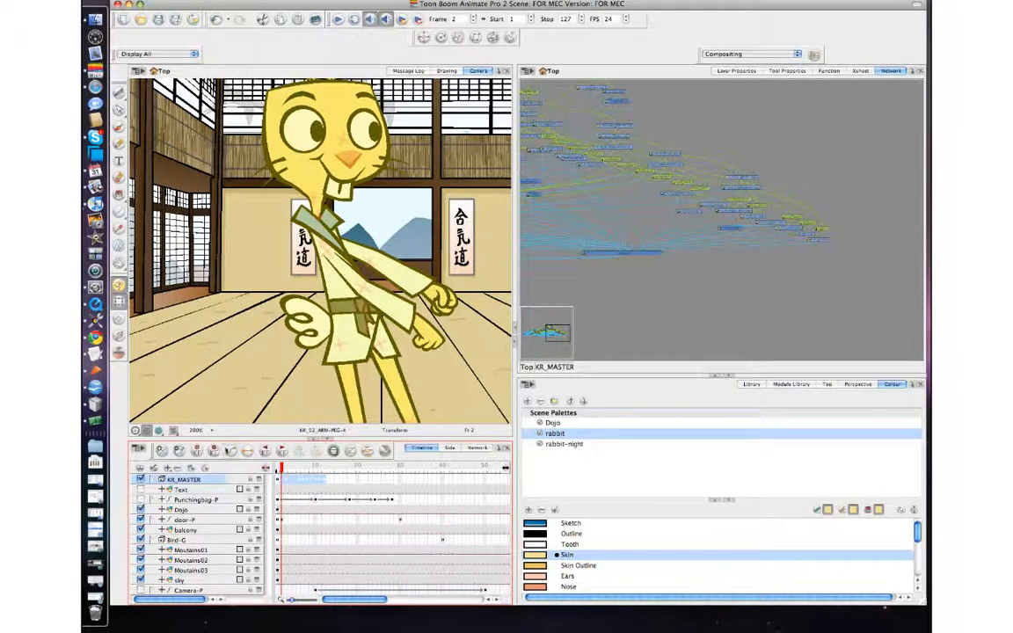
pyautogui.click(152, 480)
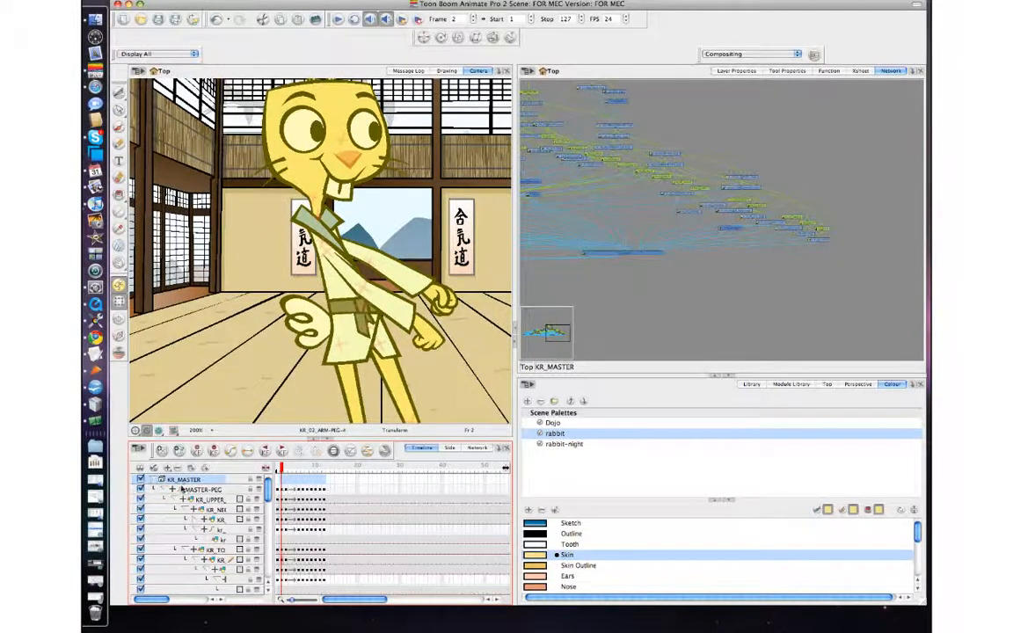
pyautogui.click(163, 490)
pyautogui.click(293, 491)
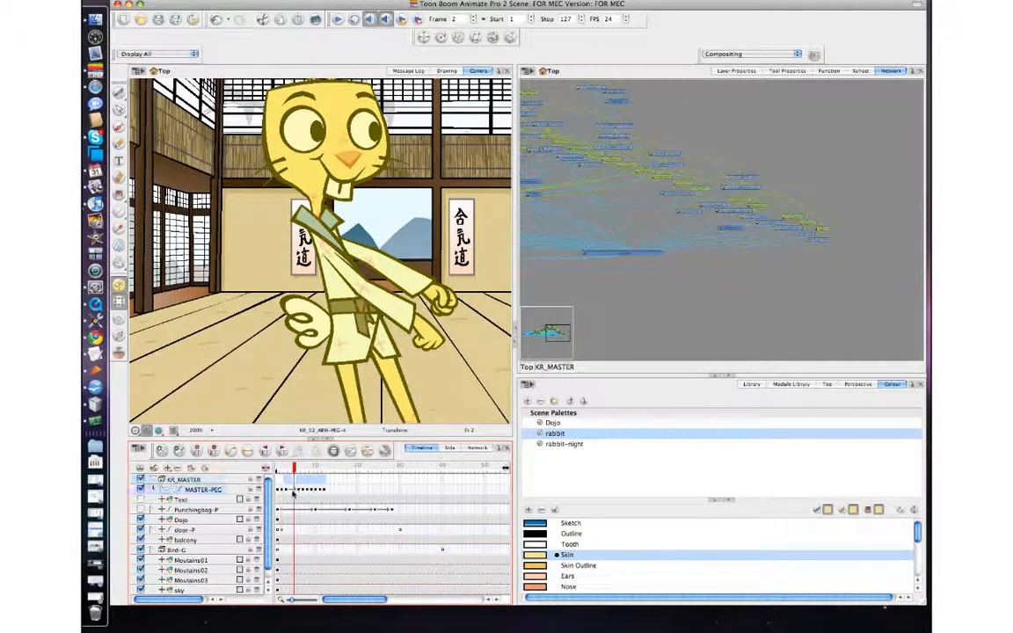
pyautogui.click(247, 452)
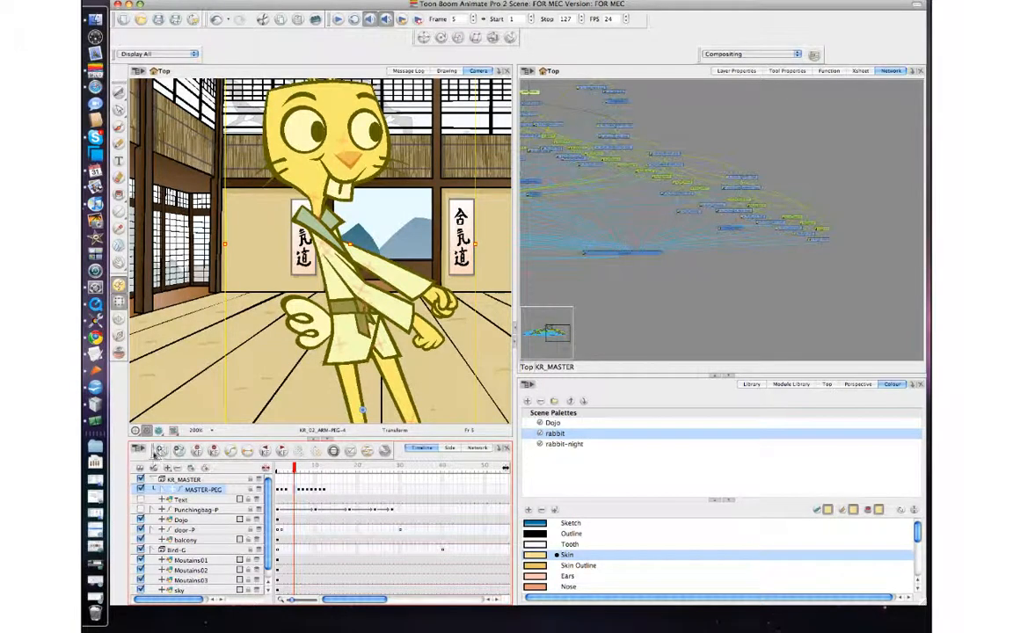
# Step: Add the Show Group tool to the timeline toolbar and use it to display only the MASTER-PEG group
pyautogui.rightClick(141, 418)
pyautogui.click(176, 409)
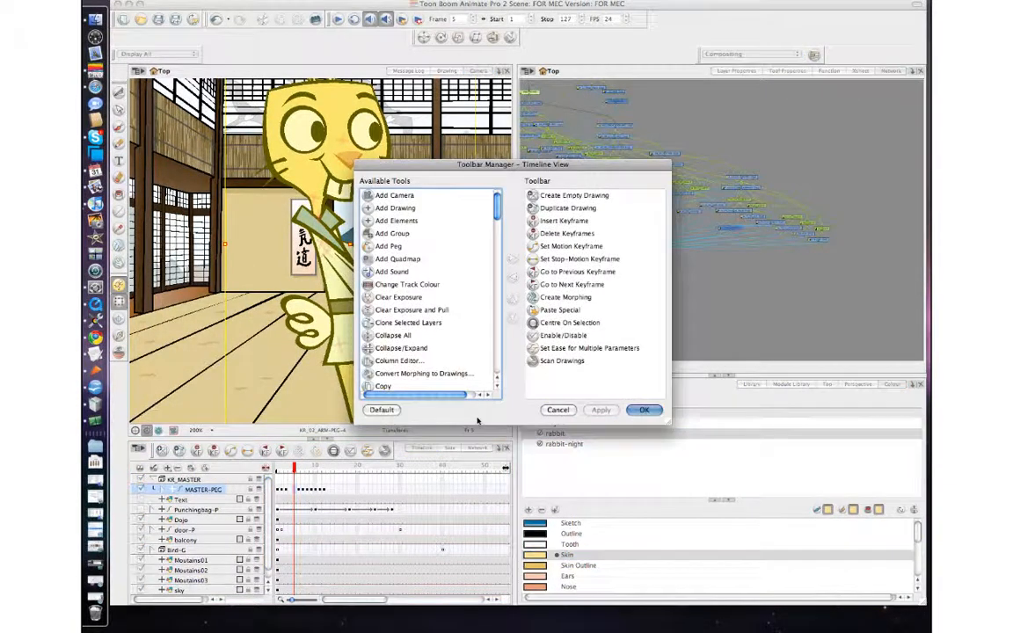
pyautogui.moveTo(497, 208); pyautogui.dragTo(506, 310)
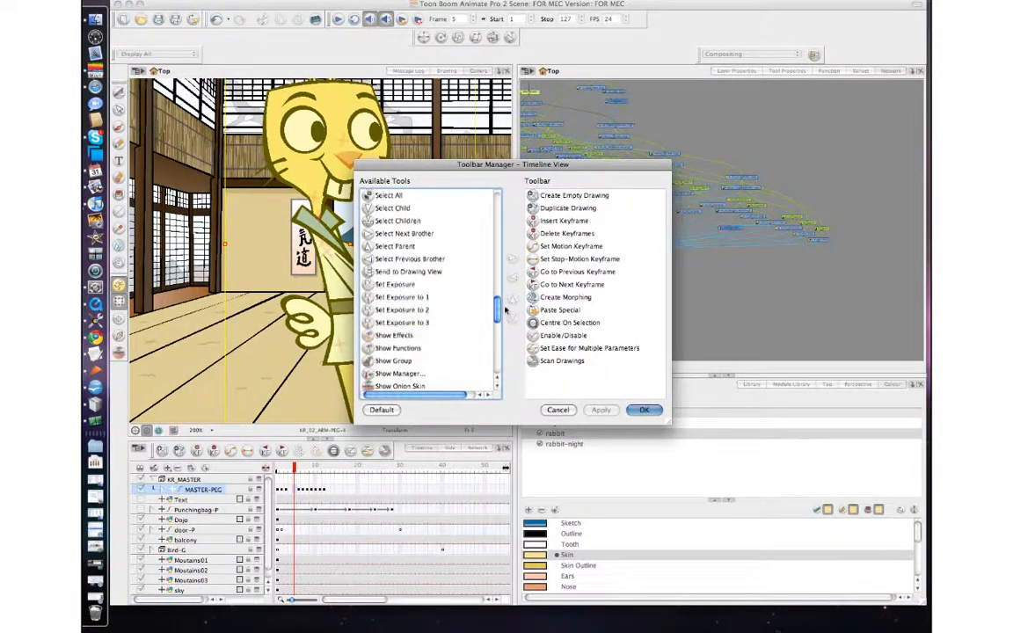
pyautogui.moveTo(400, 368); pyautogui.dragTo(563, 373)
pyautogui.click(645, 411)
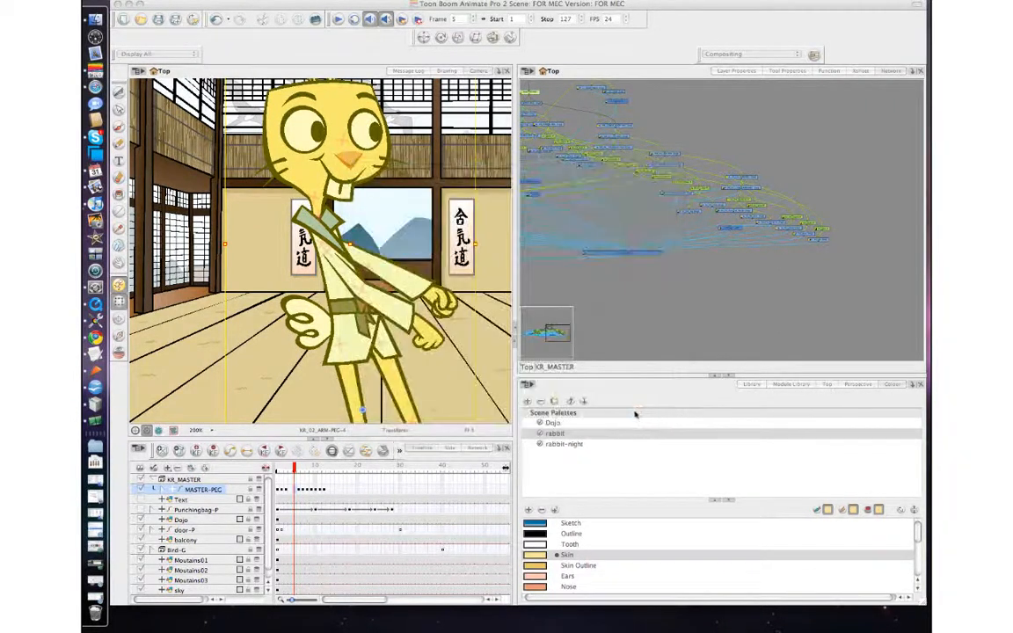
pyautogui.click(398, 451)
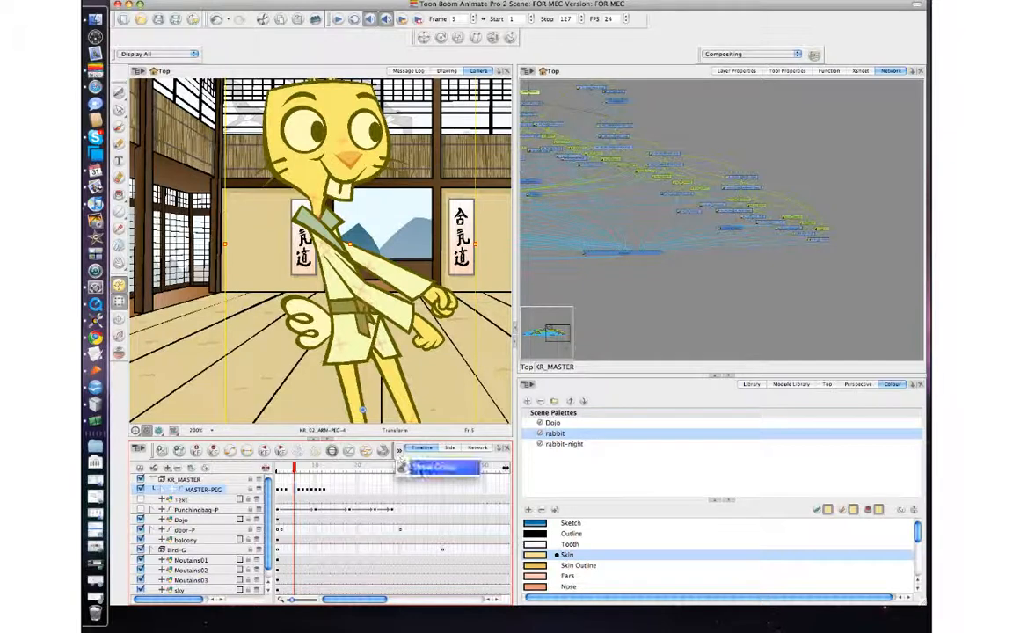
pyautogui.click(424, 468)
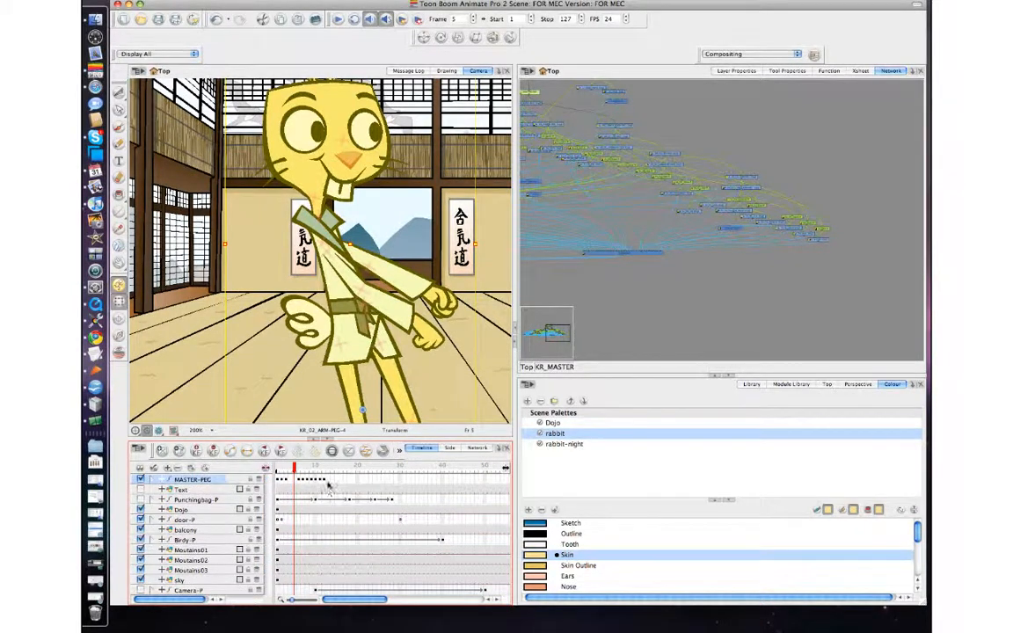
# Step: Step back and forth through frames 4 to 8 to review the arm movement around the punch
pyautogui.press(',')
pyautogui.press(',')
pyautogui.press(',')
pyautogui.press(',')
pyautogui.press('.')
pyautogui.press('.')
pyautogui.press('.')
pyautogui.press('.')
pyautogui.press('.')
pyautogui.press('.')
pyautogui.press('.')
pyautogui.press('.')
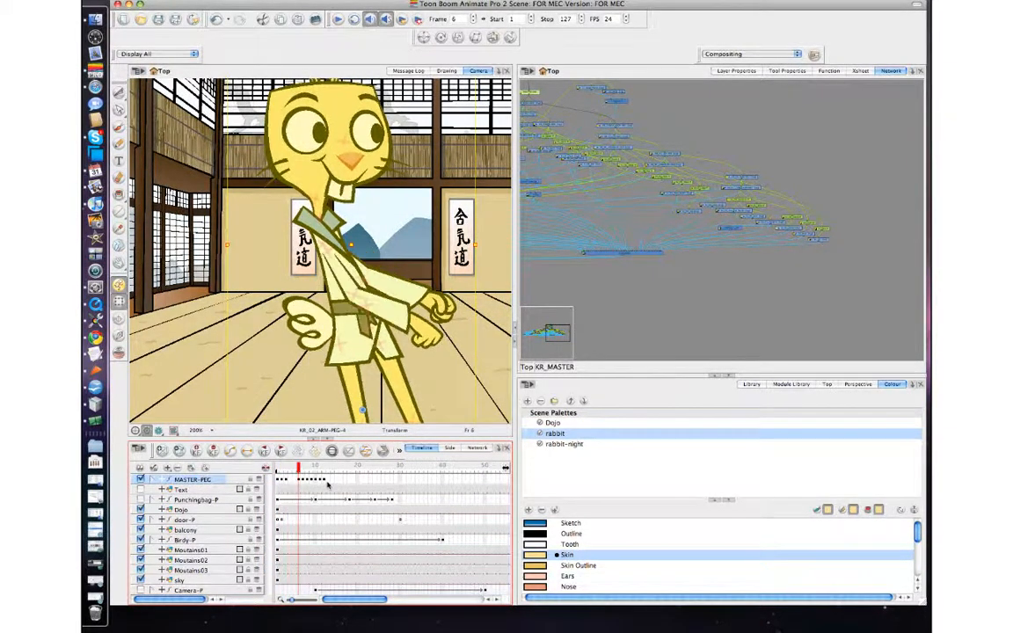
pyautogui.press(',')
pyautogui.press(',')
pyautogui.press(',')
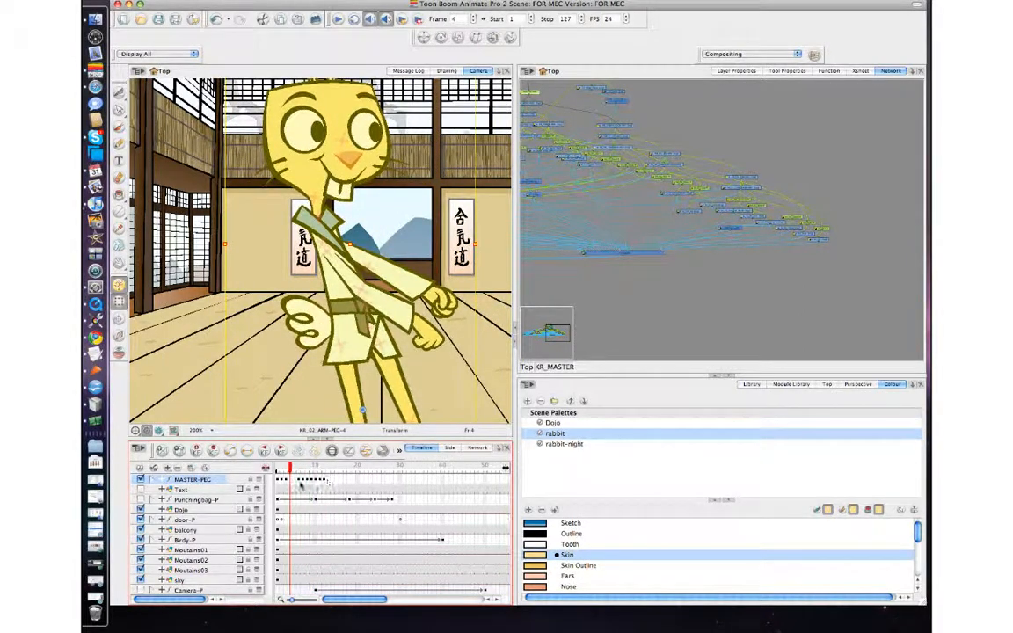
# Step: Select cells on the MASTER-PEG row to compare the poses between frames 2 and 10
pyautogui.click(283, 482)
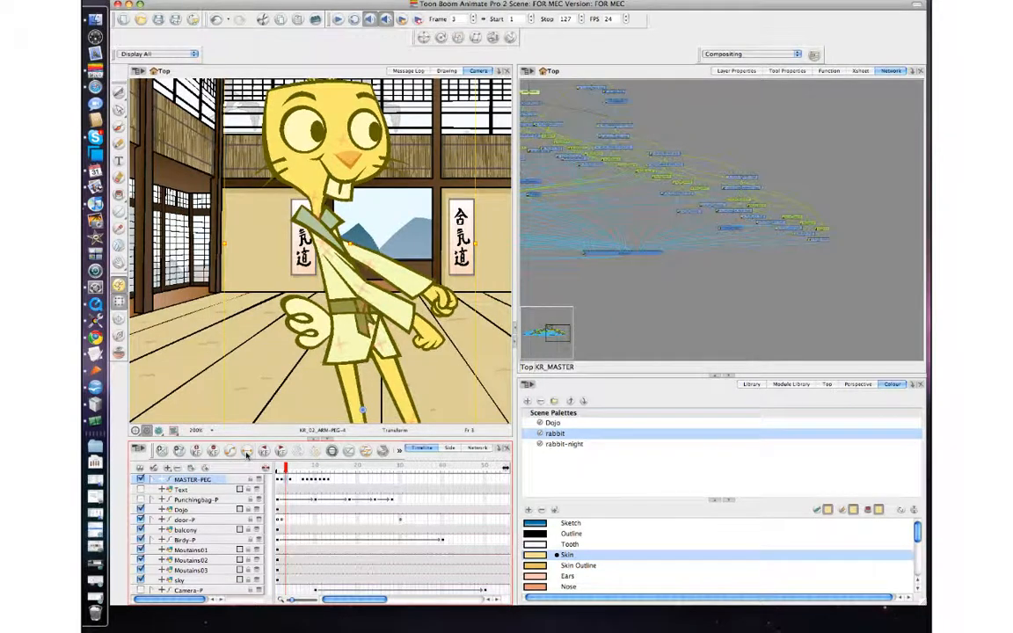
pyautogui.click(295, 482)
pyautogui.click(287, 481)
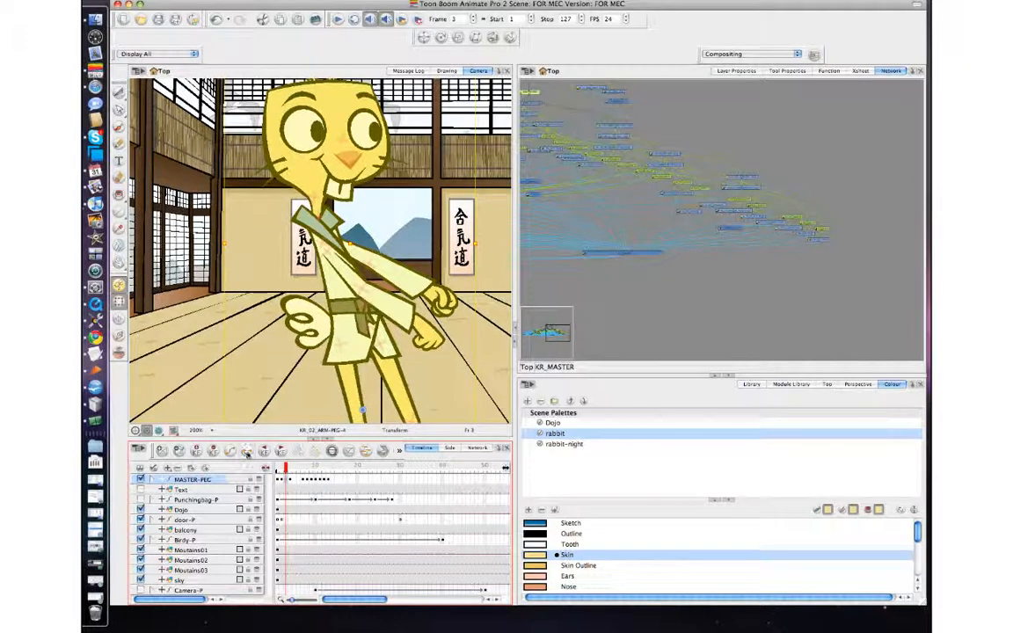
pyautogui.click(305, 482)
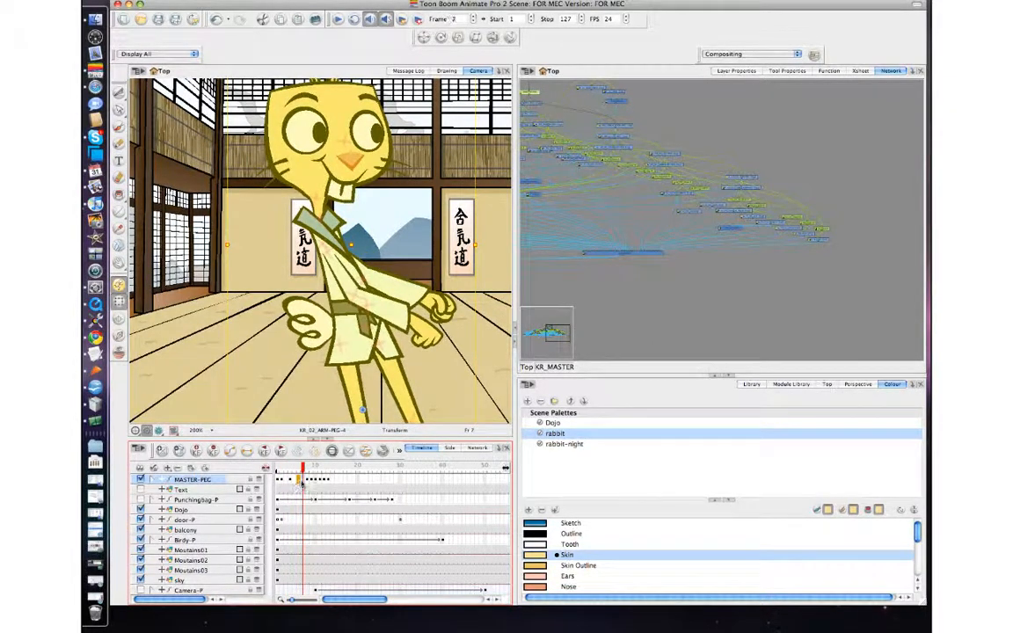
pyautogui.click(301, 482)
pyautogui.click(308, 481)
pyautogui.click(304, 481)
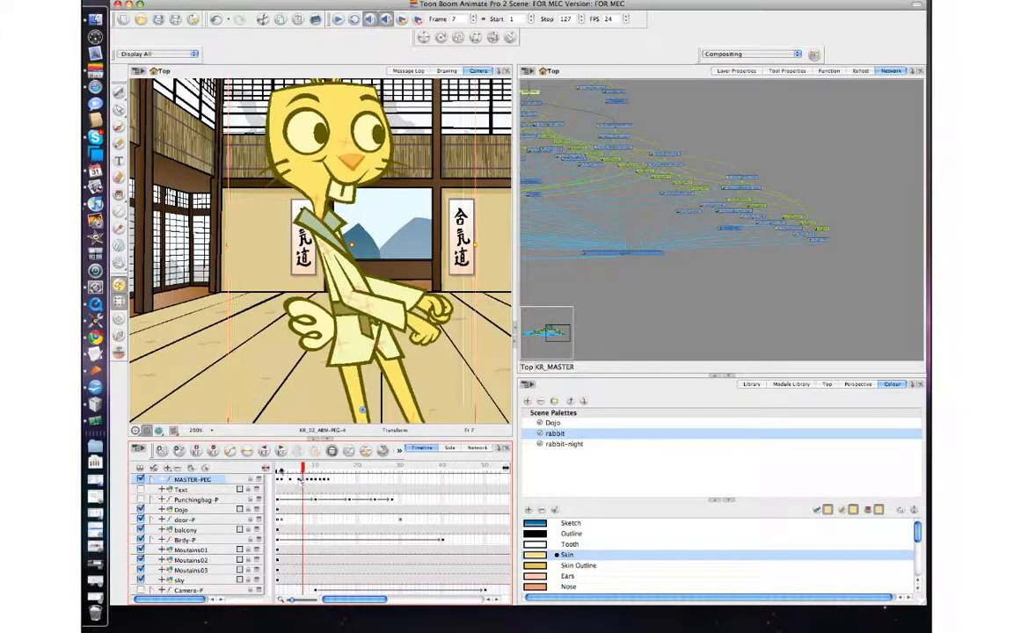
pyautogui.click(247, 451)
pyautogui.click(308, 479)
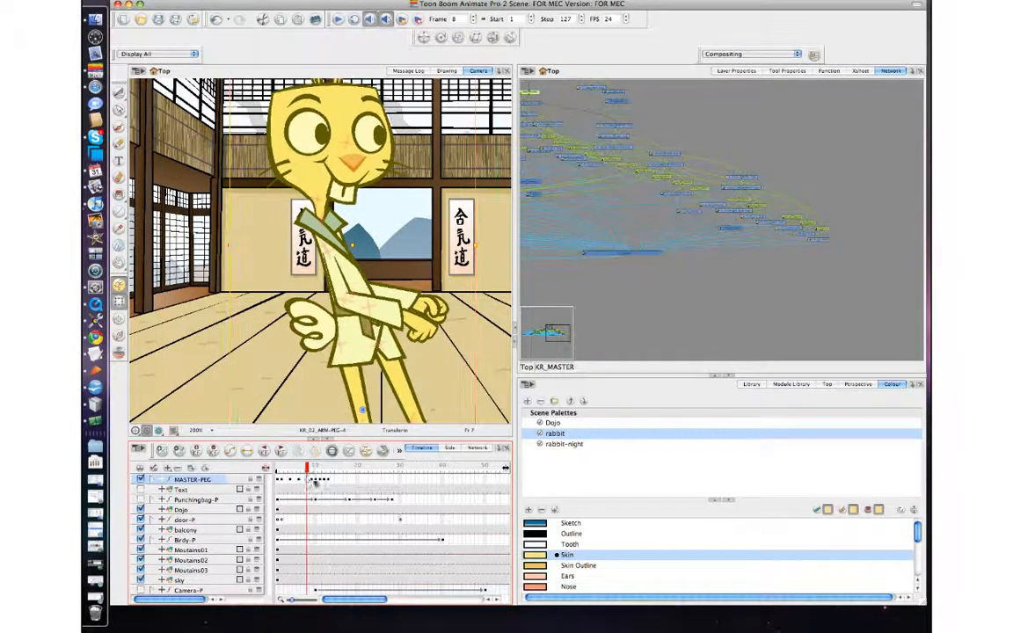
pyautogui.click(315, 482)
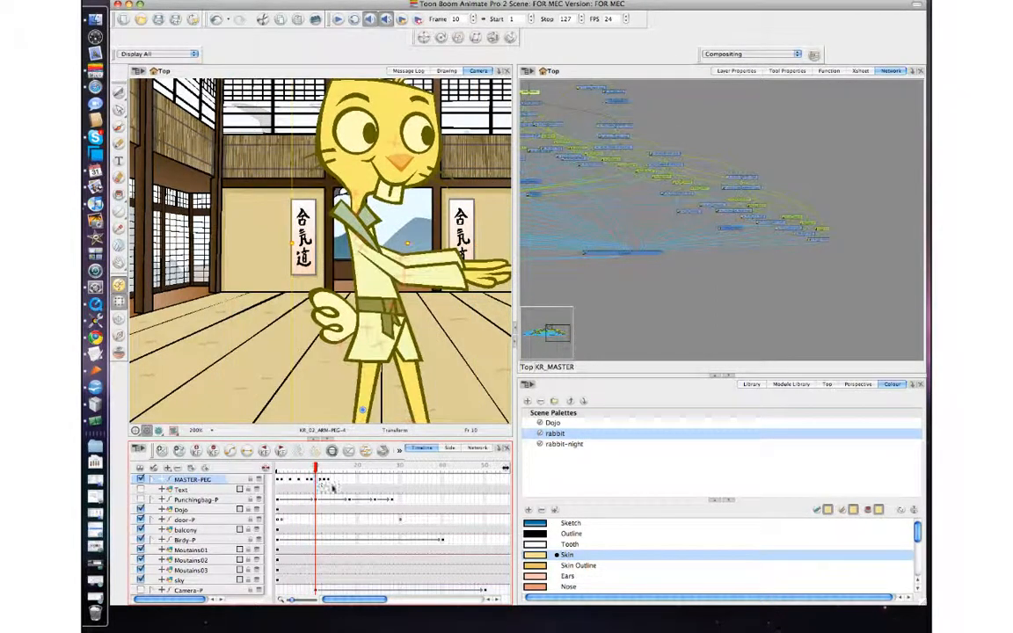
# Step: Step through frames 9 to 14 on the MASTER-PEG row to review the punch extension
pyautogui.press(',')
pyautogui.press(',')
pyautogui.press(',')
pyautogui.press('.')
pyautogui.press('.')
pyautogui.press('.')
pyautogui.press('.')
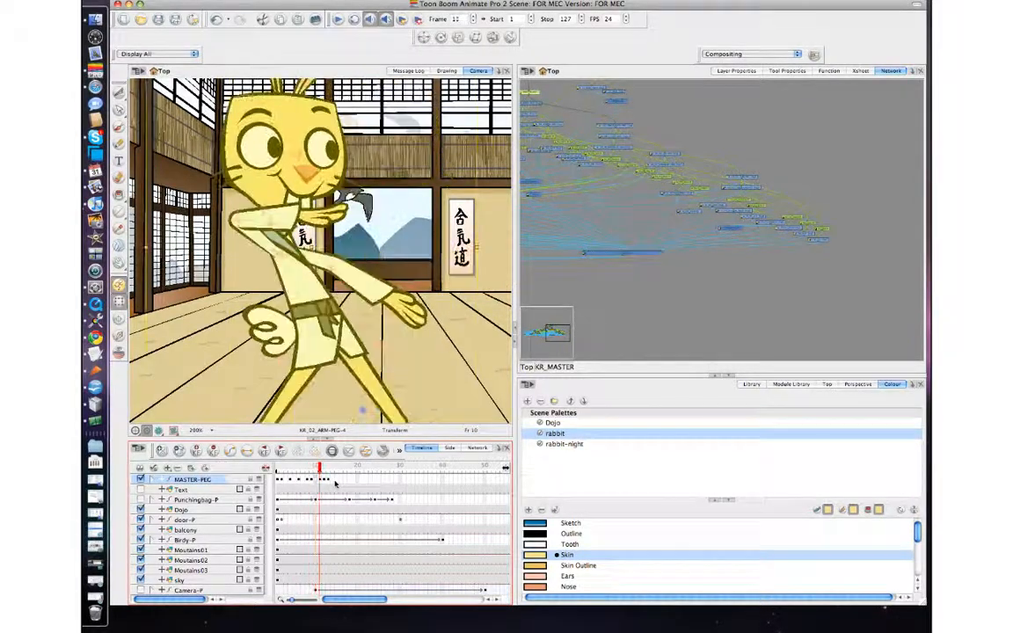
pyautogui.press(',')
pyautogui.press(',')
pyautogui.press(',')
pyautogui.press('.')
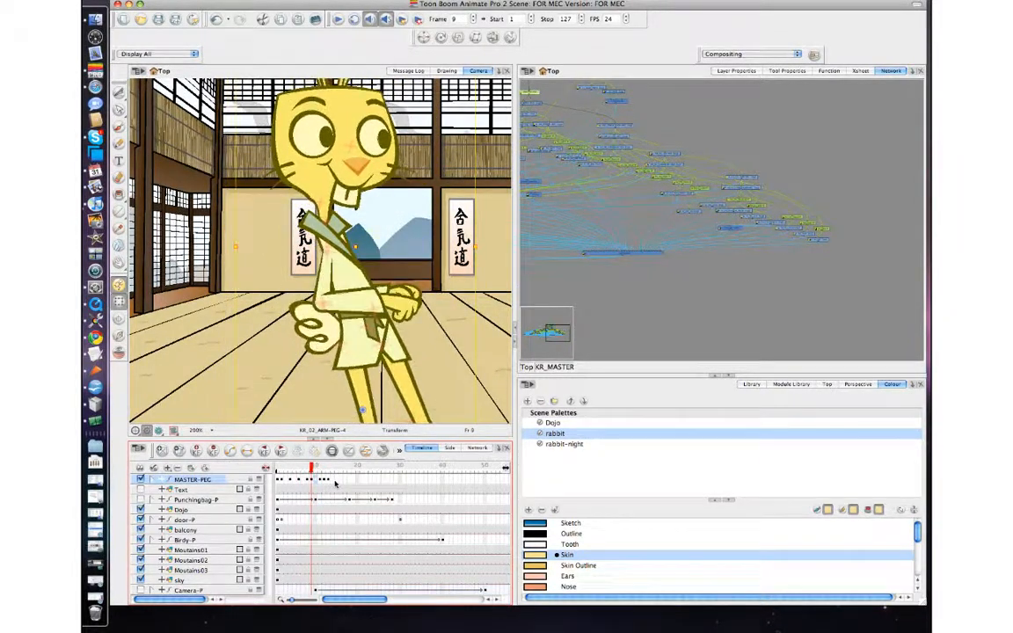
pyautogui.press('.')
pyautogui.press(',')
pyautogui.click(329, 482)
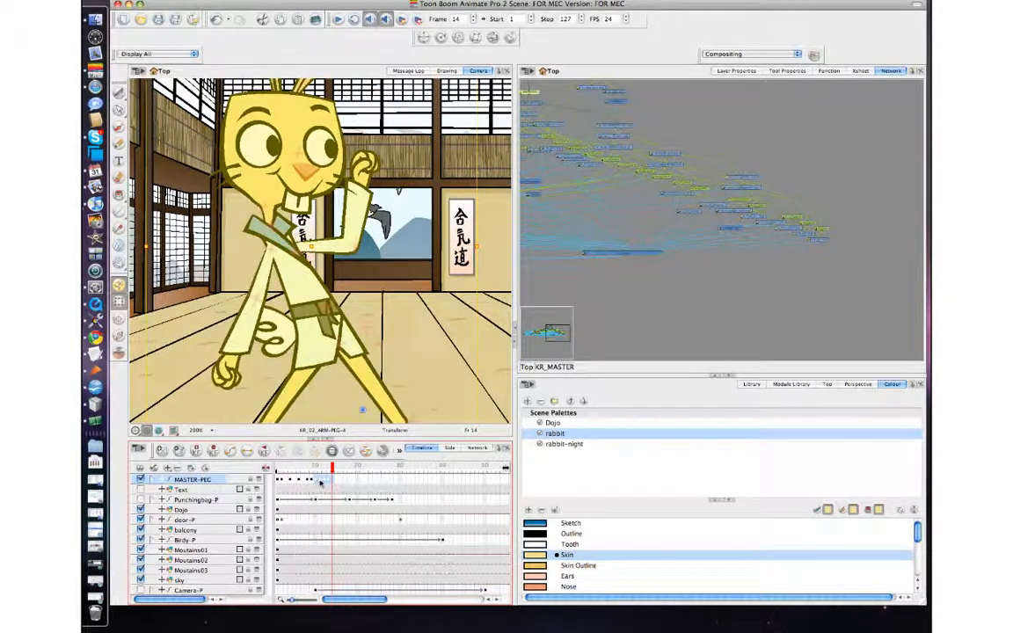
pyautogui.click(319, 482)
pyautogui.click(316, 482)
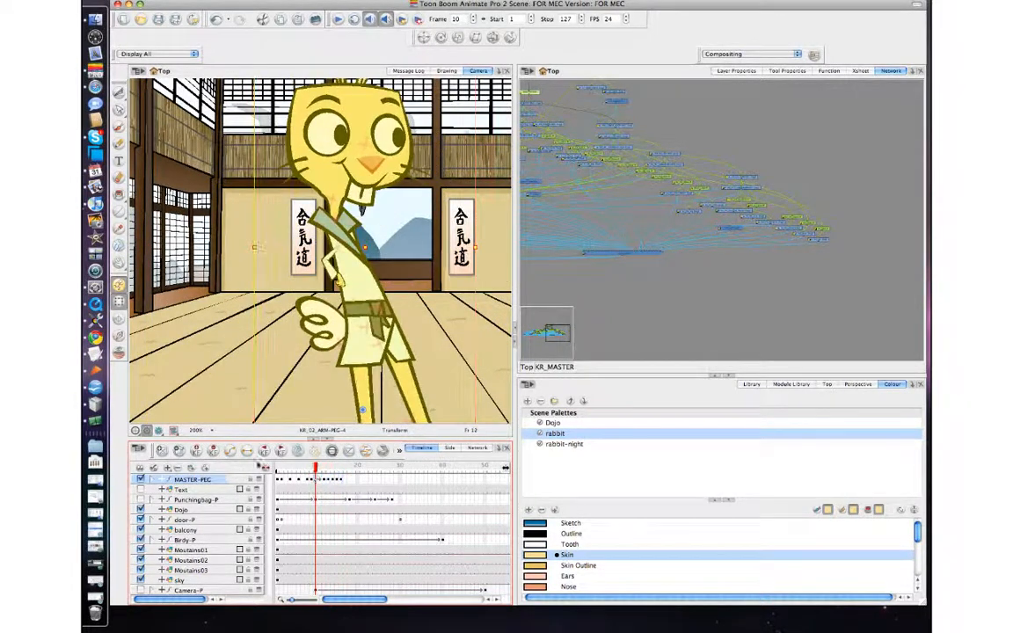
# Step: Jump between the previous MASTER-PEG keyframes repeatedly to review the key poses of the punch
pyautogui.click(247, 451)
pyautogui.click(266, 451)
pyautogui.click(266, 452)
pyautogui.click(267, 451)
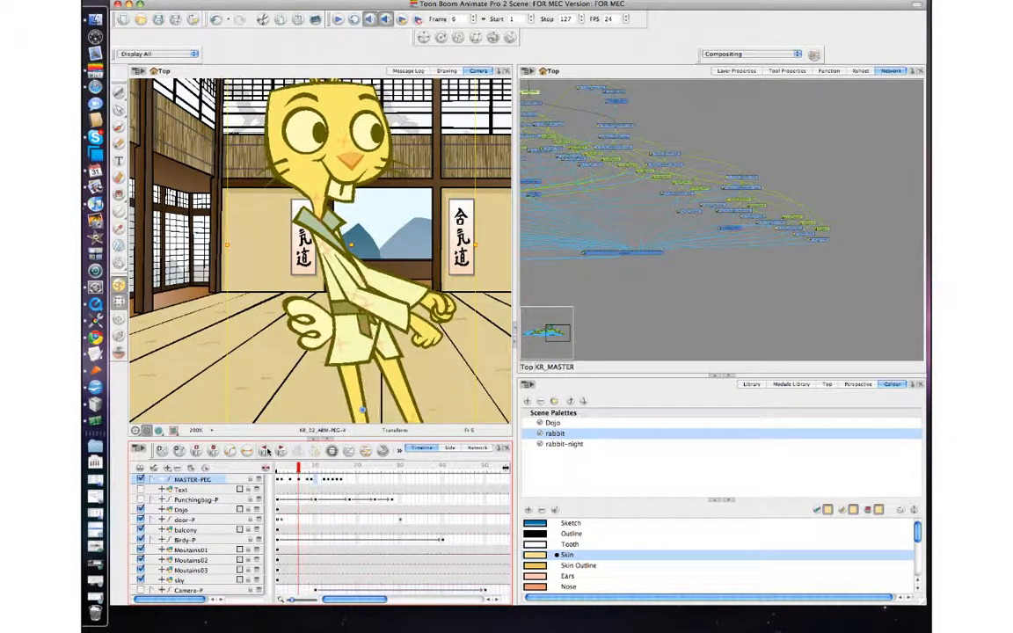
pyautogui.click(267, 451)
pyautogui.click(266, 451)
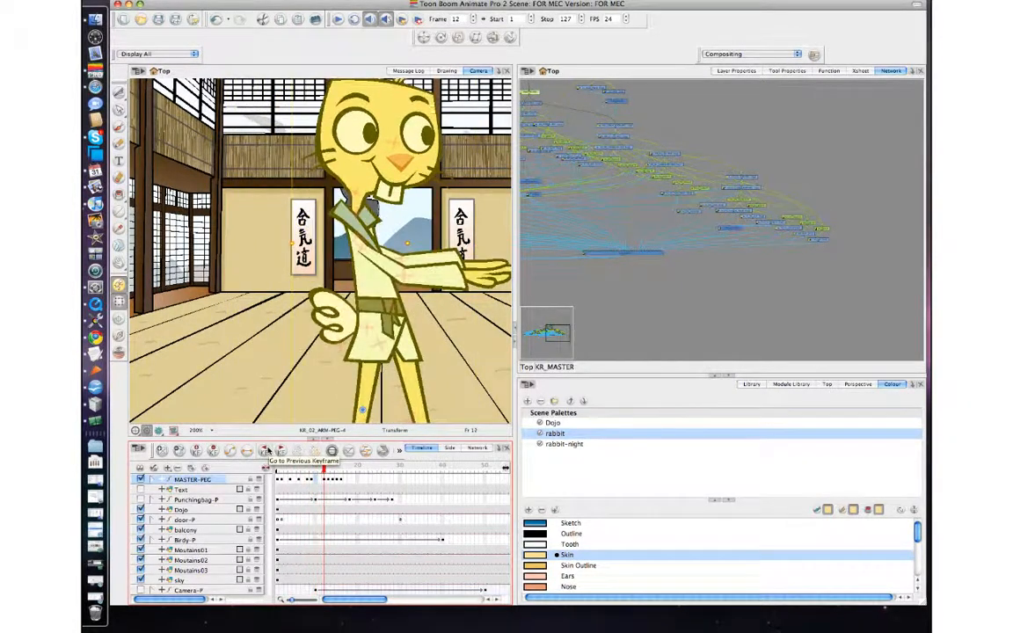
pyautogui.click(266, 451)
pyautogui.click(266, 451)
pyautogui.click(267, 451)
pyautogui.click(267, 451)
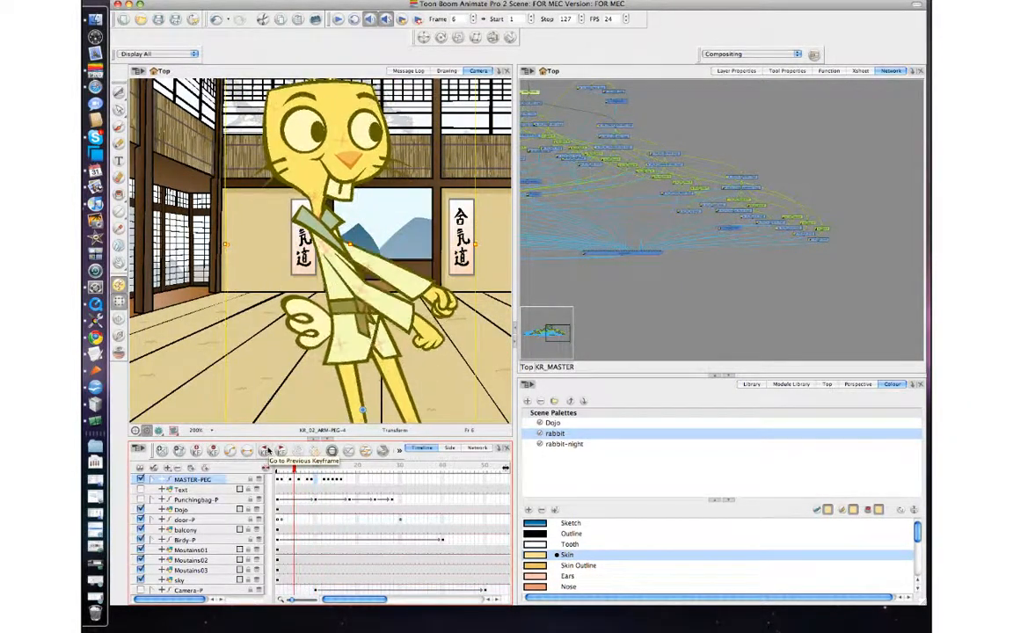
pyautogui.click(267, 451)
pyautogui.click(266, 452)
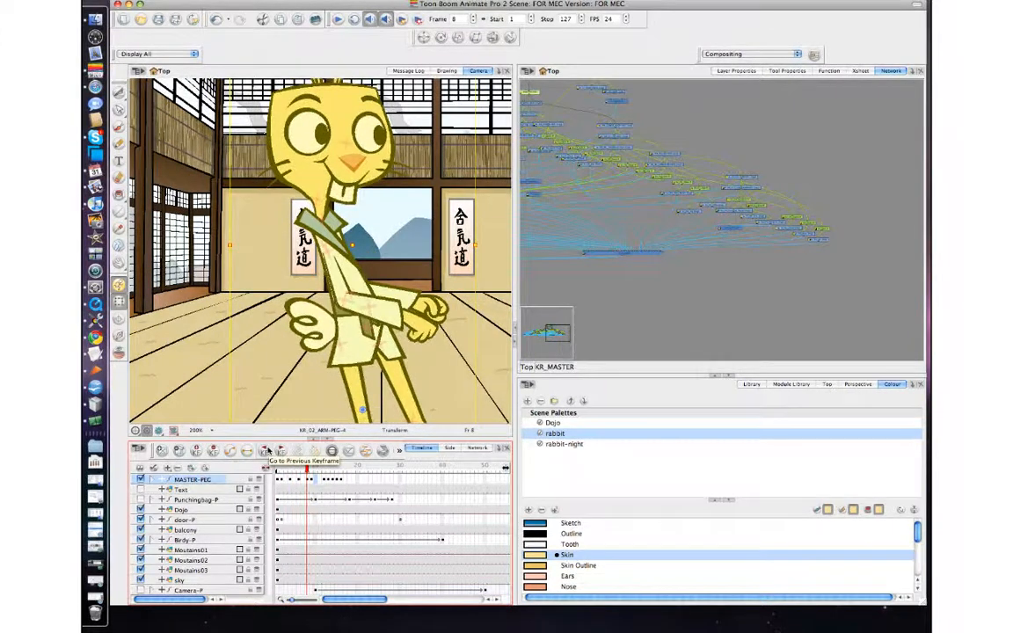
pyautogui.click(266, 451)
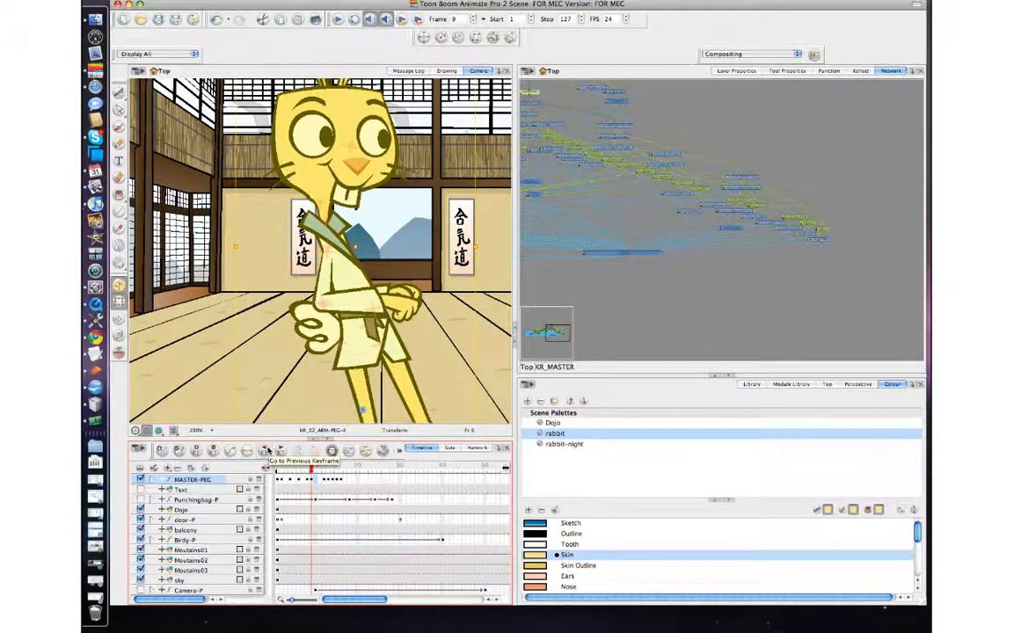
pyautogui.press(',')
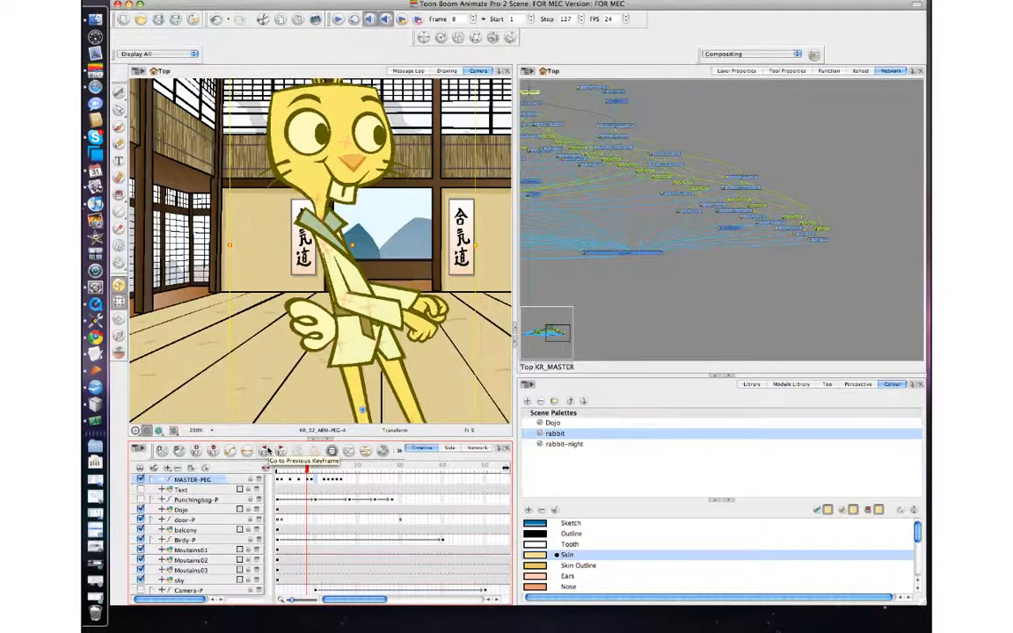
pyautogui.press('.')
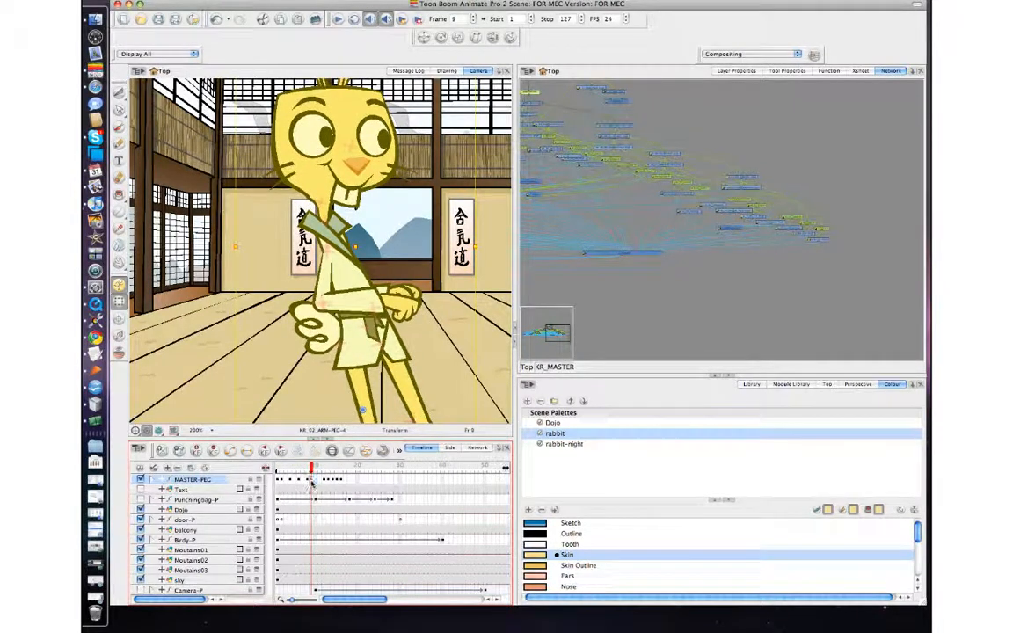
# Step: Select and move the later MASTER-PEG keyframes so the punch is retimed to end around frame 20
pyautogui.moveTo(340, 481); pyautogui.dragTo(311, 481)
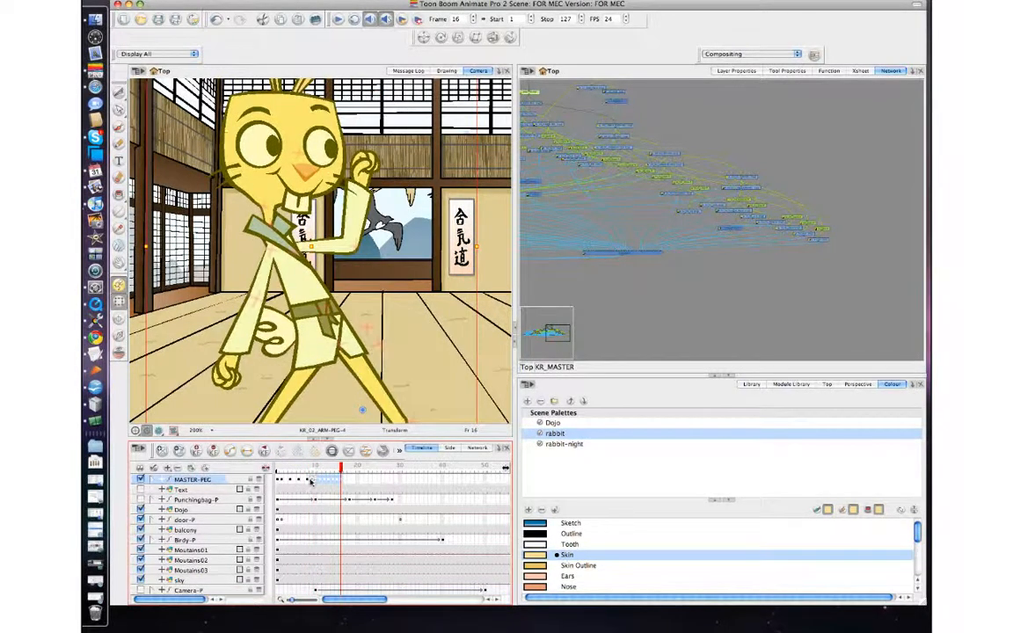
pyautogui.click(313, 481)
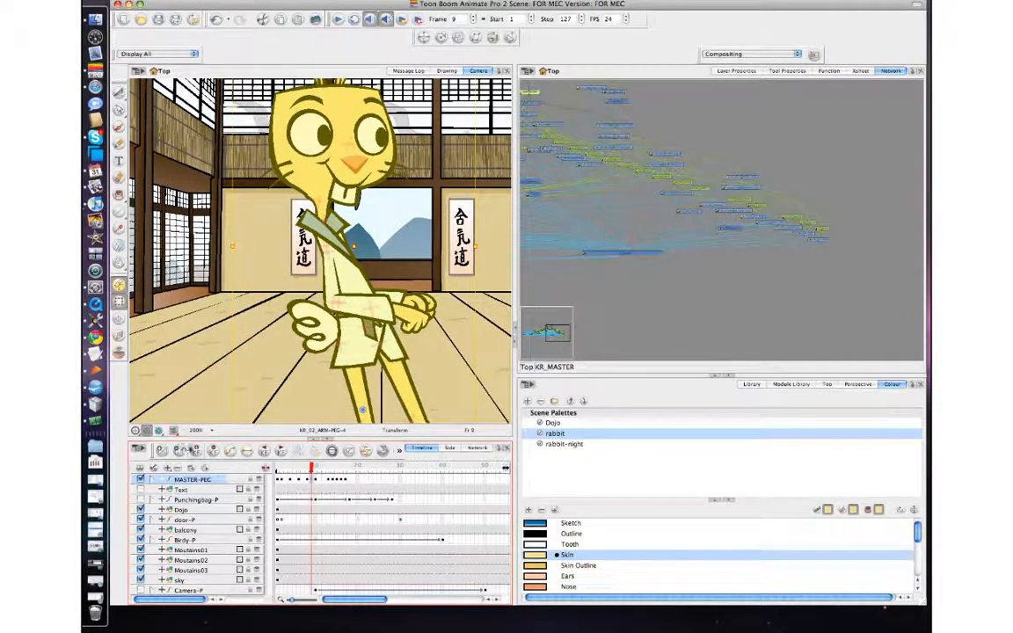
pyautogui.click(317, 483)
pyautogui.moveTo(337, 481)
pyautogui.mouseDown()
pyautogui.moveTo(356, 481)
pyautogui.moveTo(320, 485)
pyautogui.mouseUp()
pyautogui.click(313, 483)
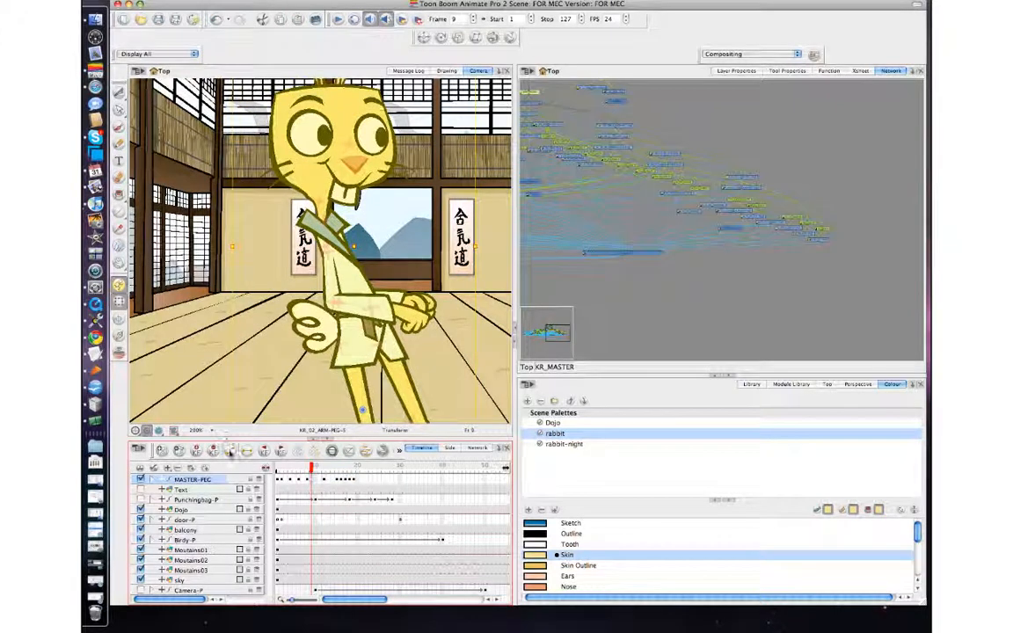
pyautogui.click(321, 480)
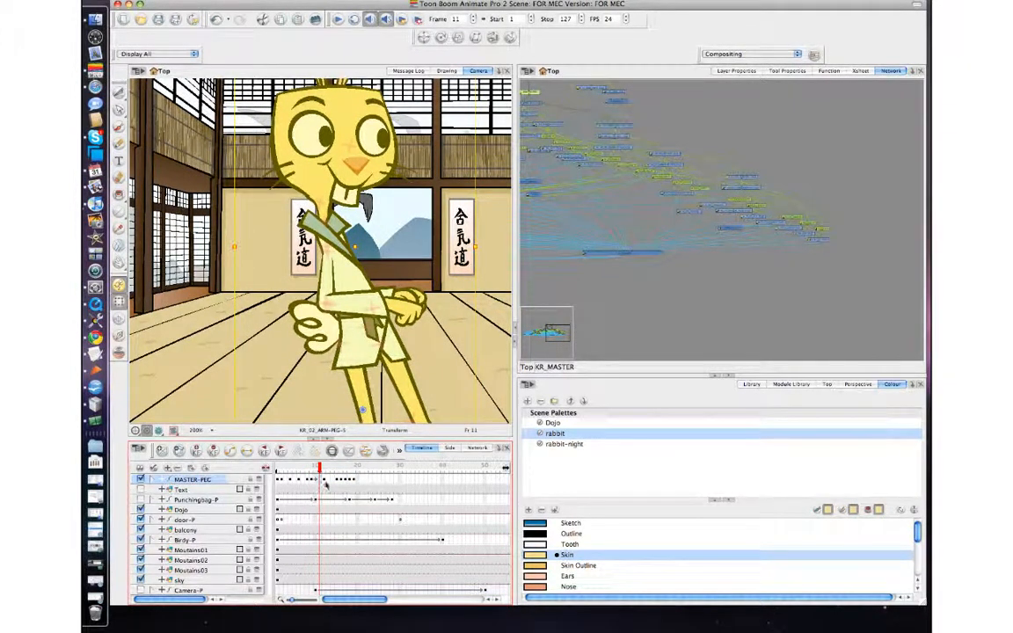
pyautogui.click(324, 481)
pyautogui.moveTo(353, 482); pyautogui.dragTo(357, 482)
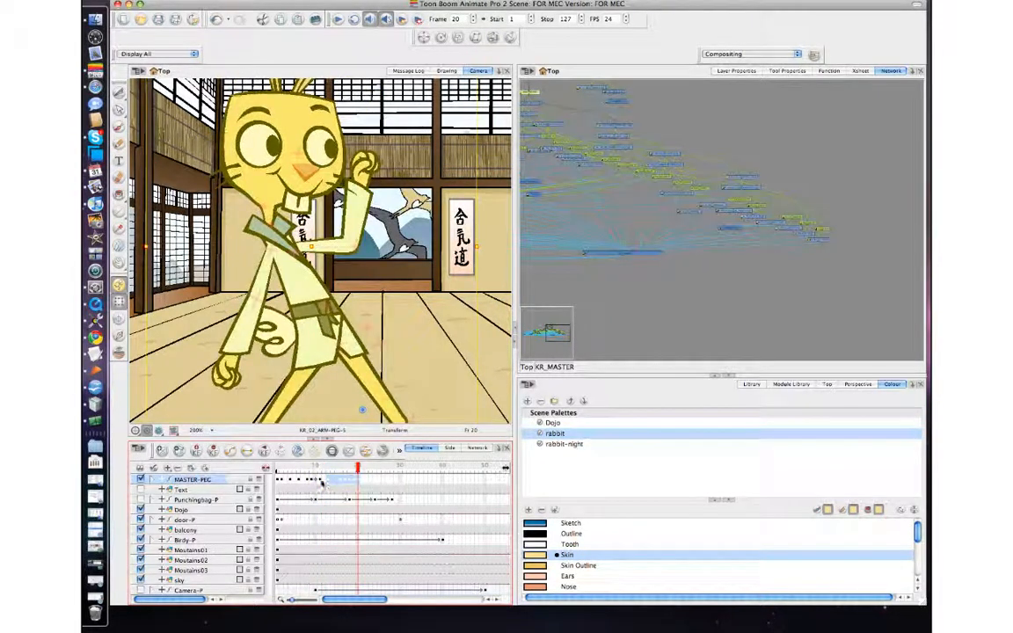
# Step: Step through the retimed MASTER-PEG frames from 8 to 20 to check the new punch timing
pyautogui.click(320, 480)
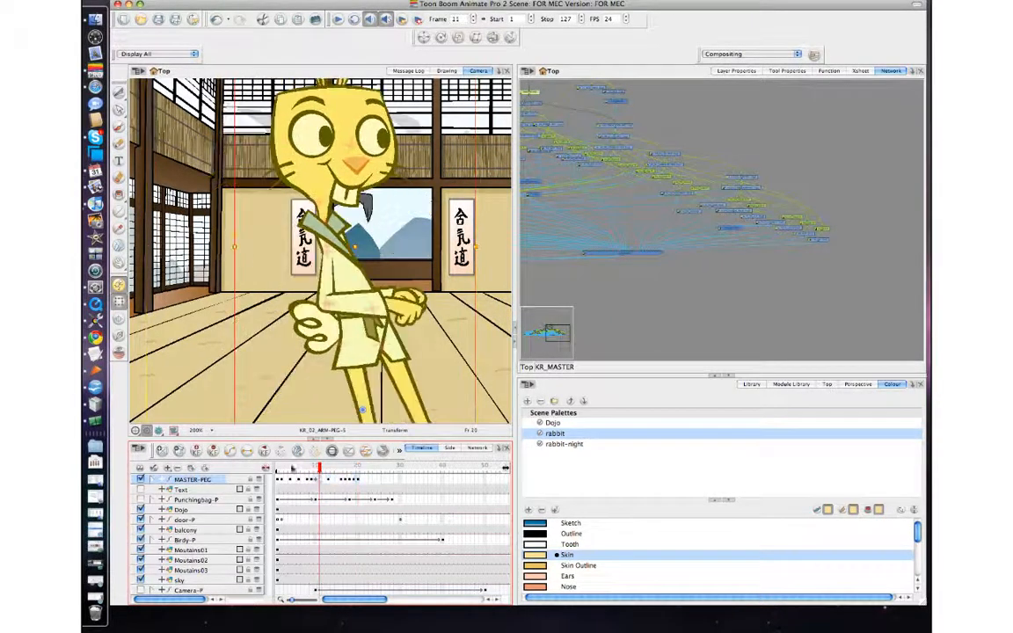
pyautogui.click(323, 480)
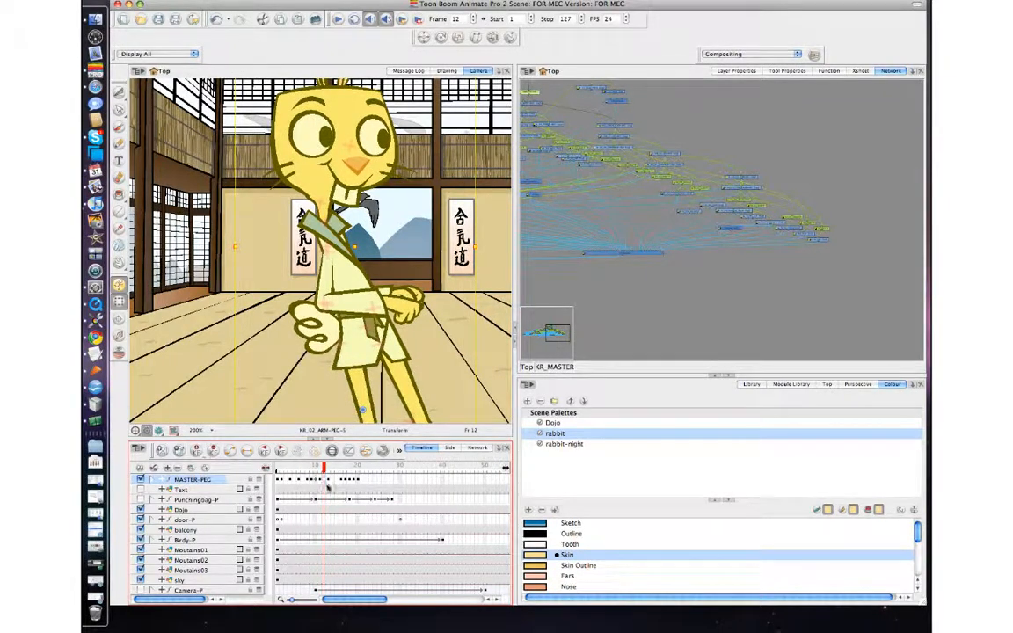
pyautogui.click(315, 481)
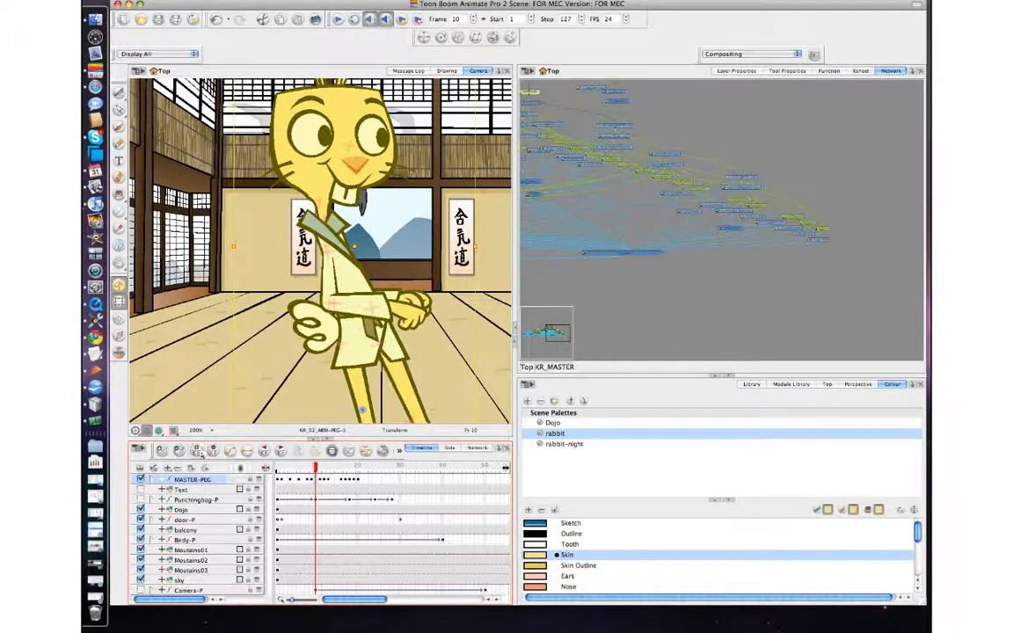
pyautogui.click(309, 483)
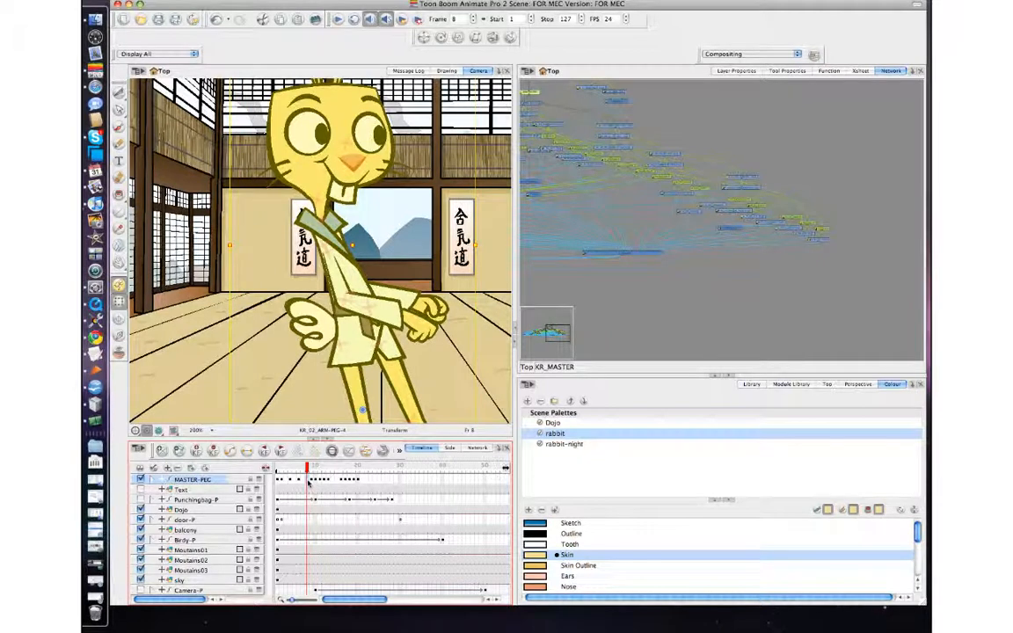
pyautogui.click(316, 480)
pyautogui.click(324, 483)
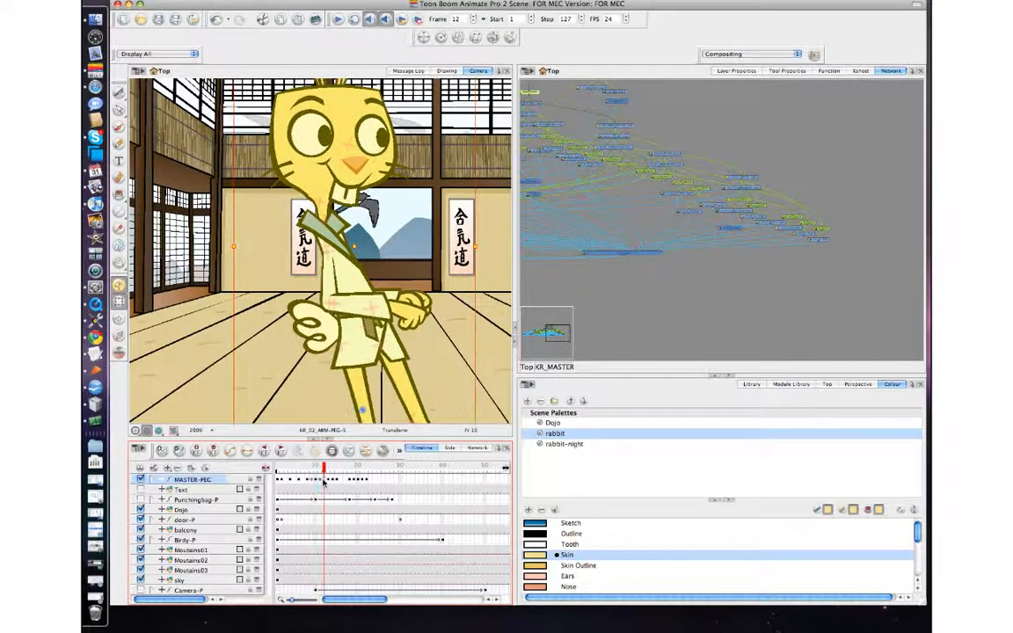
pyautogui.click(333, 483)
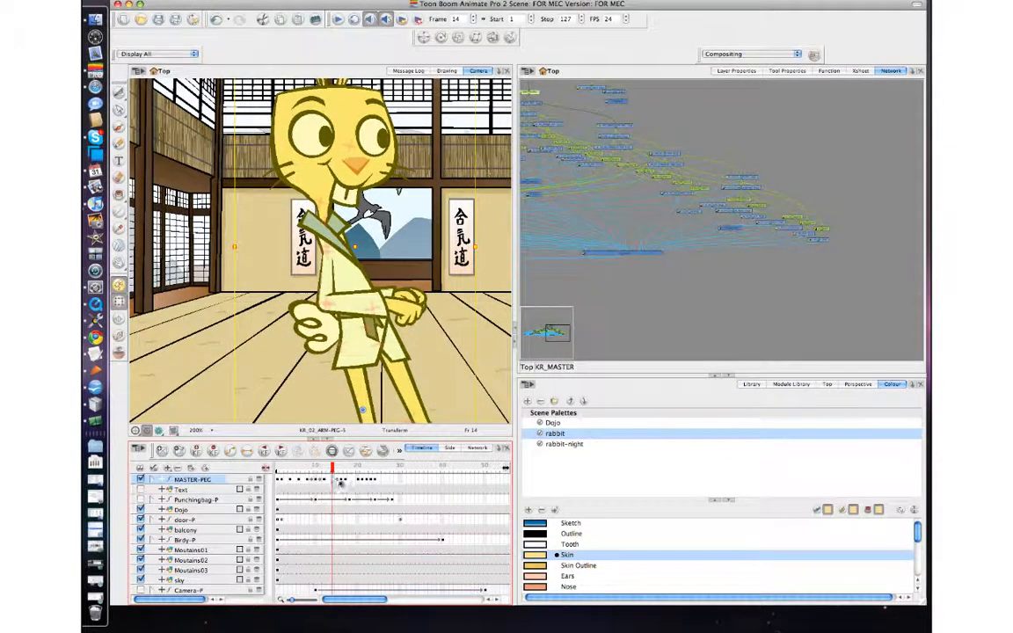
pyautogui.click(341, 482)
pyautogui.moveTo(343, 470)
pyautogui.mouseDown()
pyautogui.moveTo(290, 470)
pyautogui.moveTo(346, 471)
pyautogui.mouseUp()
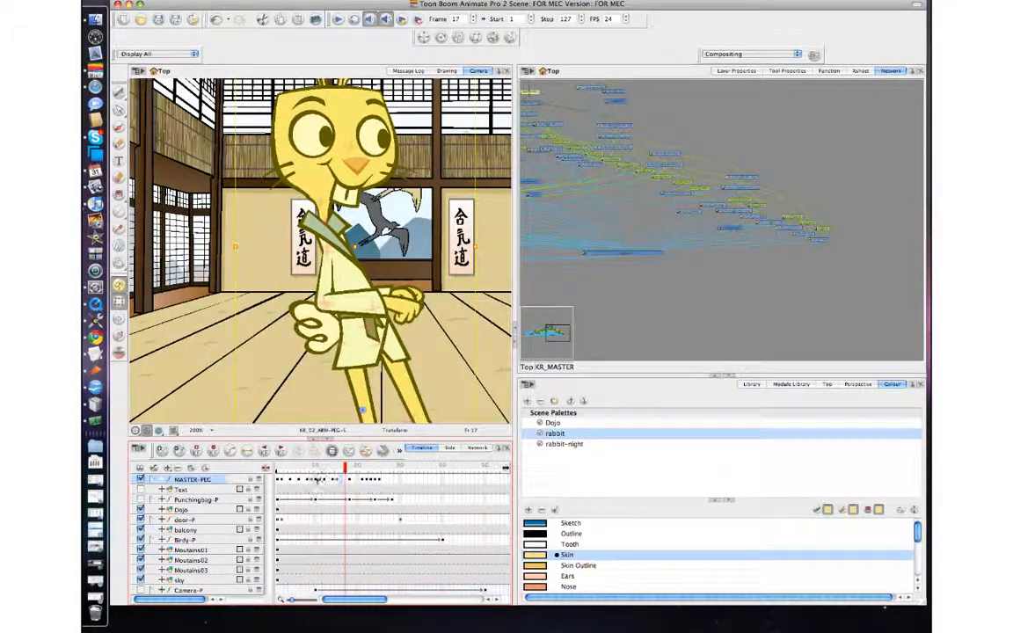
pyautogui.click(306, 480)
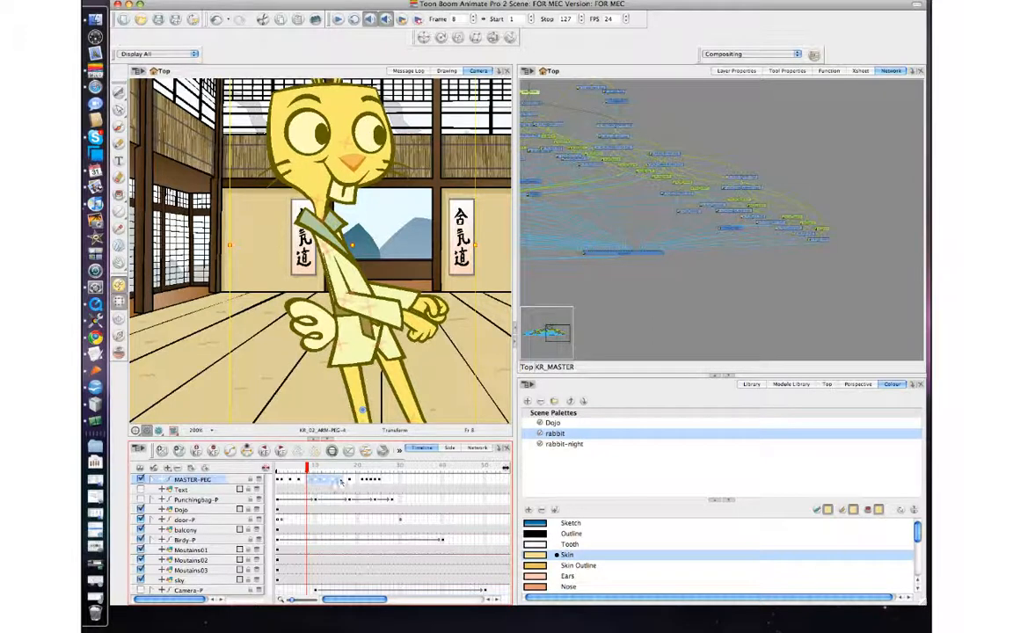
pyautogui.click(358, 469)
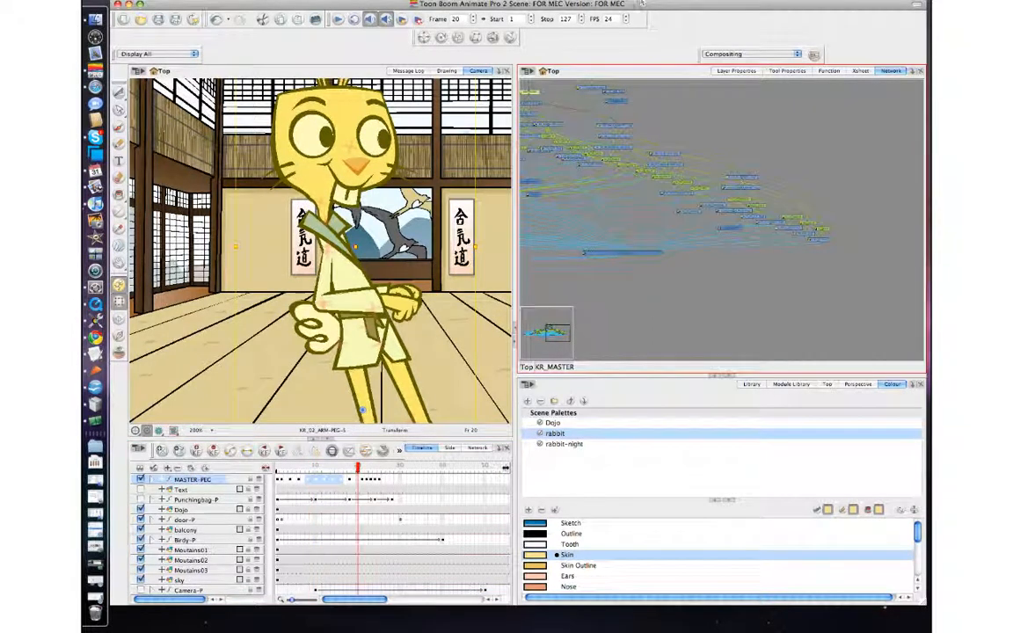
# Step: Set the playback stop frame to 20 and play the animation forward from the start
pyautogui.click(546, 20)
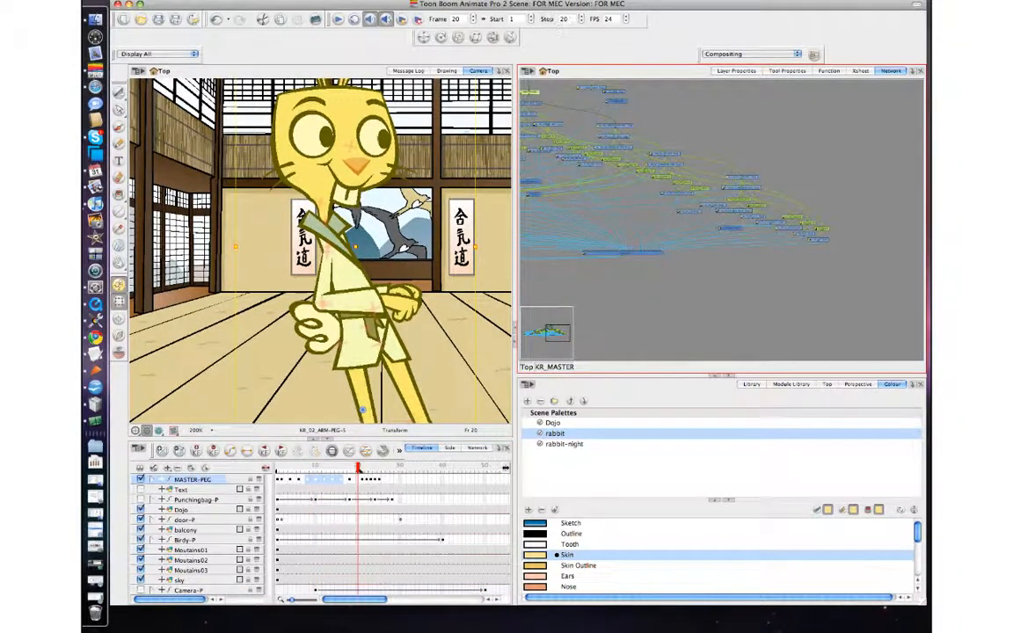
pyautogui.click(337, 19)
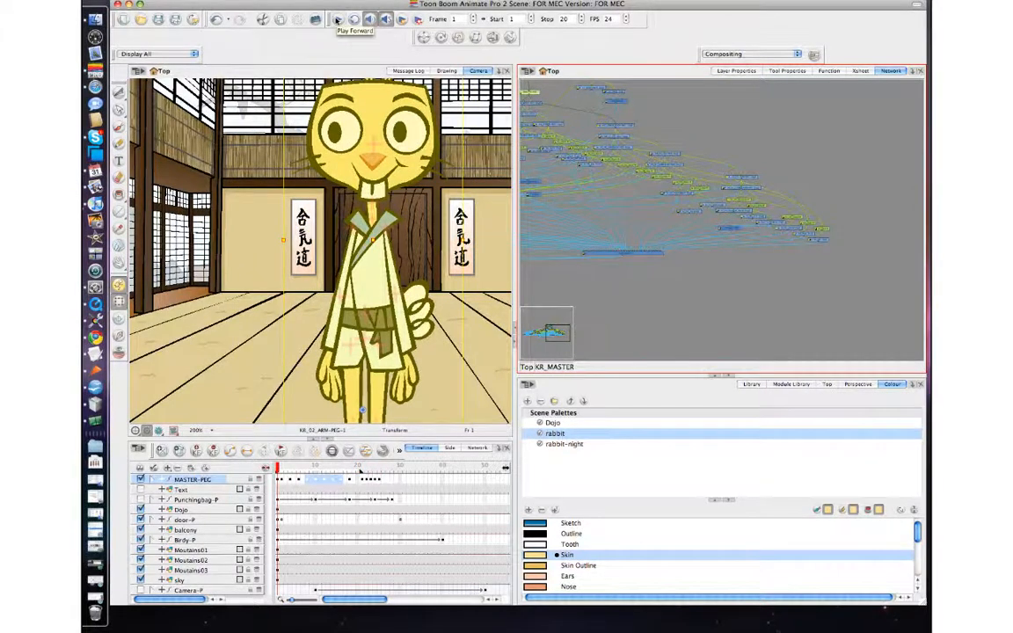
# Step: Set the playback start frame to 2 and play the animation forward
pyautogui.click(281, 471)
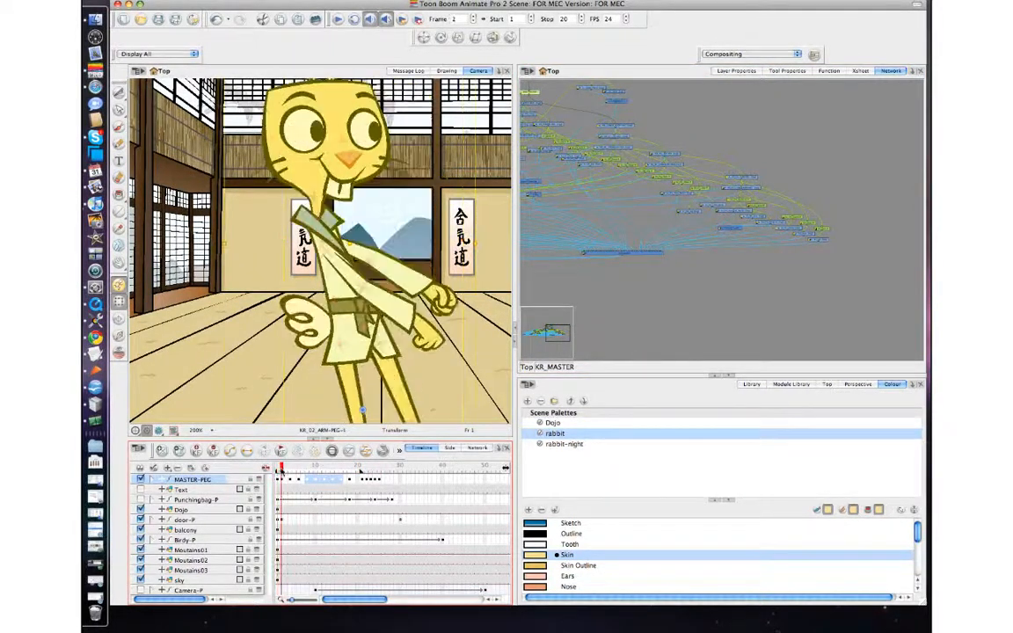
pyautogui.click(496, 19)
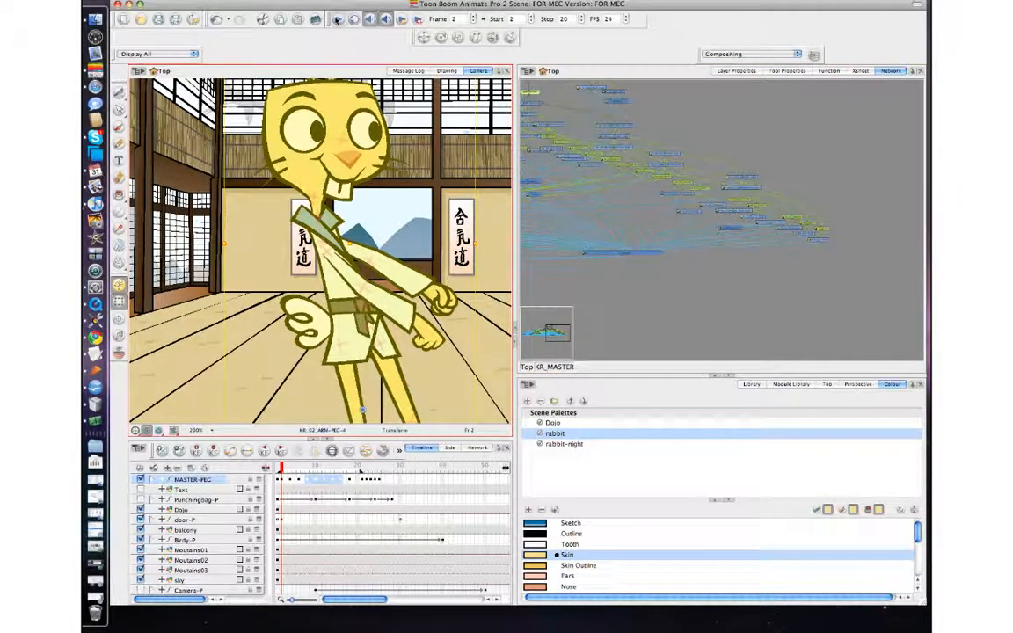
pyautogui.click(336, 18)
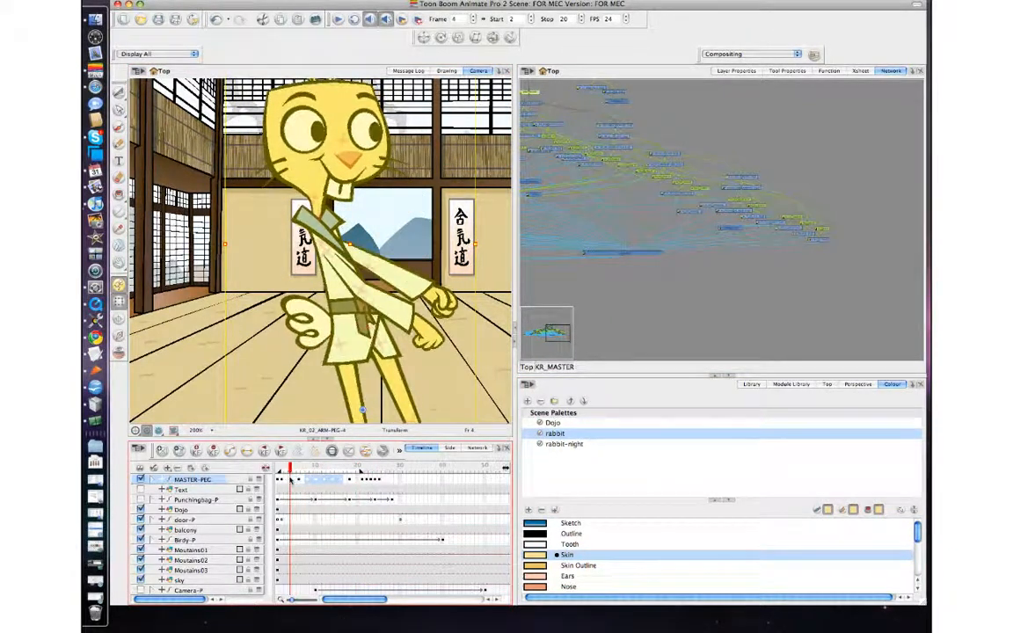
# Step: Scrub and step back and forth through MASTER-PEG frames 11 to 18 to review the punch, then play it again
pyautogui.moveTo(291, 481); pyautogui.dragTo(331, 482)
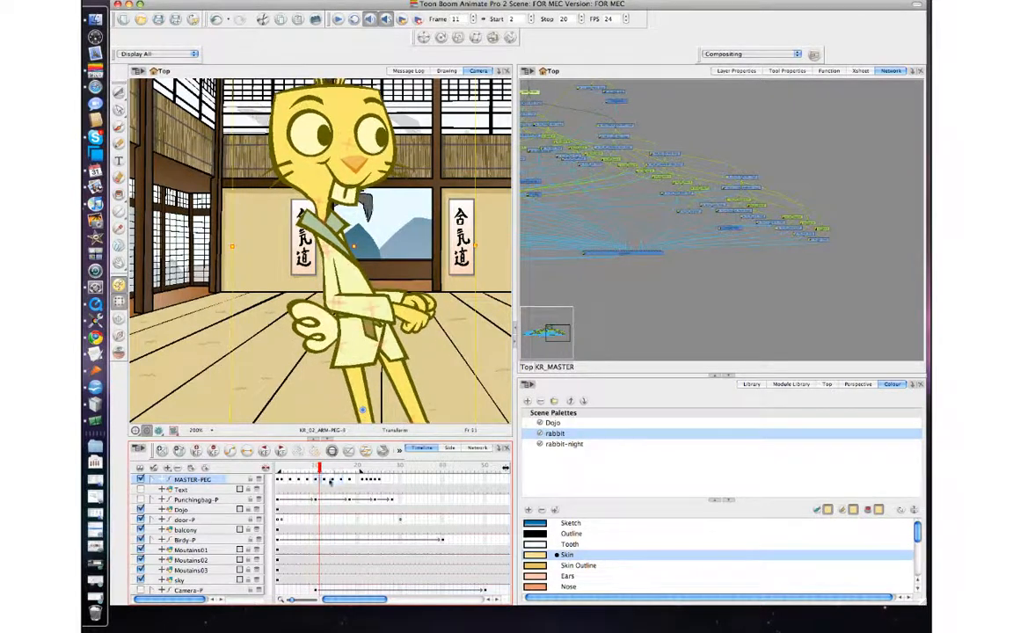
pyautogui.click(349, 481)
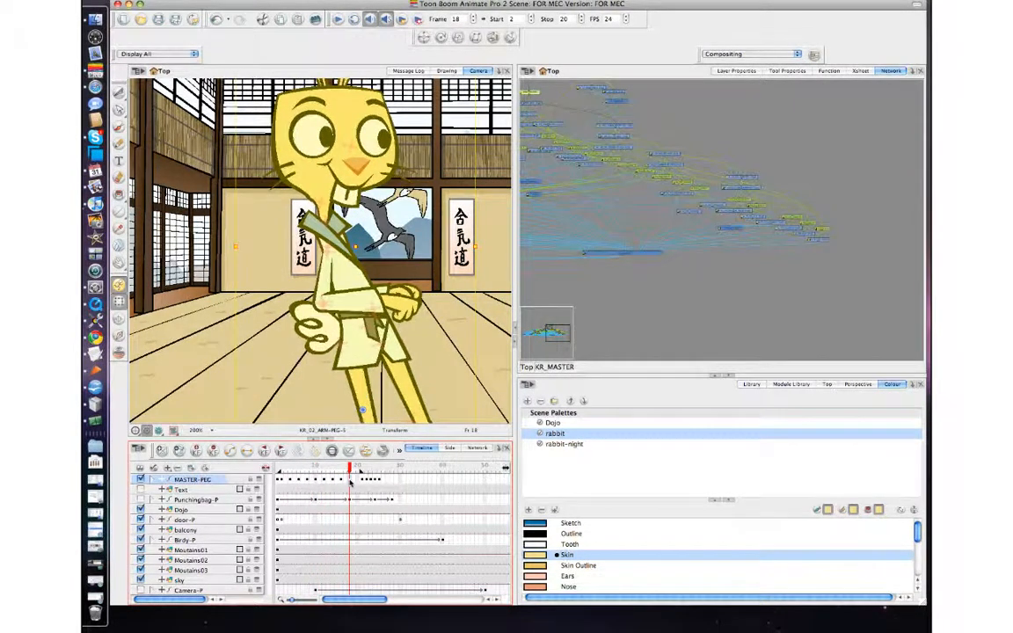
pyautogui.click(342, 482)
pyautogui.click(332, 482)
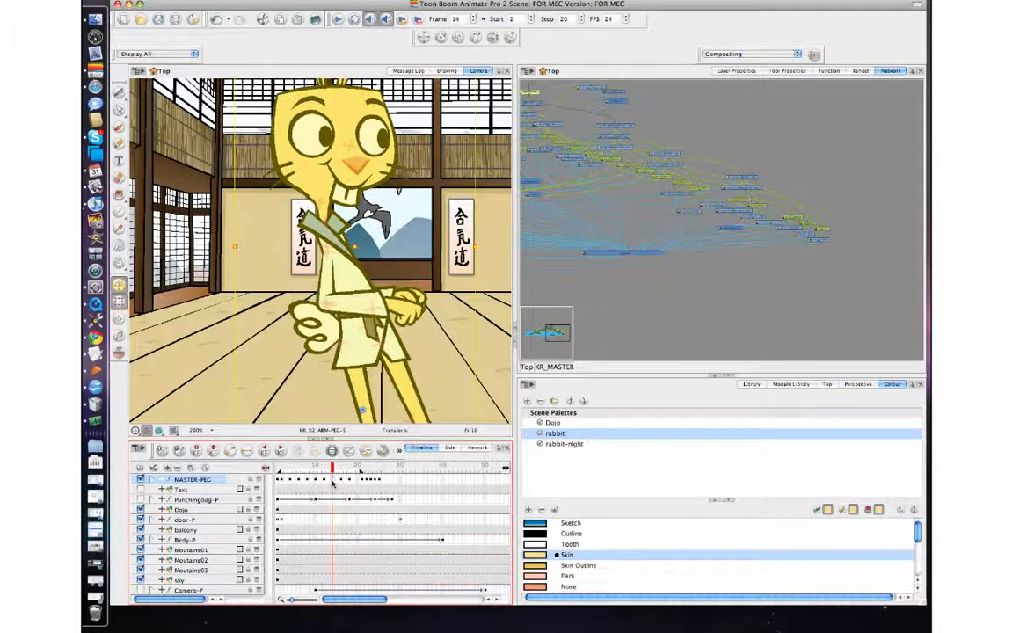
pyautogui.click(325, 482)
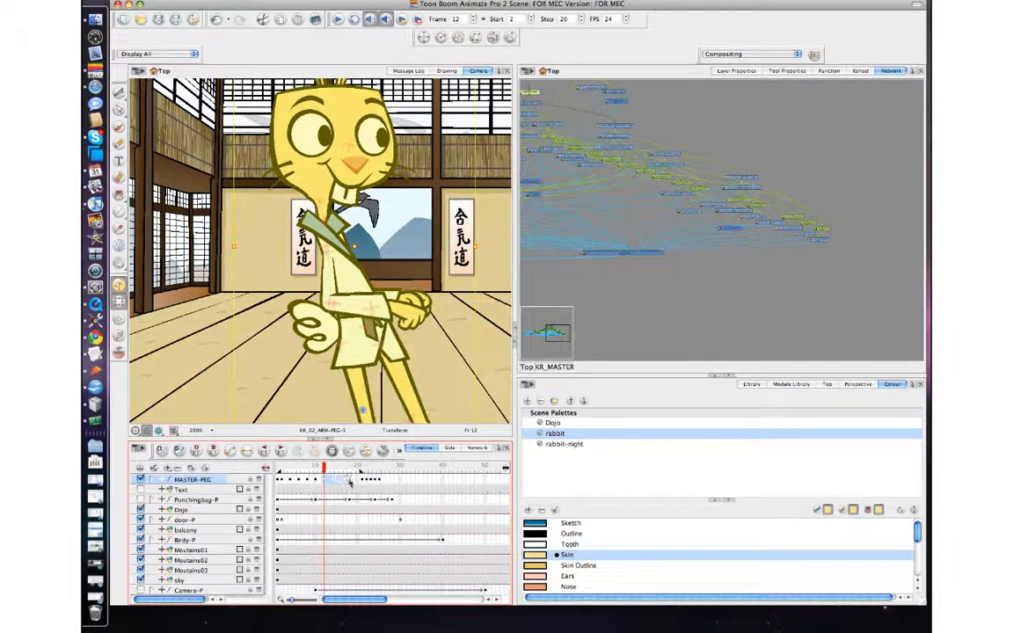
pyautogui.click(337, 482)
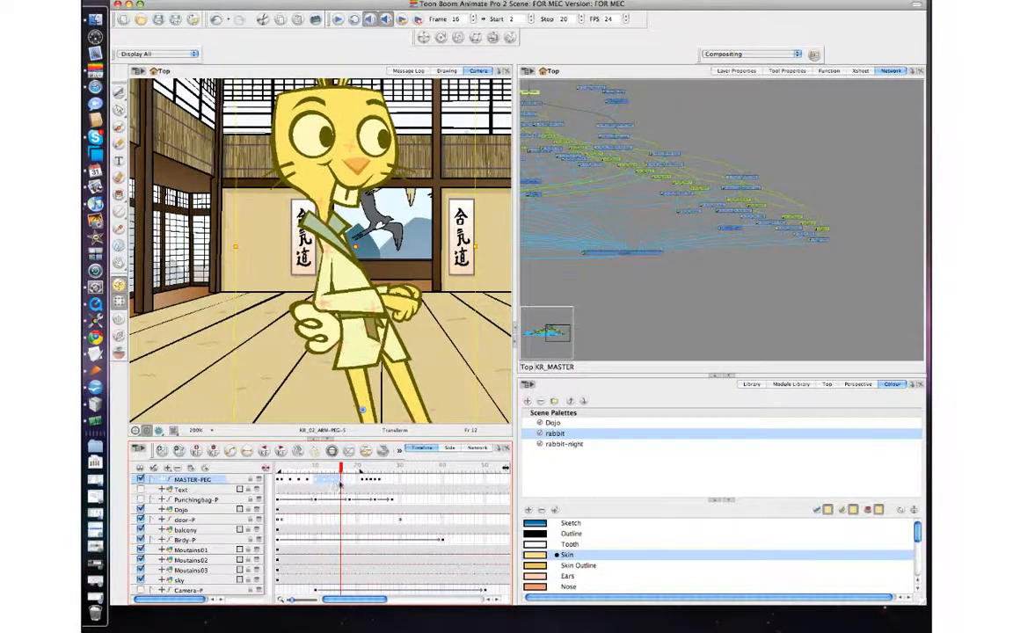
pyautogui.click(327, 482)
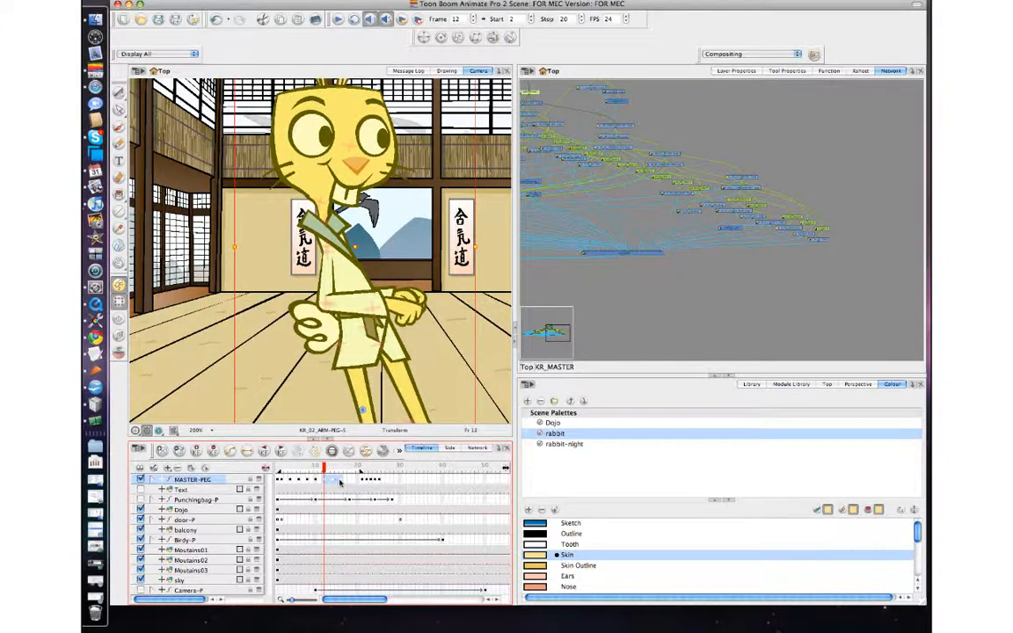
pyautogui.click(332, 482)
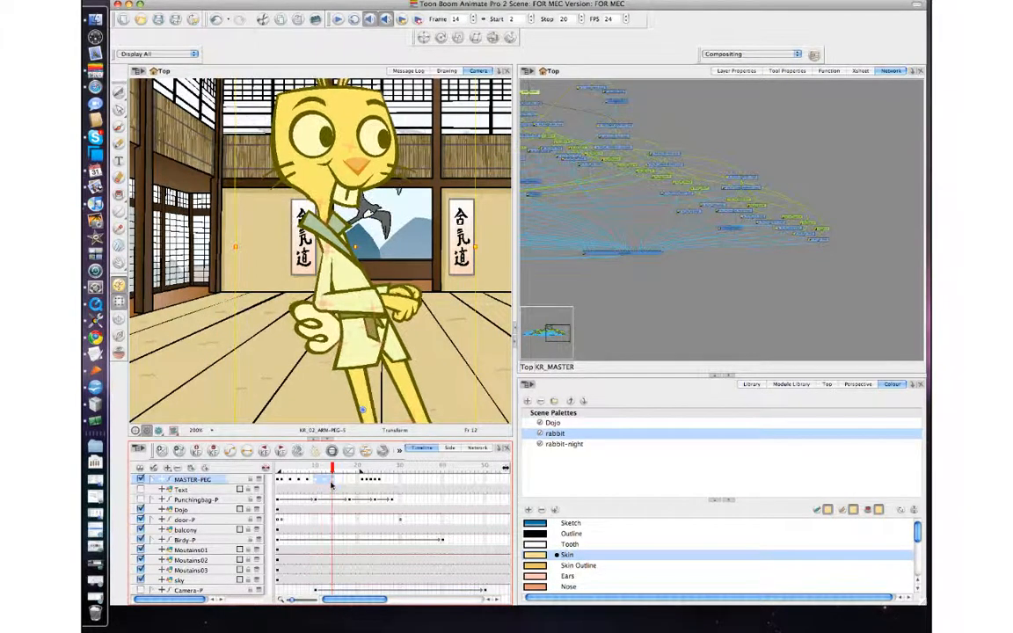
pyautogui.press('Escape')
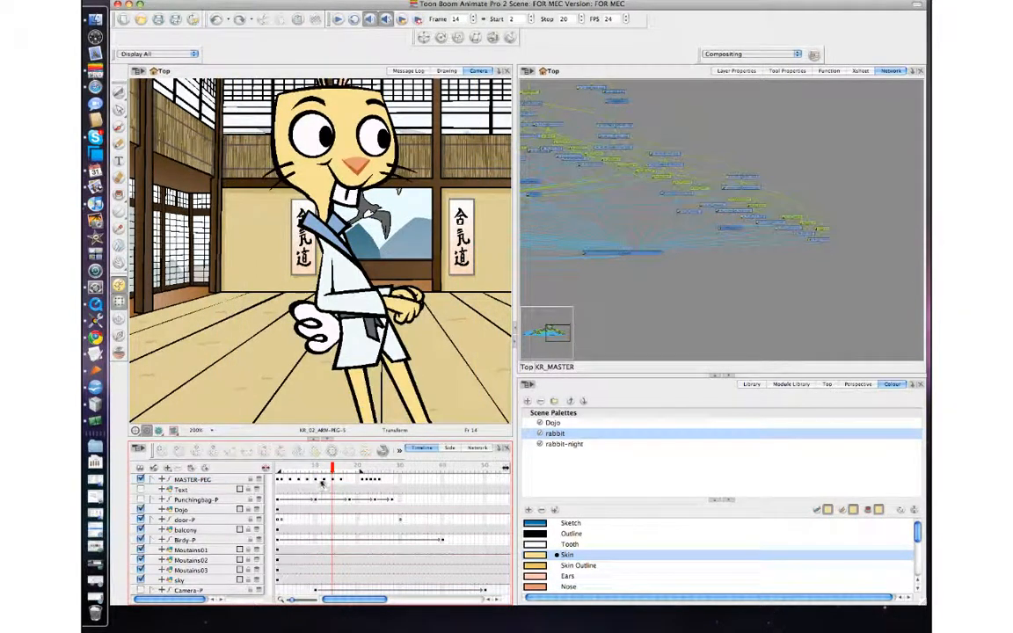
pyautogui.click(324, 481)
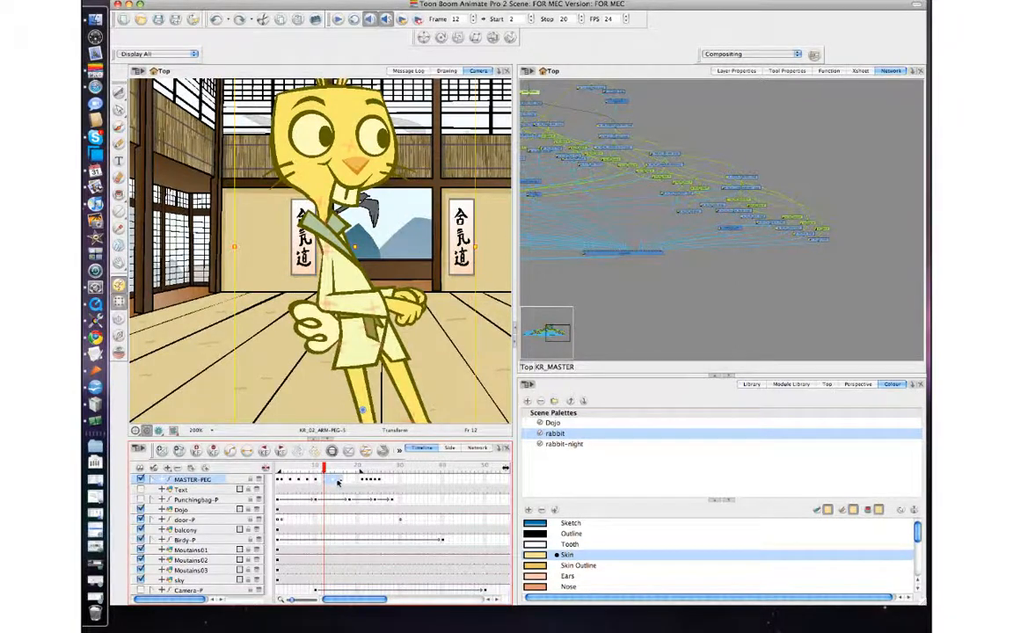
pyautogui.click(336, 482)
pyautogui.click(586, 285)
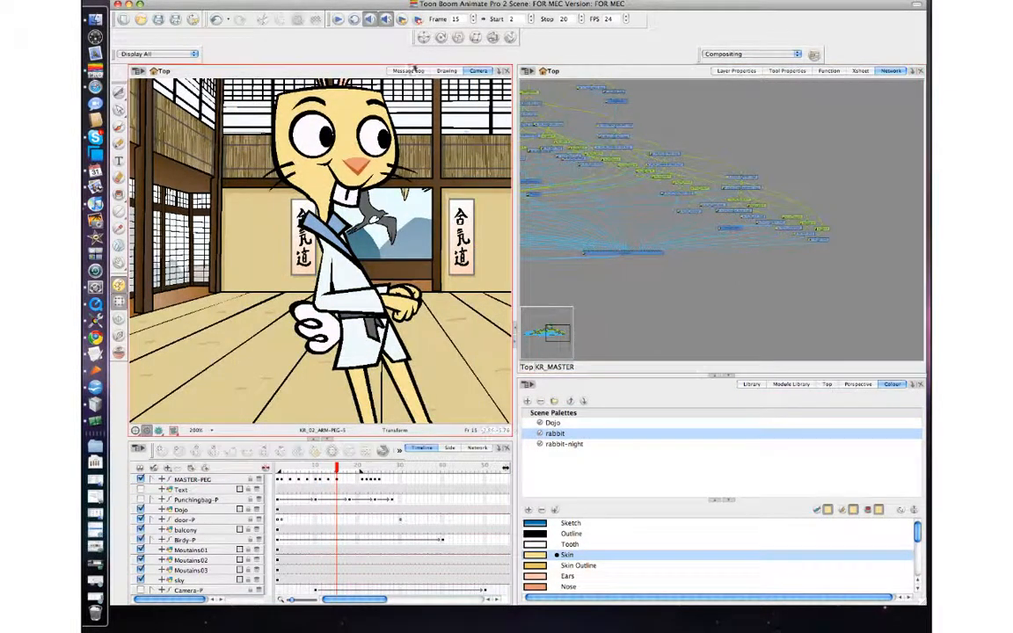
pyautogui.click(340, 20)
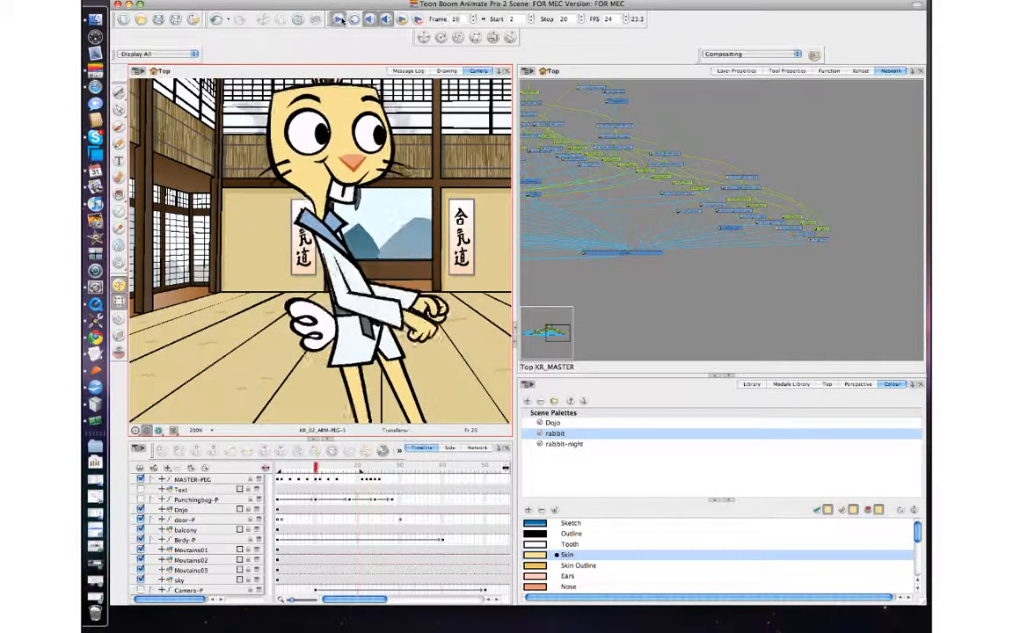
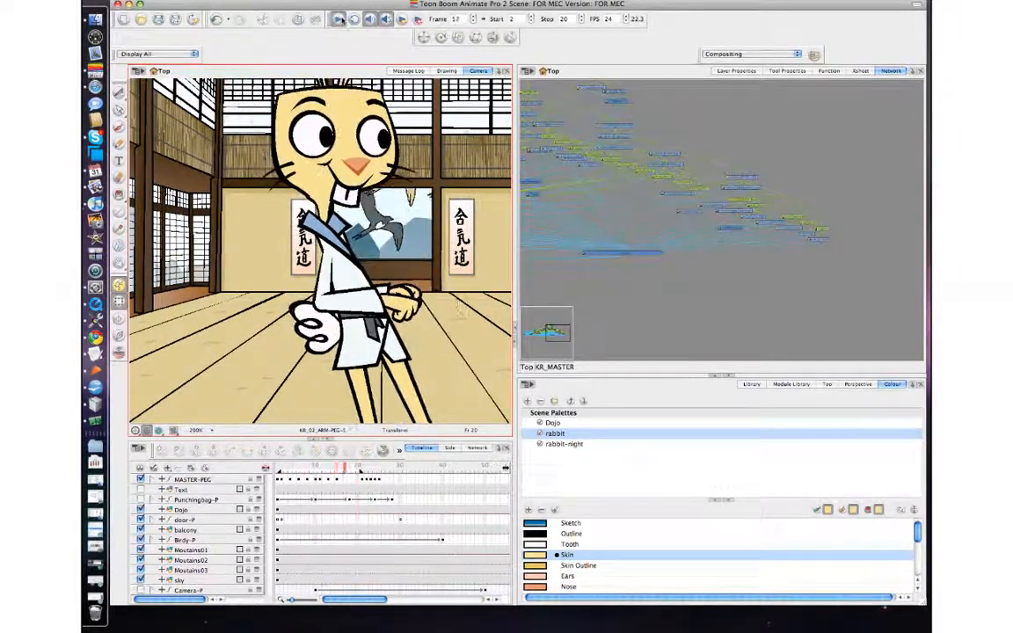
# Step: Zoom out on the dojo scene, play the animation, and jump to MASTER-PEG frame 21
pyautogui.press('2')
pyautogui.press('2')
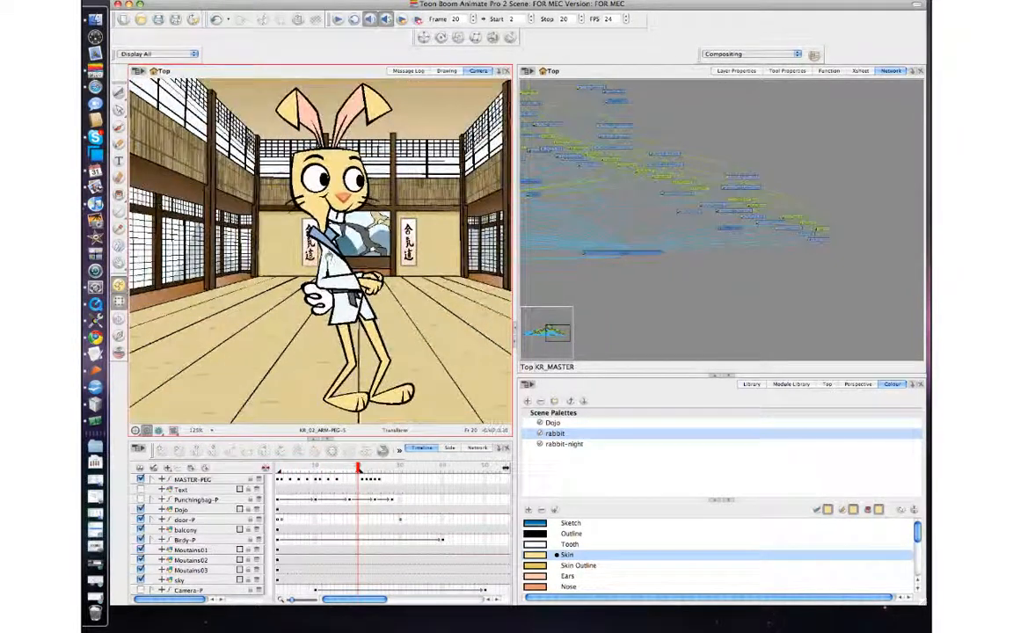
pyautogui.moveTo(328, 258); pyautogui.dragTo(338, 206)
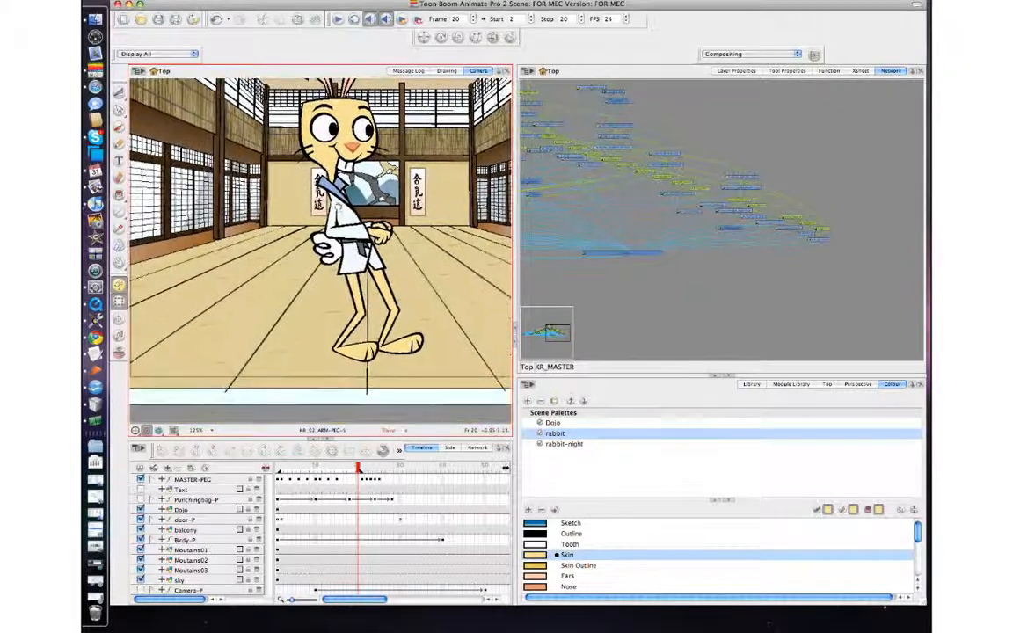
pyautogui.click(339, 19)
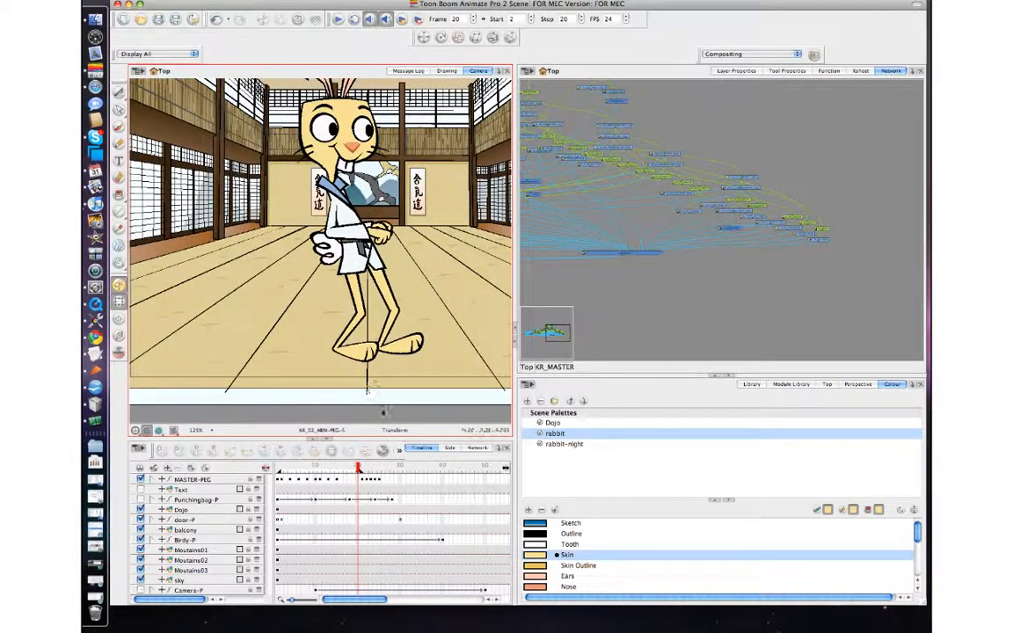
pyautogui.click(363, 482)
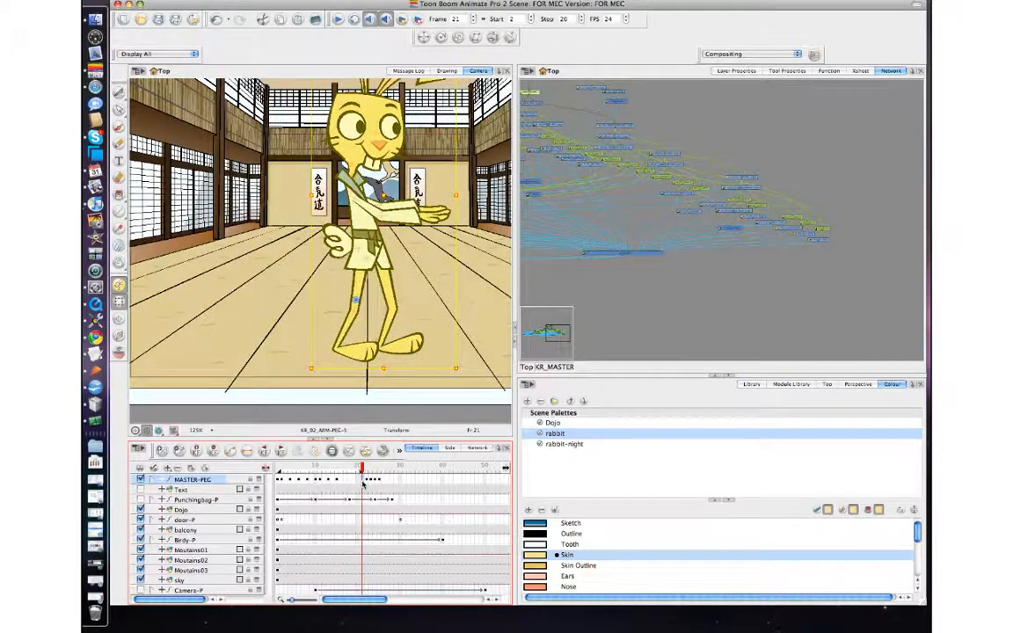
# Step: Set the playback stop frame to 15 and play the animation from the start
pyautogui.moveTo(362, 470)
pyautogui.mouseDown()
pyautogui.moveTo(274, 471)
pyautogui.moveTo(340, 474)
pyautogui.mouseUp()
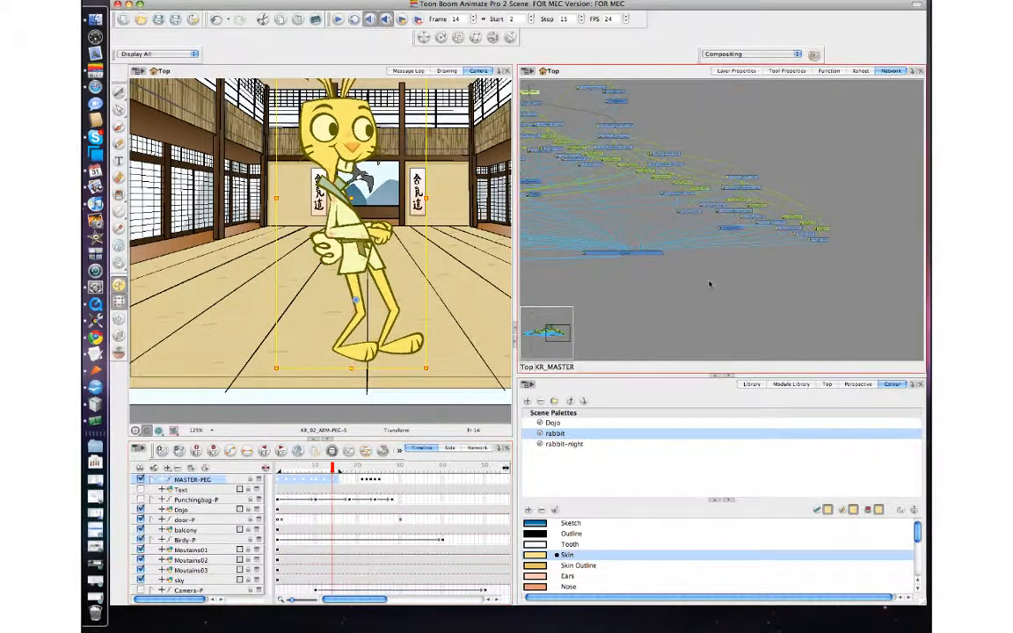
pyautogui.click(709, 284)
pyautogui.click(339, 19)
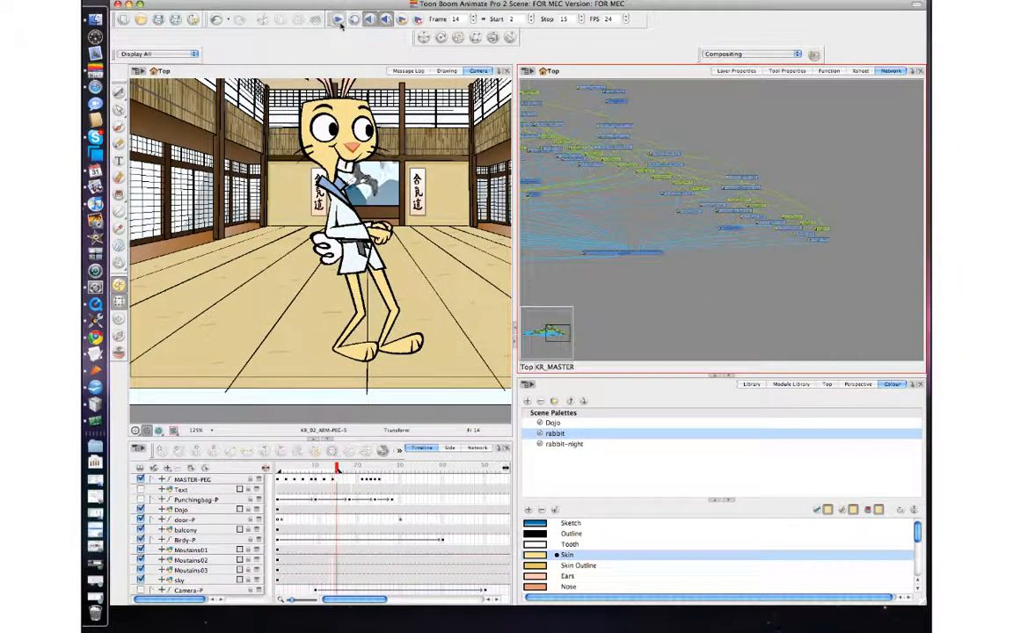
pyautogui.click(339, 18)
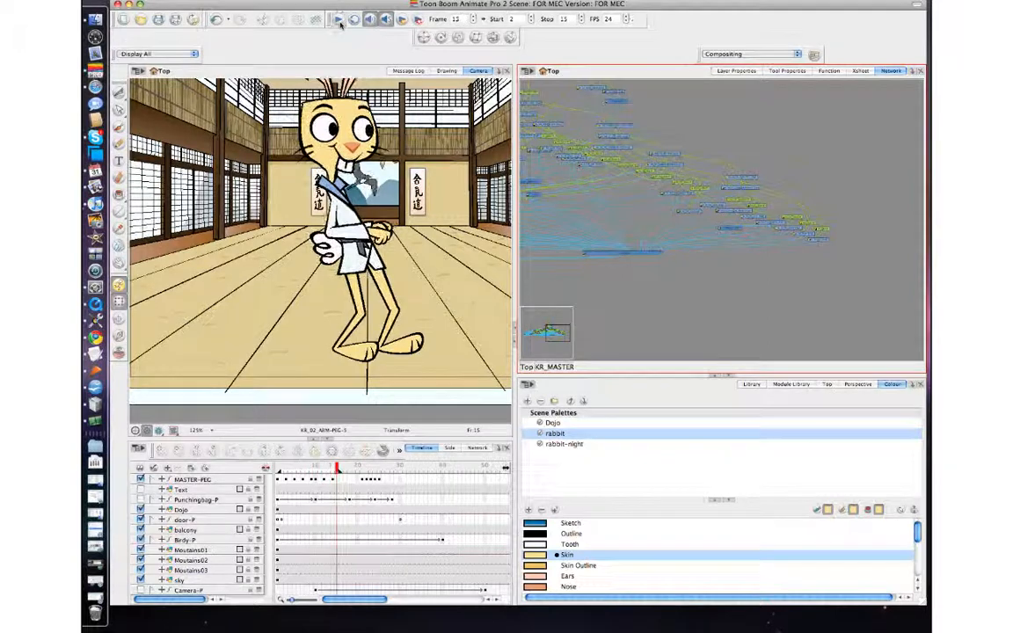
# Step: Jump between MASTER-PEG frames 21, 16 and 19, then return to frame 15 to compare the punch poses
pyautogui.click(362, 482)
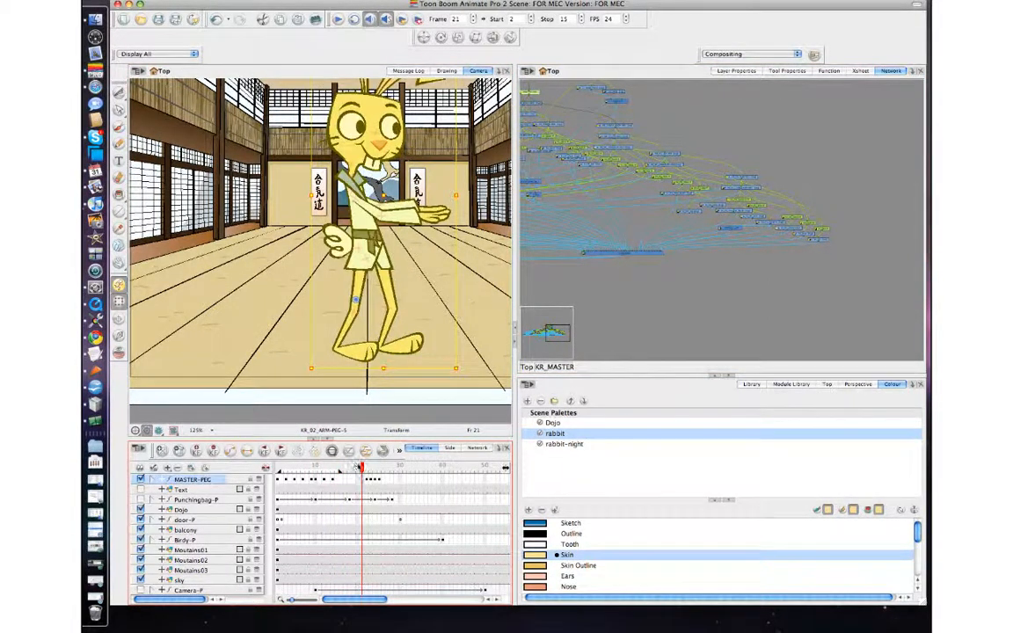
pyautogui.moveTo(361, 467)
pyautogui.mouseDown()
pyautogui.moveTo(279, 467)
pyautogui.moveTo(361, 467)
pyautogui.moveTo(351, 469)
pyautogui.moveTo(361, 469)
pyautogui.moveTo(363, 484)
pyautogui.mouseUp()
pyautogui.click(340, 483)
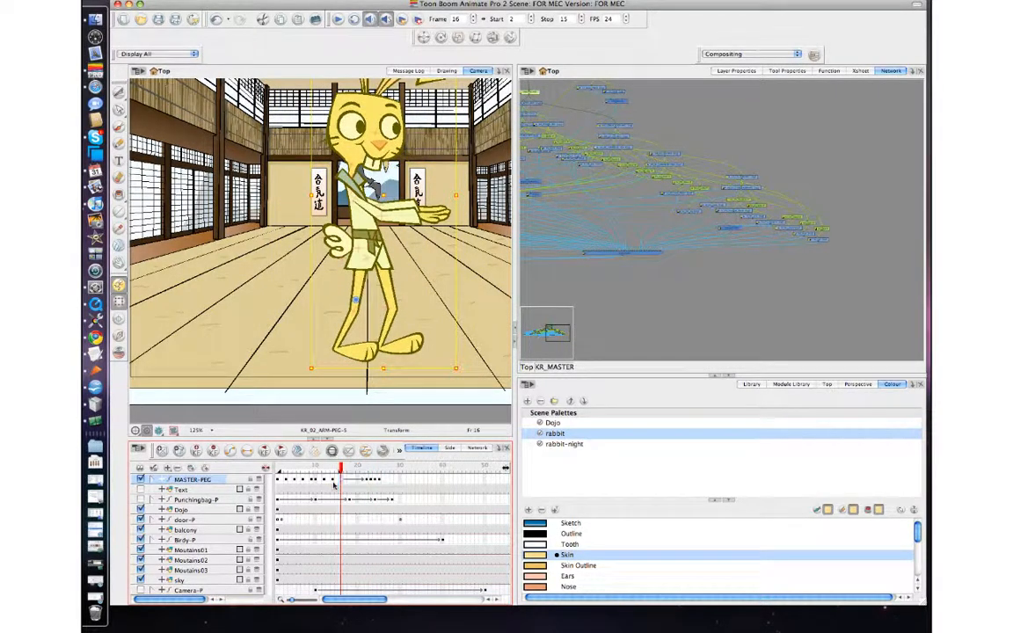
pyautogui.click(333, 482)
pyautogui.click(353, 482)
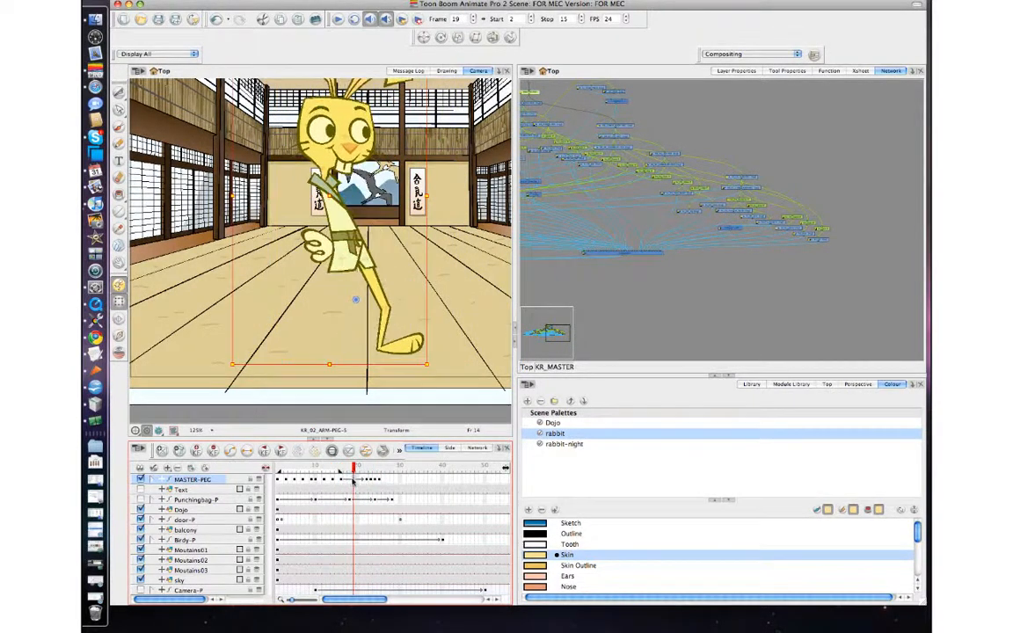
pyautogui.click(247, 452)
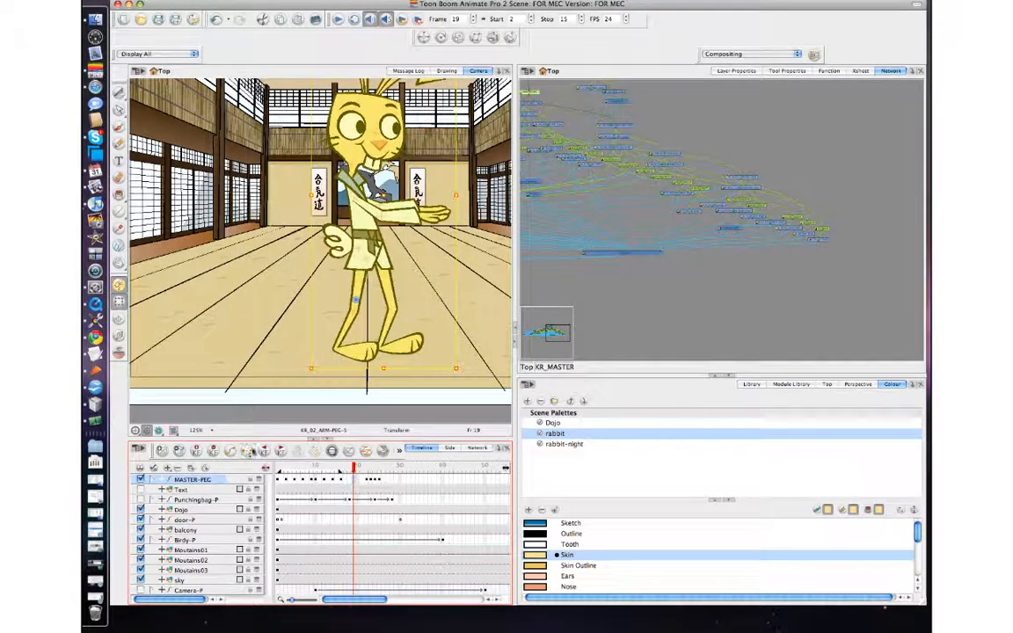
pyautogui.click(340, 480)
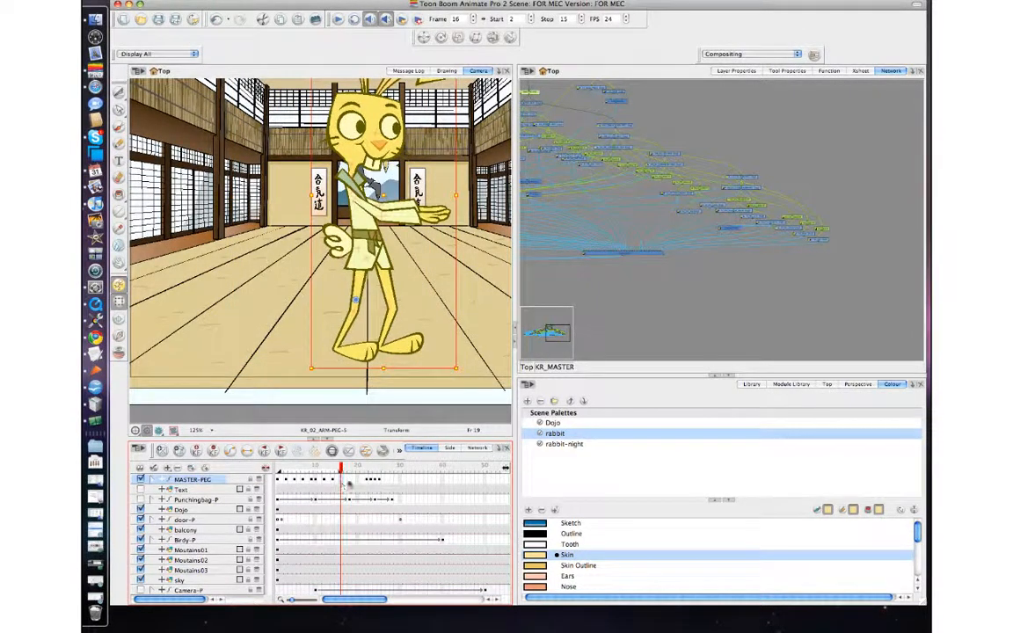
pyautogui.moveTo(342, 470); pyautogui.dragTo(337, 472)
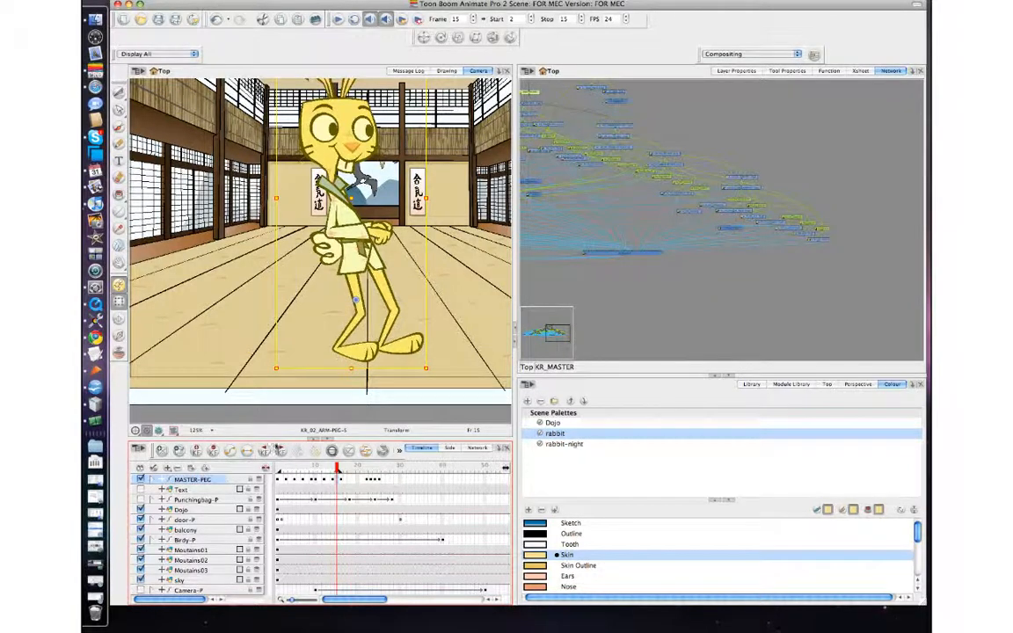
# Step: Step back and forth through frames 11 to 16 to review the pose changes
pyautogui.press(',')
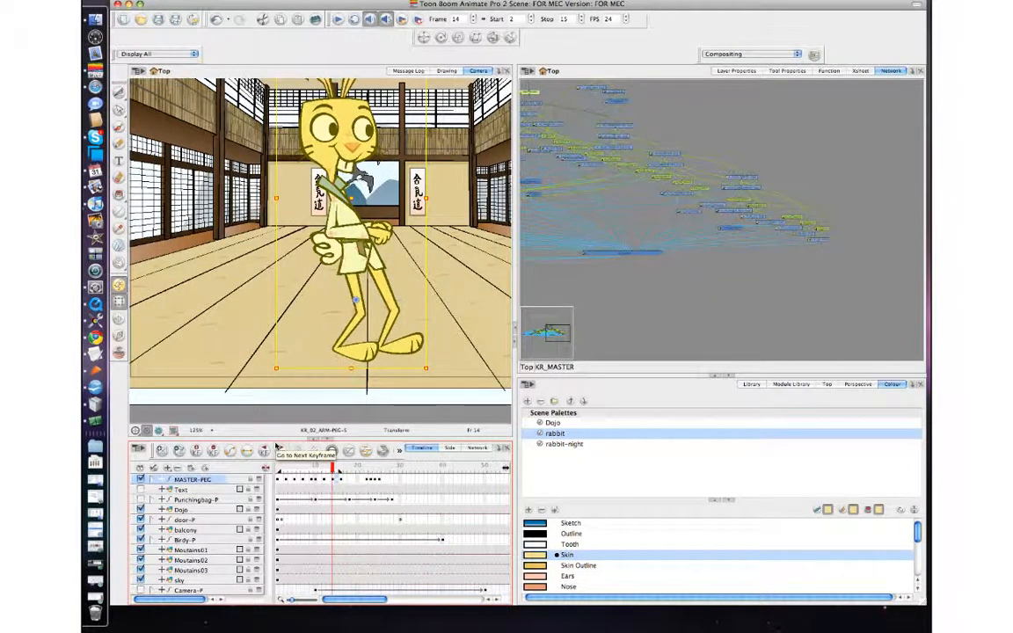
pyautogui.press('.')
pyautogui.press(',')
pyautogui.press(',')
pyautogui.press(',')
pyautogui.press(',')
pyautogui.press('.')
pyautogui.press('.')
pyautogui.press('.')
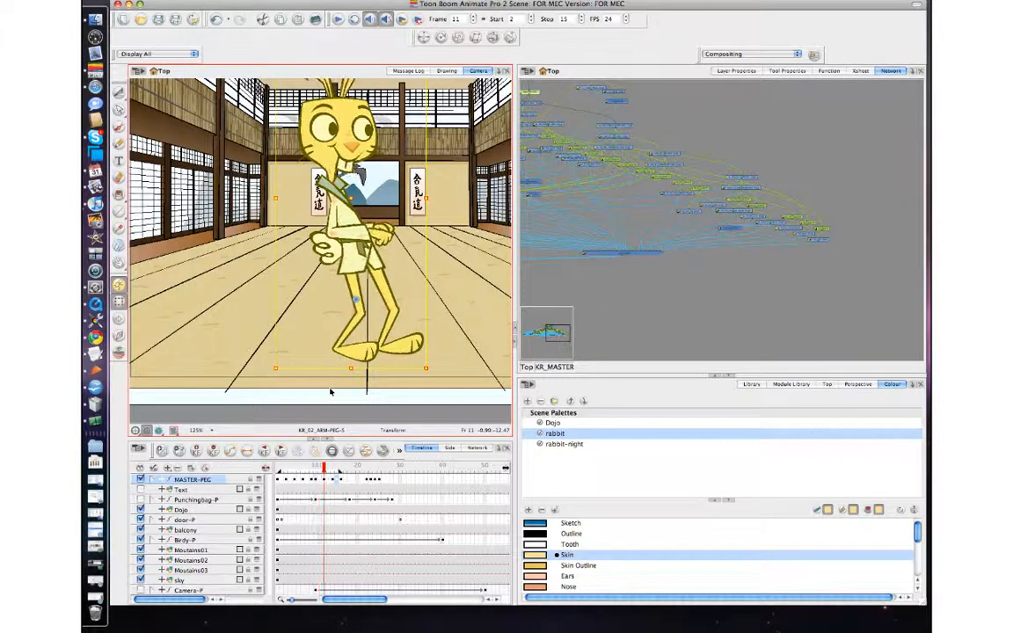
pyautogui.press('.')
pyautogui.press('.')
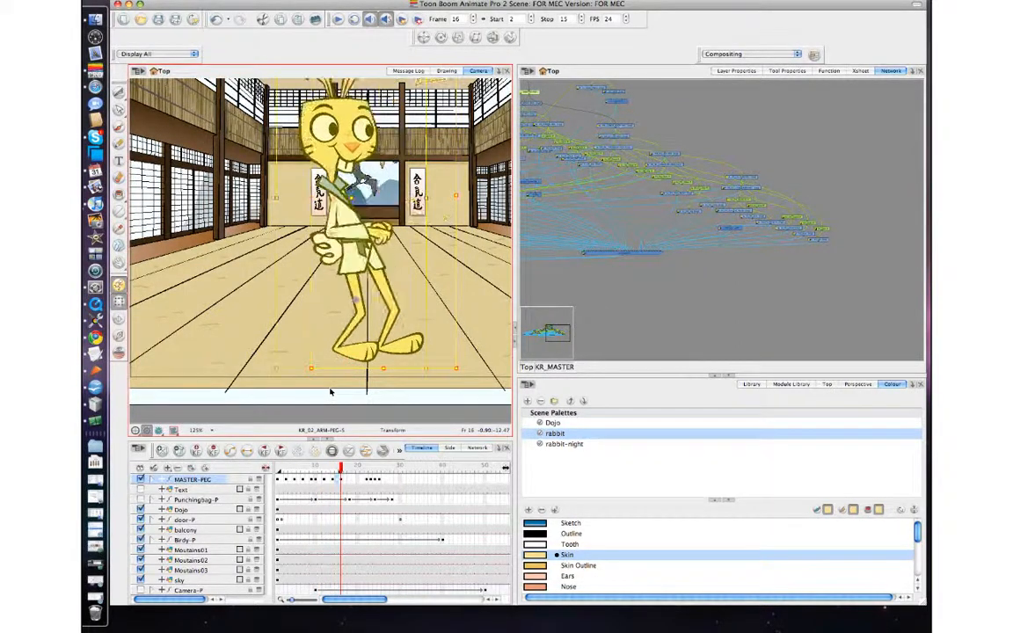
pyautogui.press(',')
pyautogui.press(',')
# Step: Select the rabbit's upper-body peg from the head and nudge it slightly down and right at frame 15
pyautogui.click(331, 132)
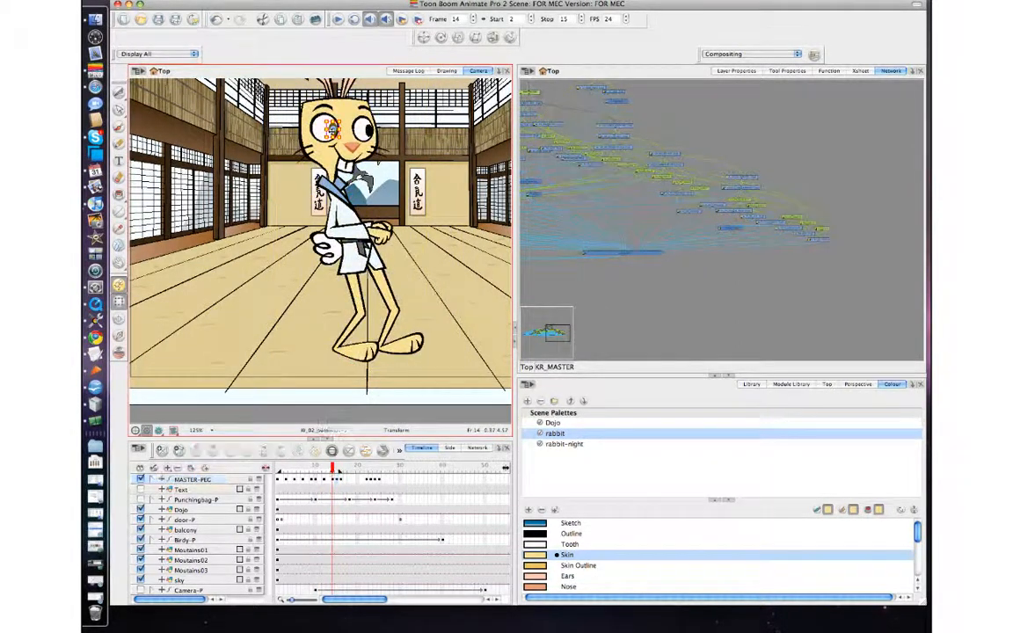
pyautogui.press('b')
pyautogui.press('b')
pyautogui.press('b')
pyautogui.press('b')
pyautogui.press('b')
pyautogui.press('b')
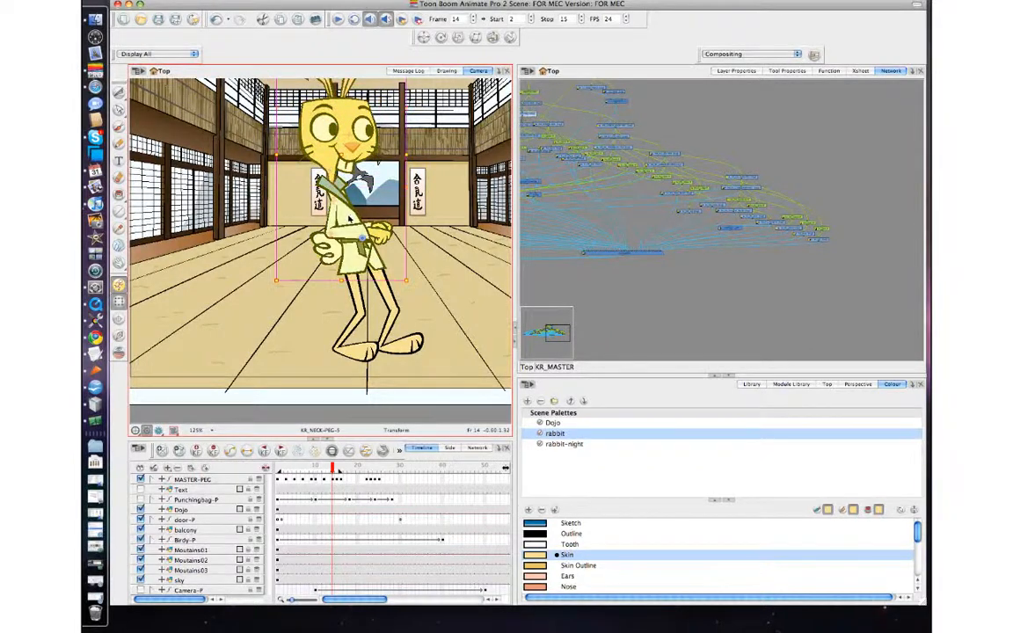
pyautogui.press('.')
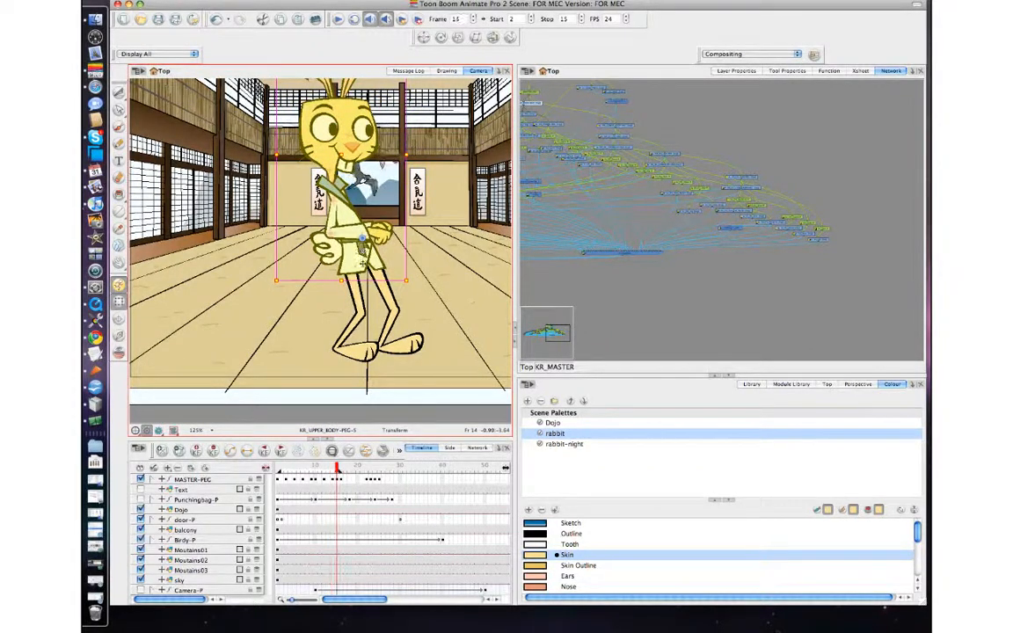
pyautogui.moveTo(363, 267); pyautogui.dragTo(369, 271)
# Step: Check neighbouring frames, then select the punching arm's peg and rotate it slightly upward at frame 15
pyautogui.press('.')
pyautogui.press(',')
pyautogui.press(',')
pyautogui.press('.')
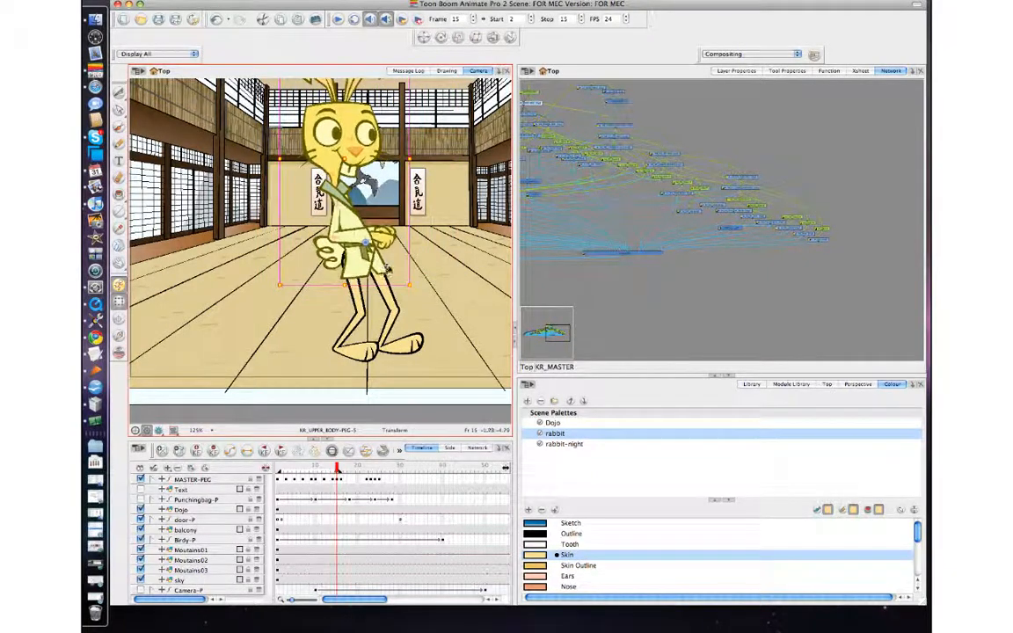
pyautogui.click(387, 270)
pyautogui.click(346, 236)
pyautogui.press('b')
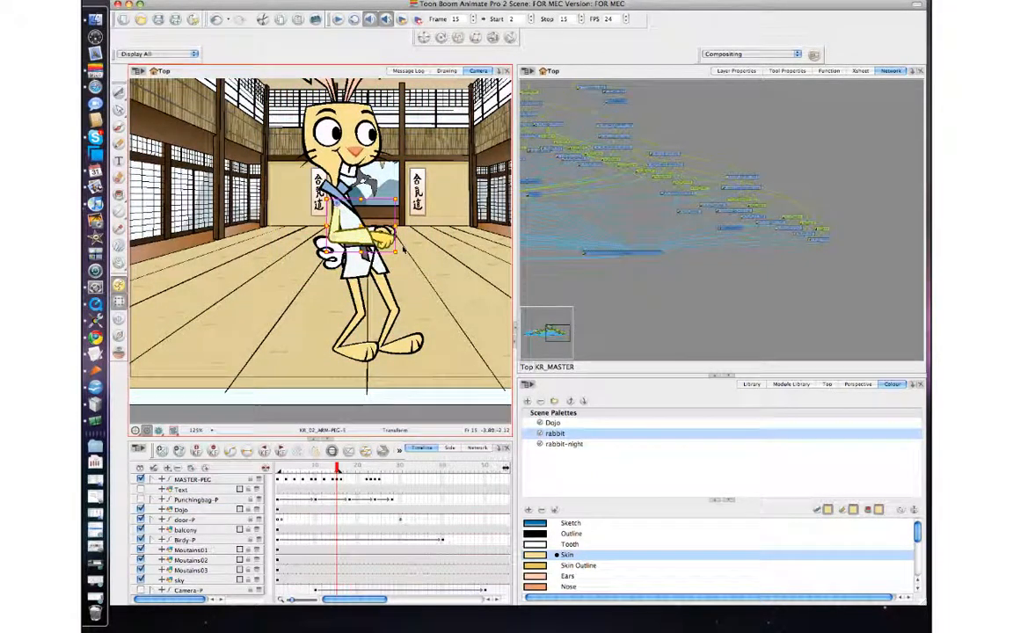
pyautogui.moveTo(408, 250); pyautogui.dragTo(413, 241)
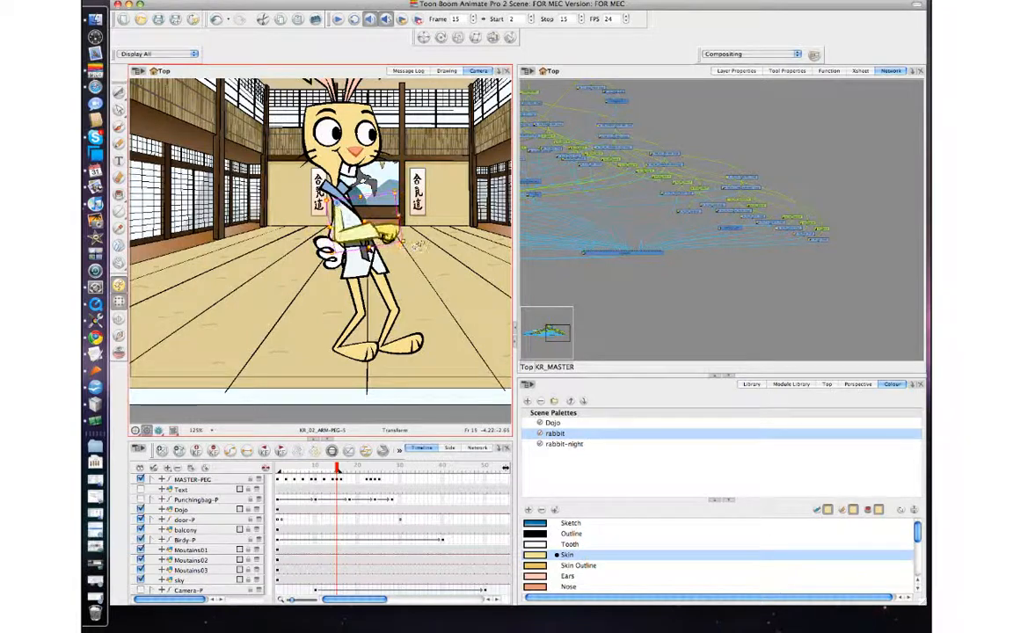
# Step: Step between frames 14 and 16 to check the arm motion
pyautogui.press(',')
pyautogui.press('.')
pyautogui.press('.')
pyautogui.press(',')
pyautogui.press(',')
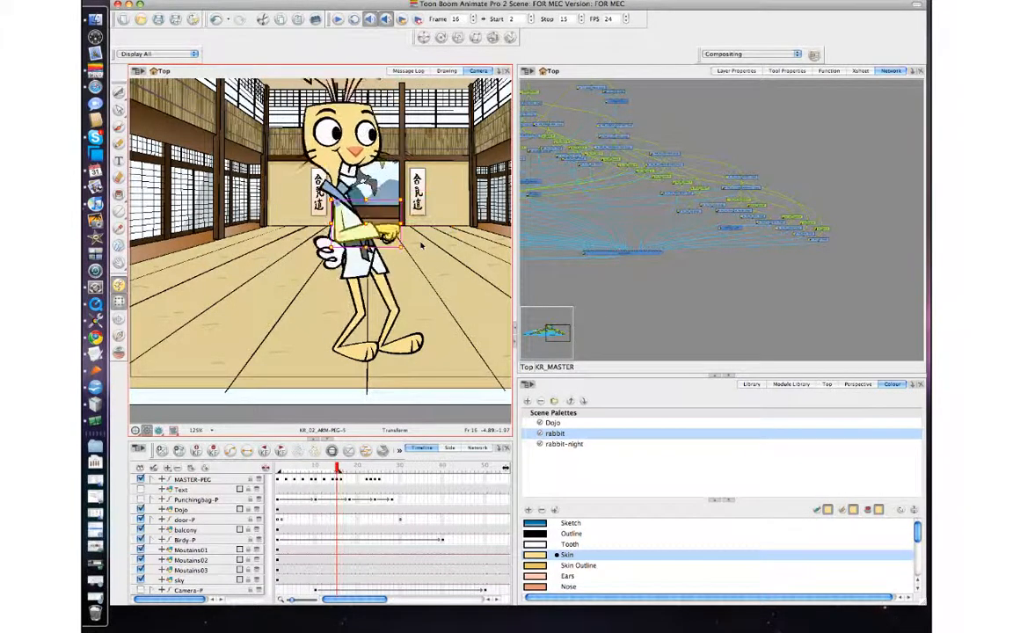
pyautogui.press('.')
# Step: Zoom in on the legs, then rotate and nudge the front thigh slightly at frame 15
pyautogui.click(389, 290)
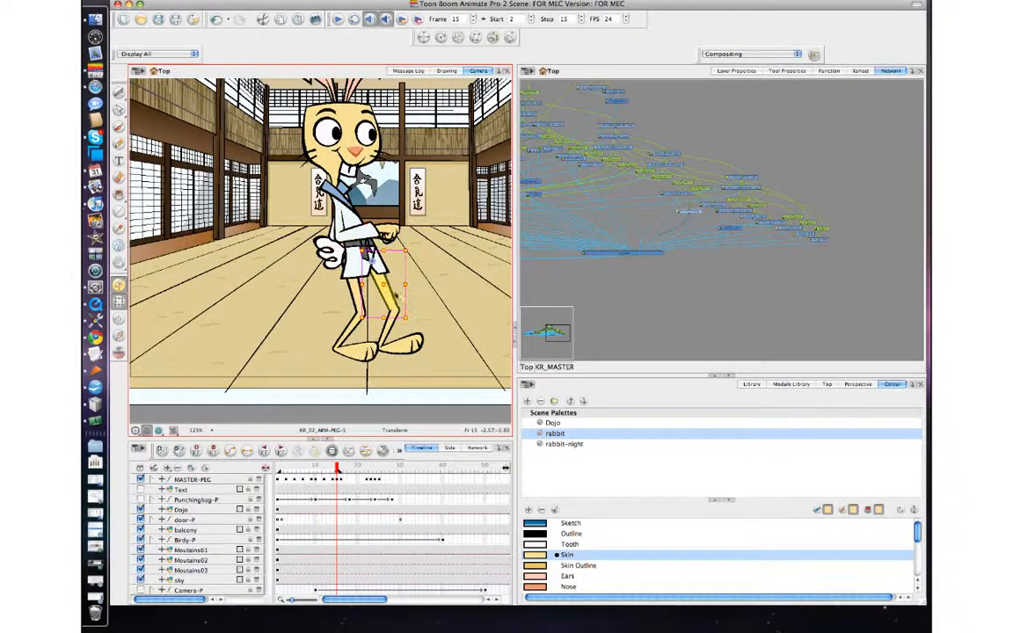
pyautogui.press('2')
pyautogui.press('2')
pyautogui.press('2')
pyautogui.moveTo(409, 298); pyautogui.dragTo(352, 254)
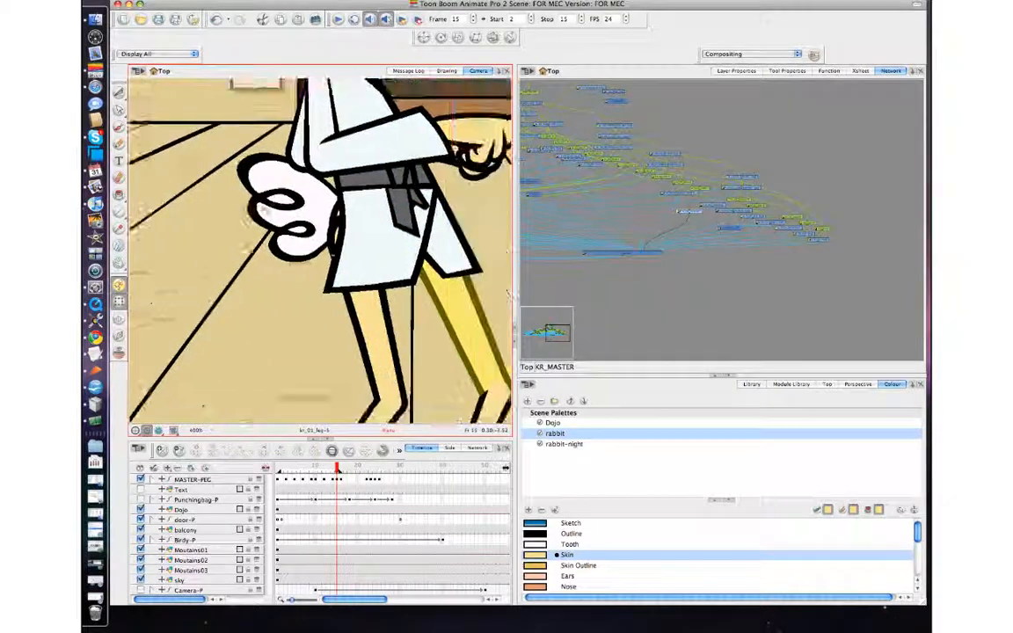
pyautogui.moveTo(265, 211); pyautogui.dragTo(202, 214)
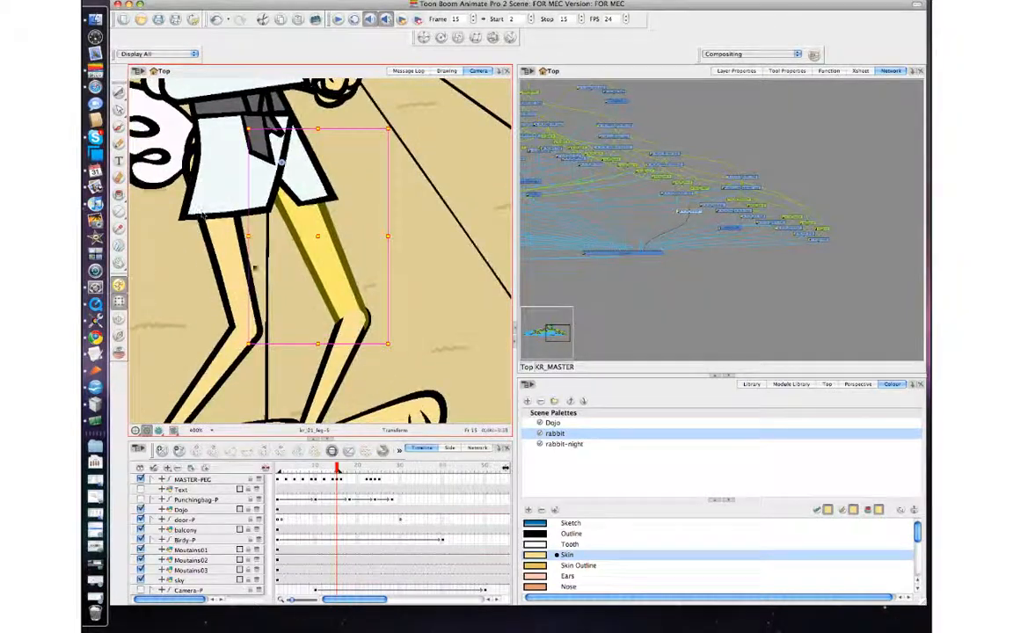
pyautogui.moveTo(399, 344); pyautogui.dragTo(410, 340)
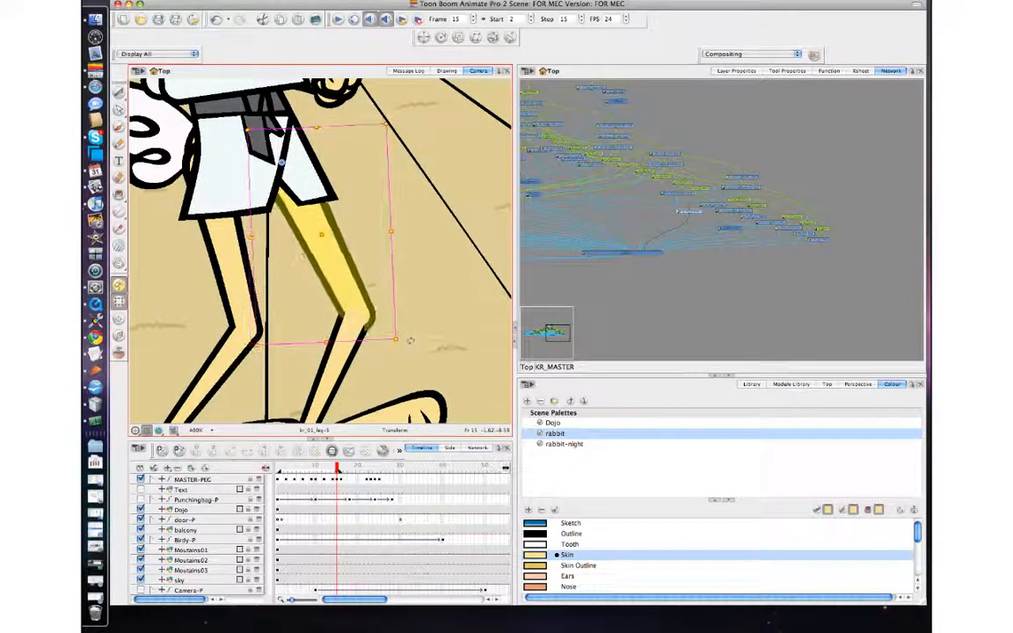
pyautogui.moveTo(334, 292); pyautogui.dragTo(341, 302)
# Step: Step between frames 14 and 16 to check the thigh motion
pyautogui.press(',')
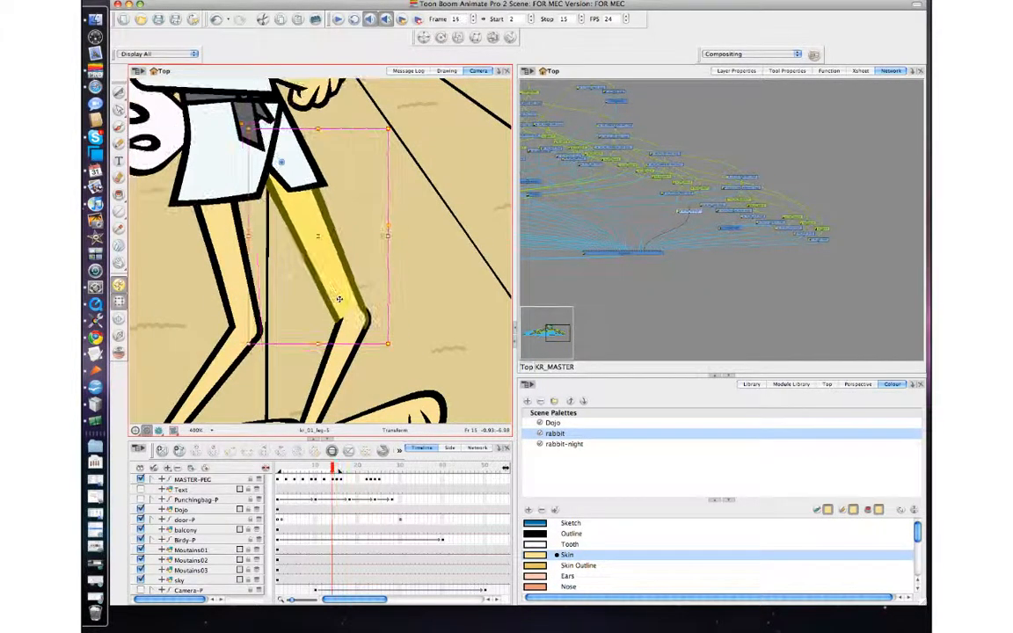
pyautogui.press('.')
pyautogui.press('.')
pyautogui.press(',')
pyautogui.press(',')
pyautogui.press('.')
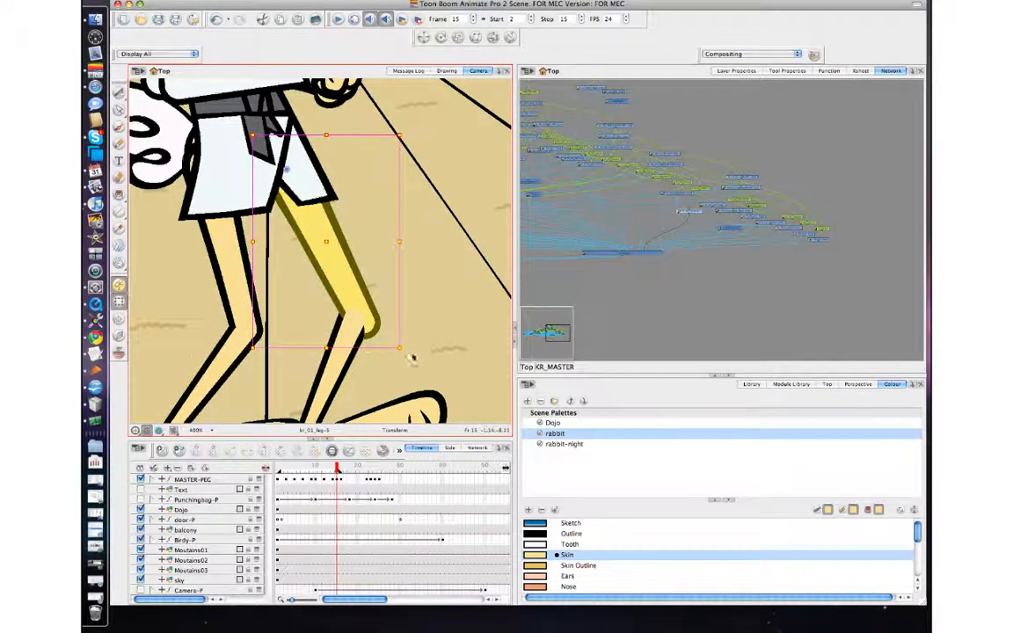
# Step: Select the front lower leg and rotate it slightly at frame 15
pyautogui.click(334, 366)
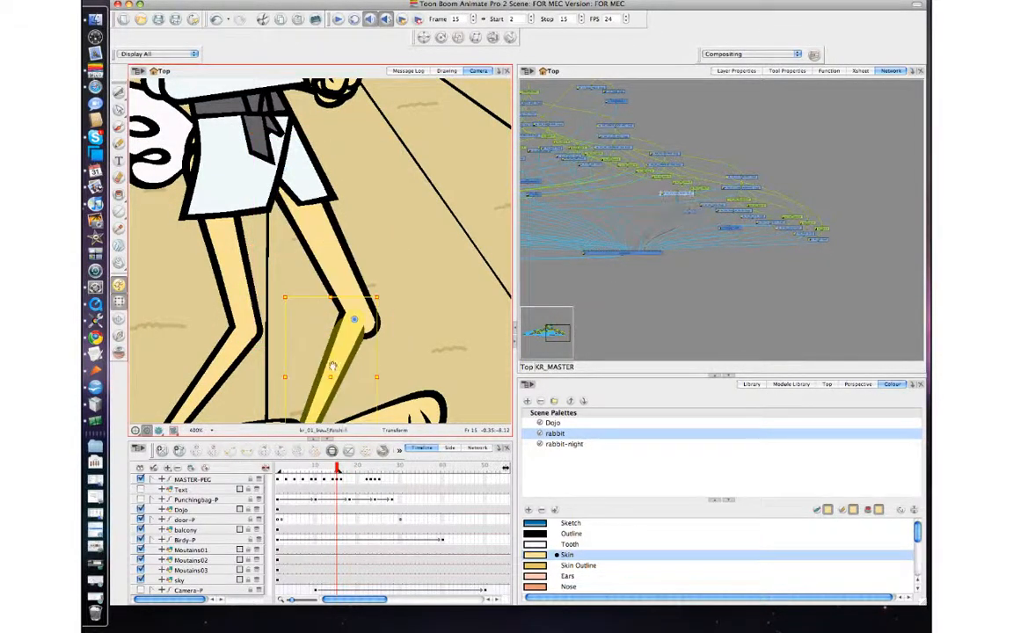
pyautogui.moveTo(332, 369); pyautogui.dragTo(337, 288)
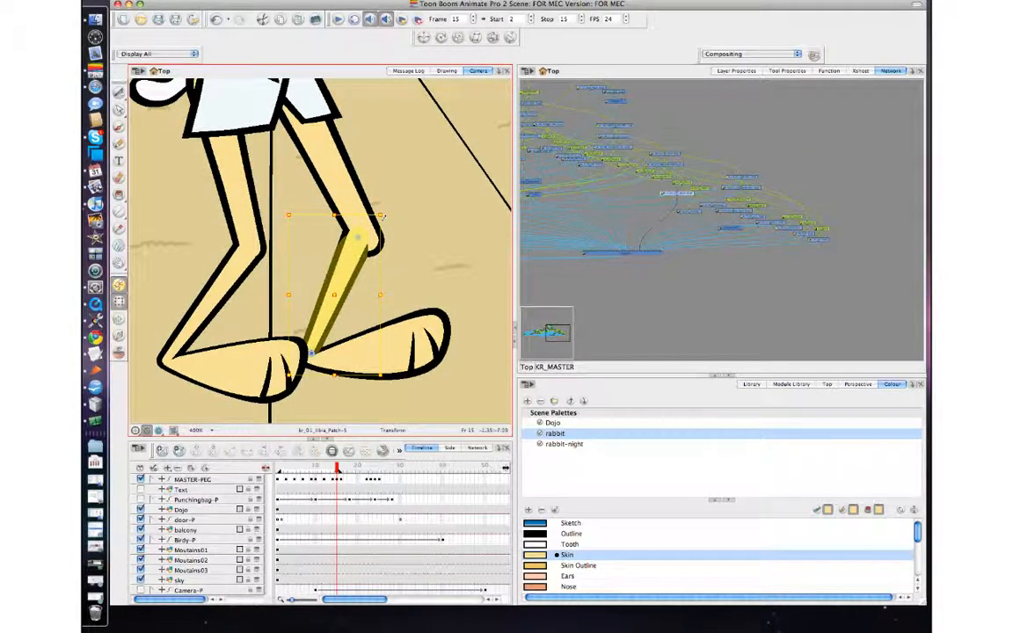
pyautogui.moveTo(382, 217); pyautogui.dragTo(395, 226)
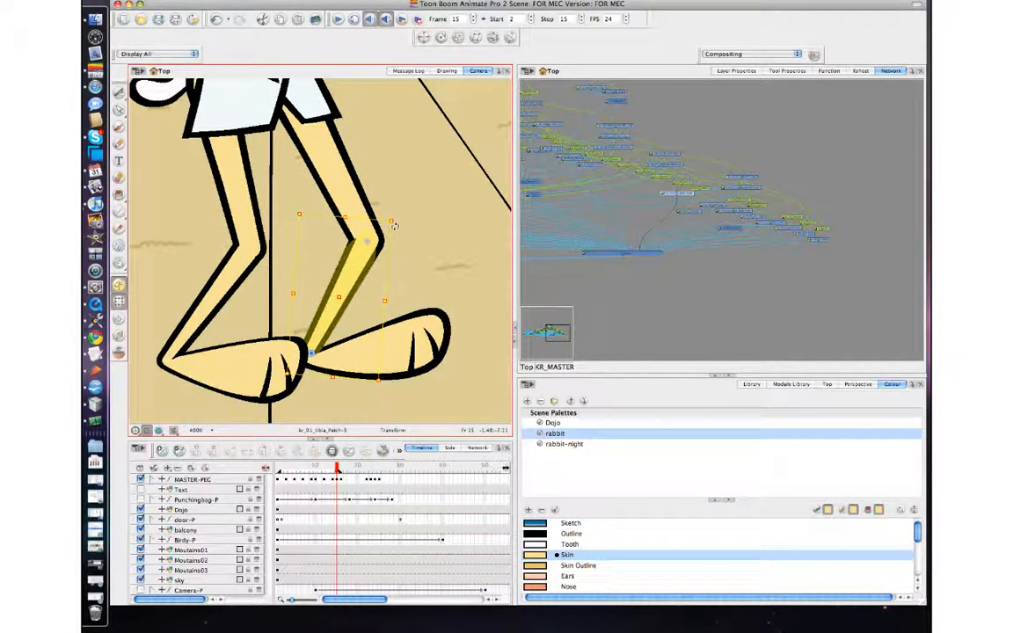
# Step: Step back and forth between frames 13 and 16 to check the lower leg motion
pyautogui.press(',')
pyautogui.press('.')
pyautogui.press(',')
pyautogui.press(',')
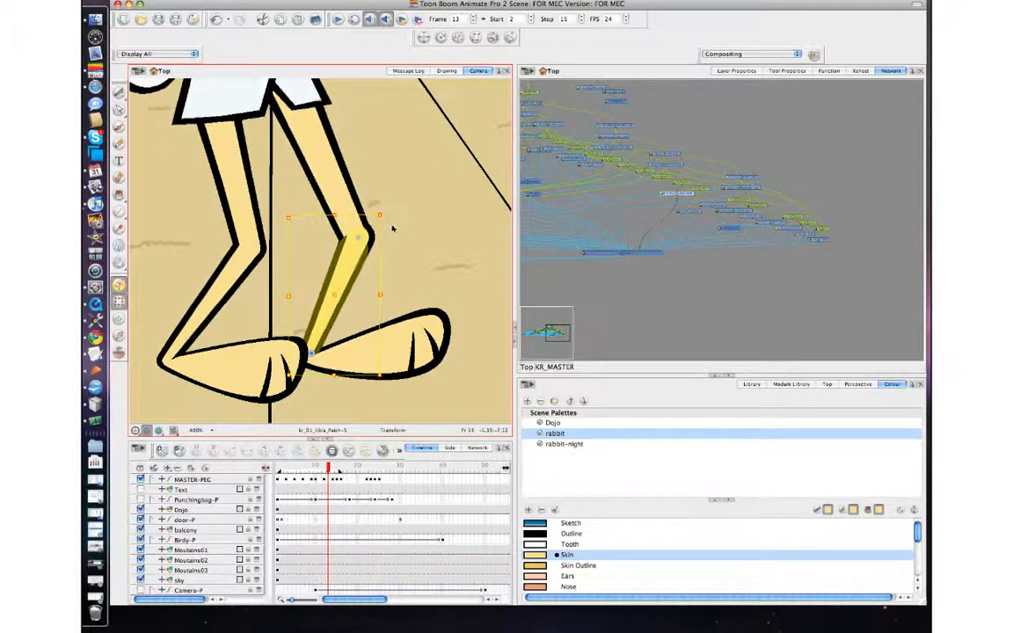
pyautogui.press('.')
pyautogui.press('.')
pyautogui.press(',')
pyautogui.press('.')
# Step: Select the back lower leg and rotate it slightly toward the front at frame 15
pyautogui.click(233, 282)
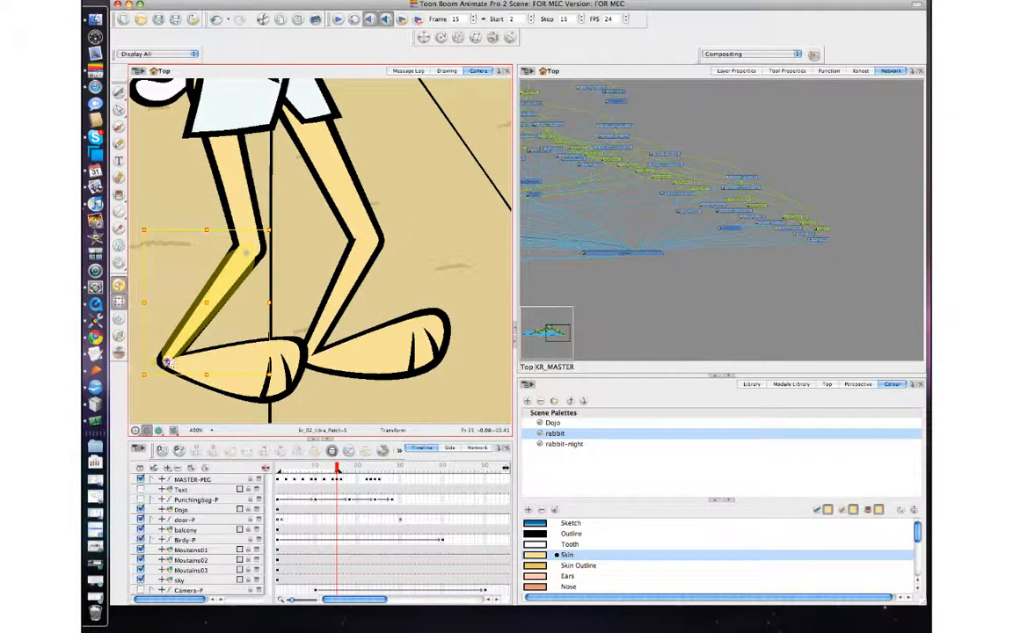
pyautogui.press(',')
pyautogui.press('.')
pyautogui.moveTo(272, 229); pyautogui.dragTo(252, 226)
# Step: Select the back thigh and step back and forth around frame 15 to review the leg motion
pyautogui.click(225, 195)
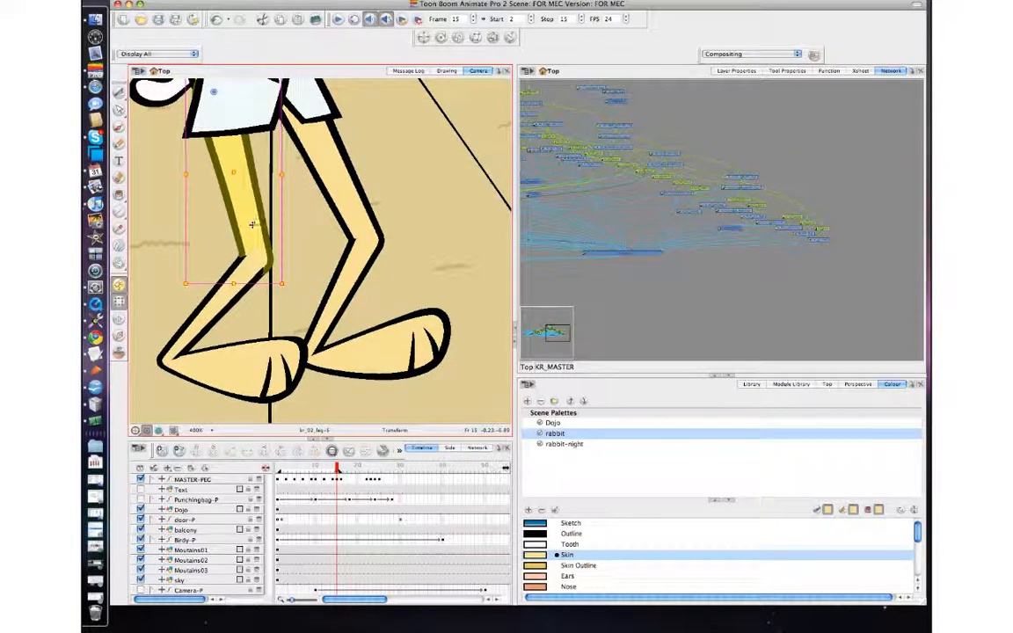
pyautogui.press(',')
pyautogui.press('.')
pyautogui.press('.')
pyautogui.press(',')
pyautogui.press(',')
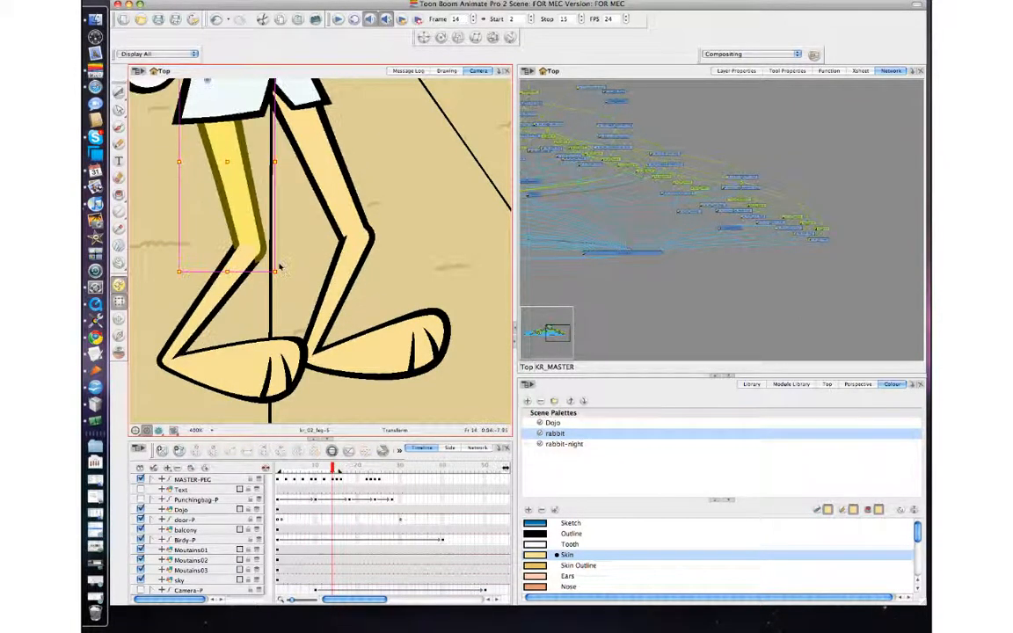
pyautogui.press('.')
pyautogui.press('.')
pyautogui.press(',')
pyautogui.press(',')
pyautogui.press('.')
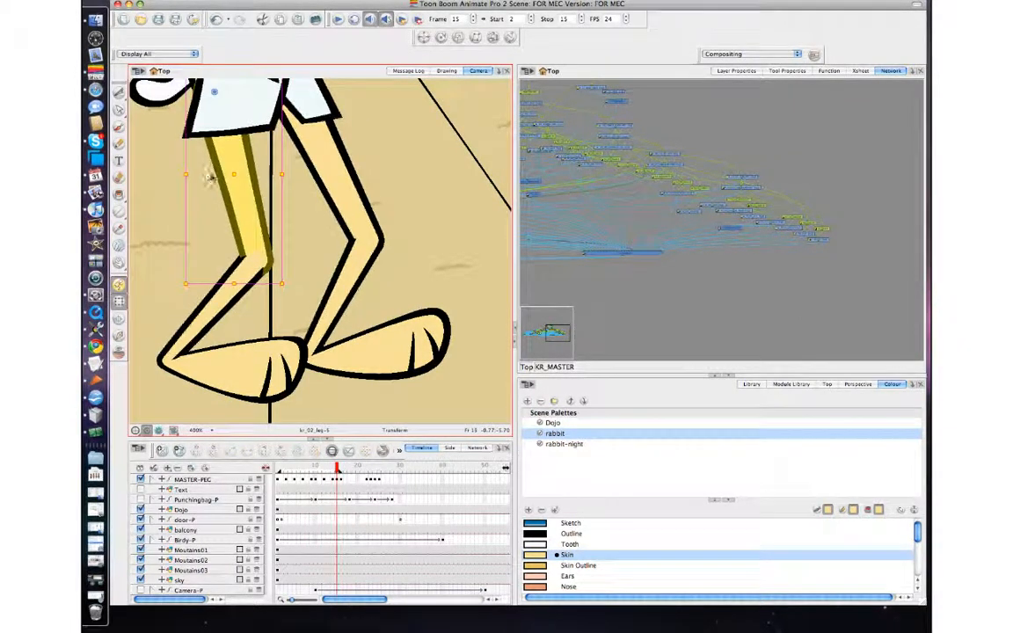
# Step: Step back and forth between frames 14 and 16 to review the back leg motion
pyautogui.press(',')
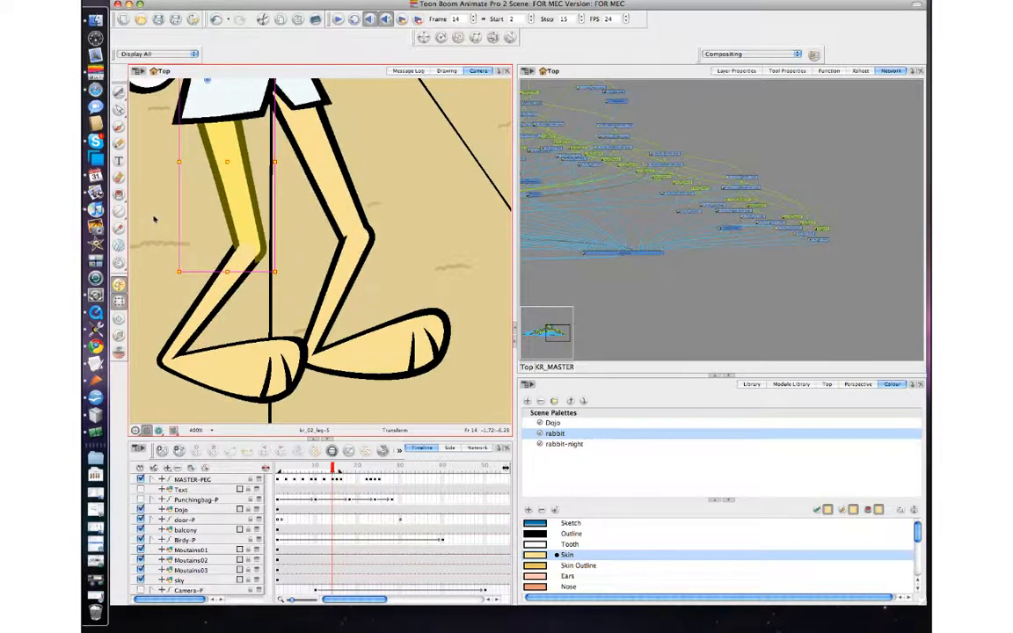
pyautogui.press('.')
pyautogui.press(',')
pyautogui.press('.')
pyautogui.press(',')
pyautogui.press(',')
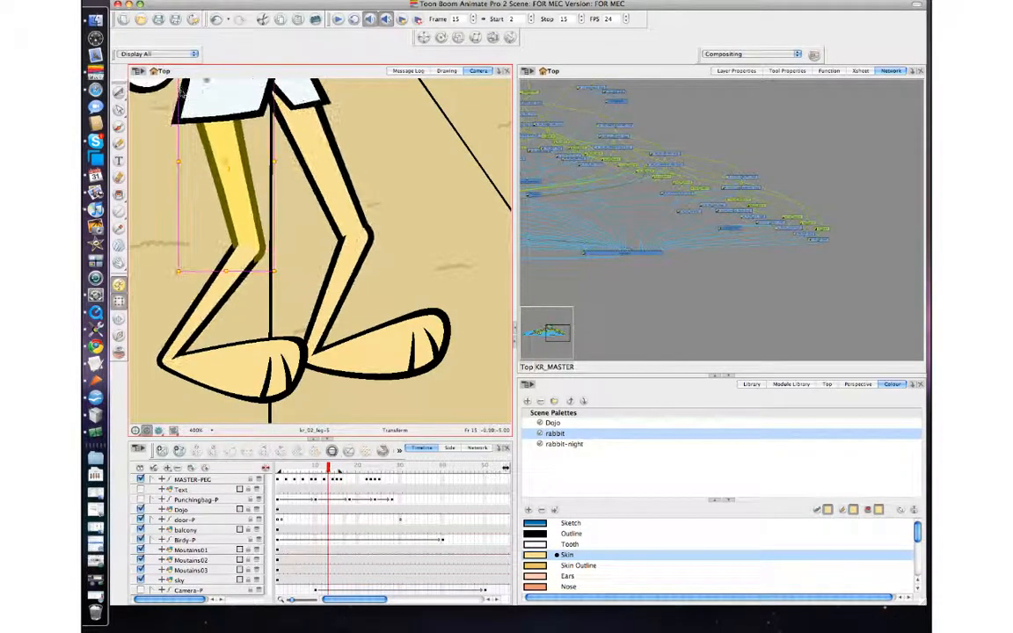
pyautogui.press('.')
pyautogui.press('.')
pyautogui.press('.')
pyautogui.press(',')
pyautogui.press(',')
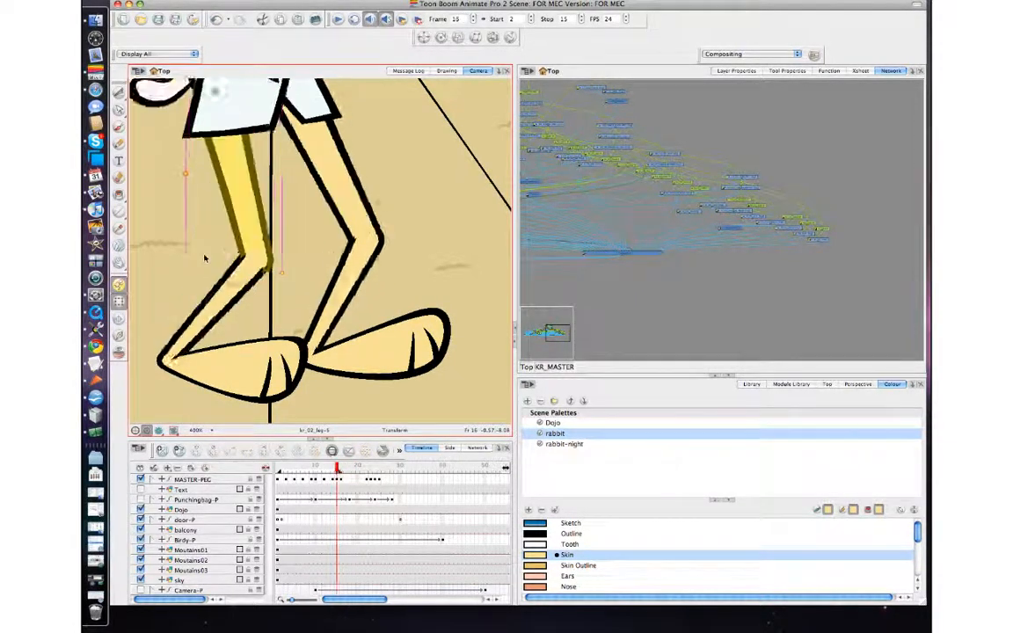
# Step: Select the punching arm and nudge it slightly upward at frame 15, stepping between frames 14 and 16 to check it
pyautogui.scroll(-4, 312, 260)
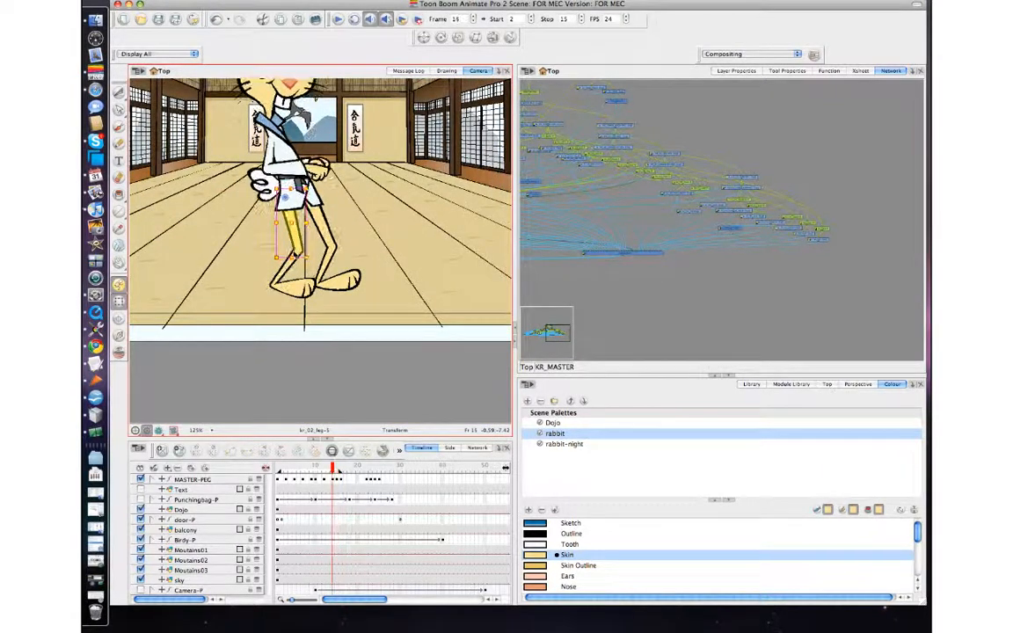
pyautogui.press('.')
pyautogui.press('.')
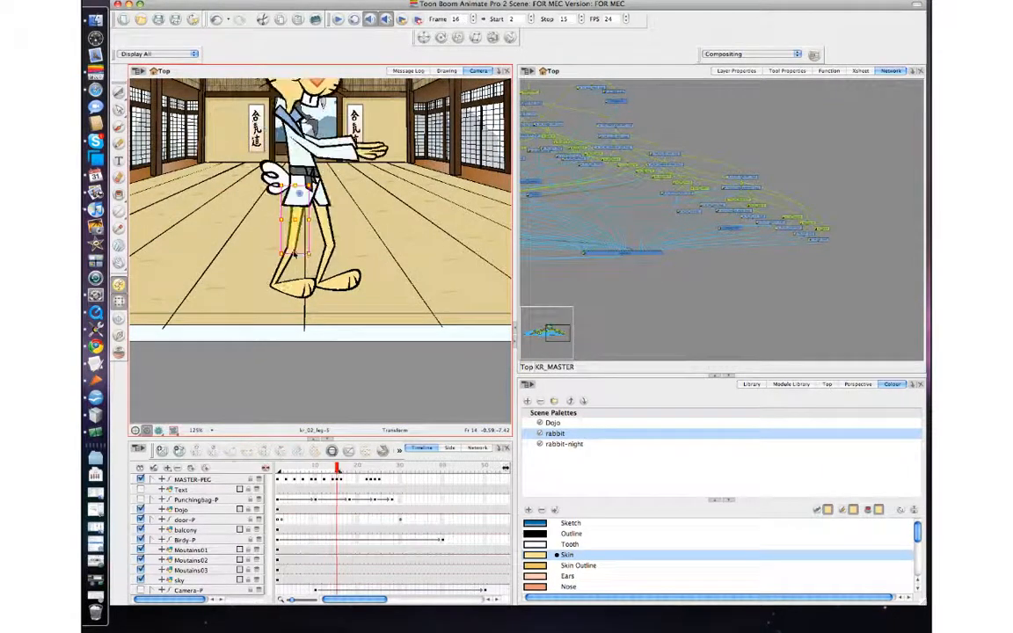
pyautogui.press(',')
pyautogui.press(',')
pyautogui.press('.')
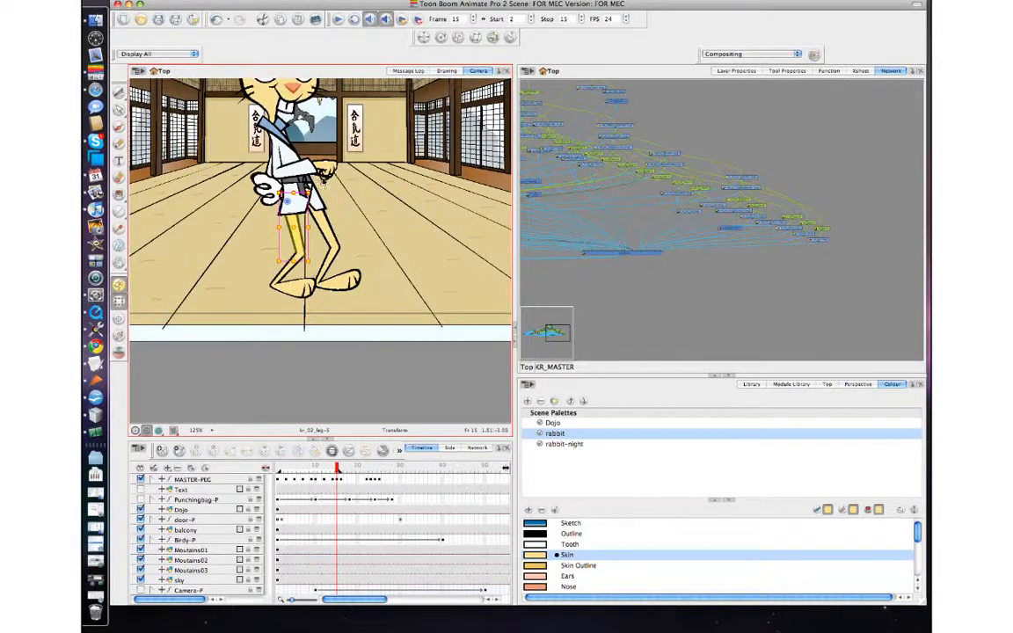
pyautogui.click(347, 184)
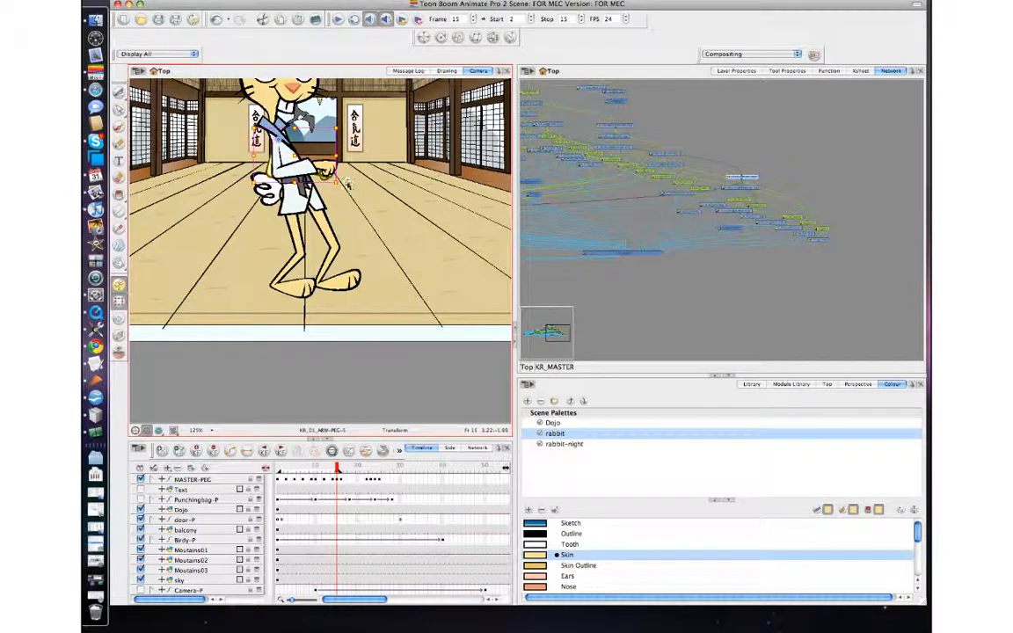
pyautogui.moveTo(345, 180); pyautogui.dragTo(357, 172)
pyautogui.press(',')
pyautogui.press(',')
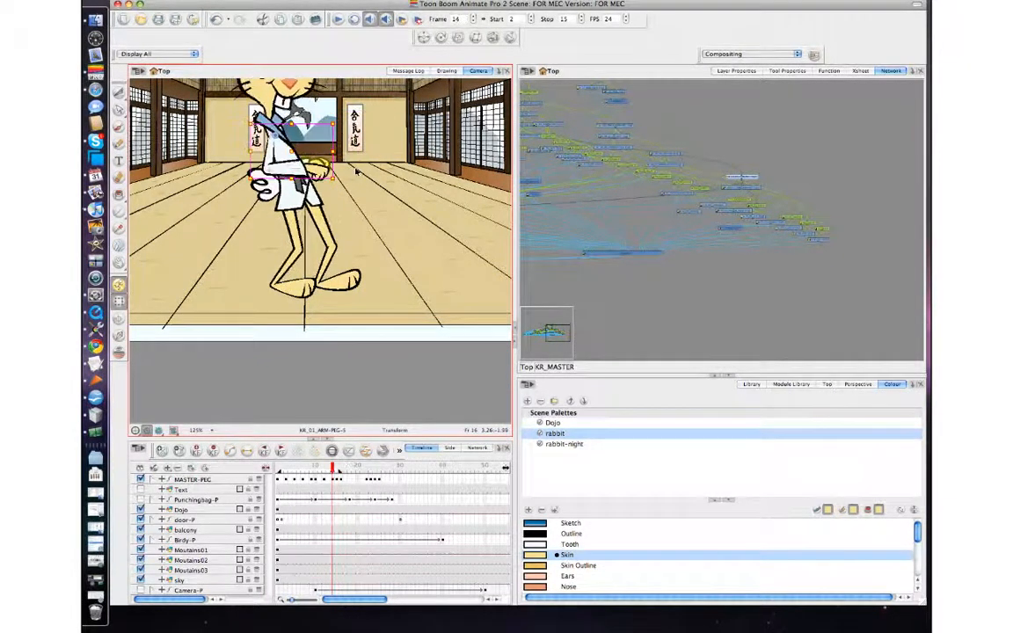
pyautogui.press(',')
pyautogui.press('.')
pyautogui.press('.')
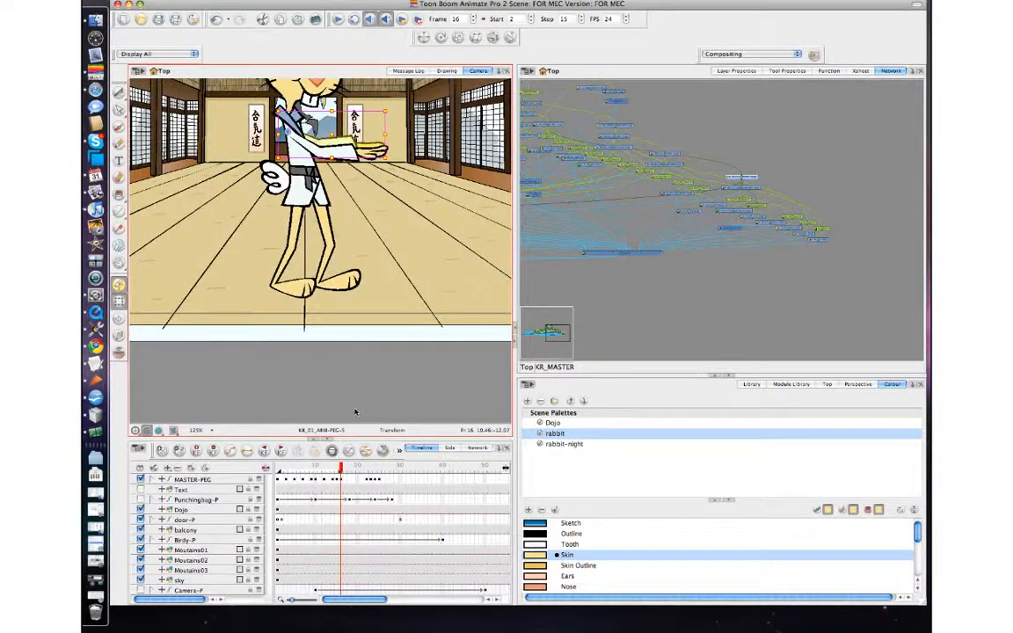
# Step: Select the master peg and step back and forth between frames 14 and 17 to review the punch
pyautogui.click(345, 480)
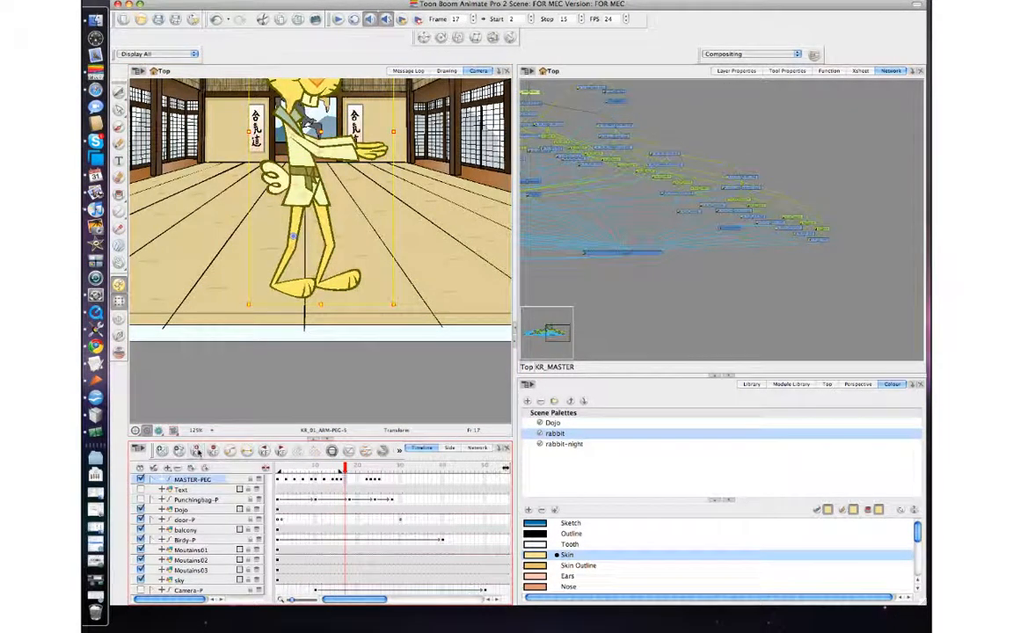
pyautogui.click(341, 481)
pyautogui.press(',')
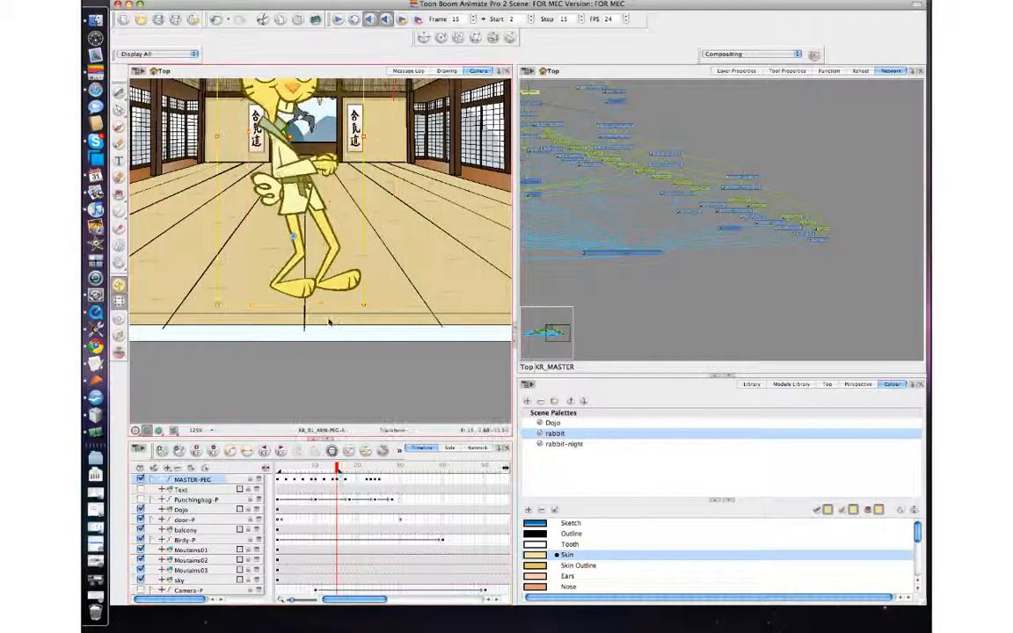
pyautogui.press(',')
pyautogui.press('.')
pyautogui.press('.')
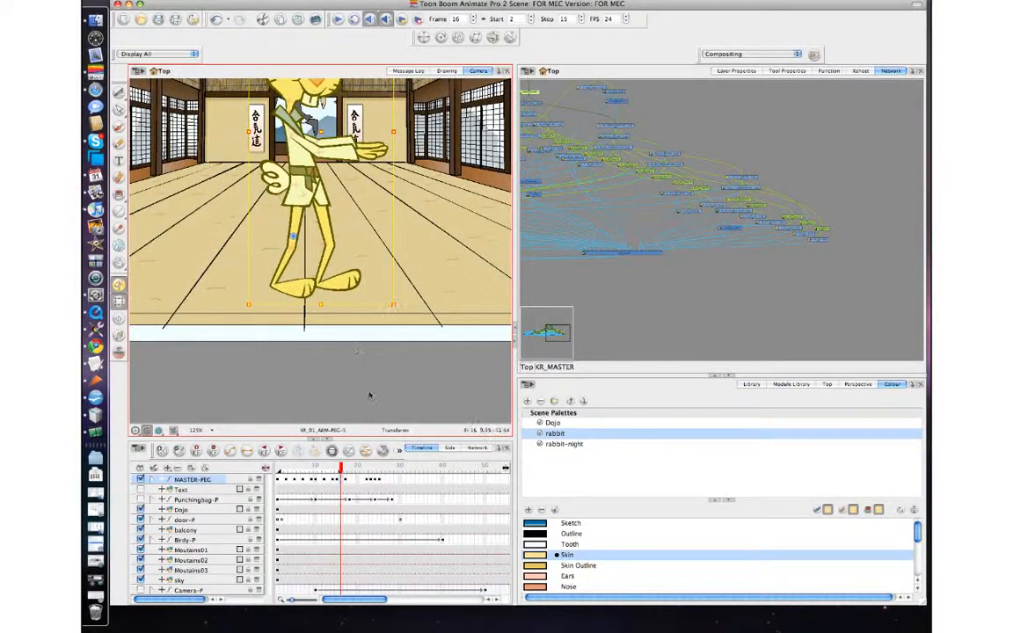
pyautogui.press(',')
pyautogui.press('.')
pyautogui.press(',')
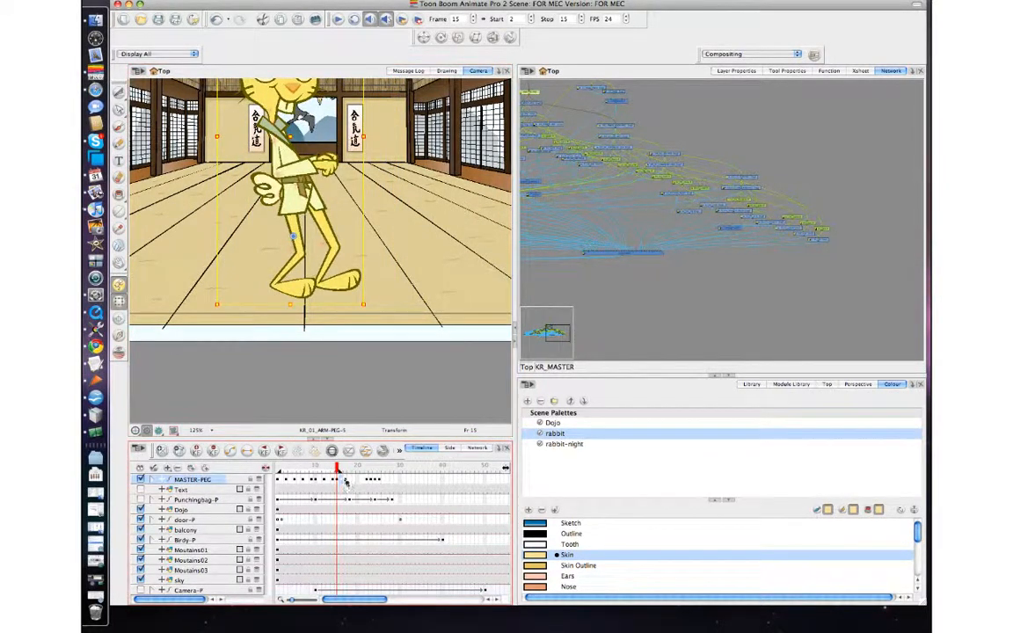
pyautogui.press('.')
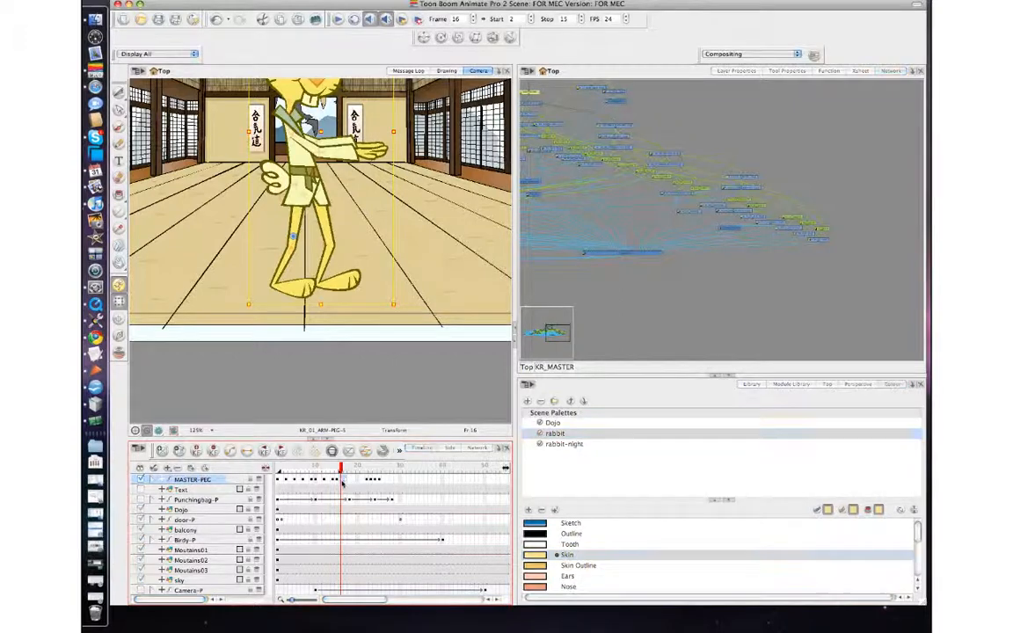
pyautogui.press(',')
pyautogui.press('.')
pyautogui.press(',')
pyautogui.press(',')
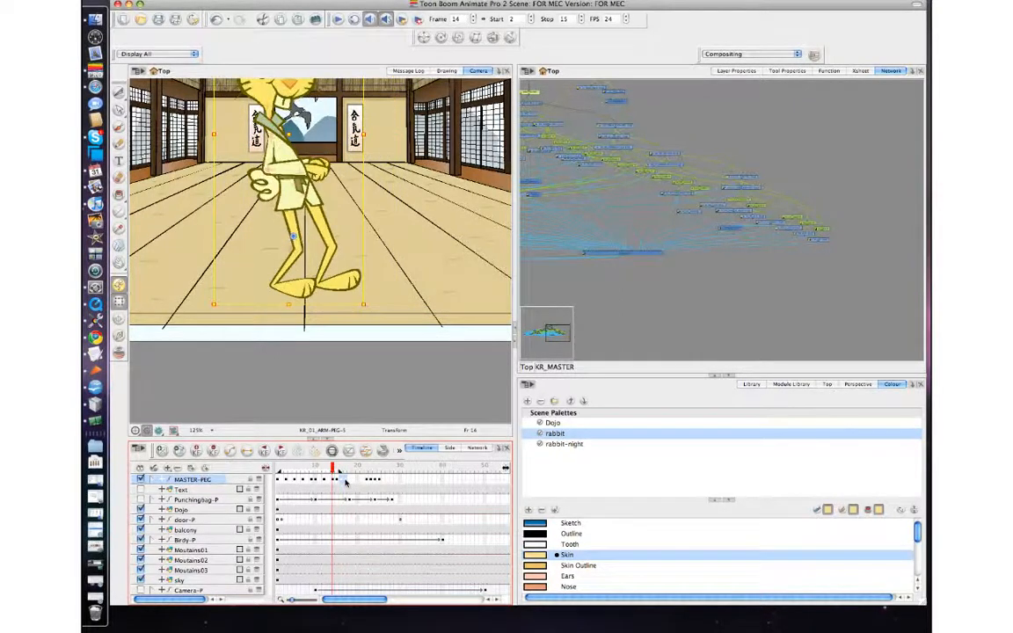
pyautogui.press('.')
pyautogui.press('.')
pyautogui.press(',')
pyautogui.press(',')
pyautogui.press('.')
pyautogui.press('.')
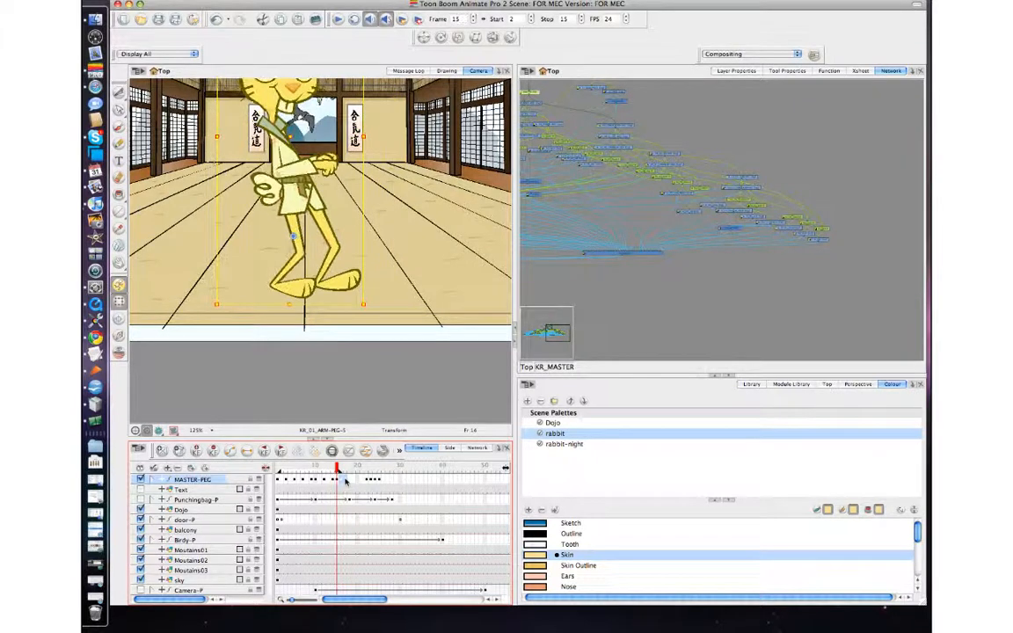
pyautogui.press(',')
pyautogui.press(',')
pyautogui.press('.')
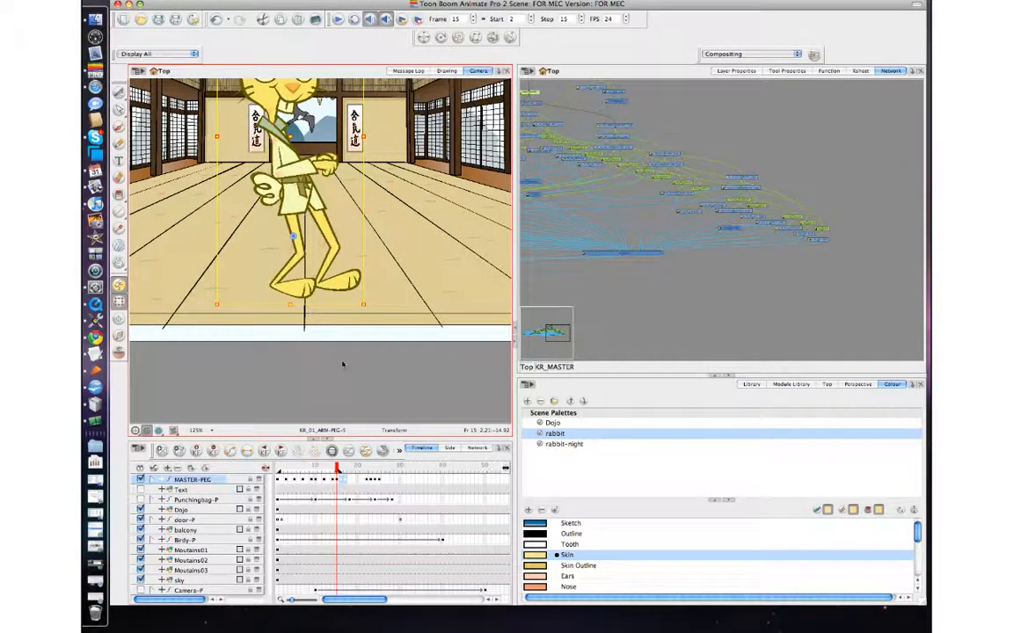
pyautogui.press('.')
pyautogui.press(',')
pyautogui.press('.')
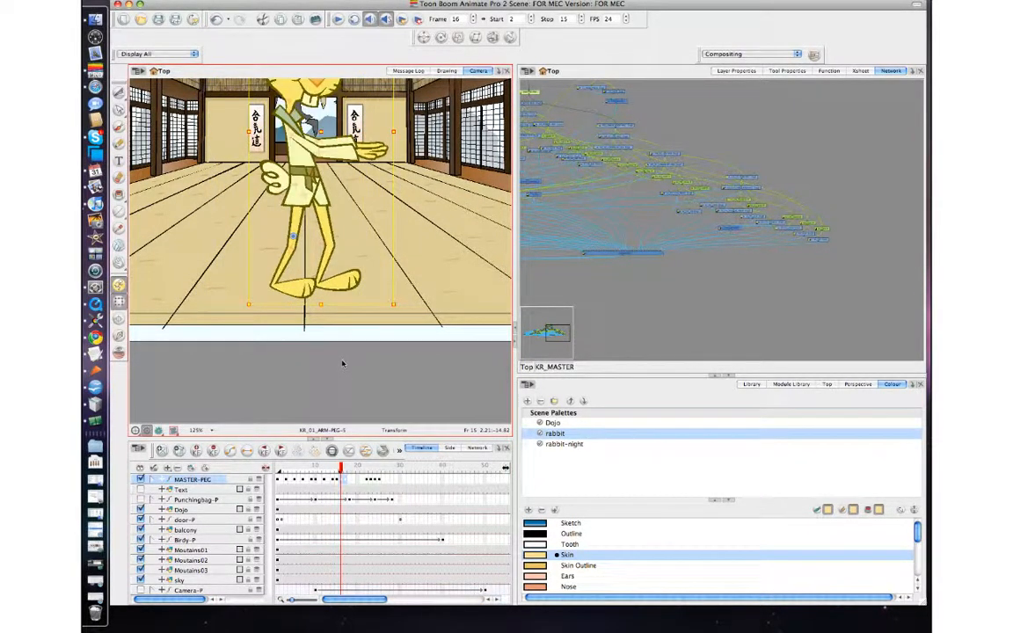
pyautogui.press(',')
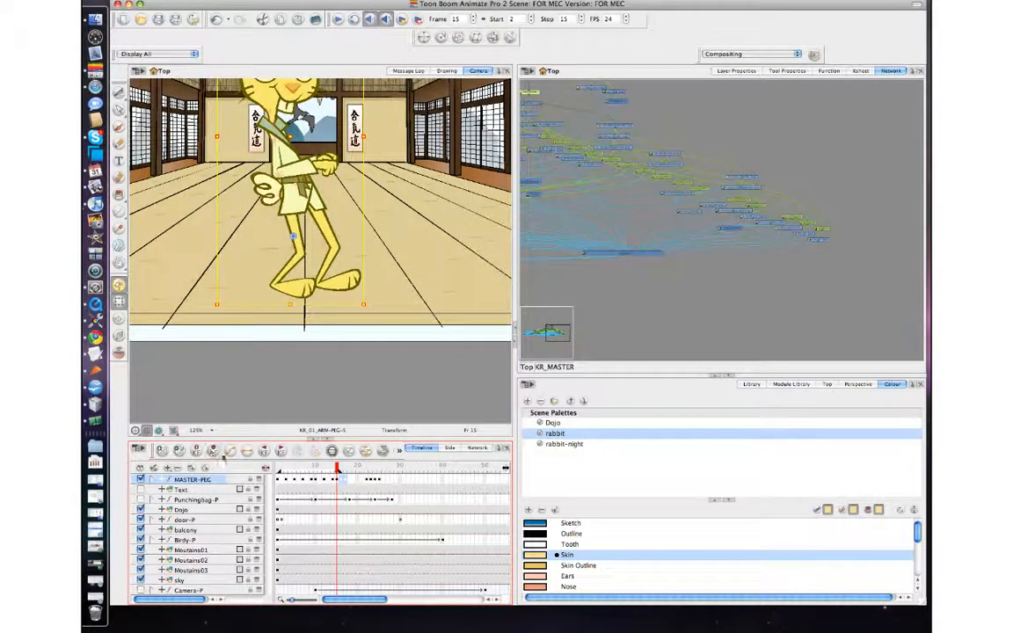
# Step: Adjust the master peg keyframe at frame 16 and step between frames 15 and 17 to review the punch
pyautogui.click(341, 481)
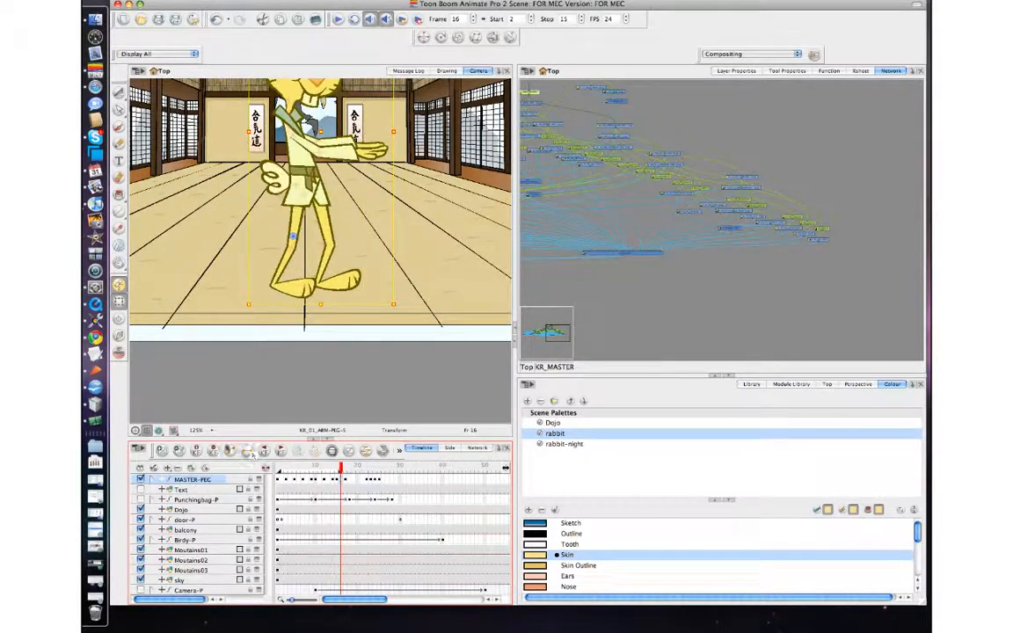
pyautogui.click(214, 450)
pyautogui.press('.')
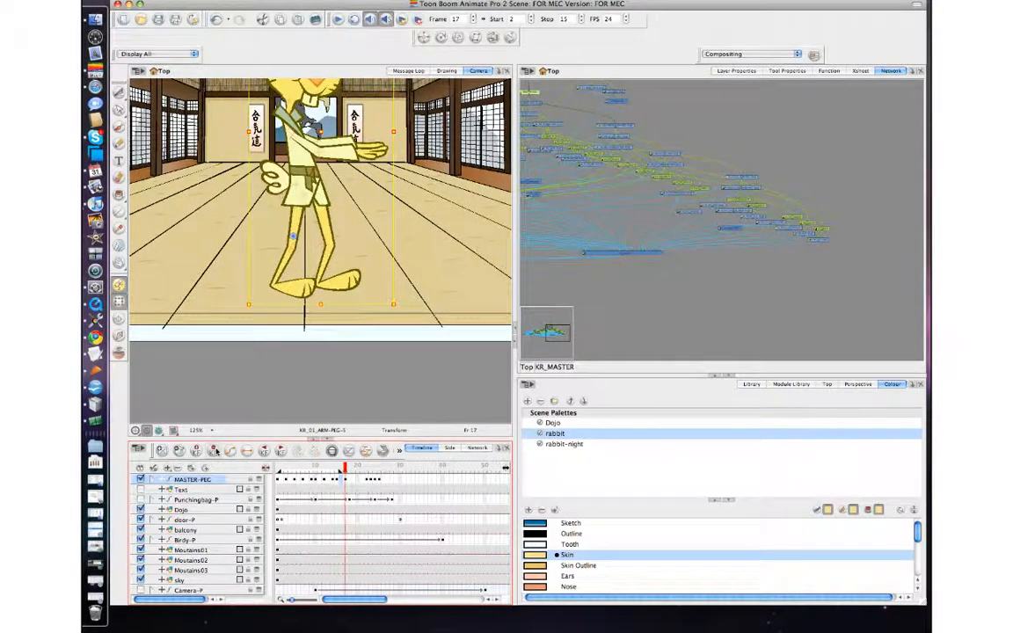
pyautogui.press(',')
pyautogui.press(',')
pyautogui.press('.')
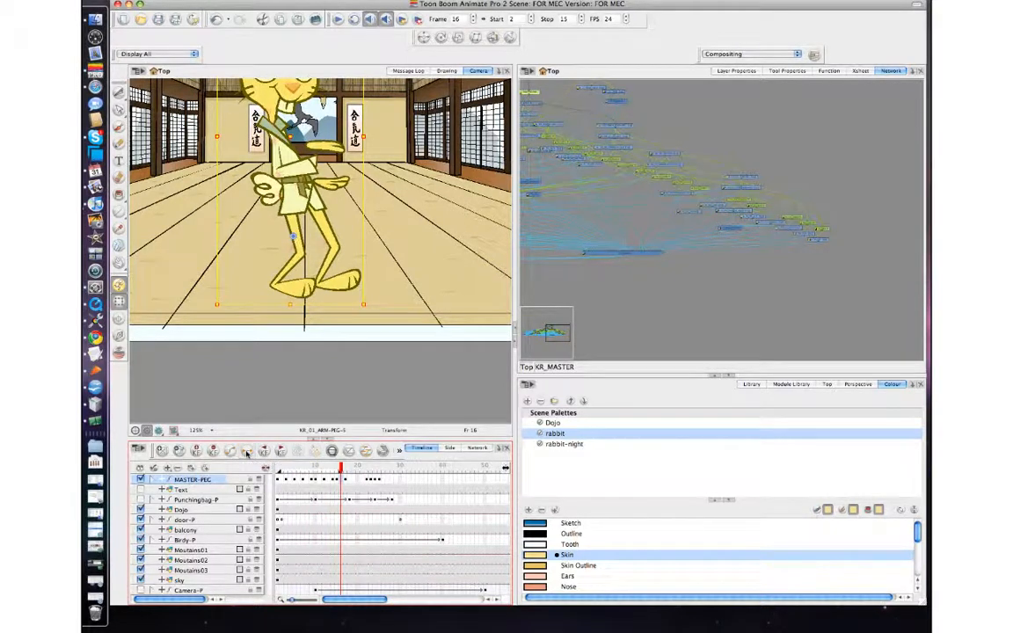
pyautogui.press(',')
pyautogui.press('.')
pyautogui.press('.')
pyautogui.press(',')
pyautogui.press('.')
pyautogui.press(',')
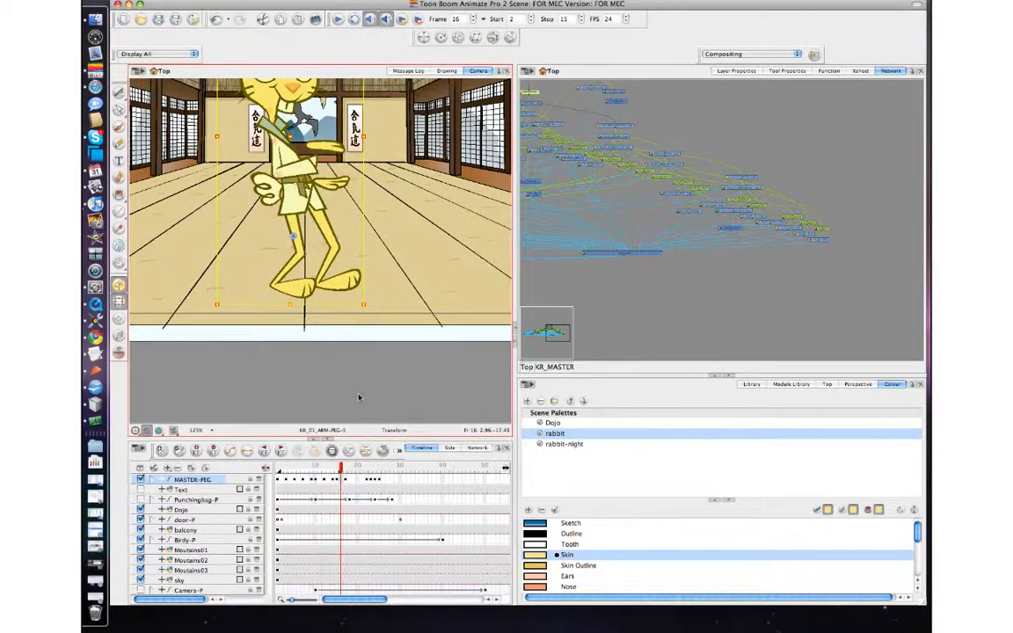
pyautogui.press(',')
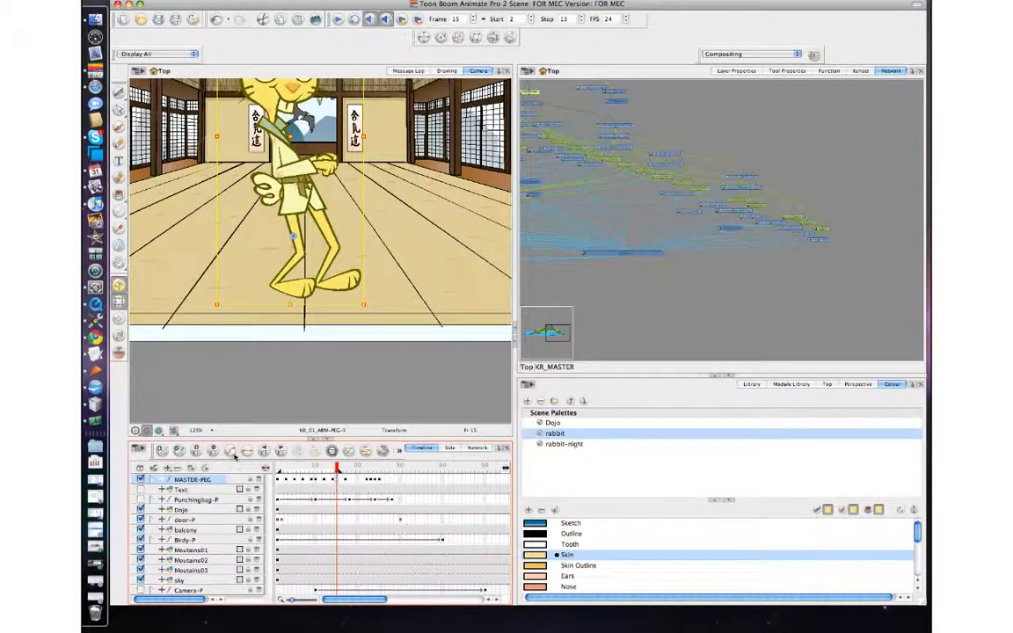
pyautogui.press('.')
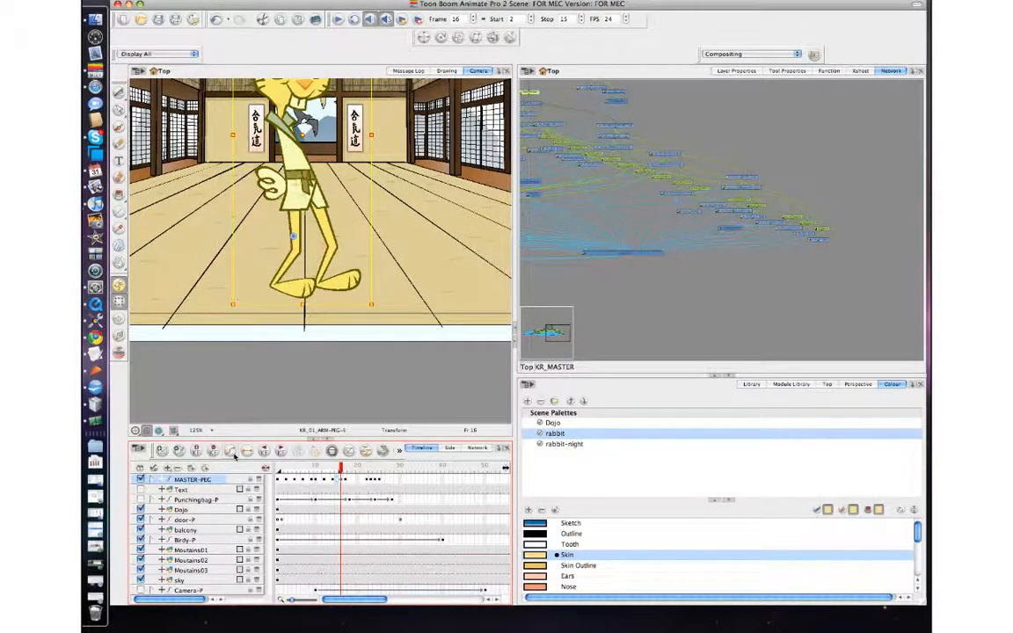
pyautogui.press('.')
pyautogui.press(',')
pyautogui.press(',')
pyautogui.press('.')
pyautogui.press('.')
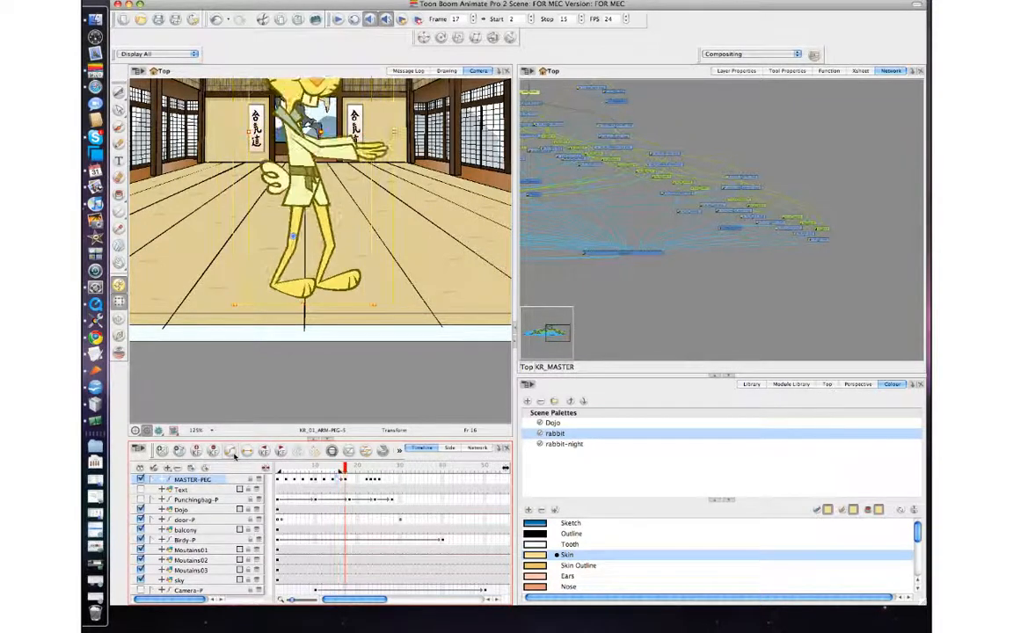
pyautogui.press(',')
pyautogui.press(',')
pyautogui.press('.')
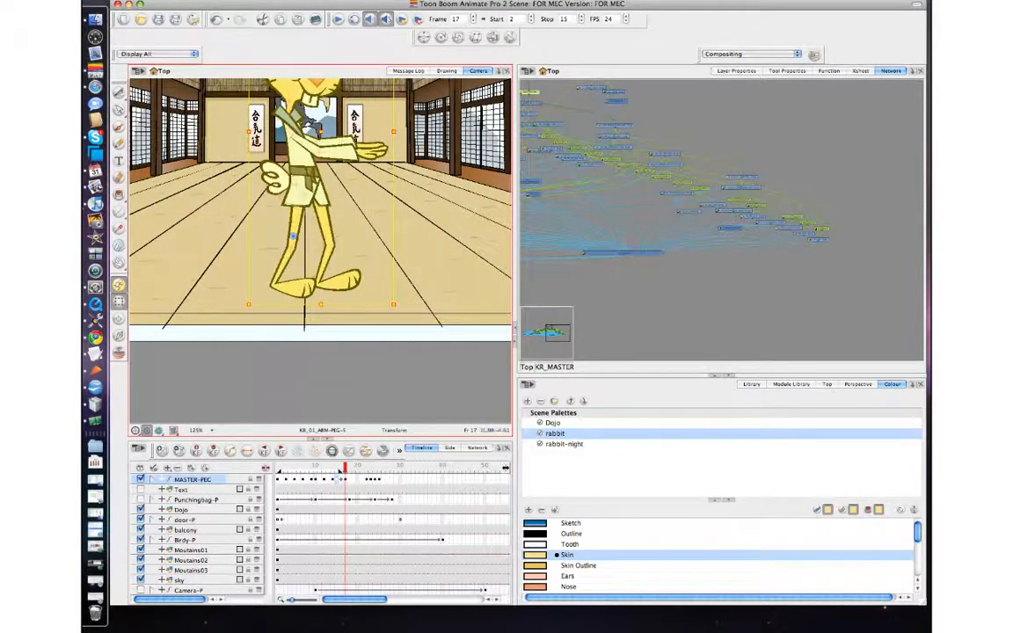
# Step: Select the extended arm at frame 17 and step between frames 15 and 17 to review the arm motion
pyautogui.click(297, 364)
pyautogui.click(374, 161)
pyautogui.click(374, 157)
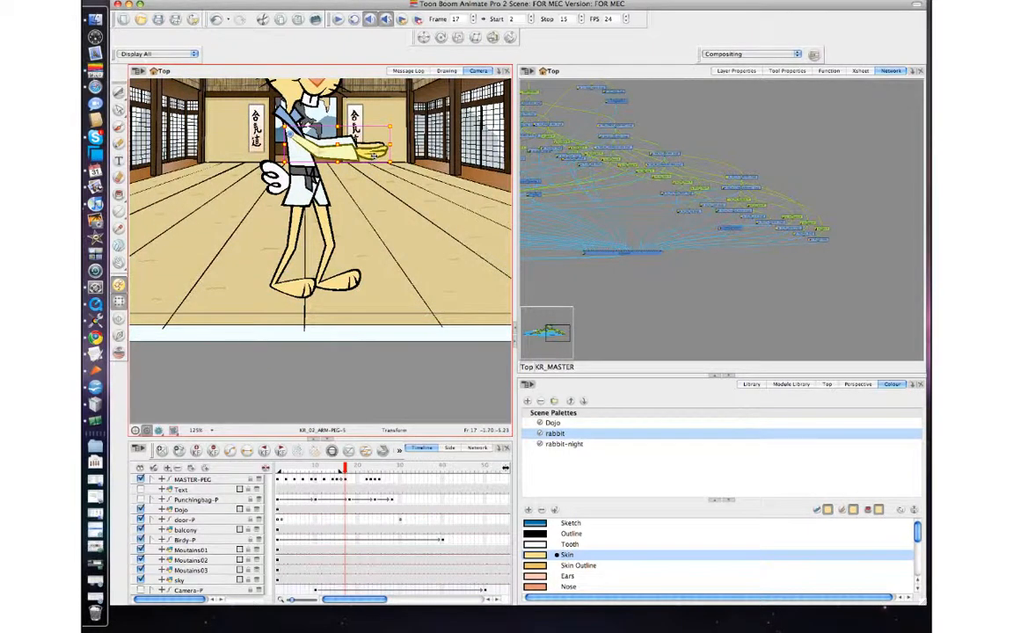
pyautogui.press(',')
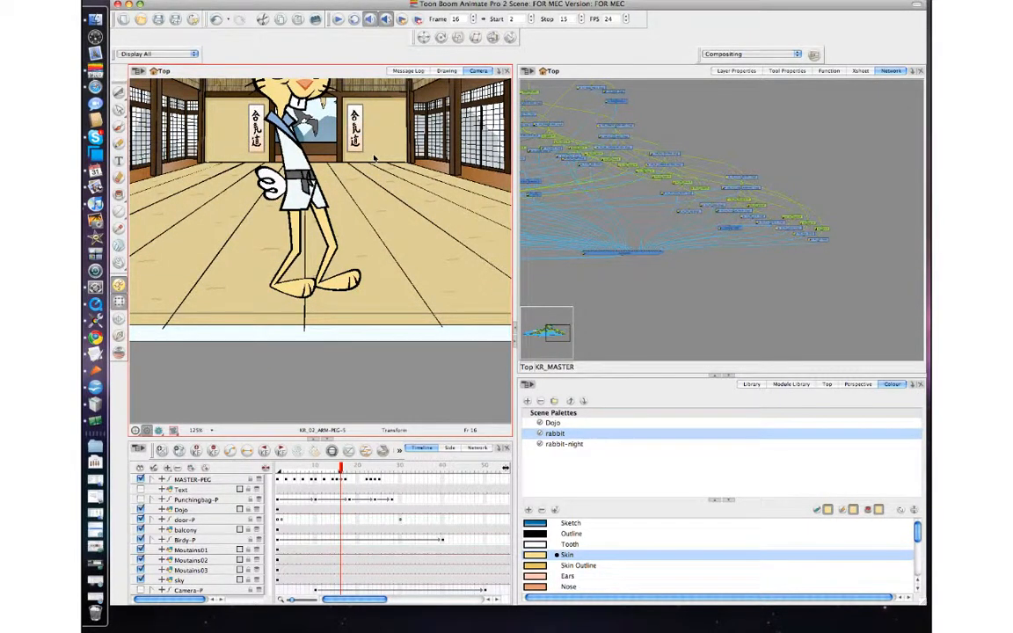
pyautogui.press('1')
pyautogui.press('1')
pyautogui.press('1')
pyautogui.press('2')
pyautogui.press('2')
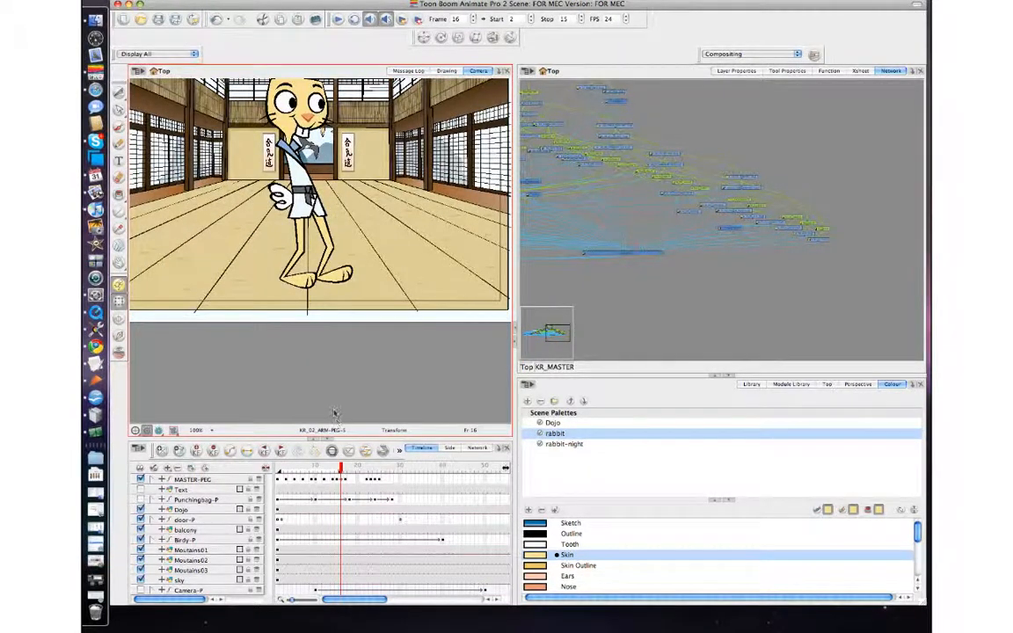
pyautogui.press('.')
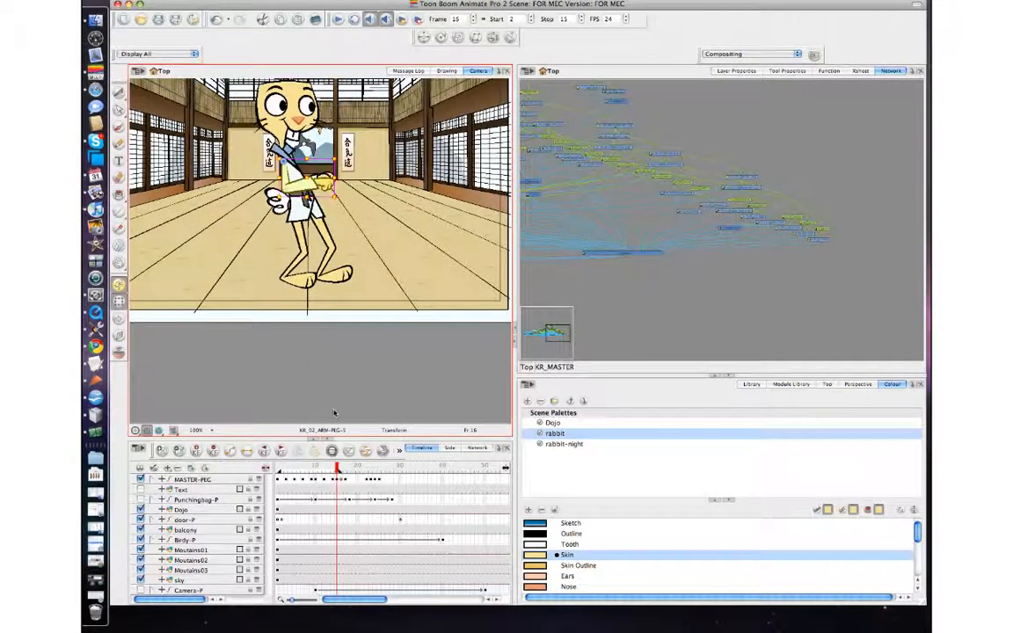
pyautogui.press(',')
pyautogui.press(',')
pyautogui.press('.')
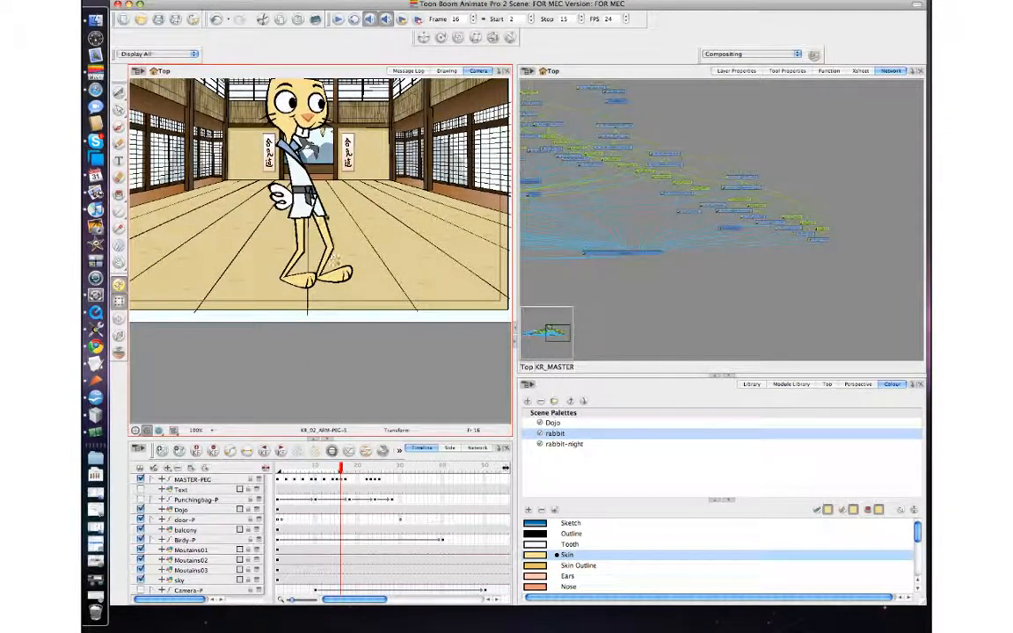
pyautogui.press('.')
# Step: Select the extended arm at frame 17 and paste its pose onto frame 16
pyautogui.click(356, 171)
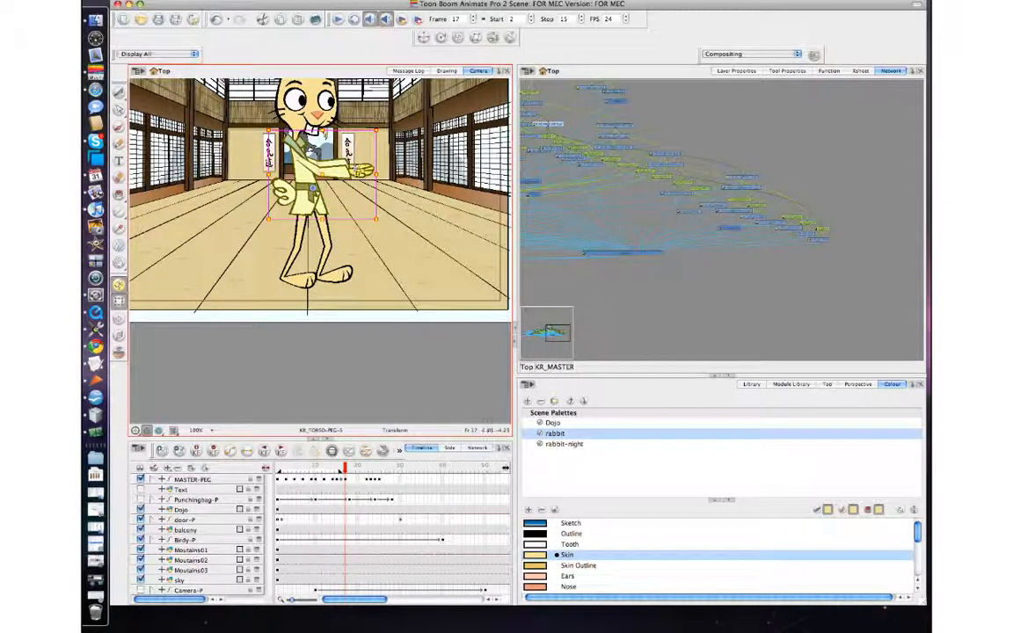
pyautogui.click(358, 175)
pyautogui.press('b')
pyautogui.press('b')
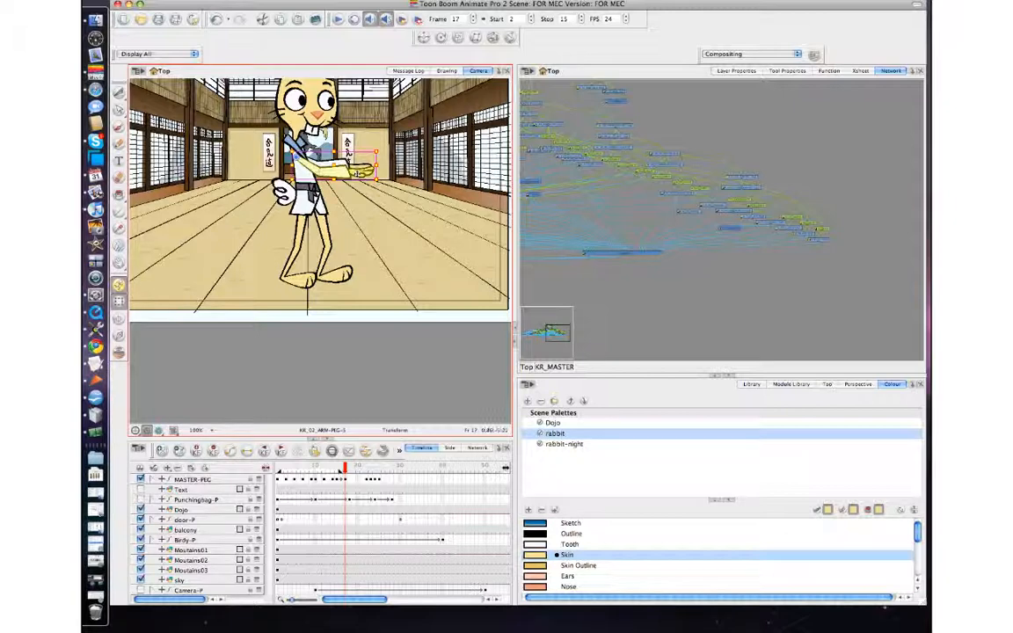
pyautogui.press(',')
pyautogui.press('super+v')
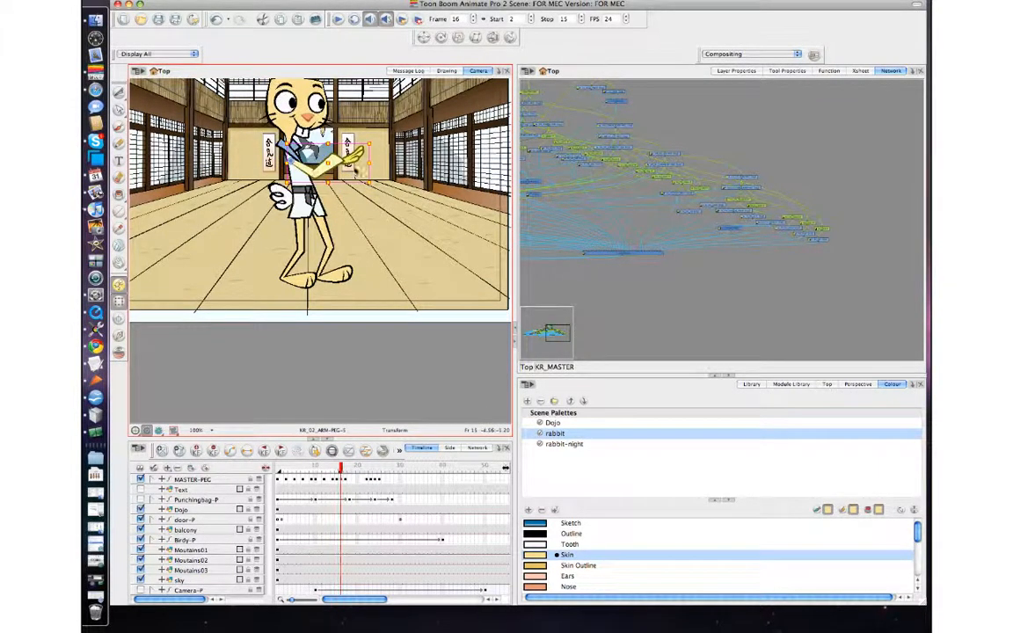
# Step: Step back and forth between frames 15 and 18 to review the arm's punch motion
pyautogui.press('.')
pyautogui.press(',')
pyautogui.press('.')
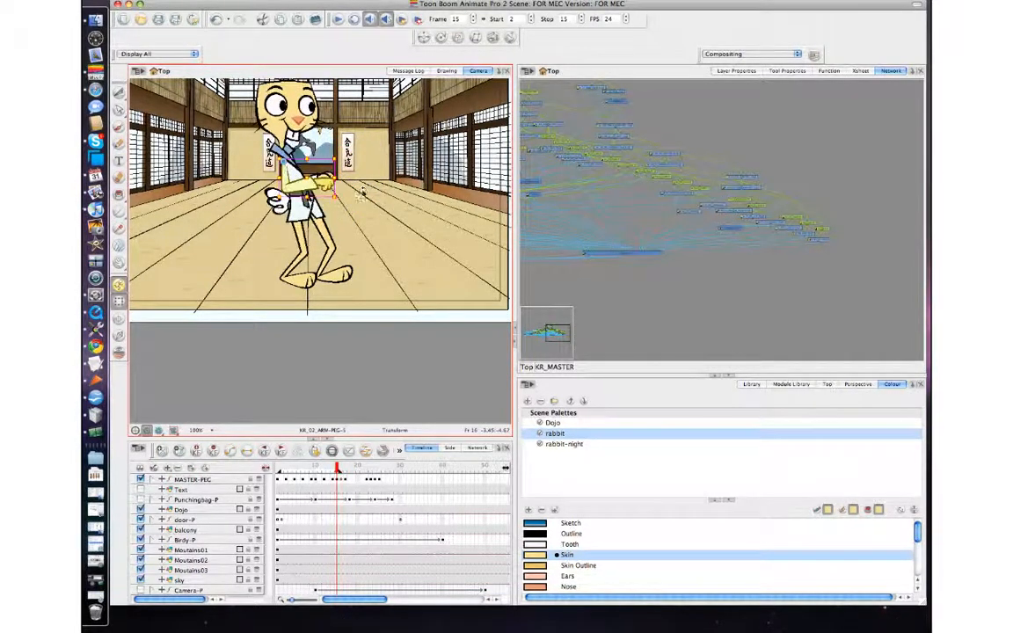
pyautogui.press(',')
pyautogui.press(',')
pyautogui.press('.')
pyautogui.press('.')
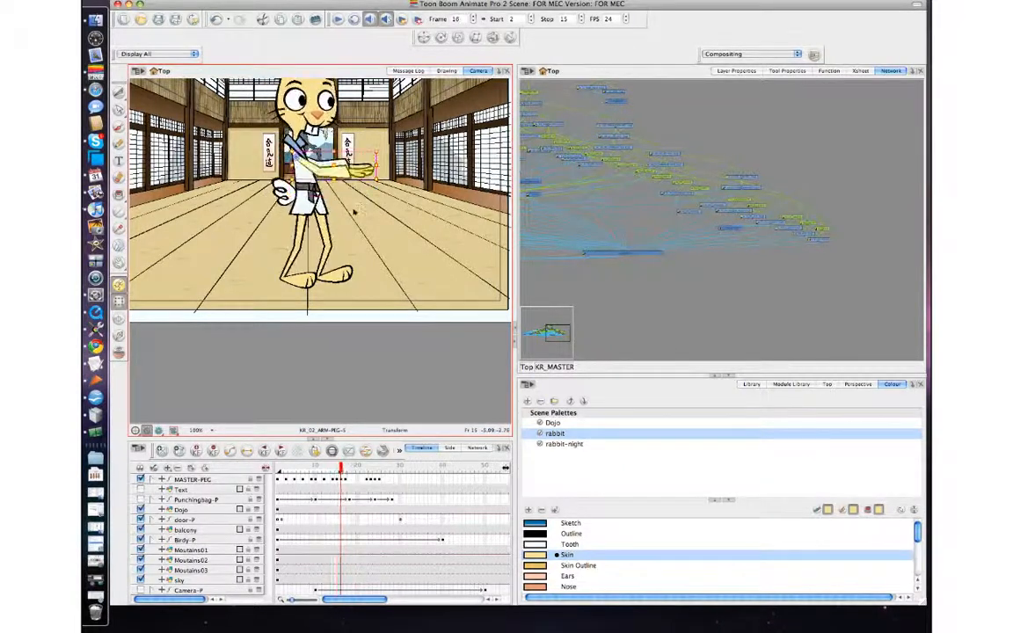
pyautogui.press(',')
pyautogui.click(352, 347)
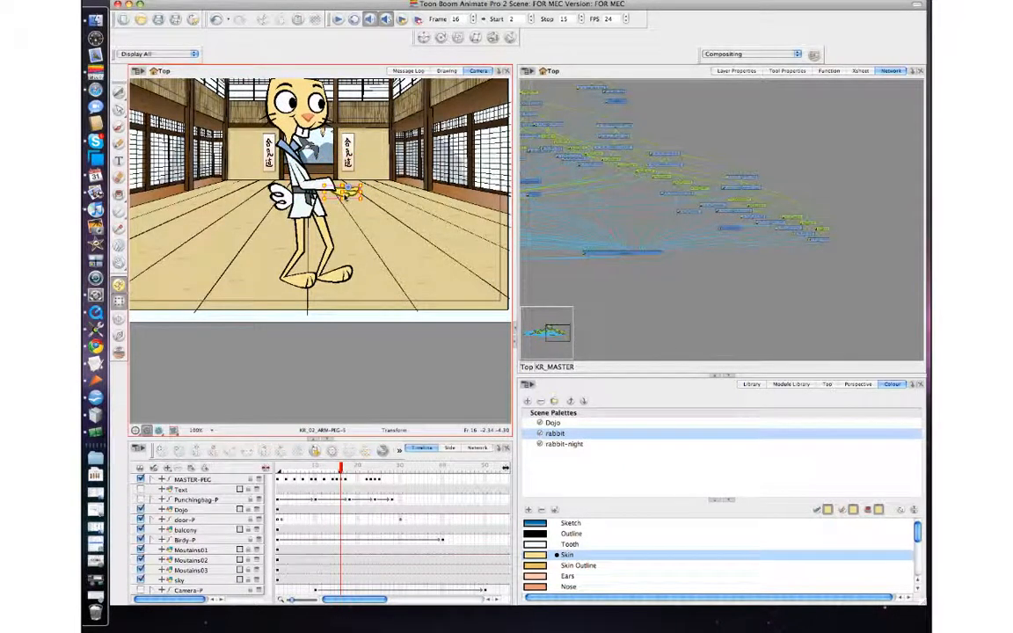
# Step: Select the rabbit's punching hand and step between frames 15 and 17 to review its motion
pyautogui.click(349, 190)
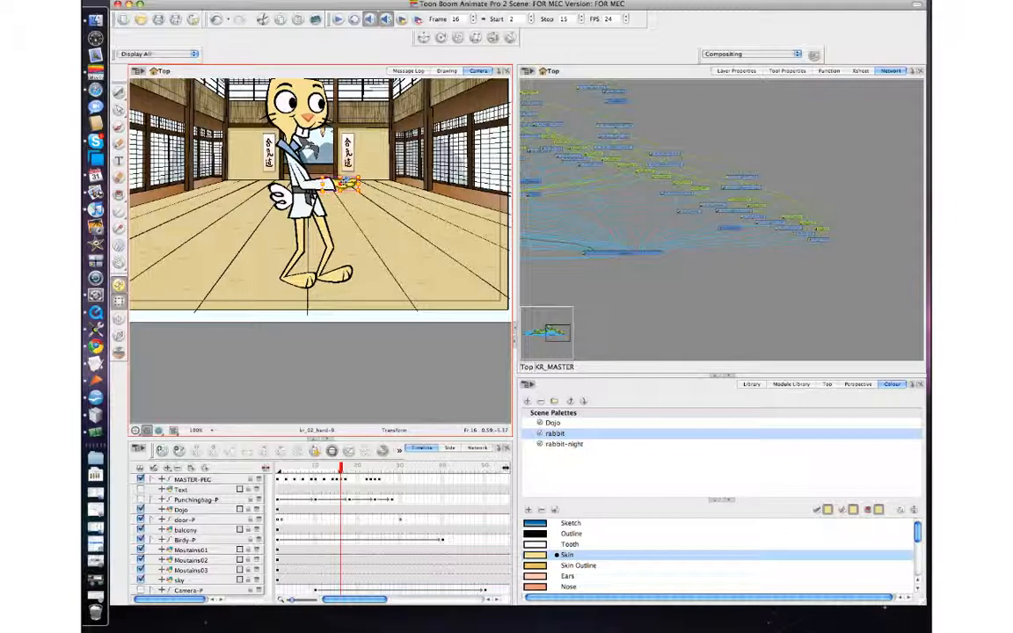
pyautogui.press(',')
pyautogui.press('.')
pyautogui.press('.')
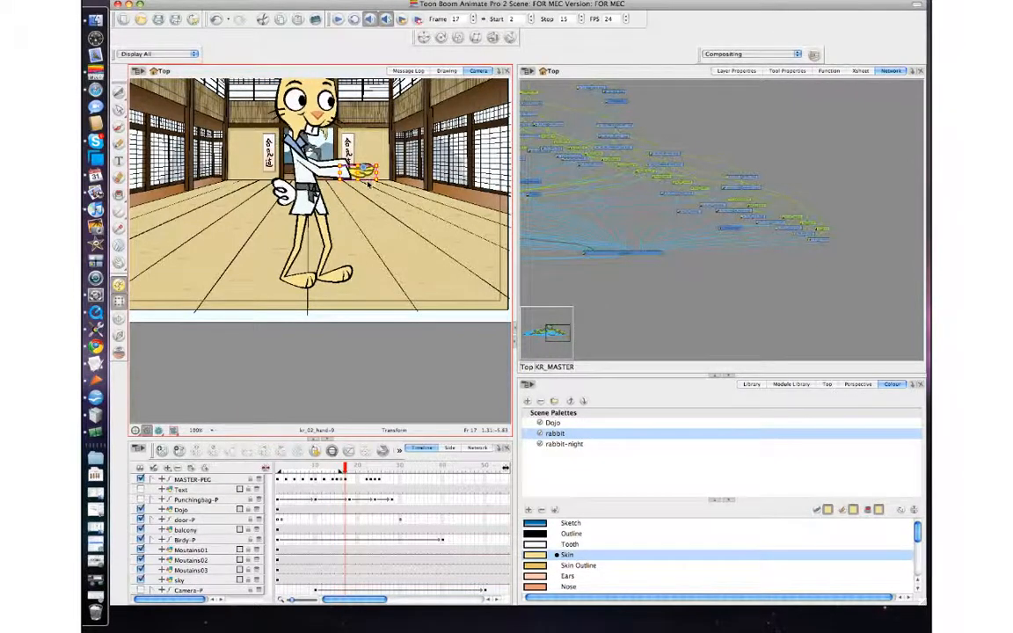
pyautogui.press(',')
pyautogui.press(',')
pyautogui.press('.')
pyautogui.press('.')
pyautogui.press(',')
pyautogui.press(',')
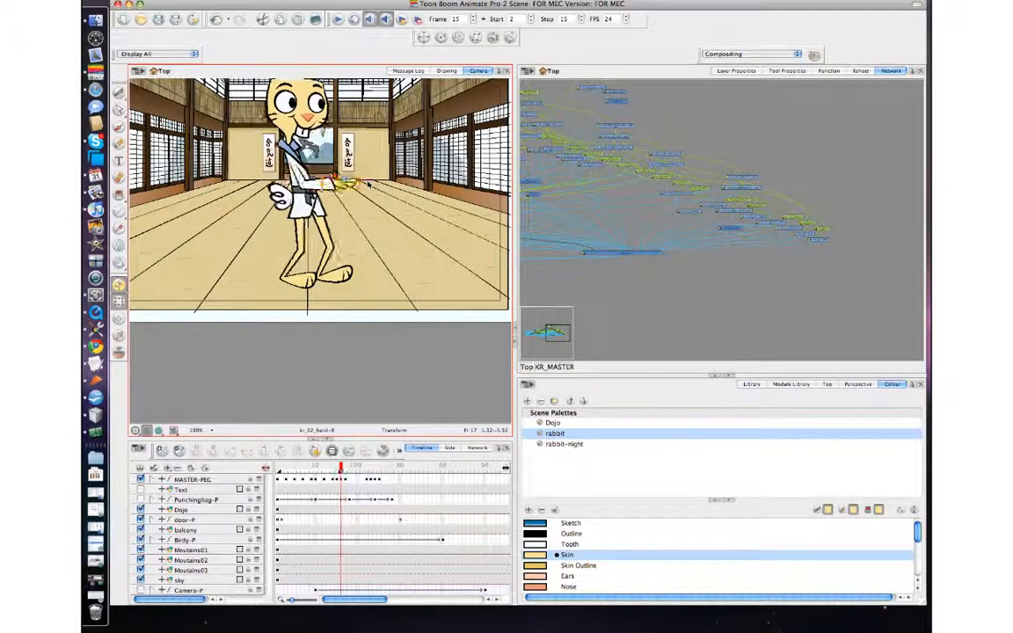
pyautogui.press('.')
pyautogui.press('.')
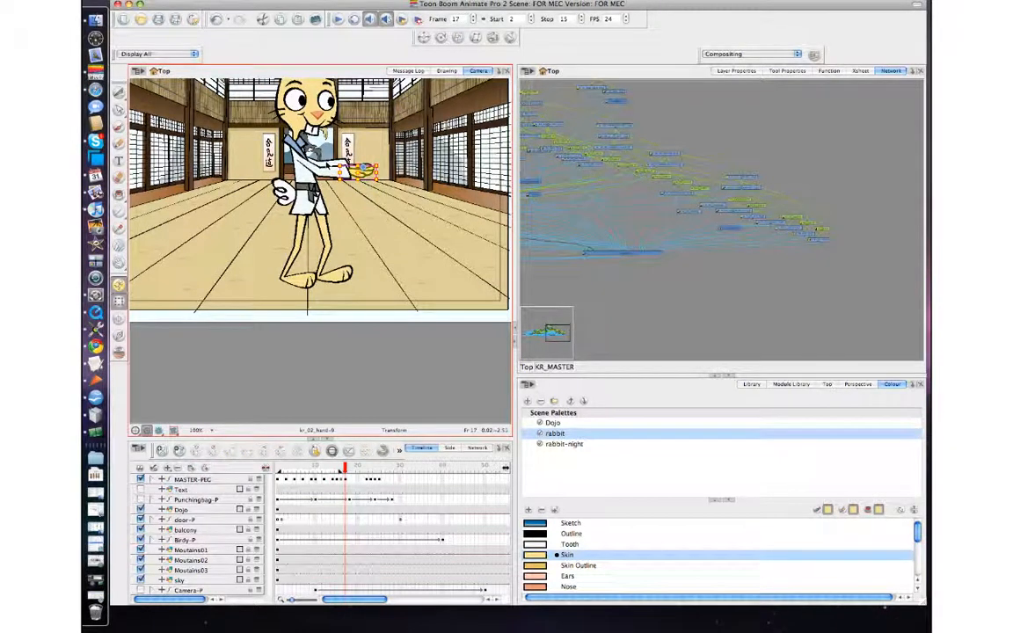
# Step: Select the lower arm peg and rotate the lower arm slightly at frame 16
pyautogui.click(327, 164)
pyautogui.press('b')
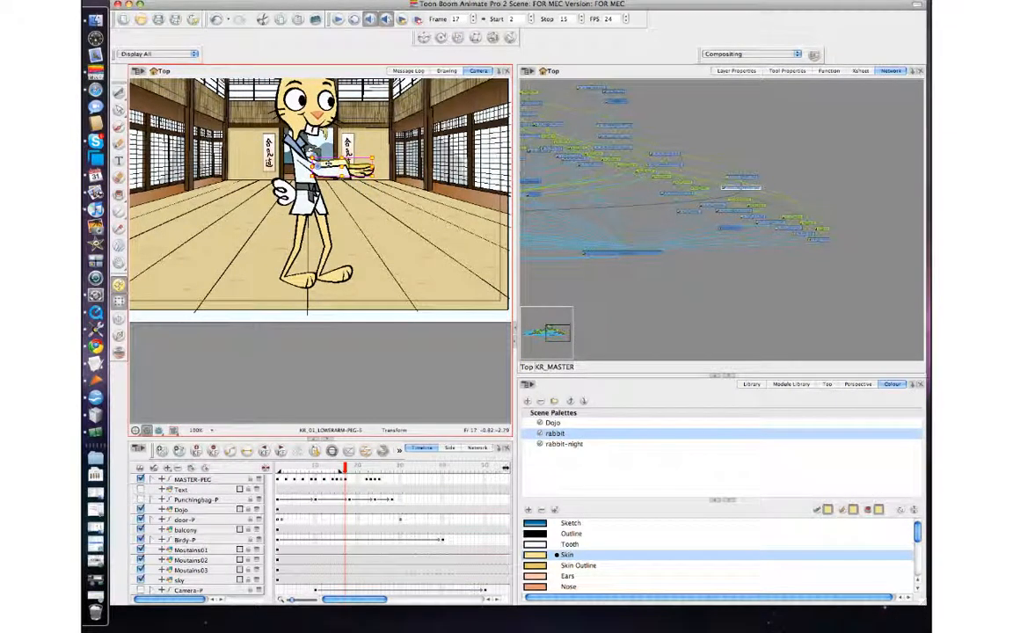
pyautogui.press(',')
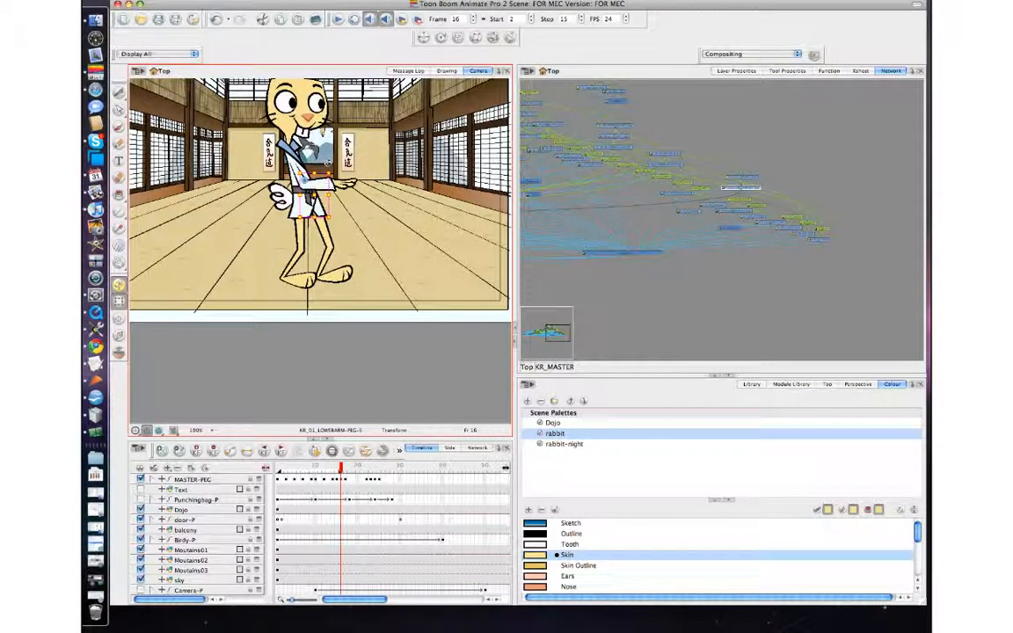
pyautogui.moveTo(328, 164); pyautogui.dragTo(335, 174)
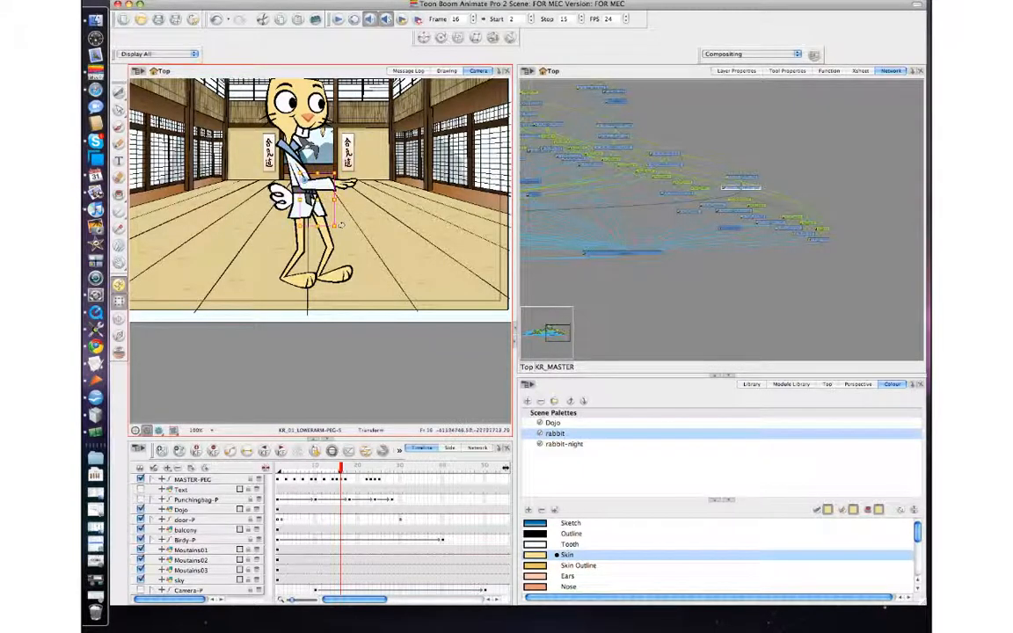
# Step: Select the arm peg and rotate the whole arm upward toward the punch at frame 16
pyautogui.press('b')
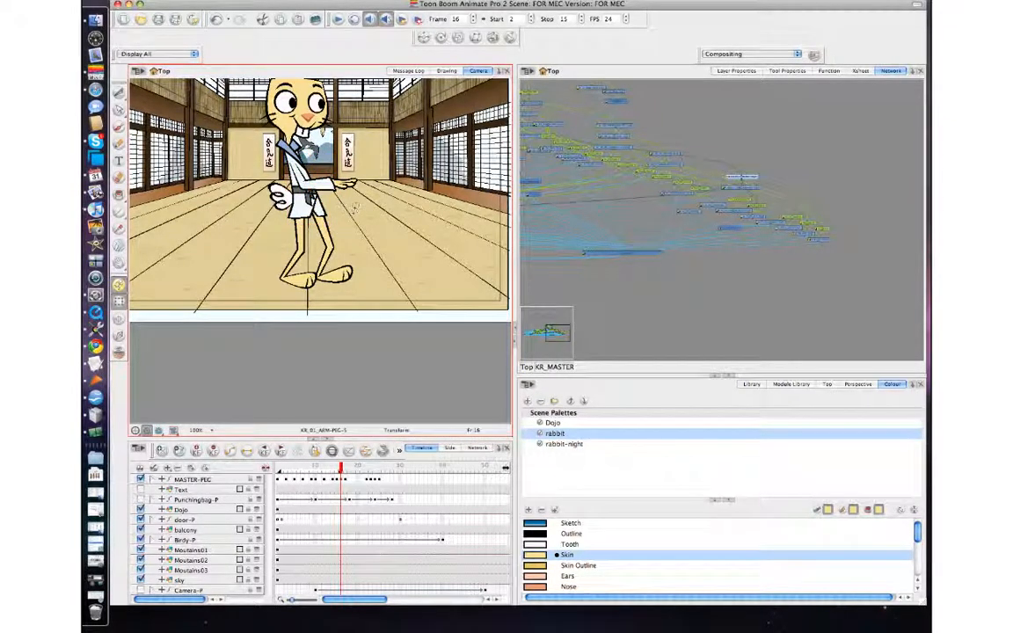
pyautogui.press('b')
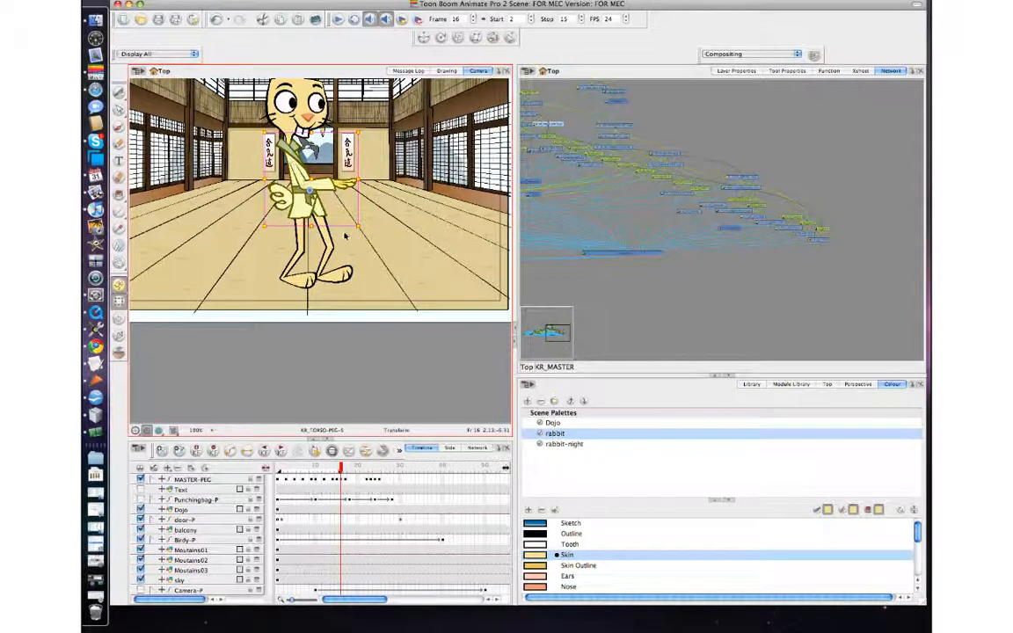
pyautogui.press(',')
pyautogui.click(326, 177)
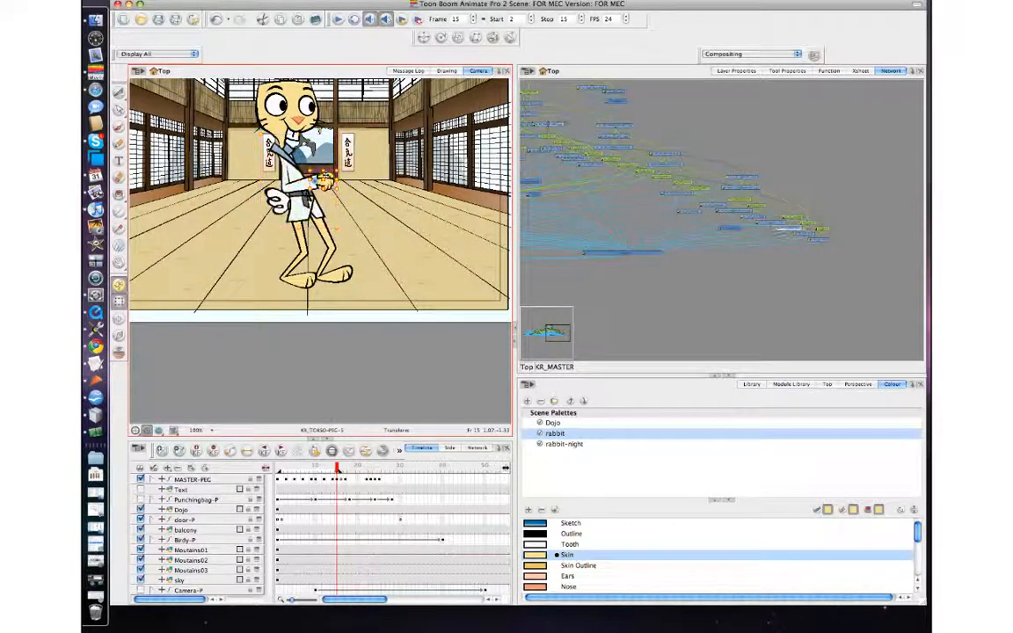
pyautogui.press('b')
pyautogui.press('b')
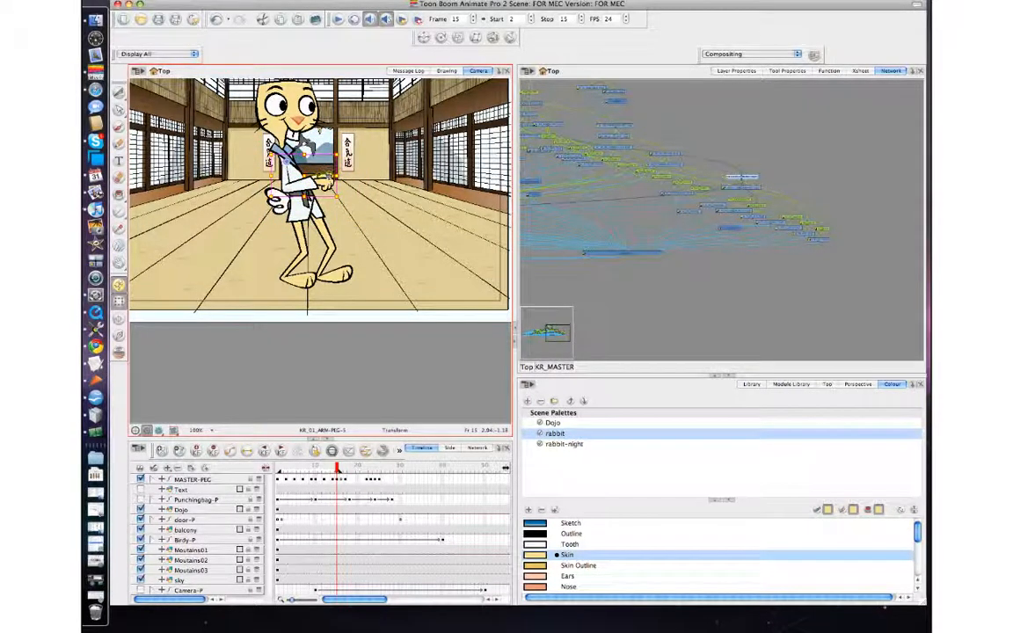
pyautogui.press('.')
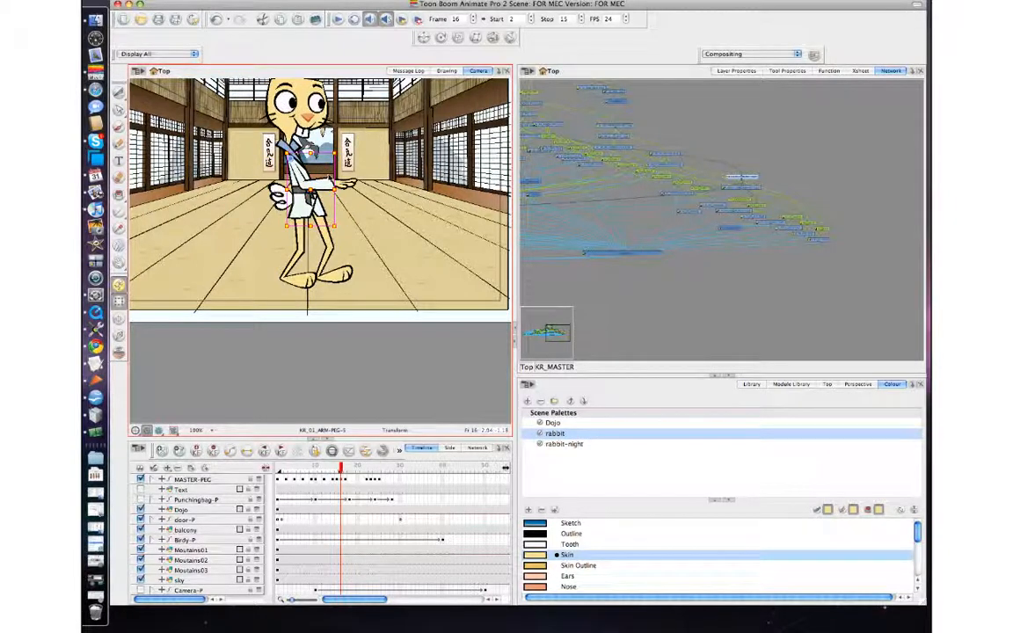
pyautogui.moveTo(331, 182); pyautogui.dragTo(361, 145)
# Step: Step between frames 15 and 18 to review the revised punch
pyautogui.press('.')
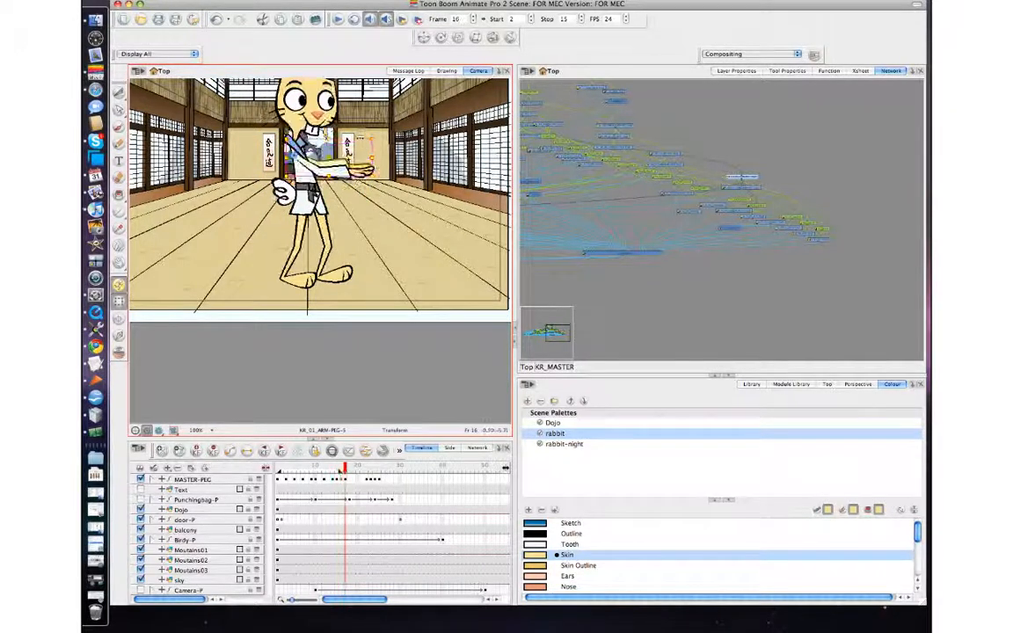
pyautogui.press(',')
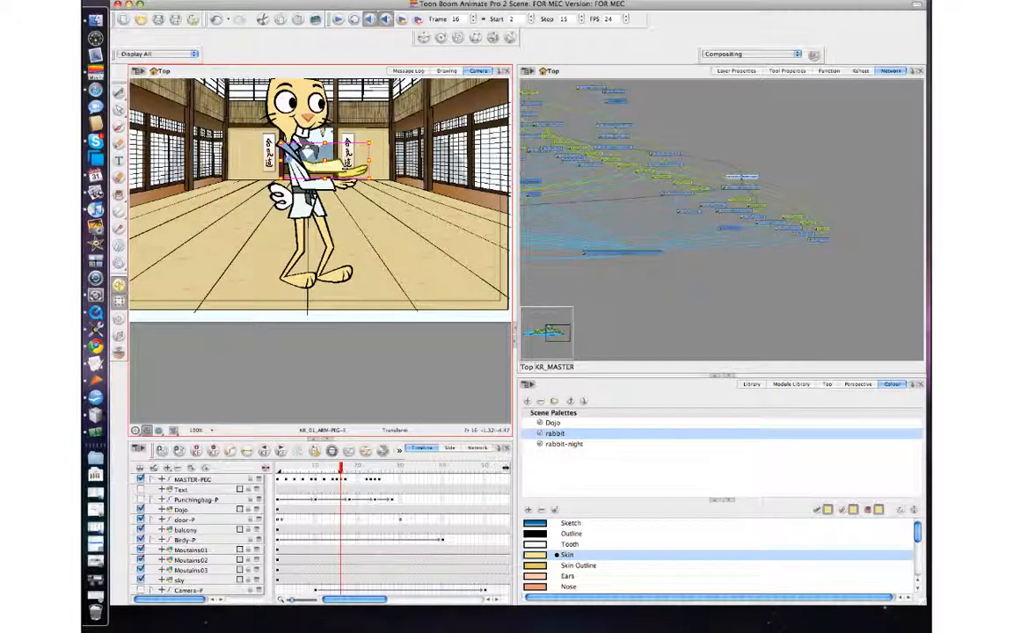
pyautogui.press(',')
pyautogui.press('.')
pyautogui.press('.')
pyautogui.press(',')
pyautogui.press(',')
pyautogui.press('.')
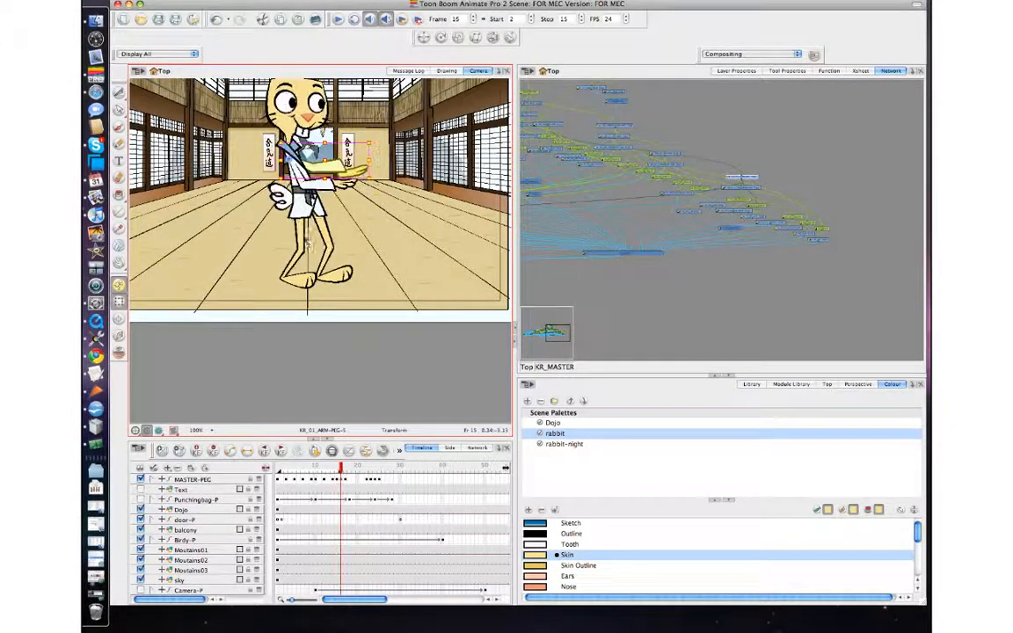
pyautogui.press('.')
pyautogui.press(',')
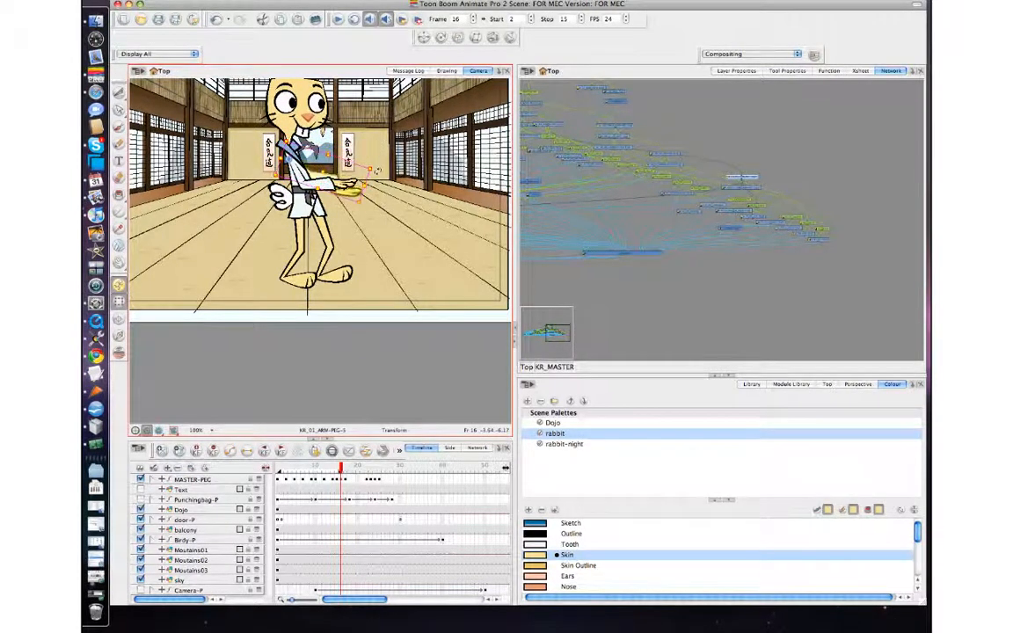
# Step: Select the forearm and step between frames 16 and 17 to review its position
pyautogui.click(407, 343)
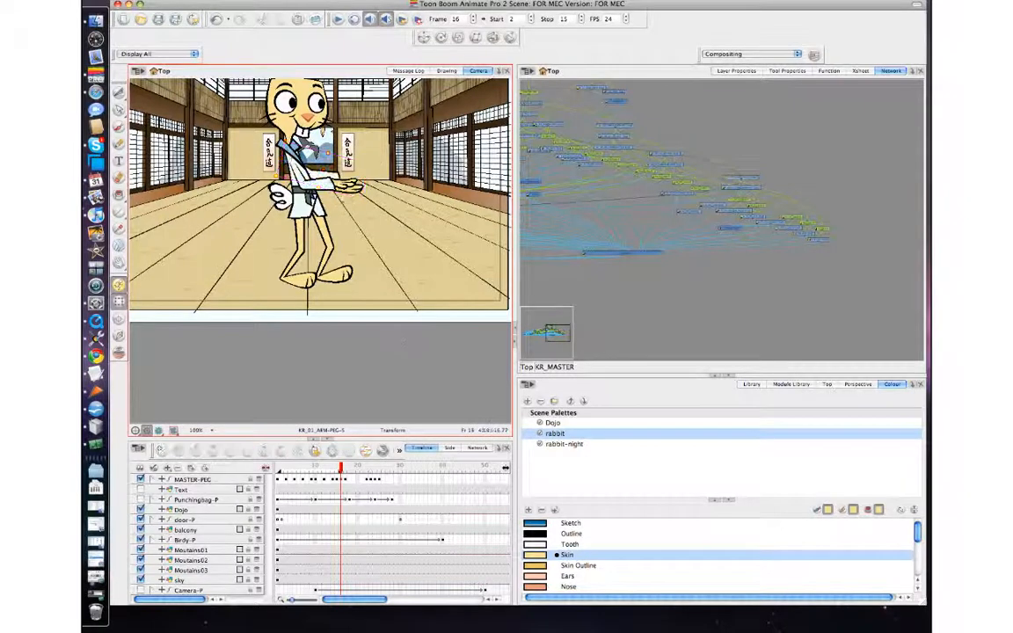
pyautogui.click(328, 182)
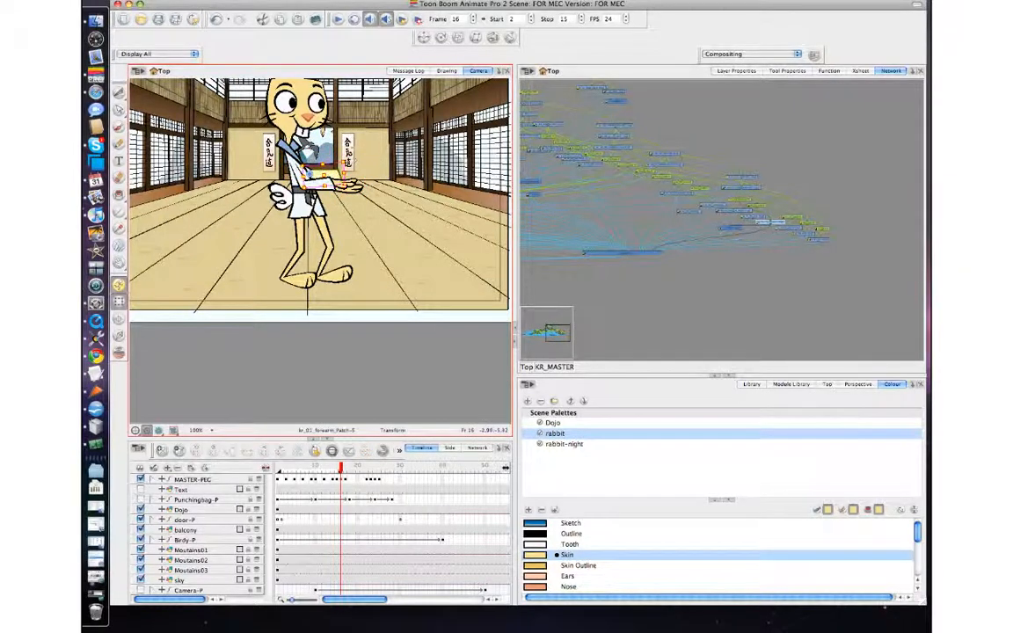
pyautogui.press('.')
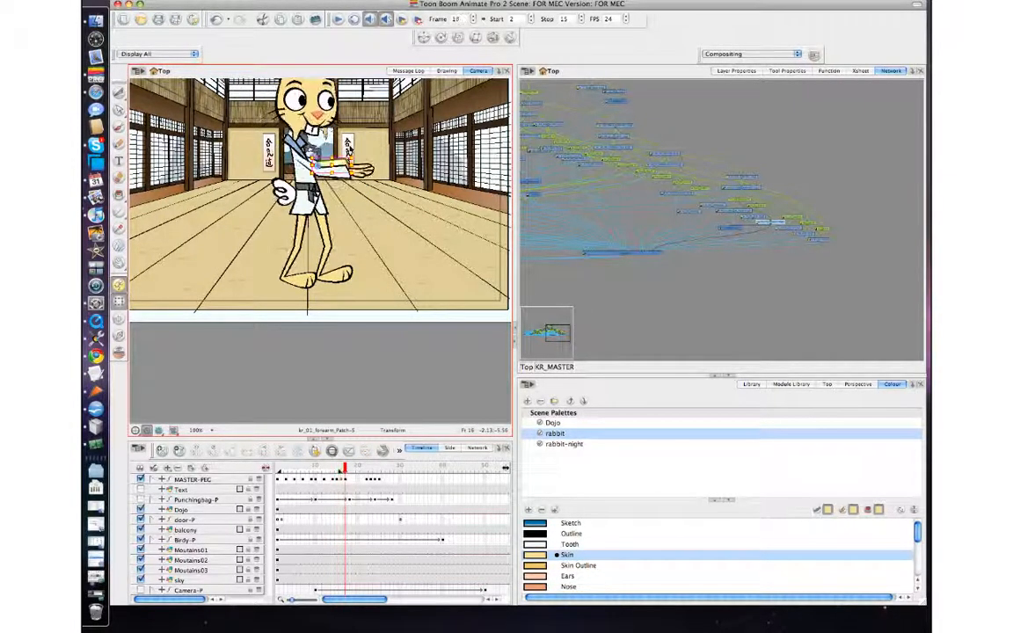
pyautogui.press(',')
pyautogui.press(',')
pyautogui.press('.')
pyautogui.press('.')
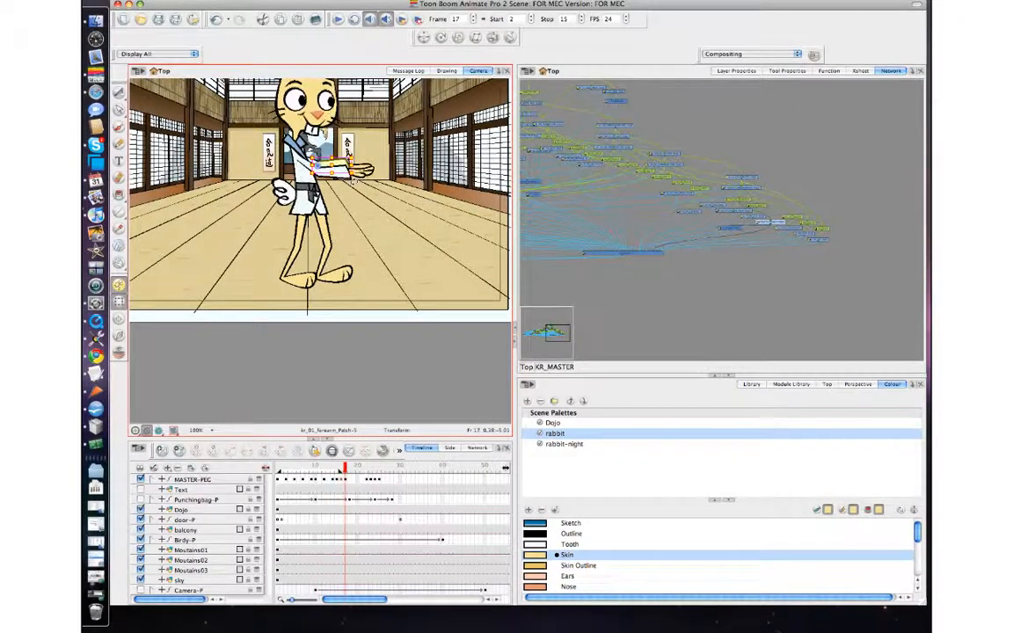
pyautogui.press(',')
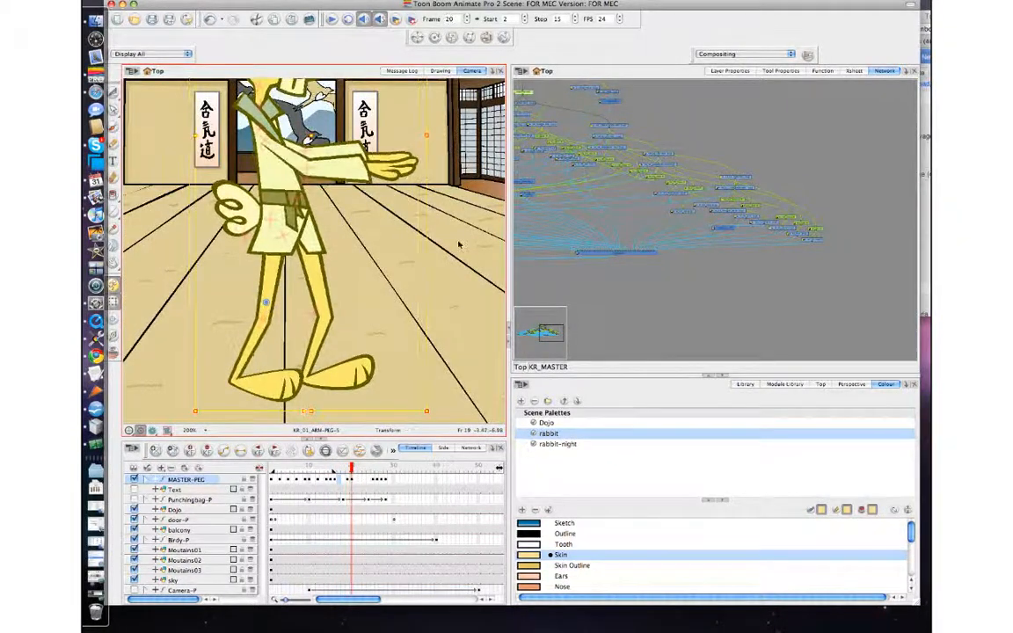
# Step: Step through frames 16 to 20 in the zoomed view to review the punch follow-through
pyautogui.press(',')
pyautogui.press(',')
pyautogui.press(',')
pyautogui.press(',')
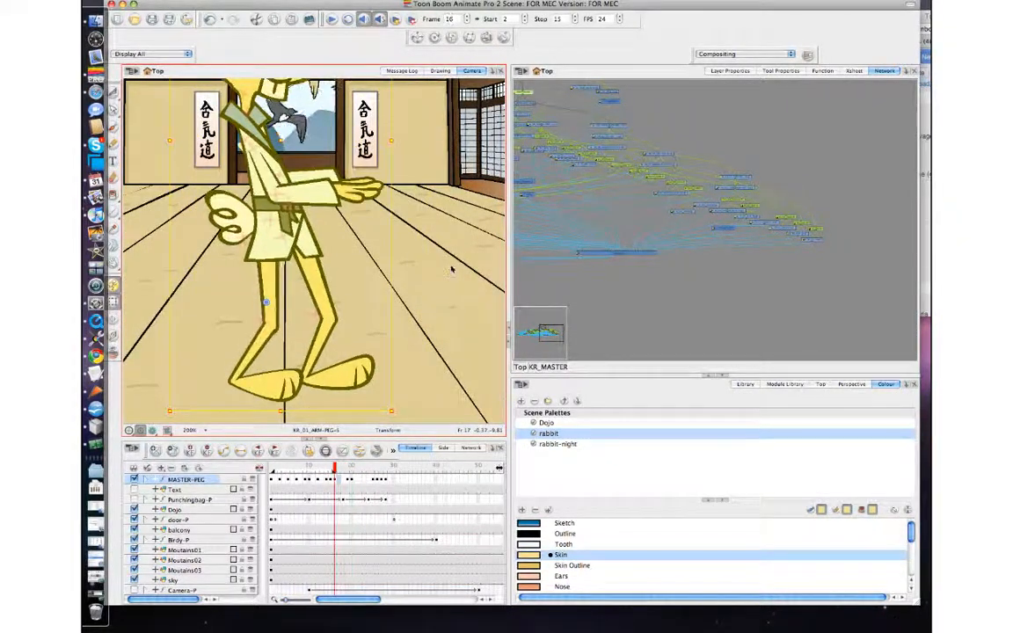
pyautogui.press(',')
pyautogui.press(',')
pyautogui.press('.')
pyautogui.press('.')
pyautogui.press('.')
pyautogui.press('.')
pyautogui.press('.')
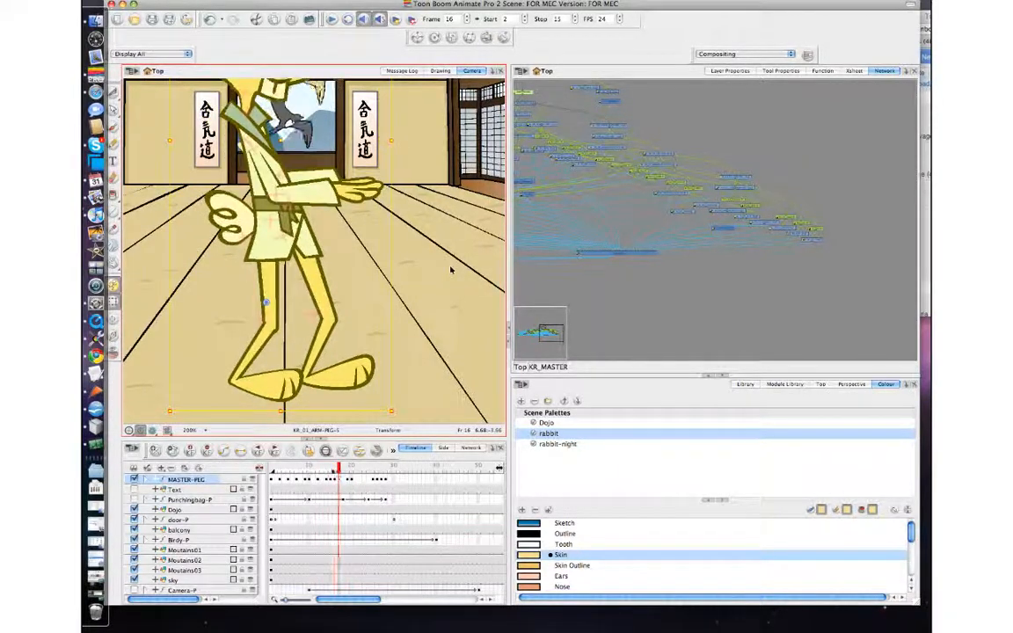
pyautogui.press('.')
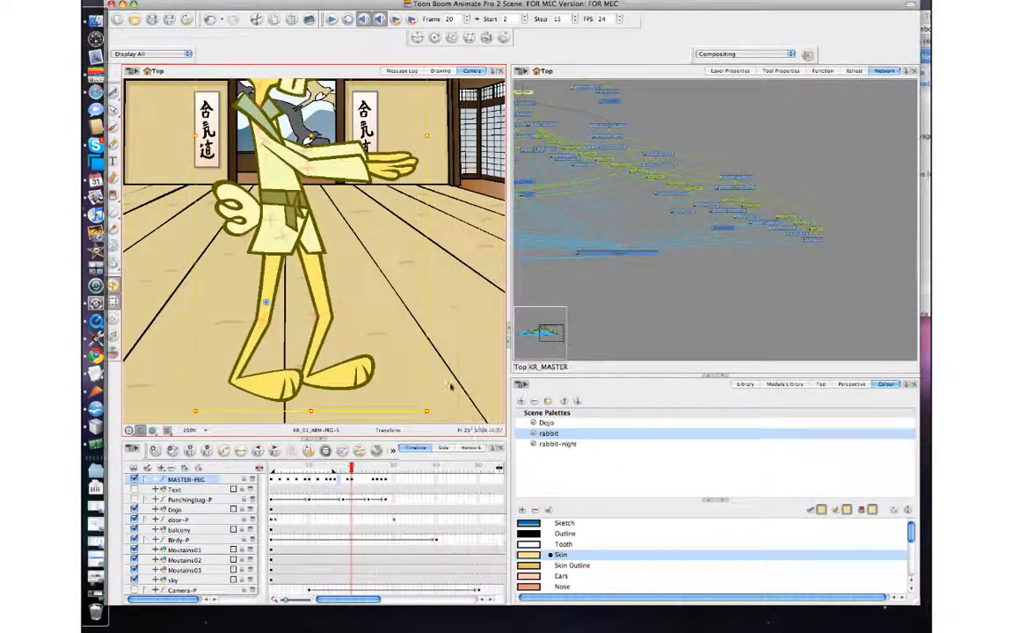
pyautogui.press('.')
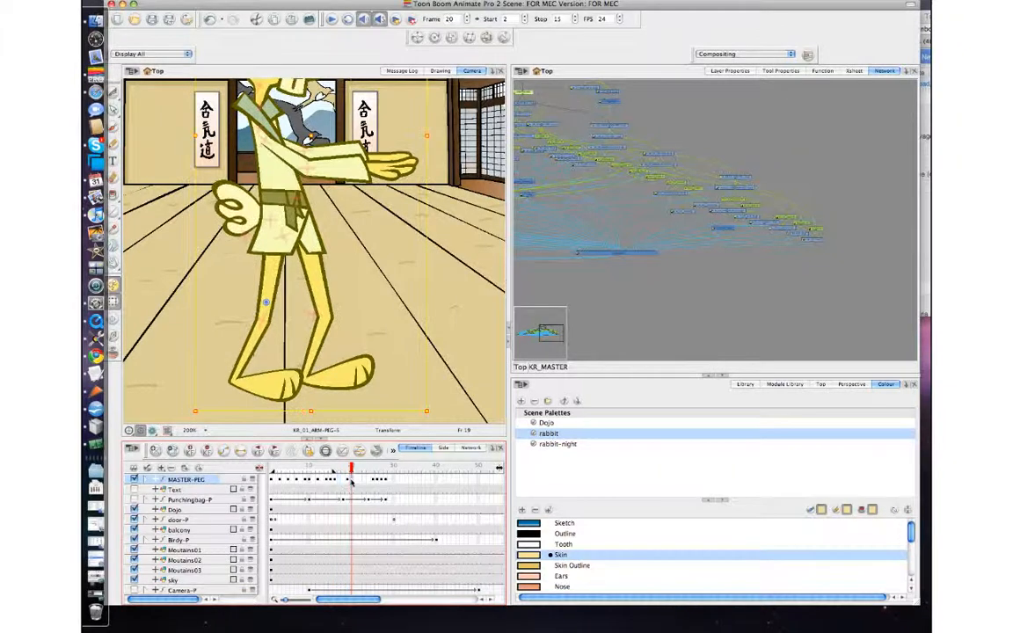
pyautogui.press('.')
pyautogui.press(',')
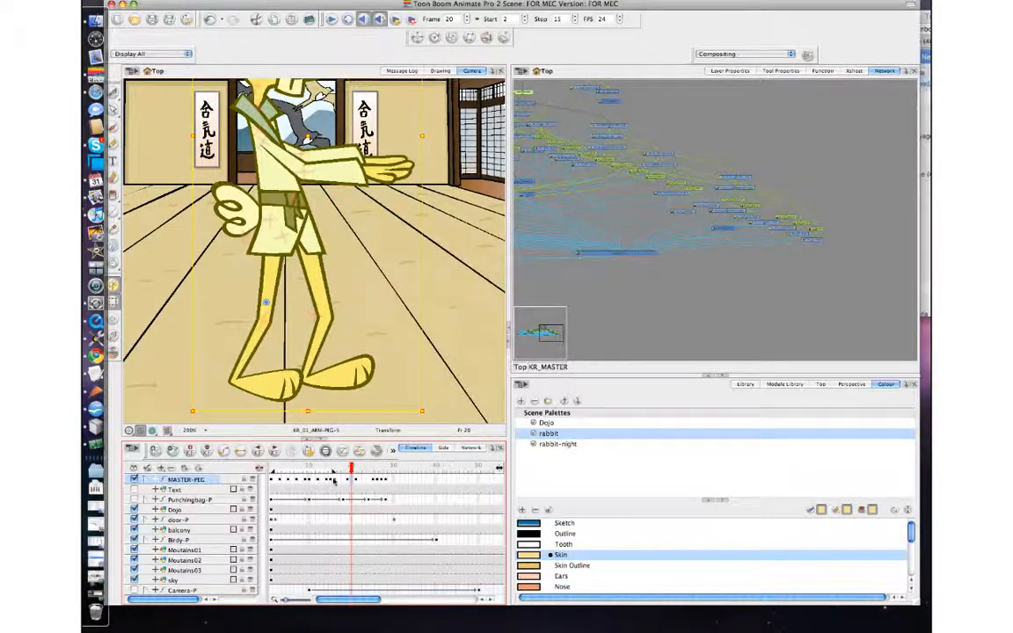
# Step: Move two master peg keyframes a few frames later on the timeline to extend the punch timing
pyautogui.click(336, 480)
pyautogui.moveTo(336, 480); pyautogui.dragTo(347, 480)
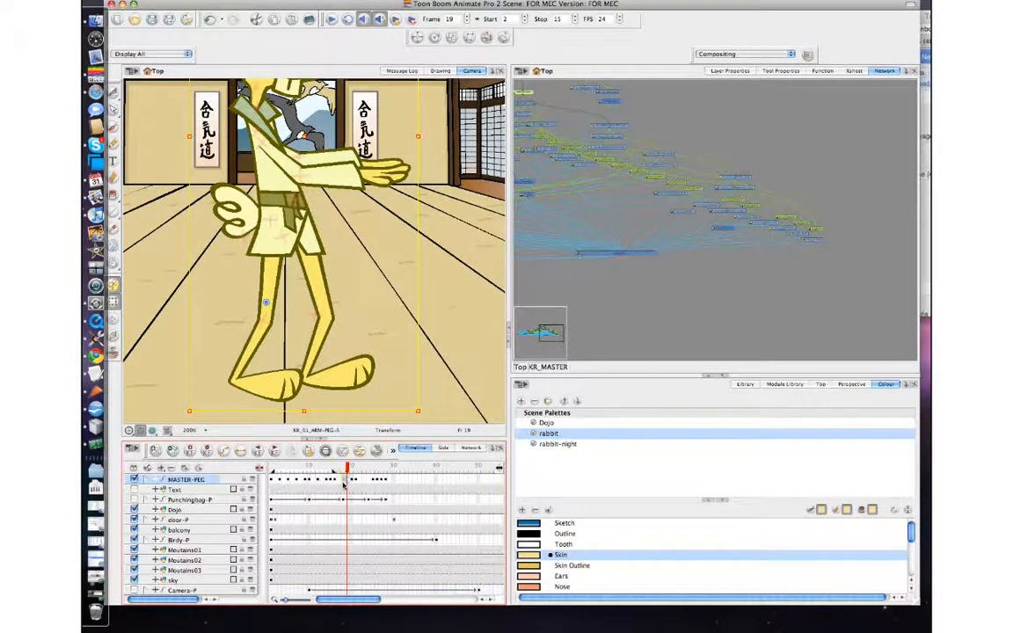
pyautogui.click(344, 484)
pyautogui.moveTo(350, 483); pyautogui.dragTo(356, 483)
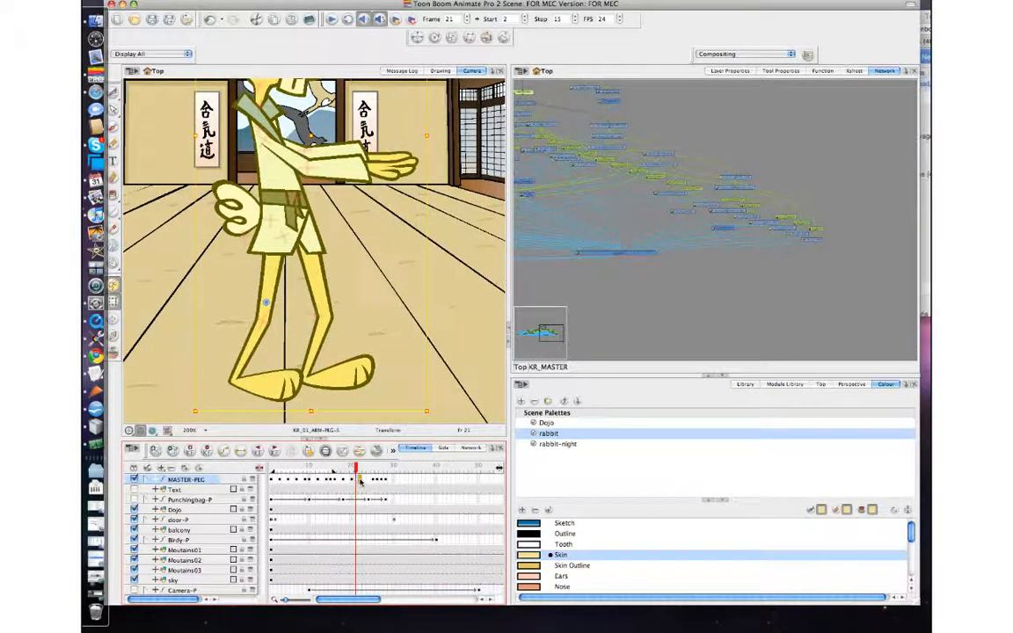
pyautogui.click(360, 482)
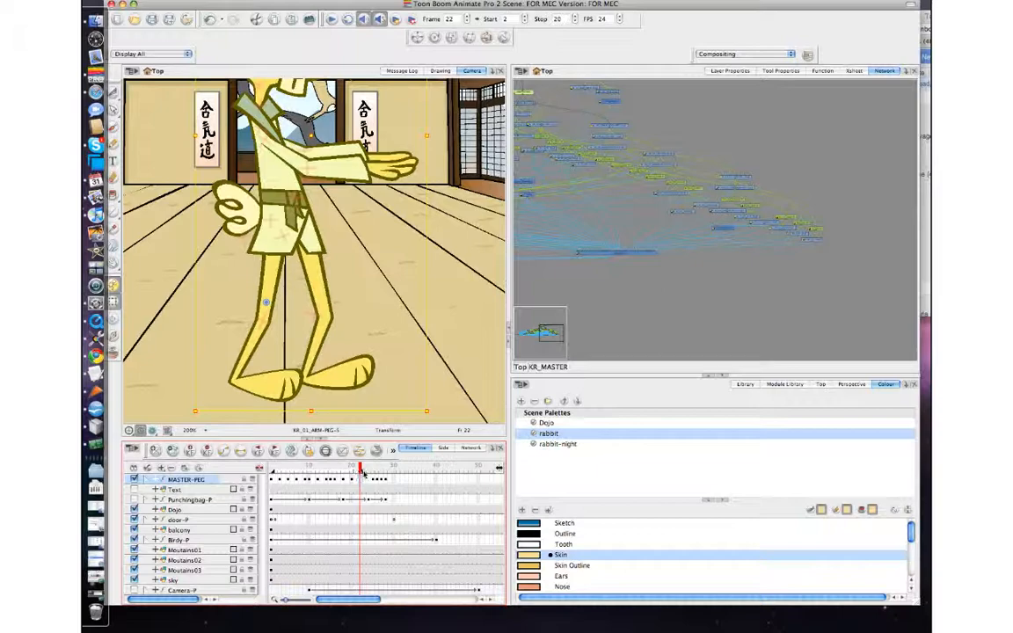
# Step: Reset the camera view to 100% and play back the punch animation
pyautogui.click(686, 287)
pyautogui.click(299, 70)
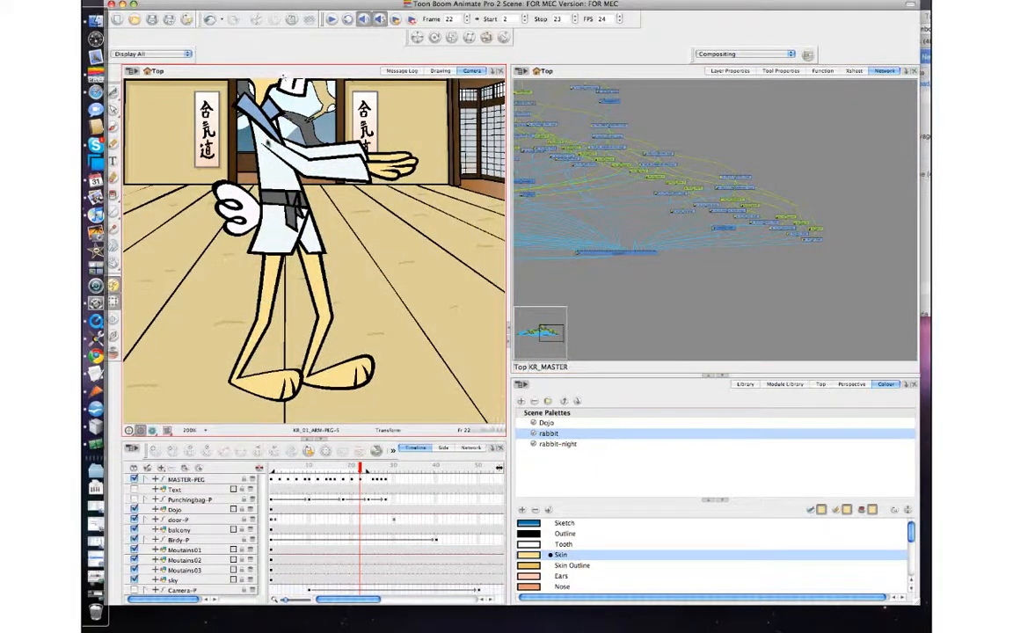
pyautogui.press('2')
pyautogui.press('2')
pyautogui.press('2')
pyautogui.moveTo(264, 132); pyautogui.dragTo(268, 234)
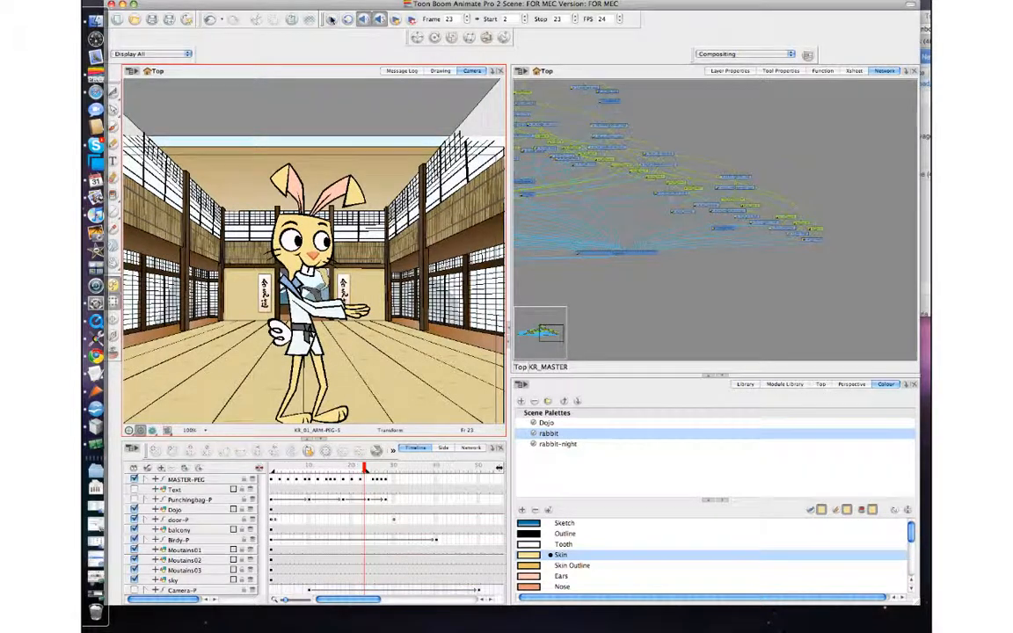
pyautogui.click(331, 19)
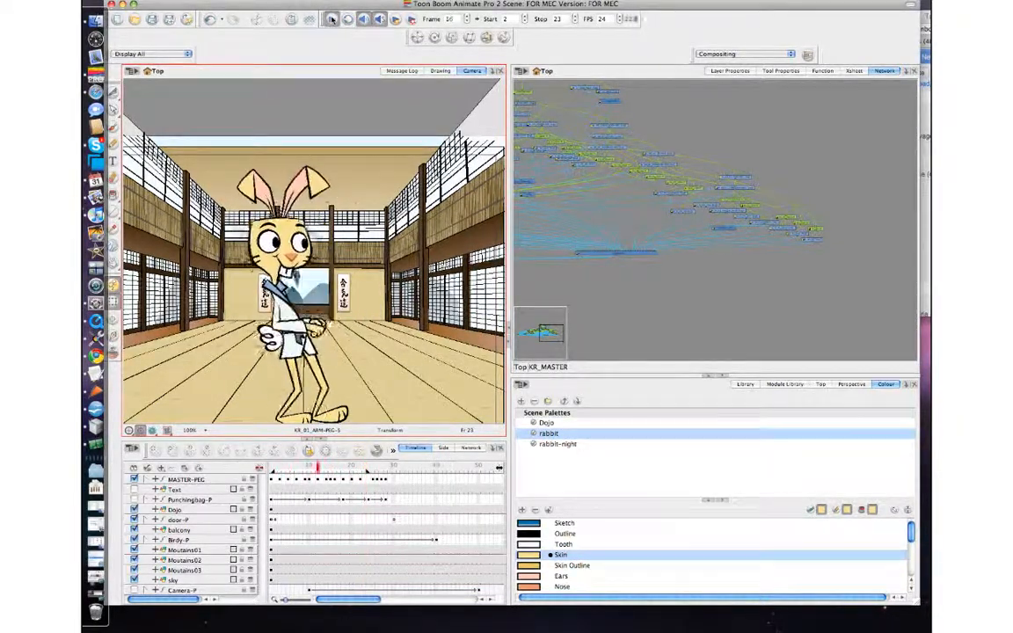
# Step: Play back the animation, then scrub the timeline out to frame 42 and play the longer range again
pyautogui.click(333, 19)
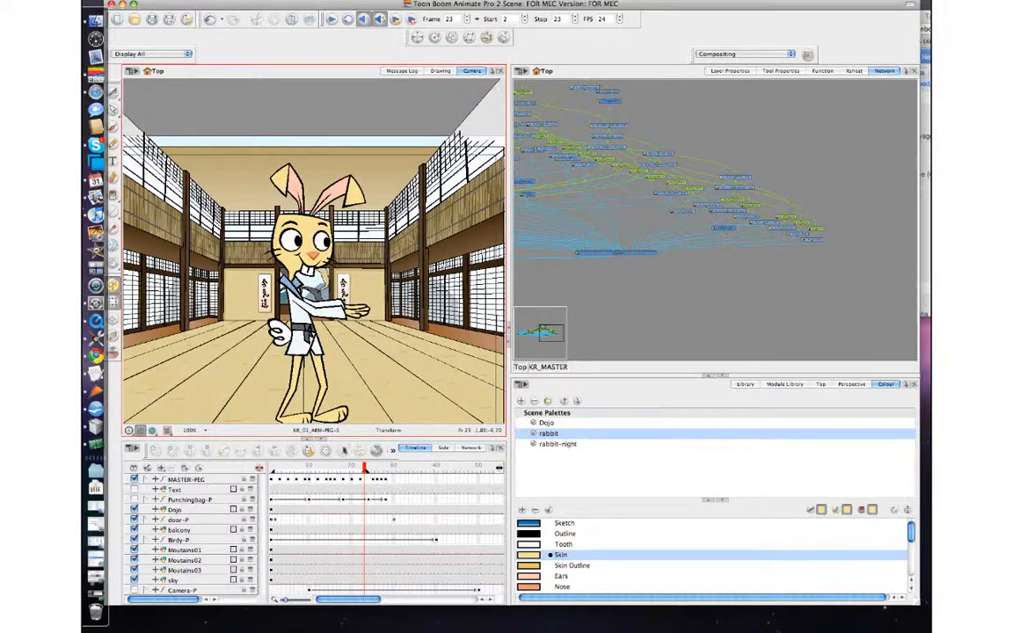
pyautogui.click(313, 468)
pyautogui.moveTo(271, 473)
pyautogui.mouseDown()
pyautogui.moveTo(334, 463)
pyautogui.moveTo(321, 466)
pyautogui.moveTo(356, 481)
pyautogui.moveTo(448, 473)
pyautogui.mouseUp()
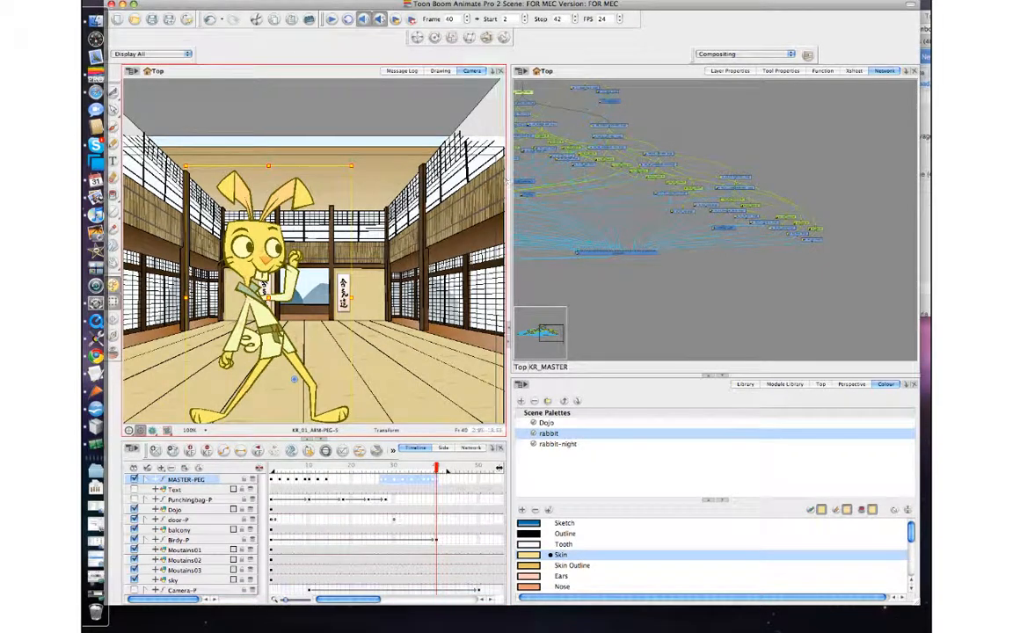
pyautogui.click(394, 90)
pyautogui.click(330, 20)
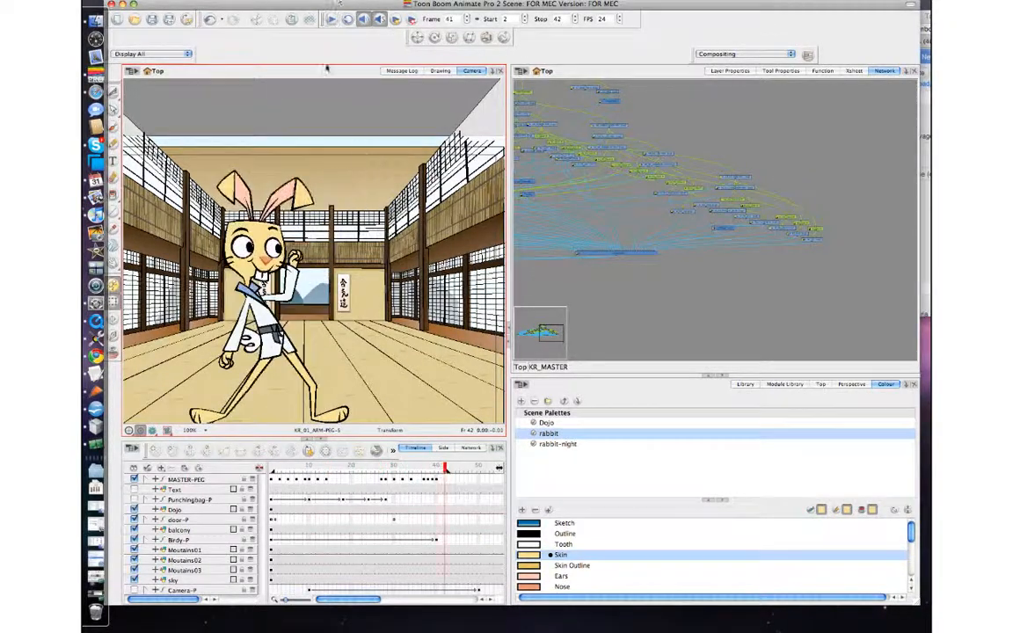
# Step: Move the master peg keyframe near frame 25 a couple of frames earlier on the timeline
pyautogui.click(381, 469)
pyautogui.moveTo(381, 469)
pyautogui.mouseDown()
pyautogui.moveTo(402, 468)
pyautogui.moveTo(381, 469)
pyautogui.mouseUp()
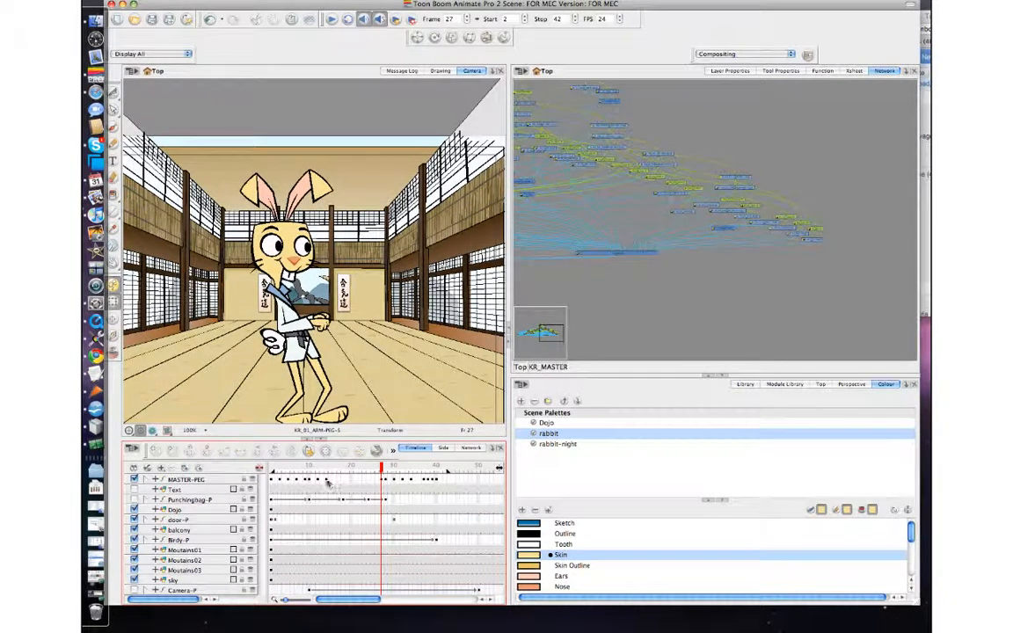
pyautogui.click(355, 478)
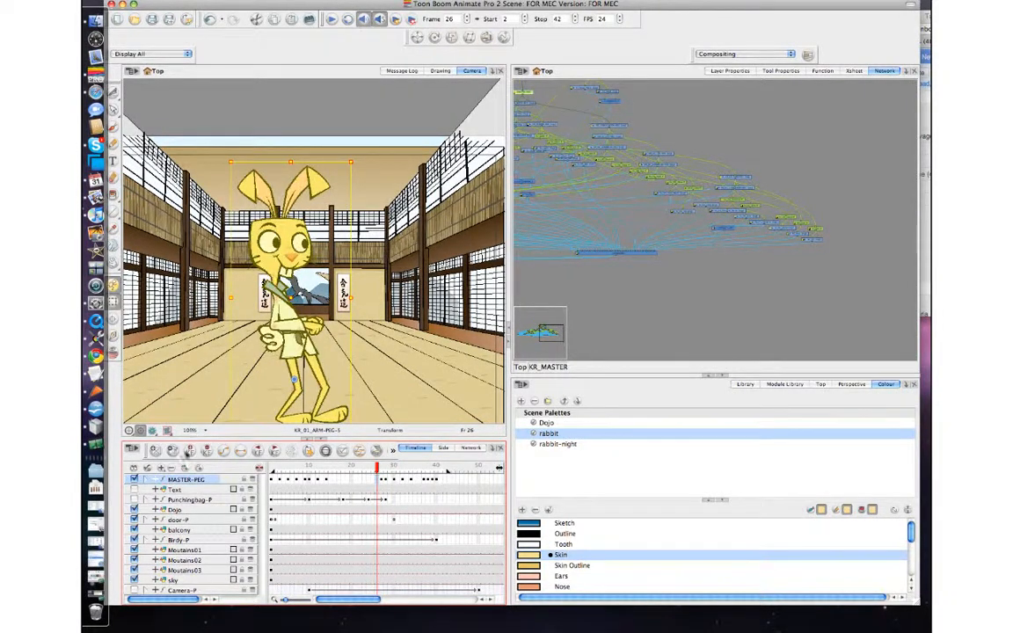
pyautogui.click(378, 480)
pyautogui.click(374, 481)
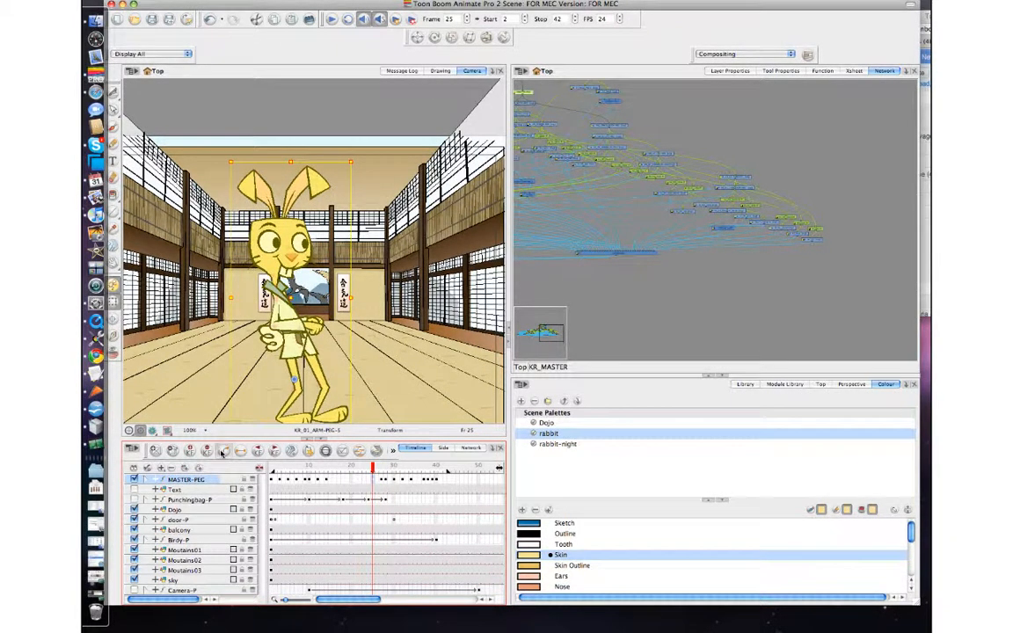
pyautogui.click(222, 451)
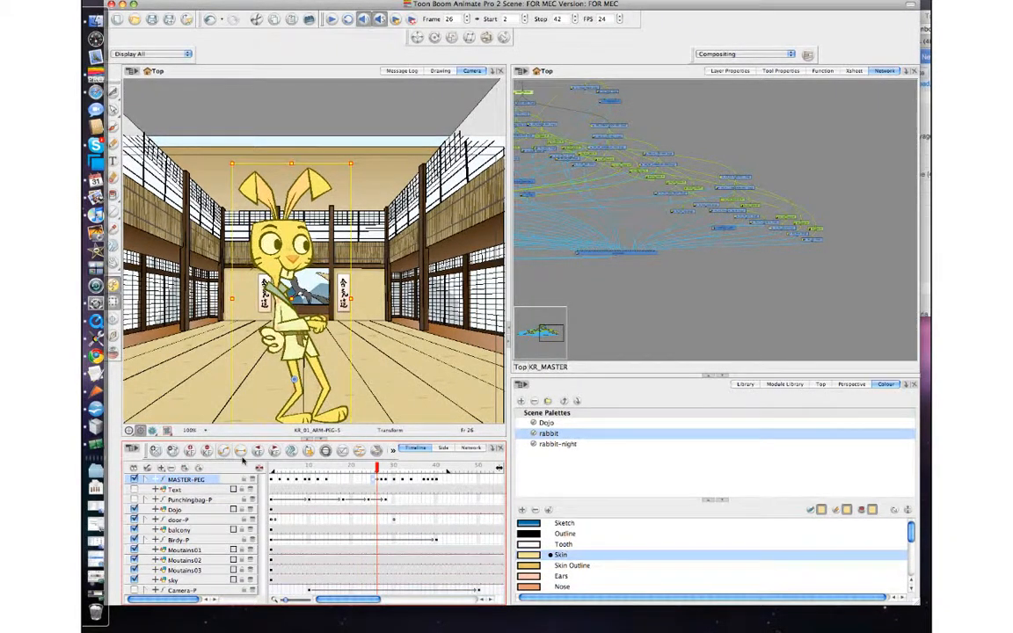
pyautogui.click(373, 482)
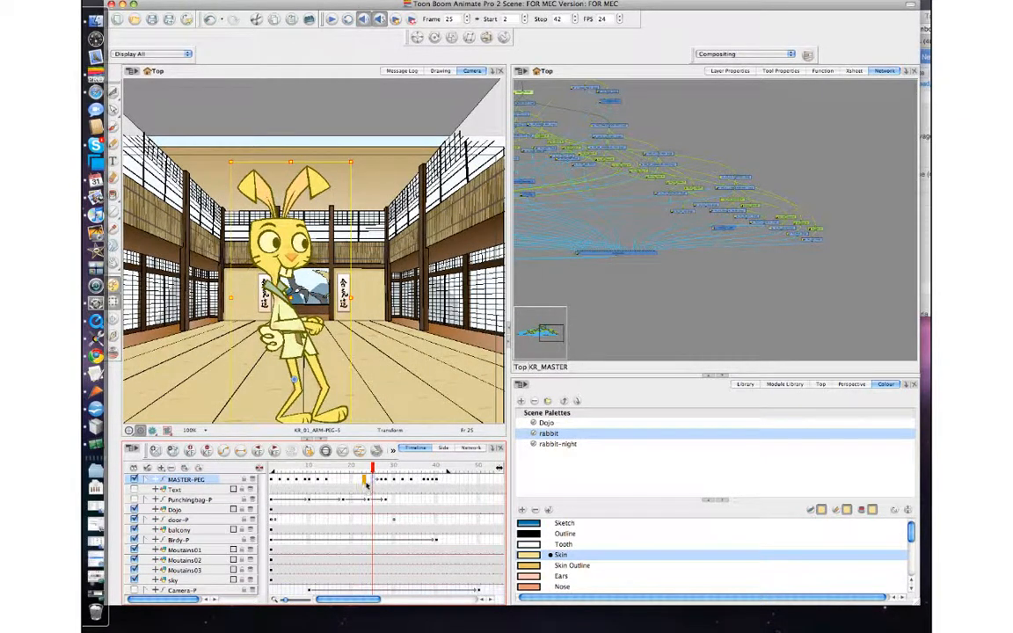
pyautogui.click(366, 481)
pyautogui.click(370, 482)
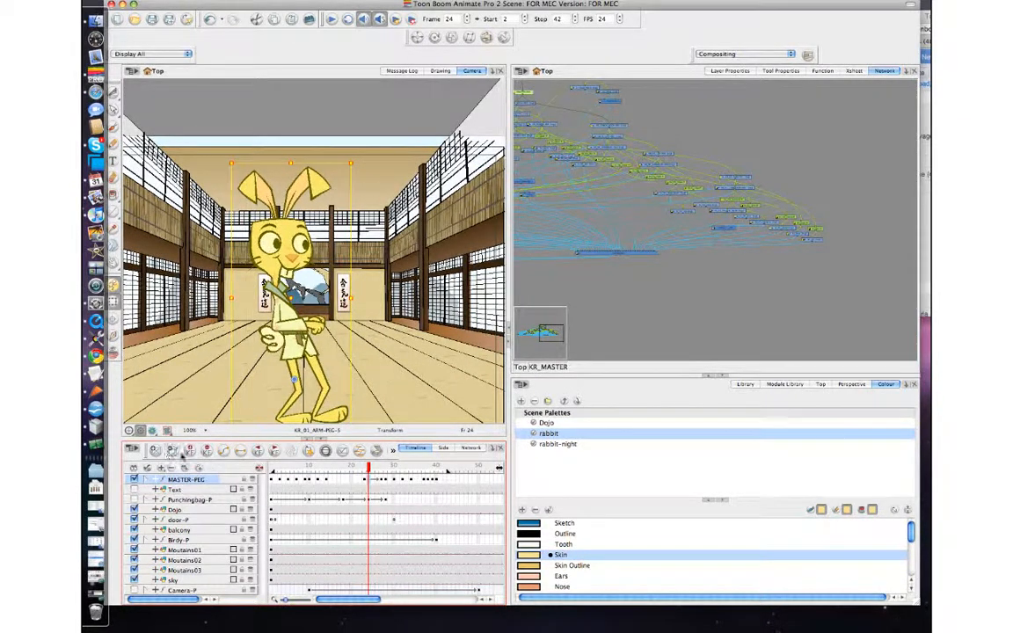
pyautogui.press('.')
pyautogui.press('.')
pyautogui.press('.')
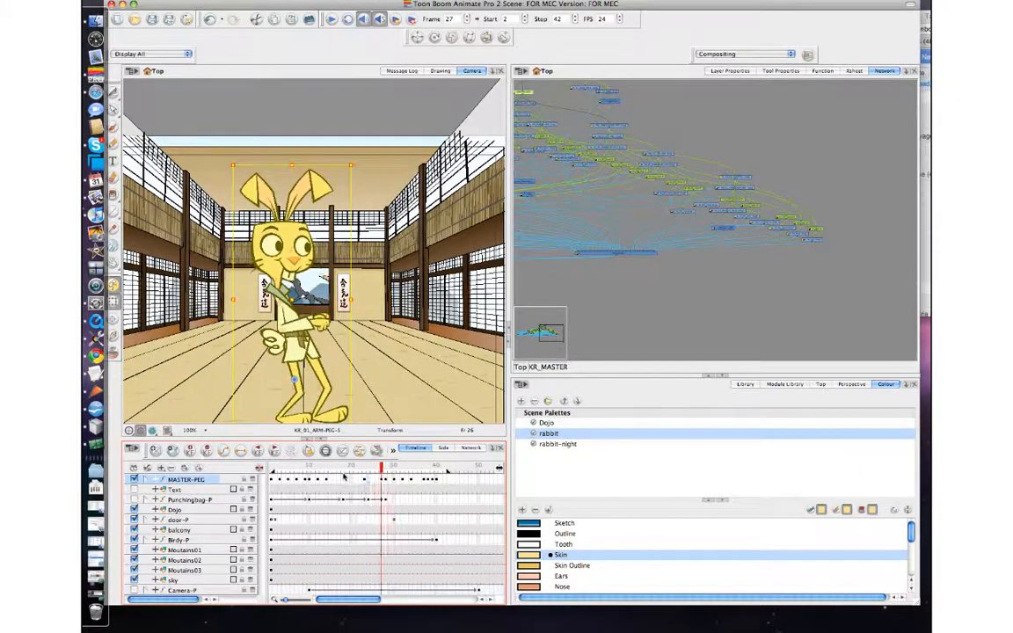
pyautogui.click(370, 481)
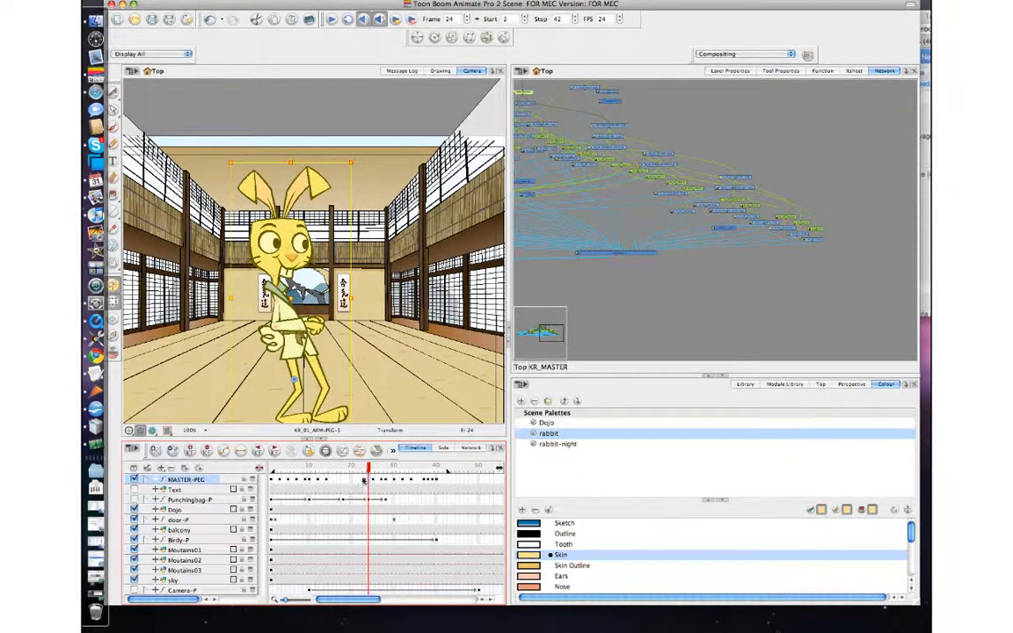
pyautogui.click(363, 480)
pyautogui.click(367, 481)
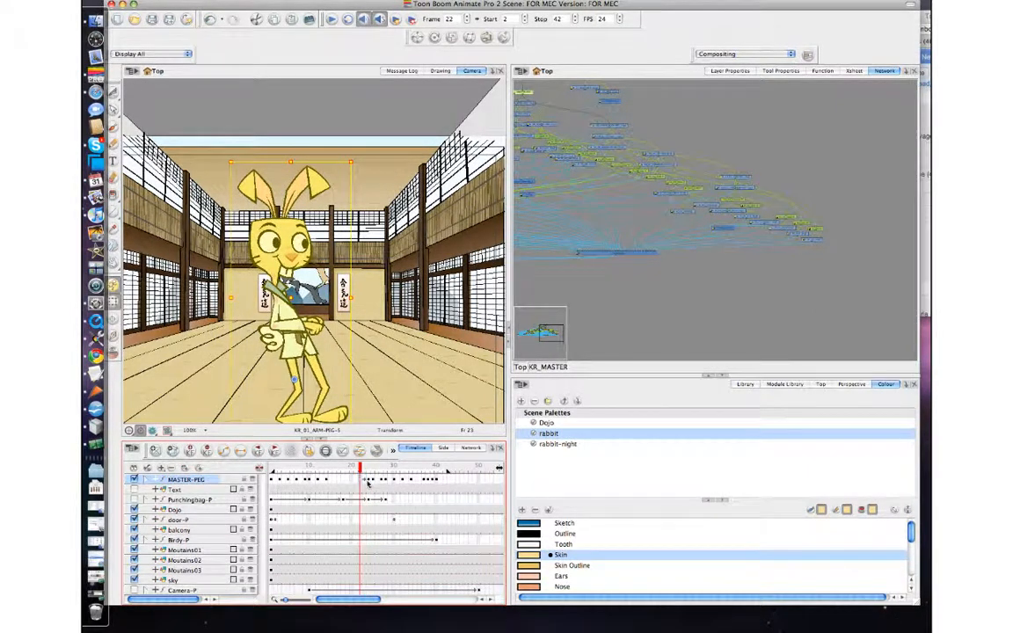
pyautogui.moveTo(362, 482); pyautogui.dragTo(359, 482)
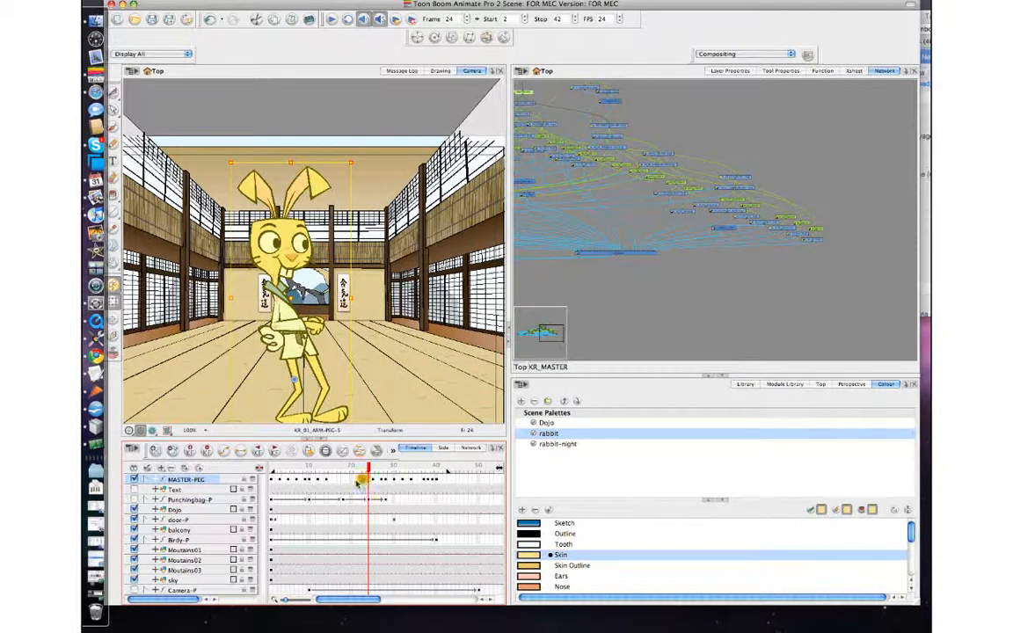
pyautogui.click(359, 482)
pyautogui.click(360, 482)
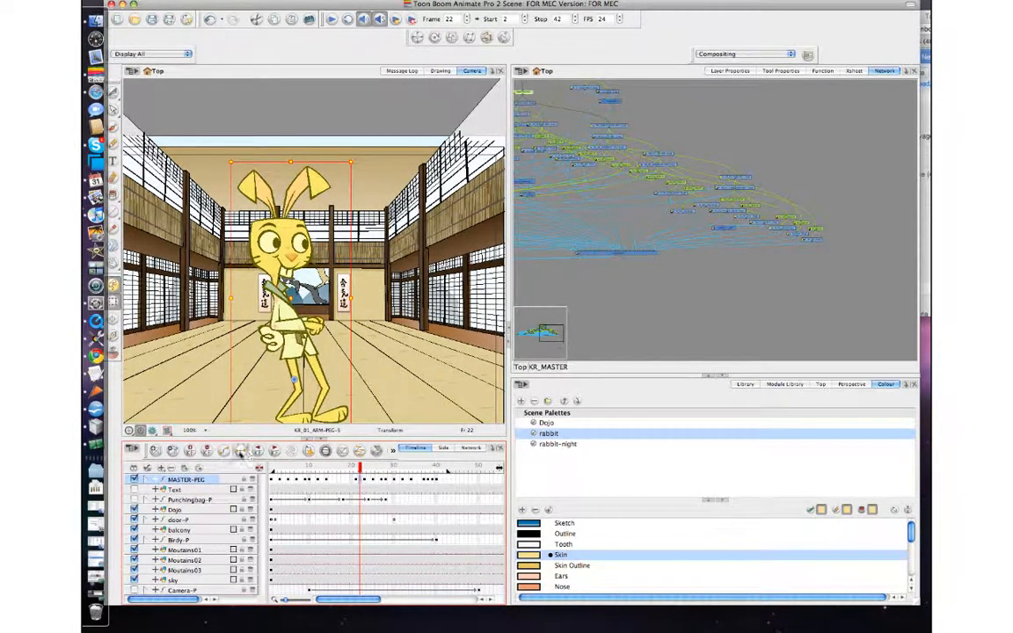
# Step: Step frame by frame from 22 to 35 to review the adjusted punch timing
pyautogui.press('.')
pyautogui.press('.')
pyautogui.press('.')
pyautogui.press('.')
pyautogui.press('.')
pyautogui.press('.')
pyautogui.press('.')
pyautogui.press('.')
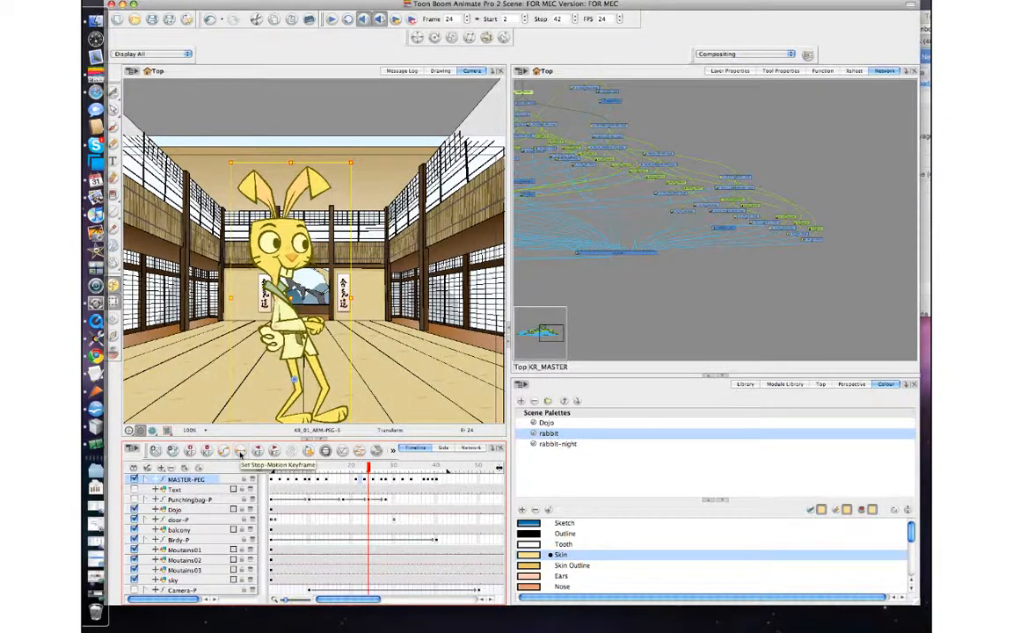
pyautogui.press('.')
pyautogui.press('.')
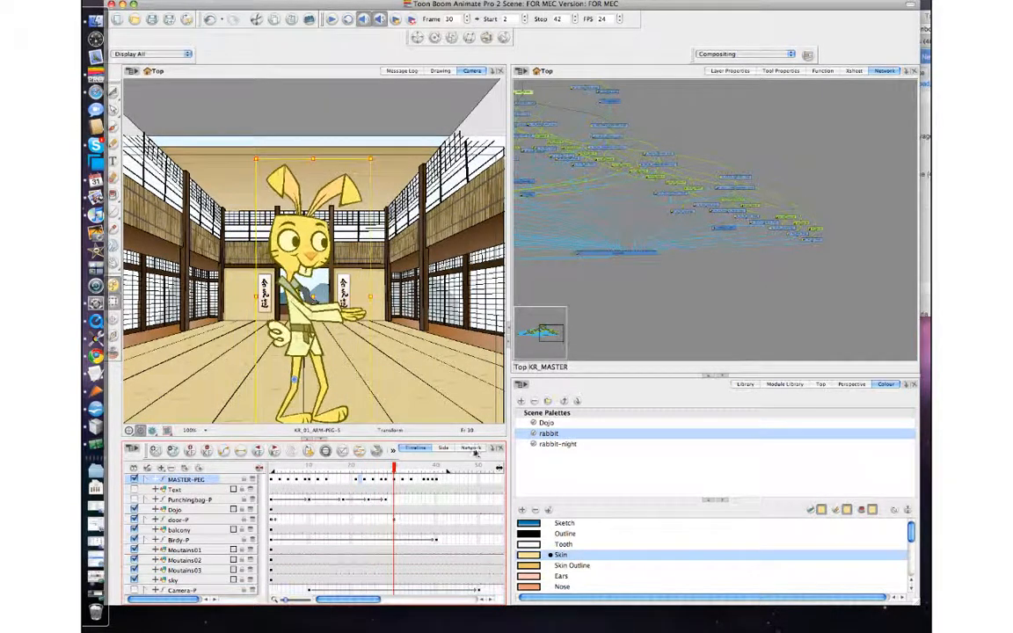
pyautogui.click(410, 482)
pyautogui.press('.')
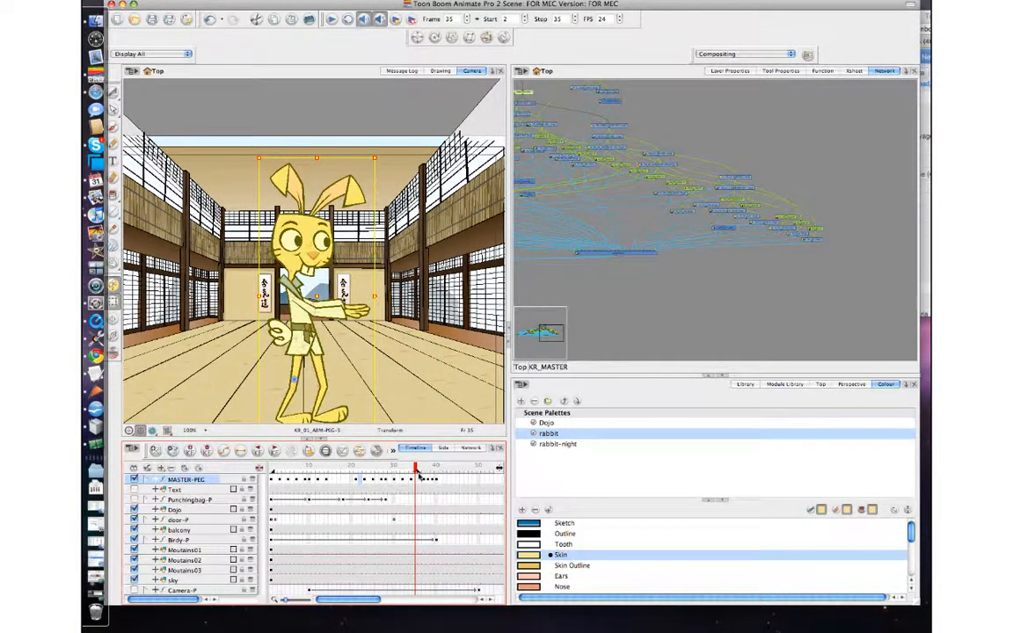
# Step: Play back the punch animation several times, scrubbing back to frame 13 between runs
pyautogui.click(333, 19)
pyautogui.click(331, 21)
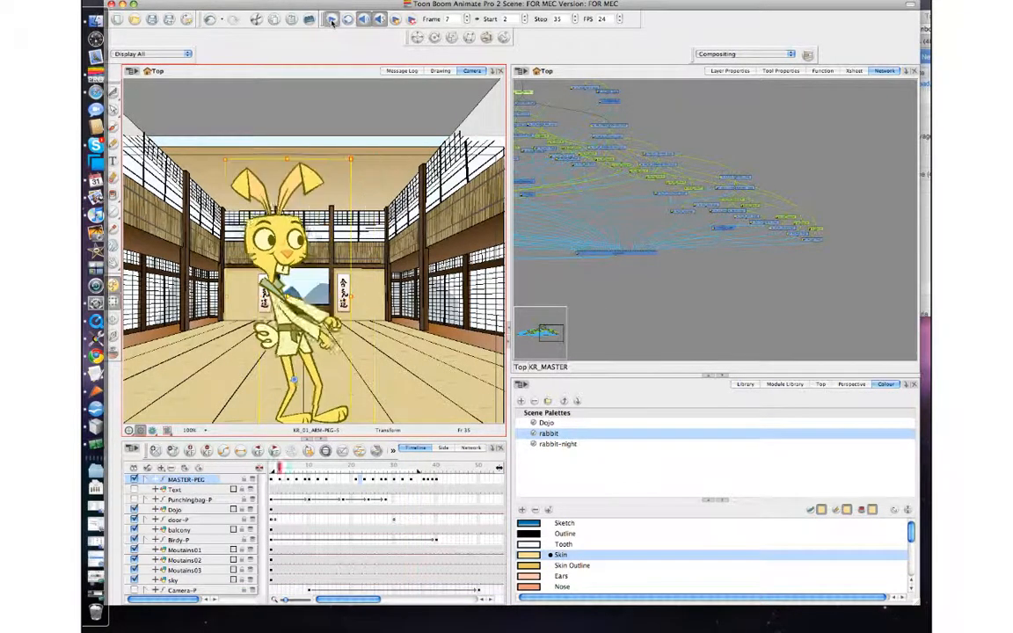
pyautogui.click(331, 21)
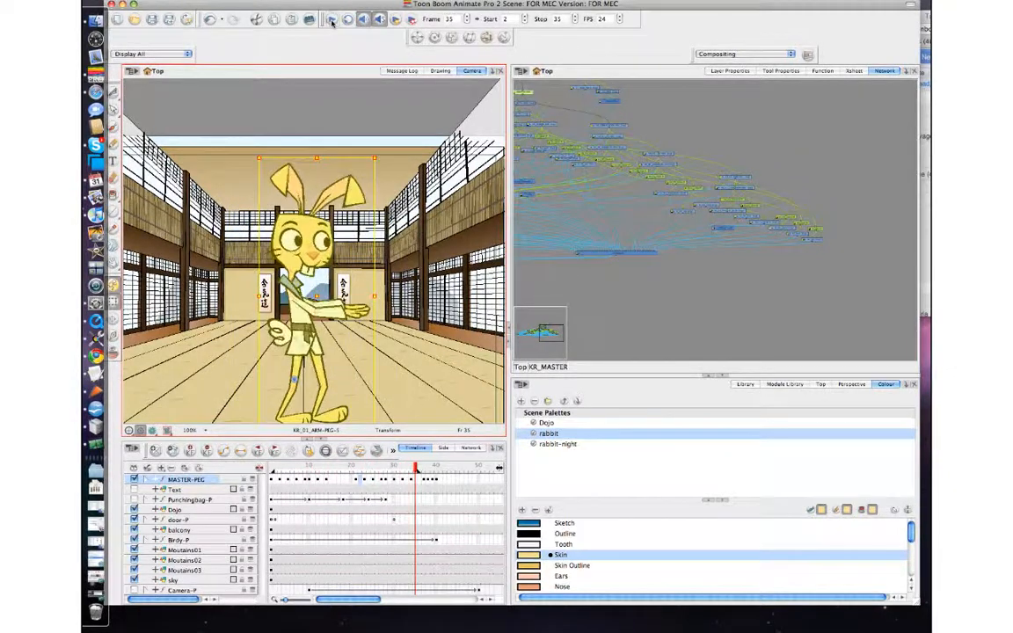
pyautogui.moveTo(419, 470); pyautogui.dragTo(323, 480)
pyautogui.click(356, 151)
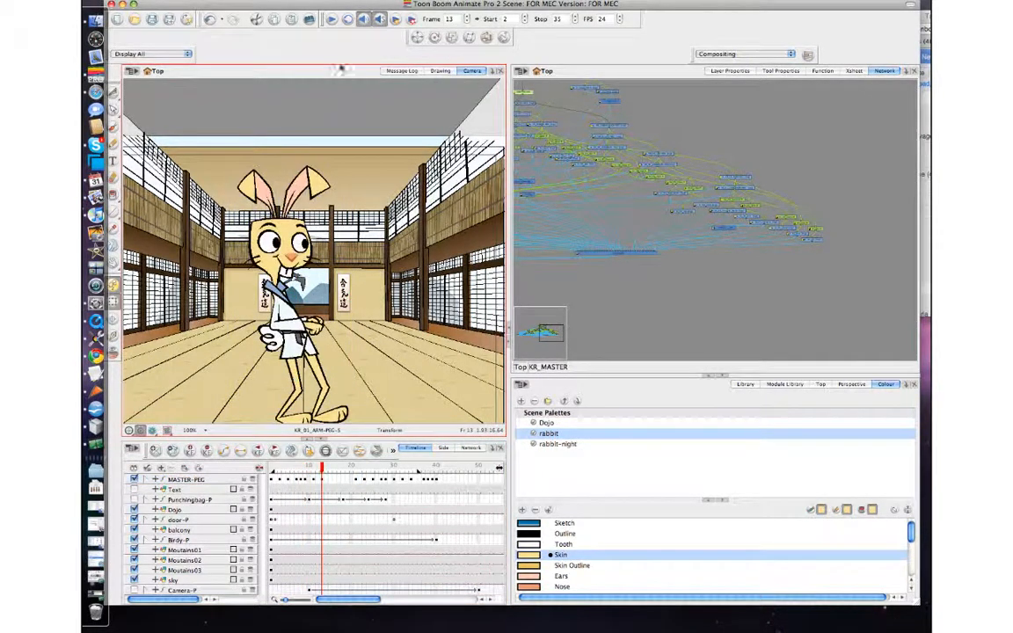
pyautogui.click(330, 19)
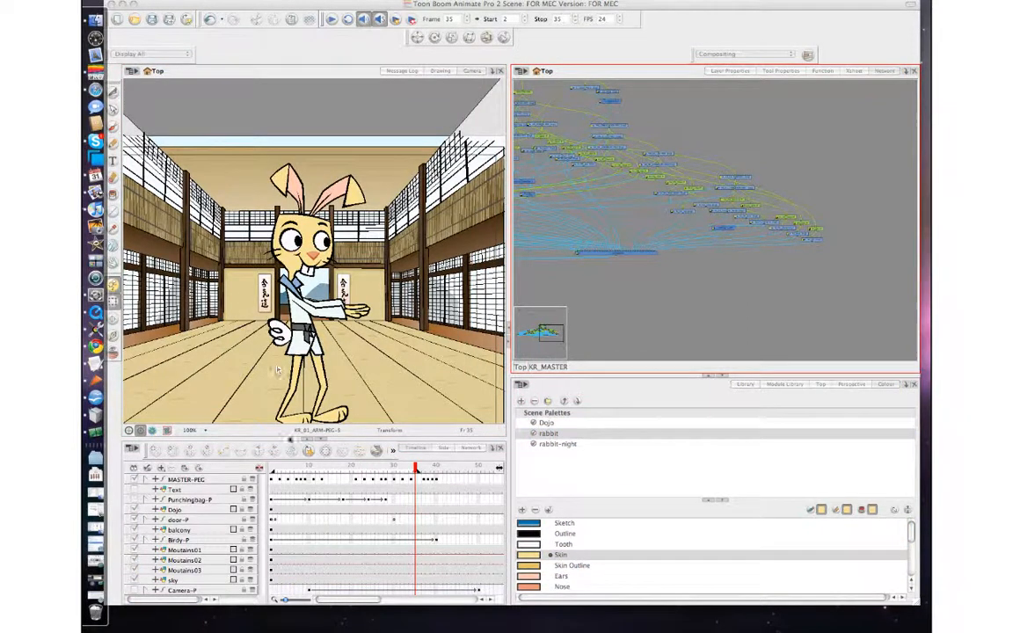
pyautogui.click(332, 21)
pyautogui.click(333, 22)
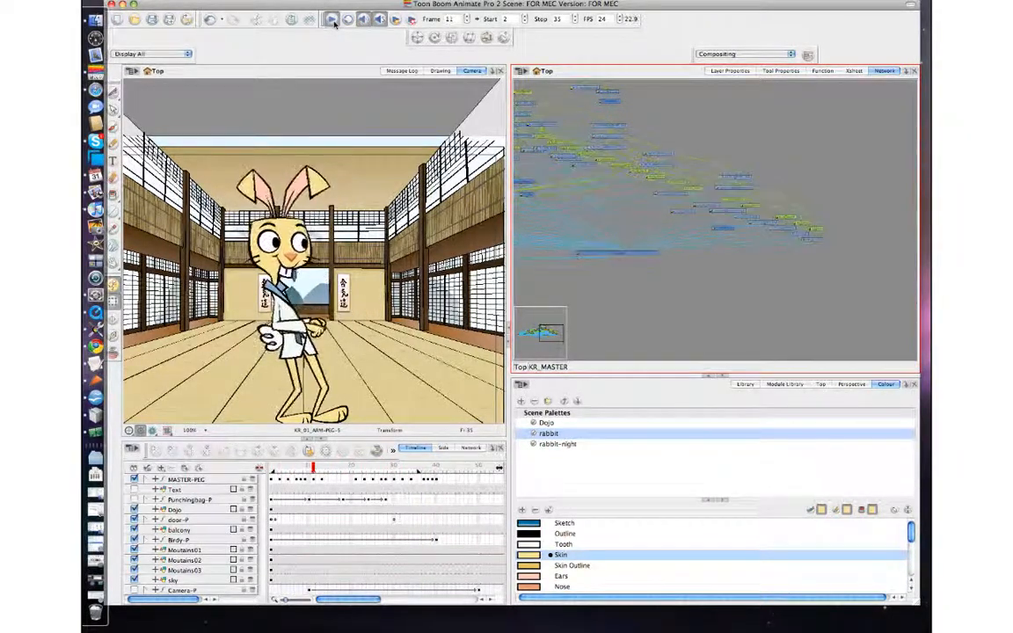
pyautogui.click(332, 20)
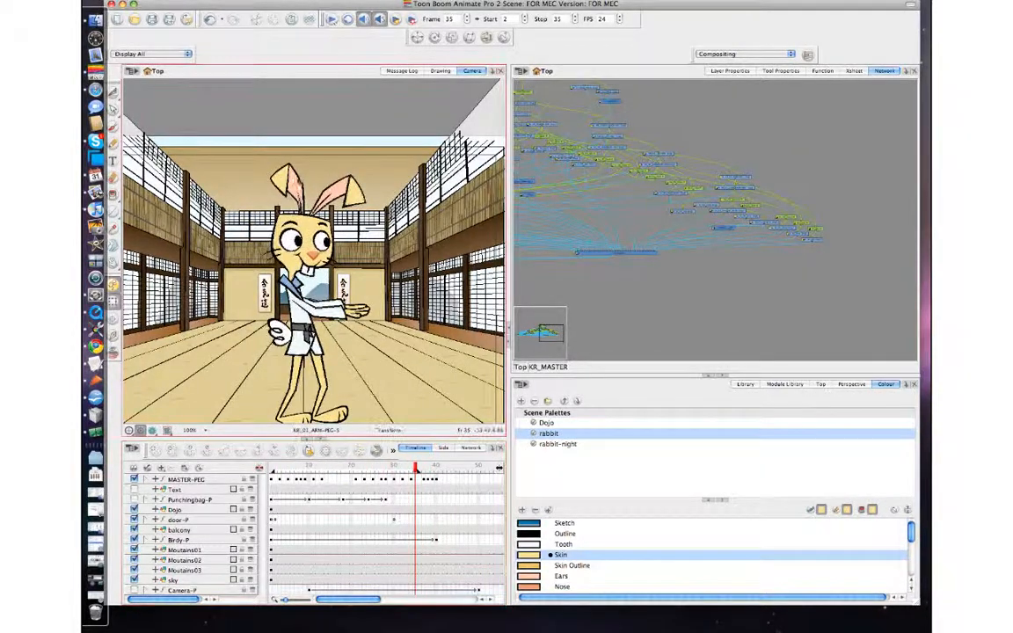
# Step: Scrub to frame 39 and toggle between frames 38 and 40 to compare the rabbit's poses
pyautogui.moveTo(417, 472); pyautogui.dragTo(450, 482)
pyautogui.click(433, 483)
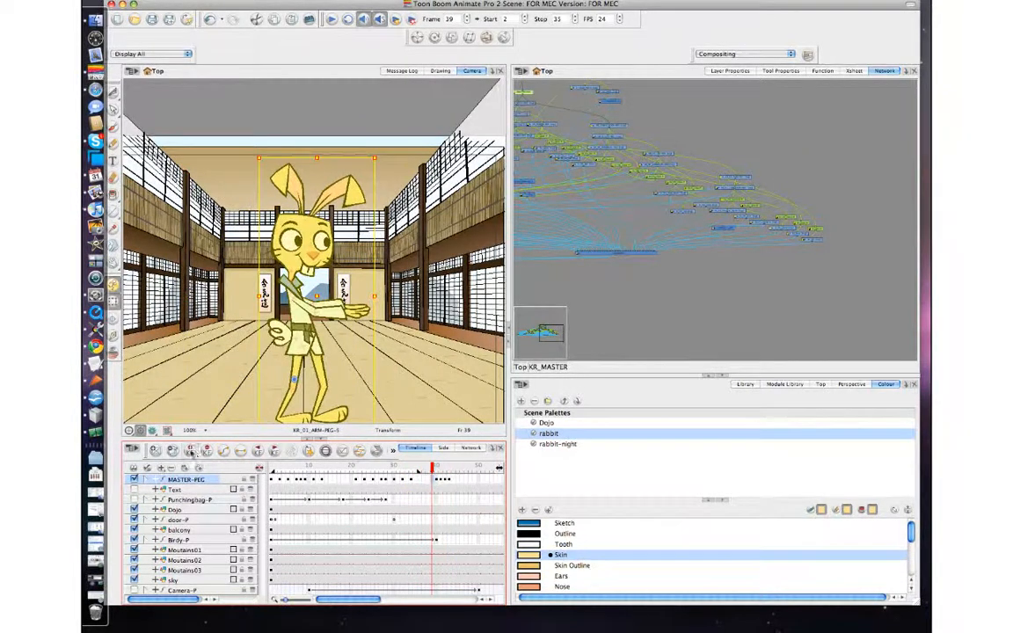
pyautogui.press(',')
pyautogui.press('.')
pyautogui.press('.')
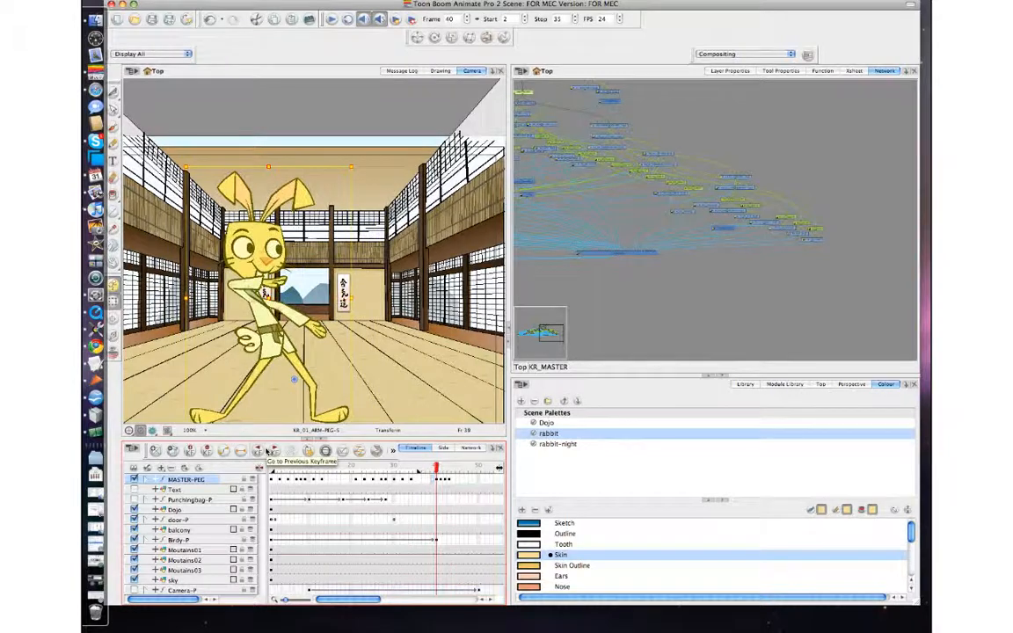
pyautogui.press(',')
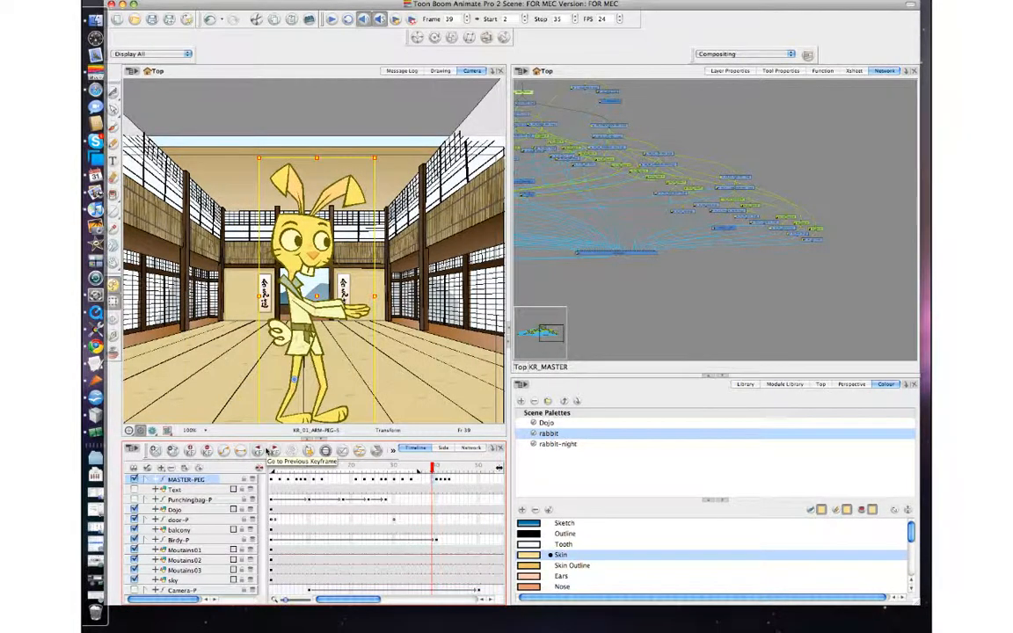
pyautogui.press('.')
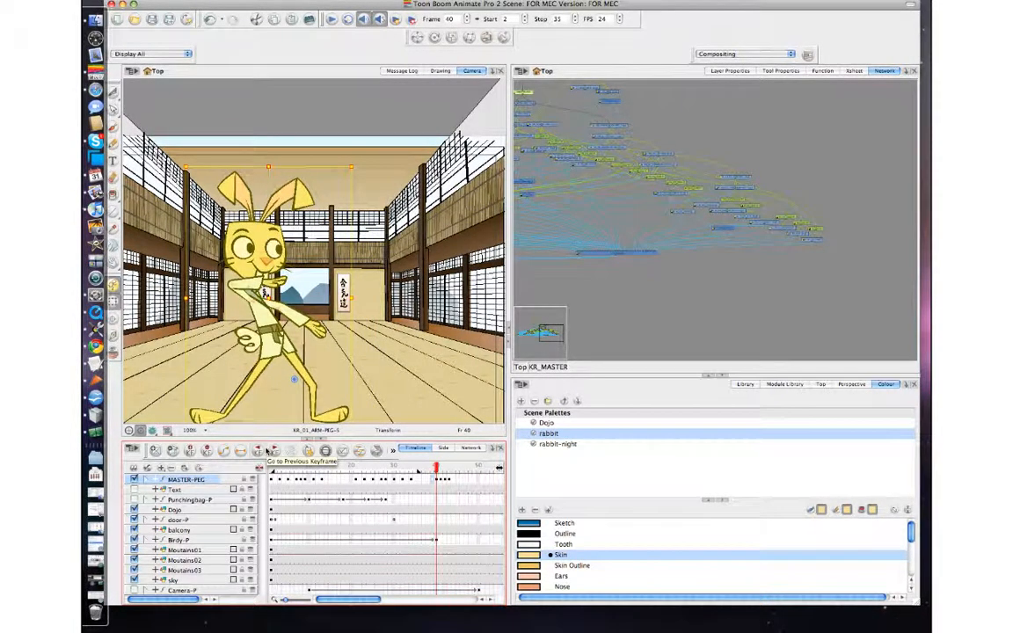
pyautogui.press(',')
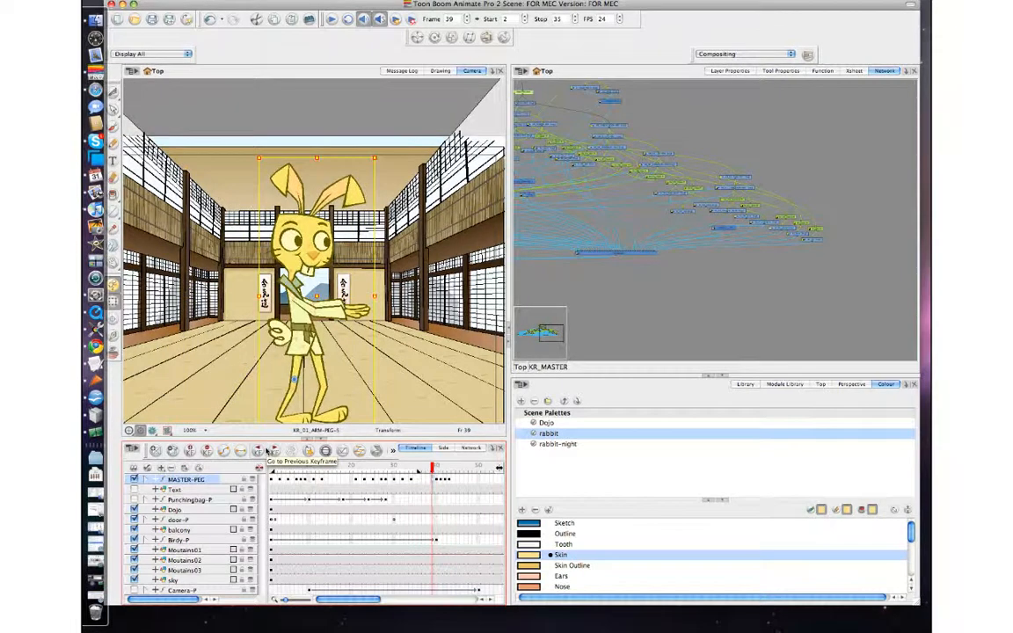
pyautogui.press('.')
pyautogui.press(',')
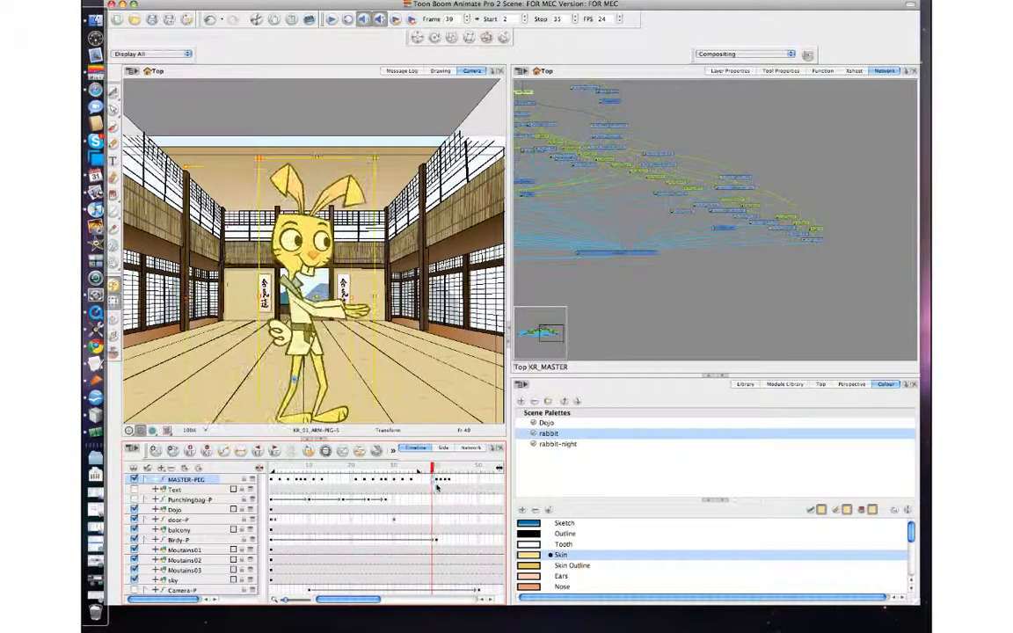
# Step: Select the rabbit's head peg and the master peg while switching between frames 38 and 39
pyautogui.click(278, 223)
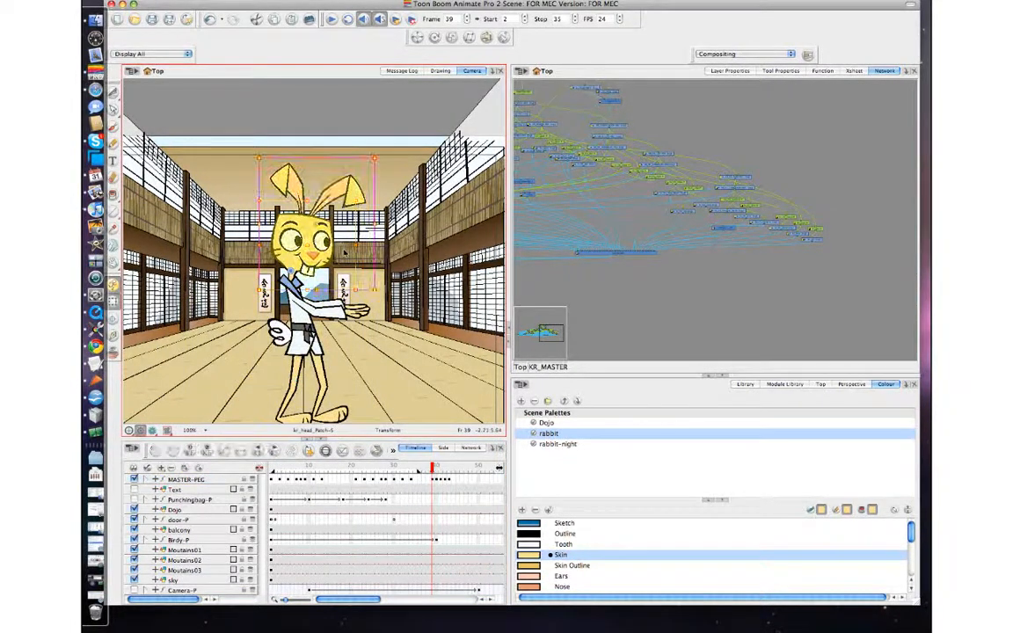
pyautogui.press('b')
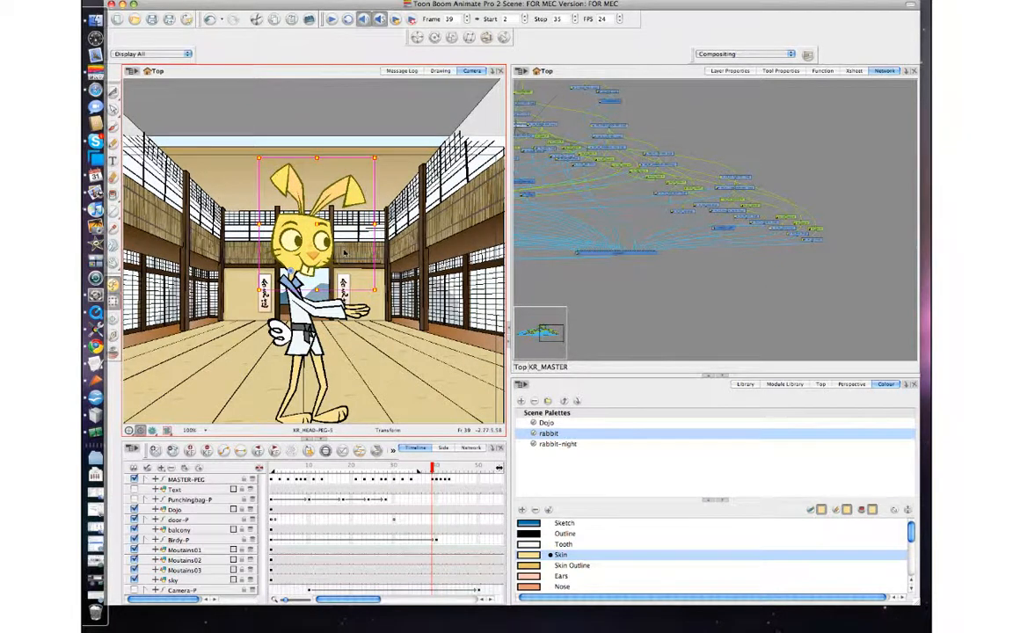
pyautogui.press(',')
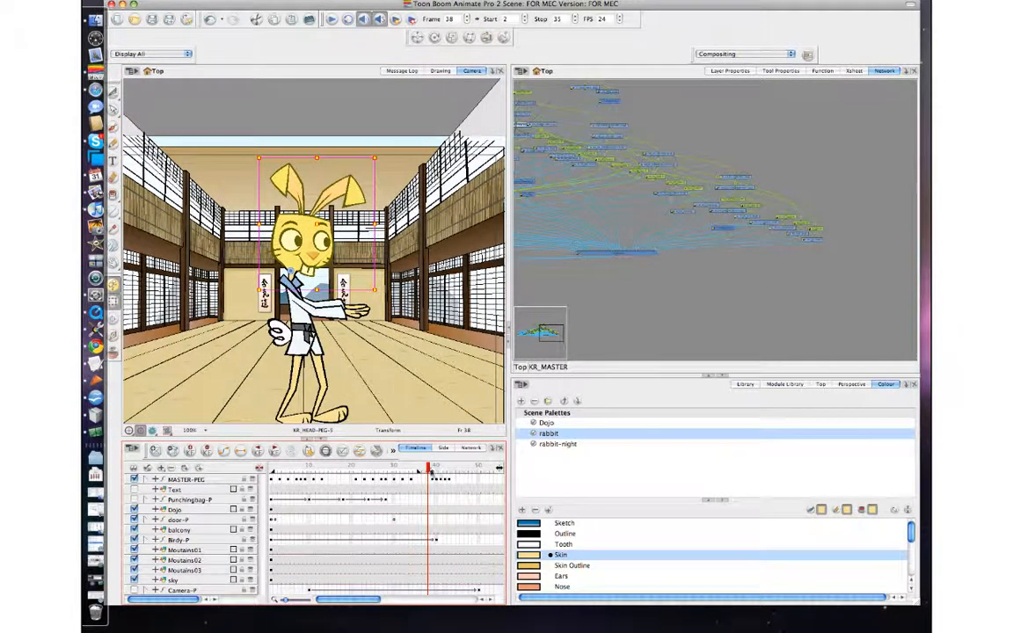
pyautogui.click(243, 479)
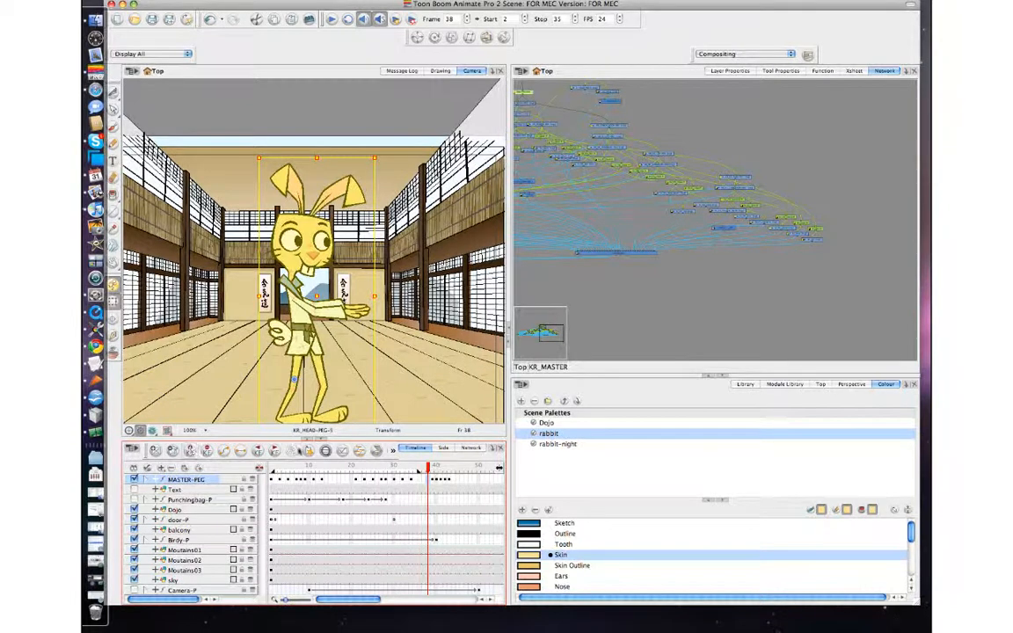
pyautogui.press('.')
pyautogui.click(646, 300)
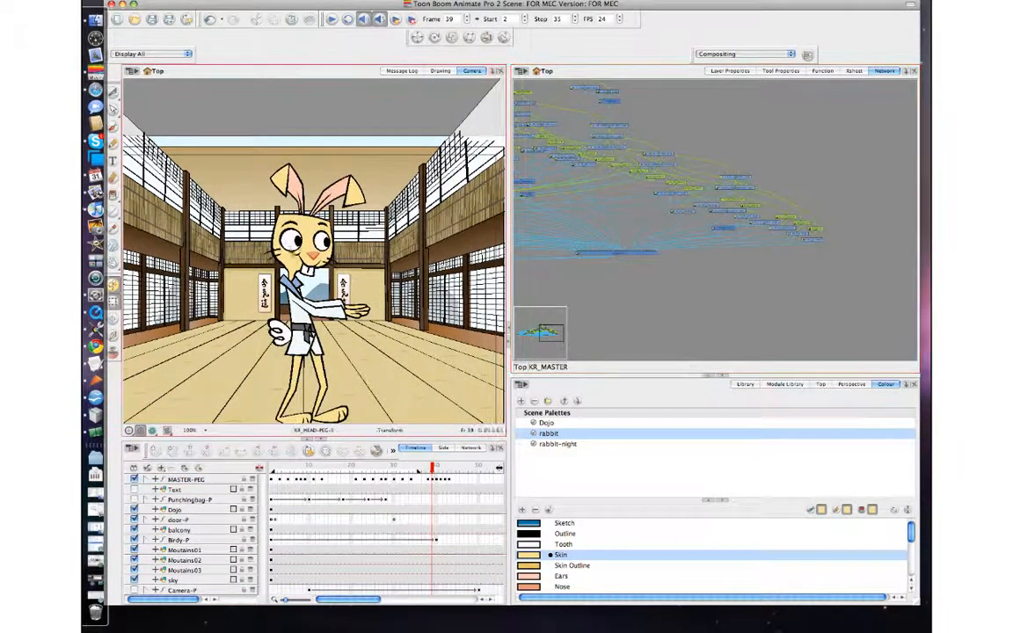
# Step: Rotate the rabbit's upper body peg forward at frame 39
pyautogui.click(314, 235)
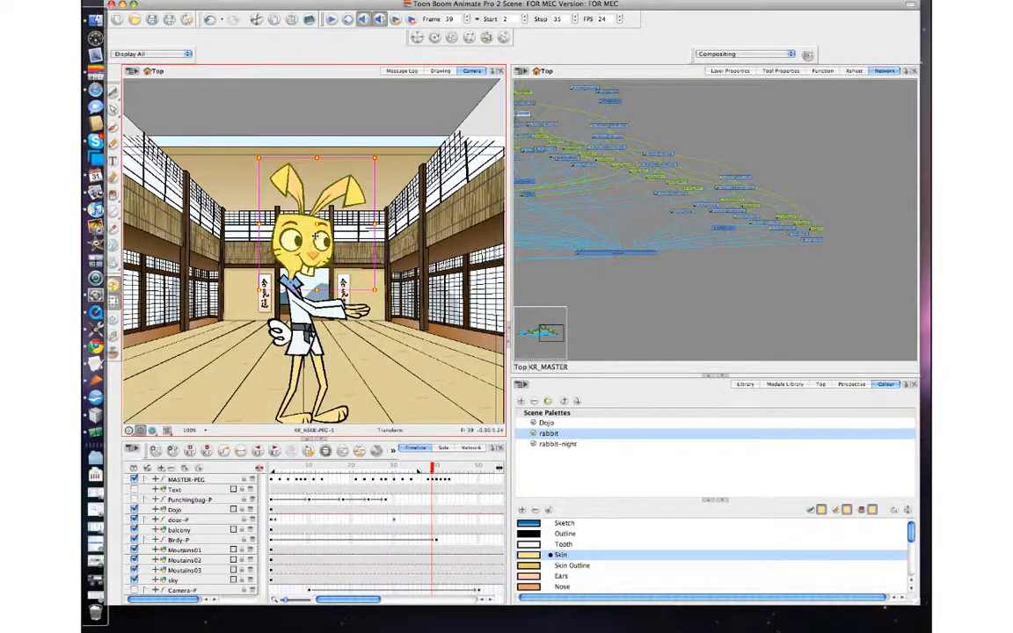
pyautogui.click(307, 326)
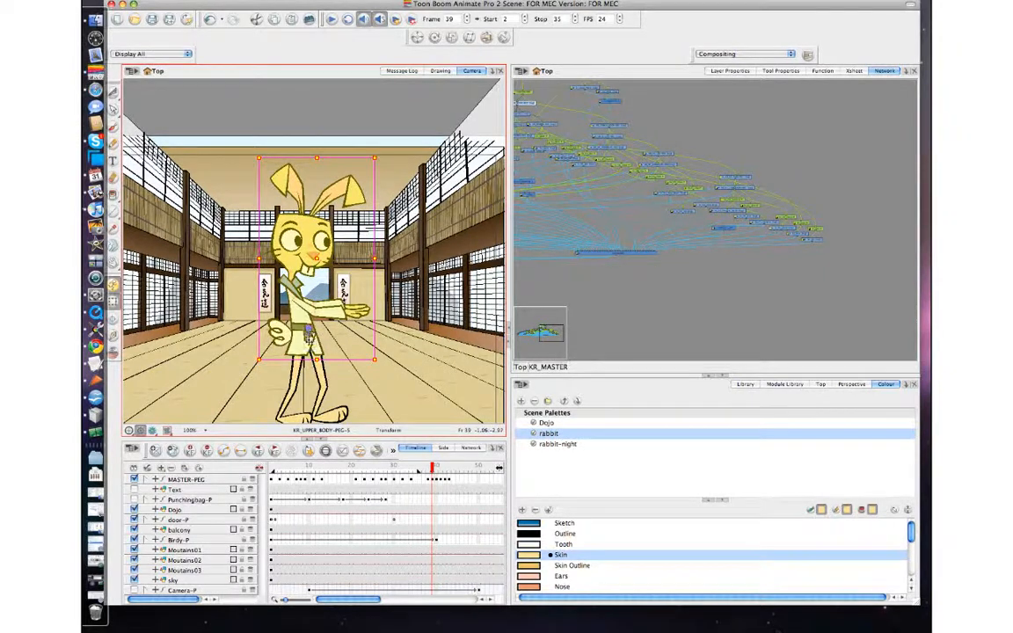
pyautogui.moveTo(384, 360); pyautogui.dragTo(384, 367)
pyautogui.moveTo(309, 341); pyautogui.dragTo(317, 346)
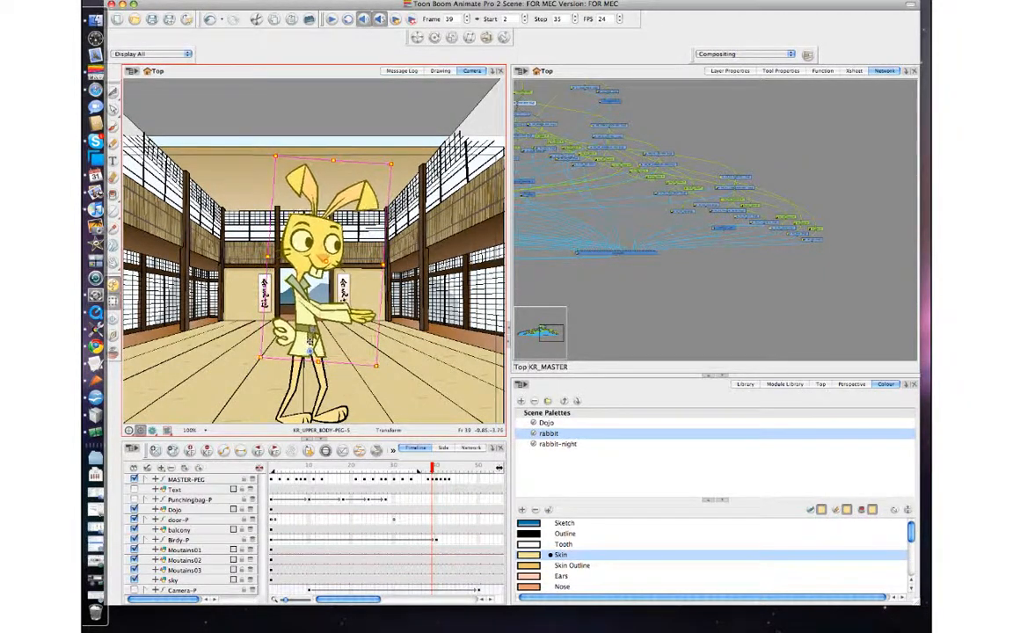
# Step: Step between frames 38, 39 and 40 to compare the upper body pose
pyautogui.press(',')
pyautogui.press('.')
pyautogui.press('.')
pyautogui.press(',')
pyautogui.press(',')
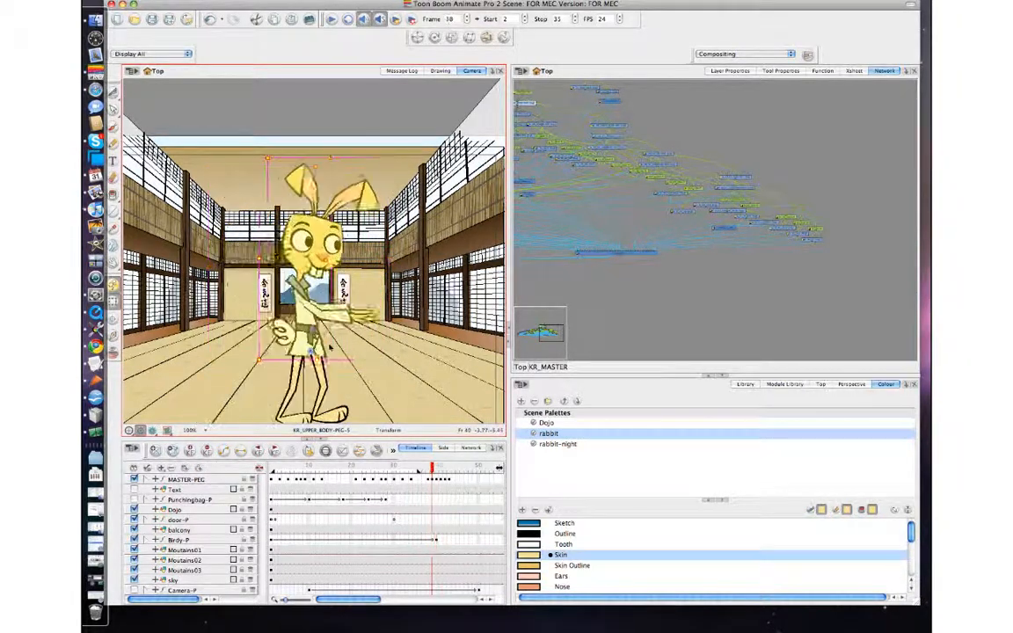
pyautogui.press('.')
# Step: Select the extended arm and rotate its lower arm peg at frame 39
pyautogui.click(323, 339)
pyautogui.click(376, 322)
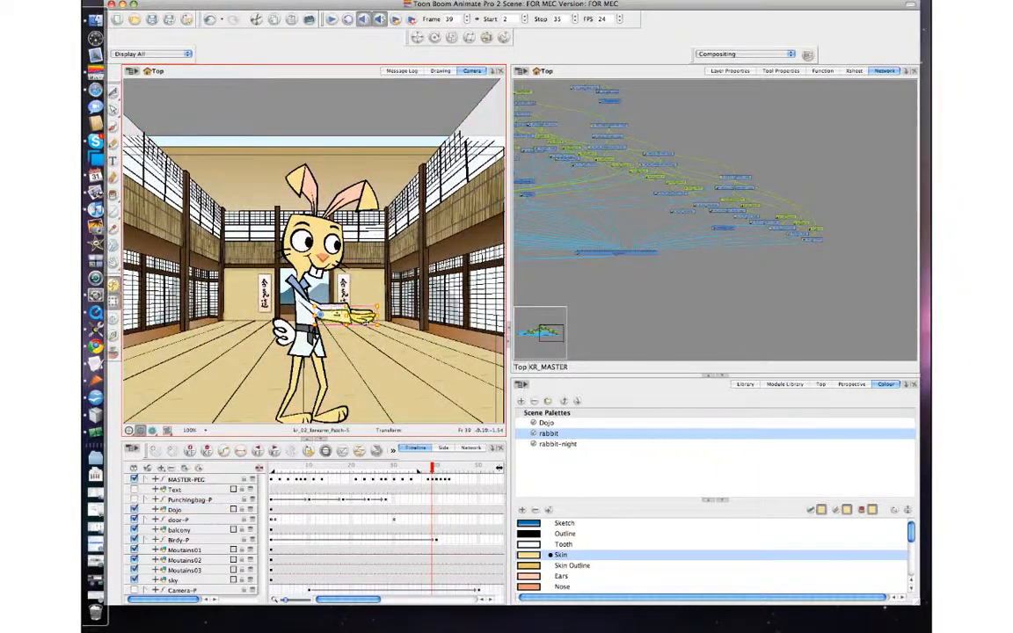
pyautogui.click(391, 309)
pyautogui.click(363, 306)
pyautogui.moveTo(384, 304); pyautogui.dragTo(390, 315)
# Step: Flip between frames 38, 39 and 40 to compare the arm pose
pyautogui.press(',')
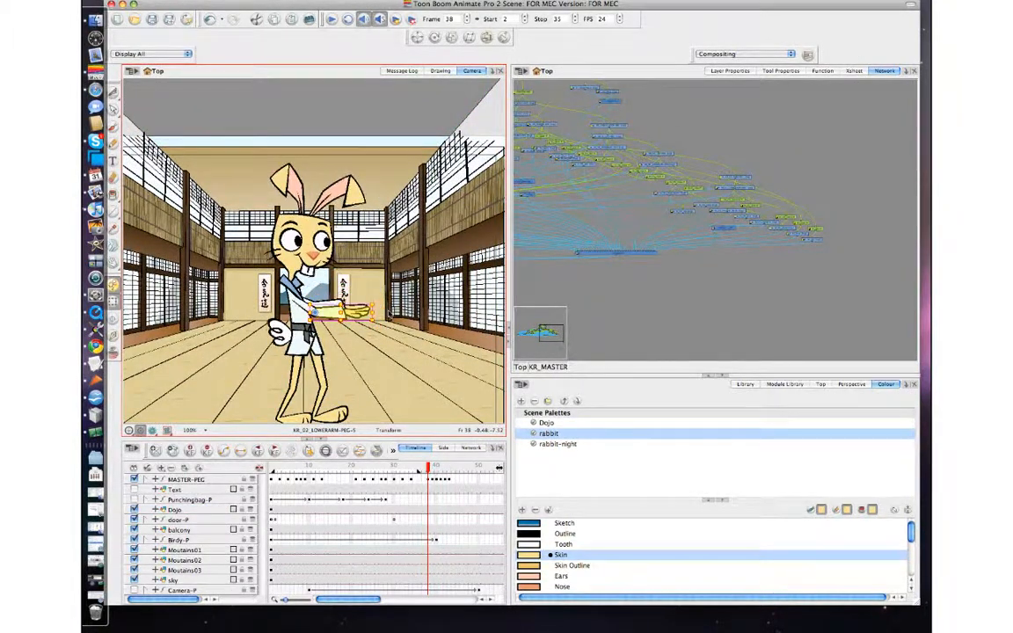
pyautogui.press('.')
pyautogui.press('.')
pyautogui.press(',')
pyautogui.press(',')
pyautogui.press('.')
pyautogui.press('.')
pyautogui.press(',')
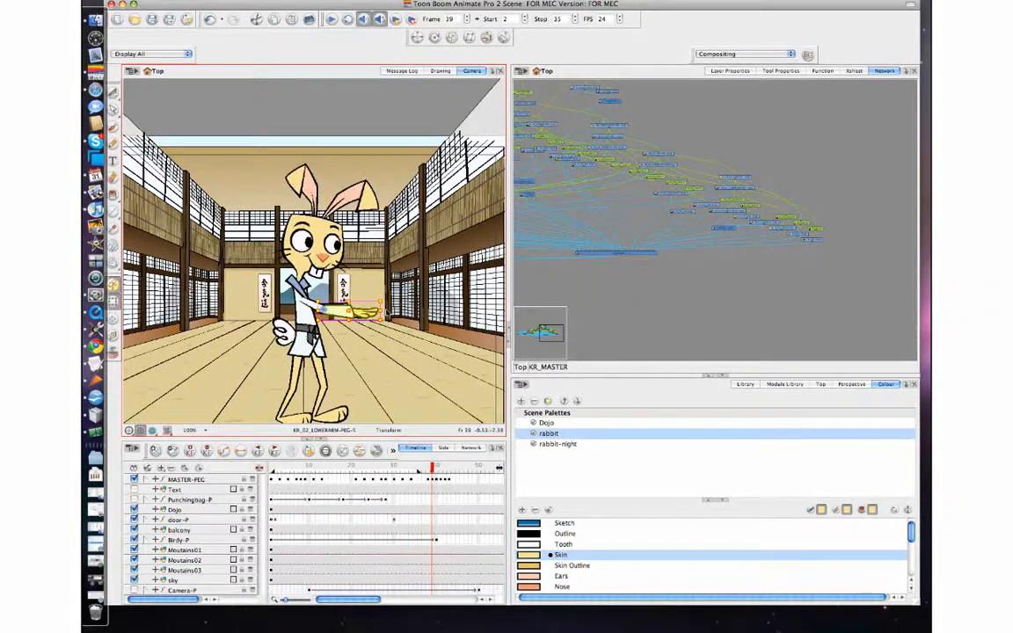
# Step: Zoom in on the rabbit's legs and rotate the front thigh slightly at frame 39
pyautogui.click(324, 370)
pyautogui.press('2')
pyautogui.press('2')
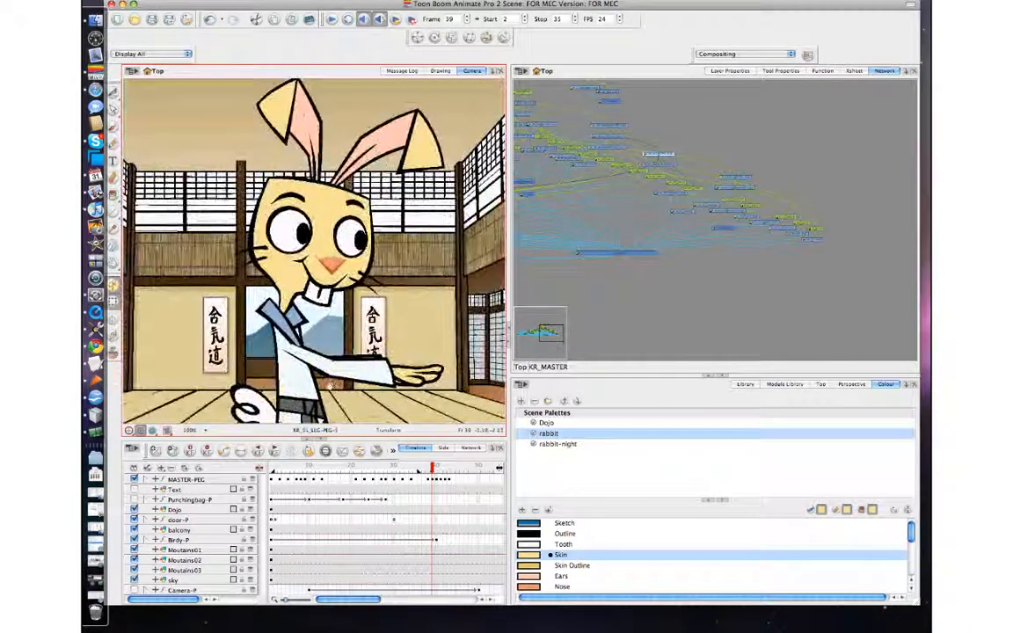
pyautogui.moveTo(332, 385); pyautogui.dragTo(317, 220)
pyautogui.click(320, 385)
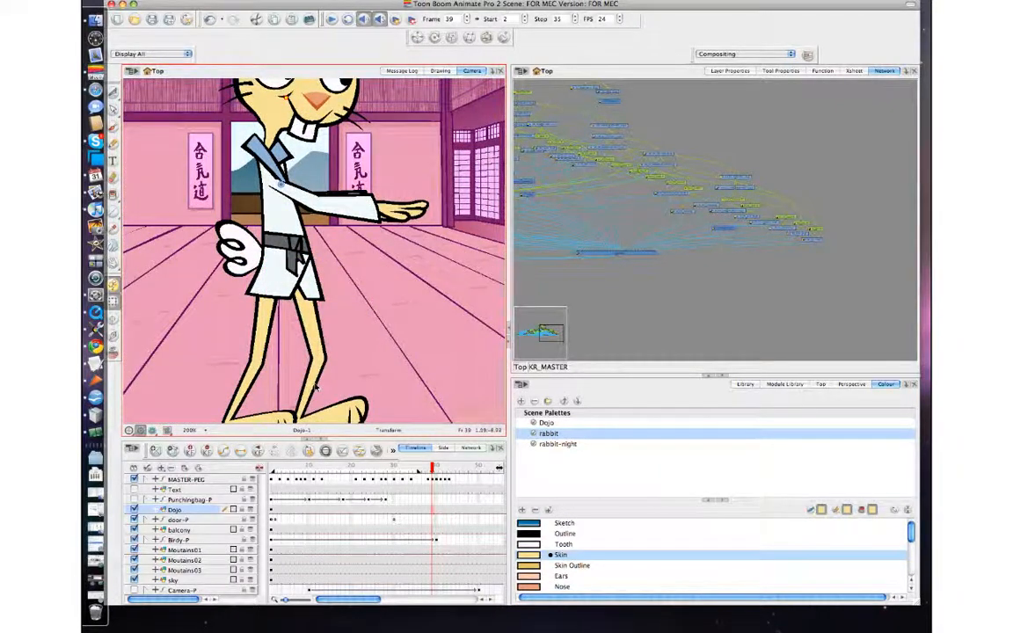
pyautogui.click(316, 385)
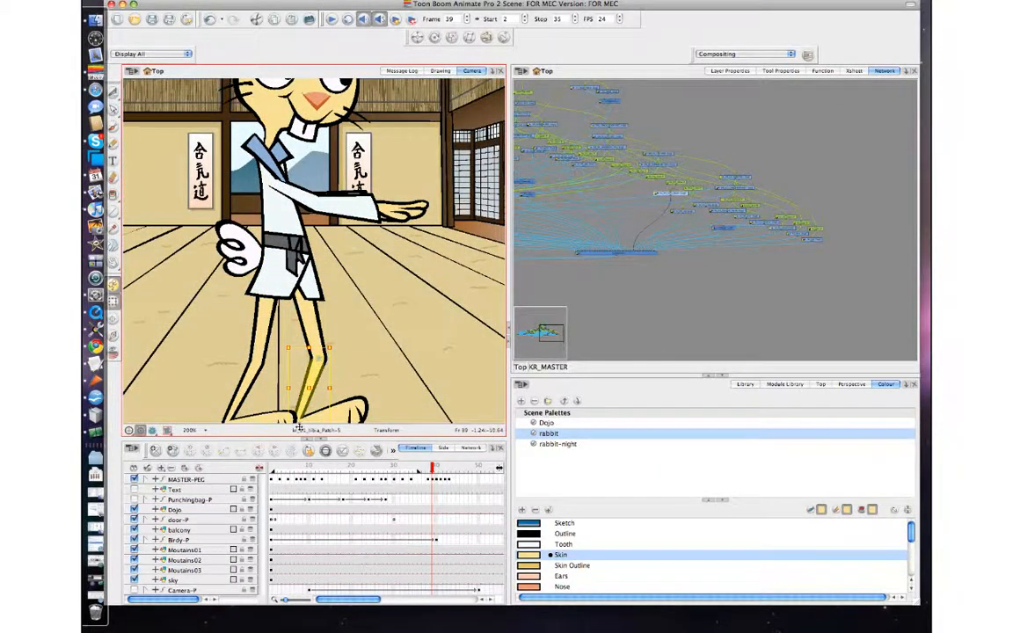
pyautogui.press(',')
pyautogui.press('.')
pyautogui.click(325, 346)
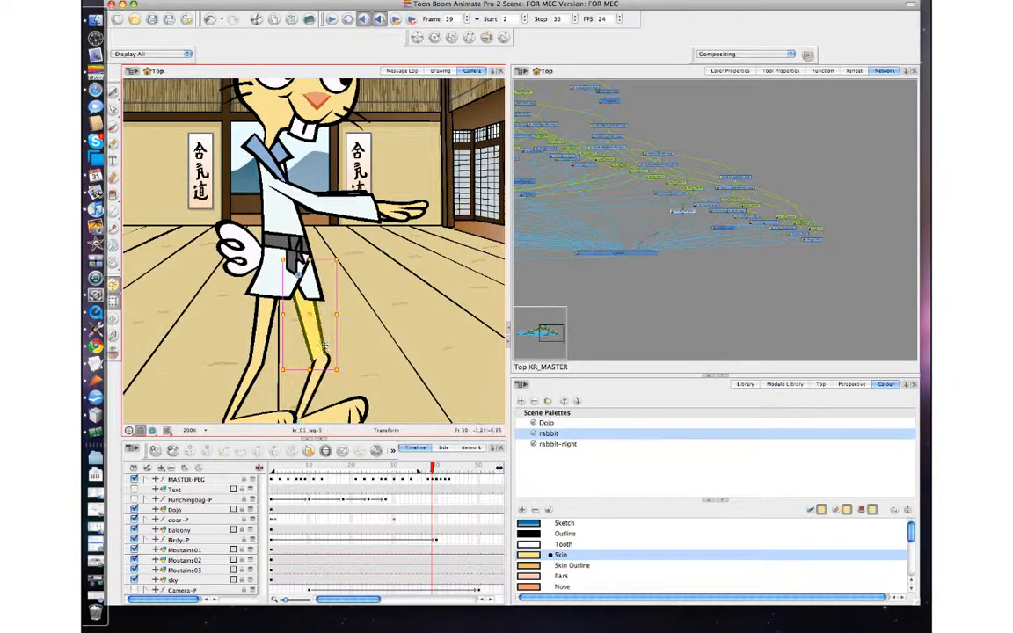
pyautogui.moveTo(341, 372); pyautogui.dragTo(347, 369)
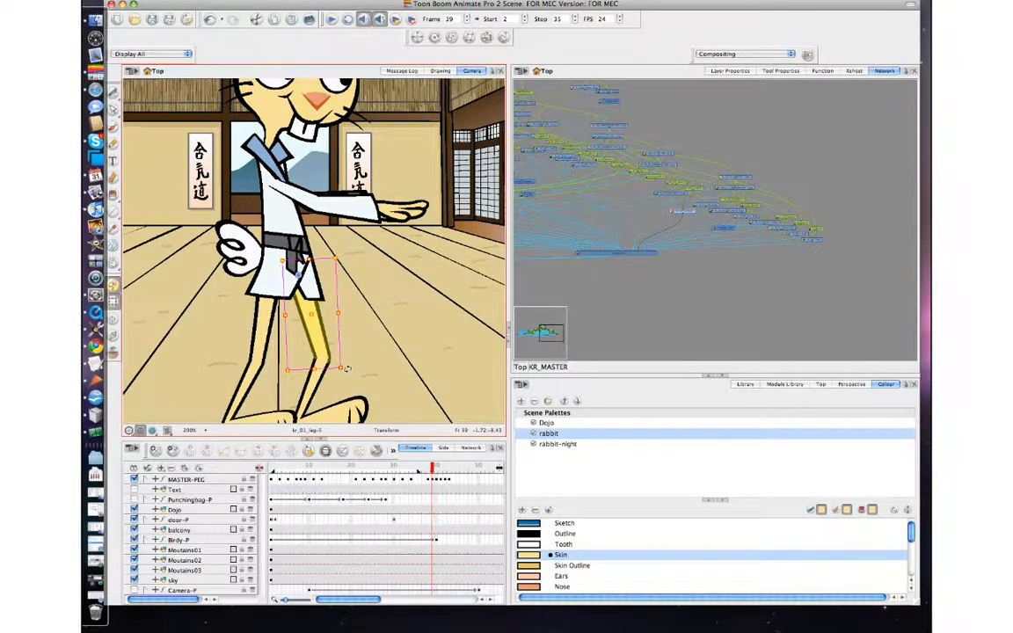
# Step: Flip between frames 38, 39 and 40 to compare the leg pose
pyautogui.press(',')
pyautogui.press('.')
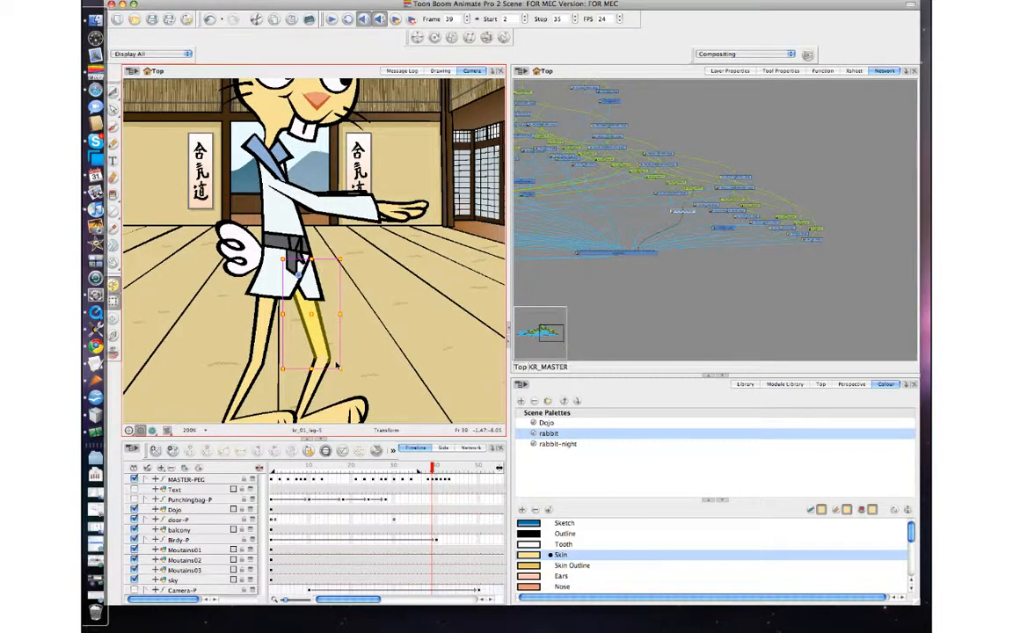
pyautogui.press(',')
pyautogui.press('.')
pyautogui.press('.')
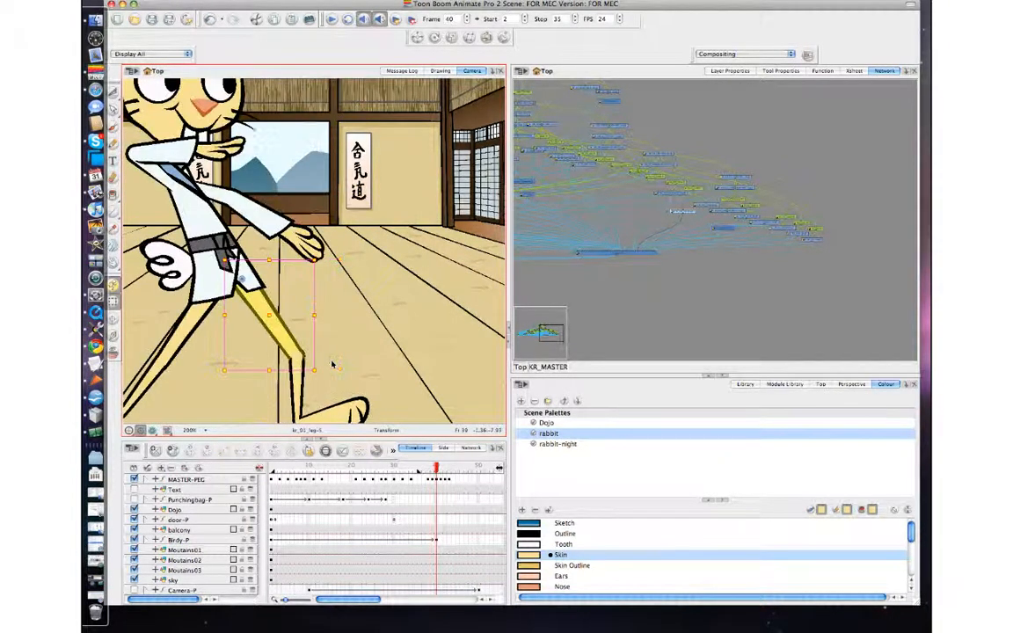
pyautogui.press(',')
pyautogui.press(',')
pyautogui.press('.')
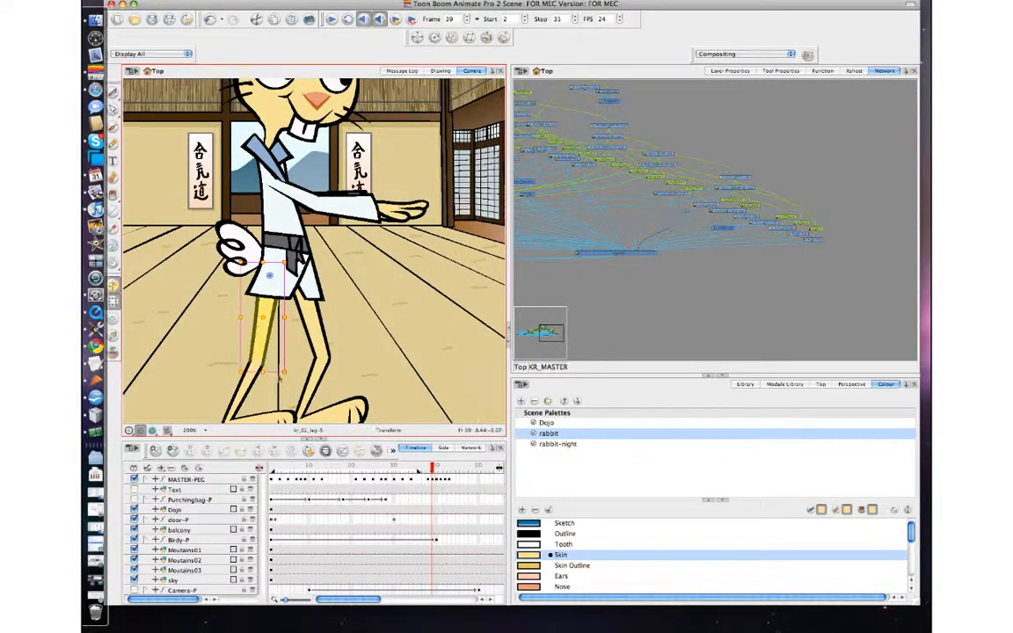
# Step: Rotate the back thigh and bend its lower leg peg at frame 39
pyautogui.moveTo(291, 371); pyautogui.dragTo(301, 364)
pyautogui.click(261, 388)
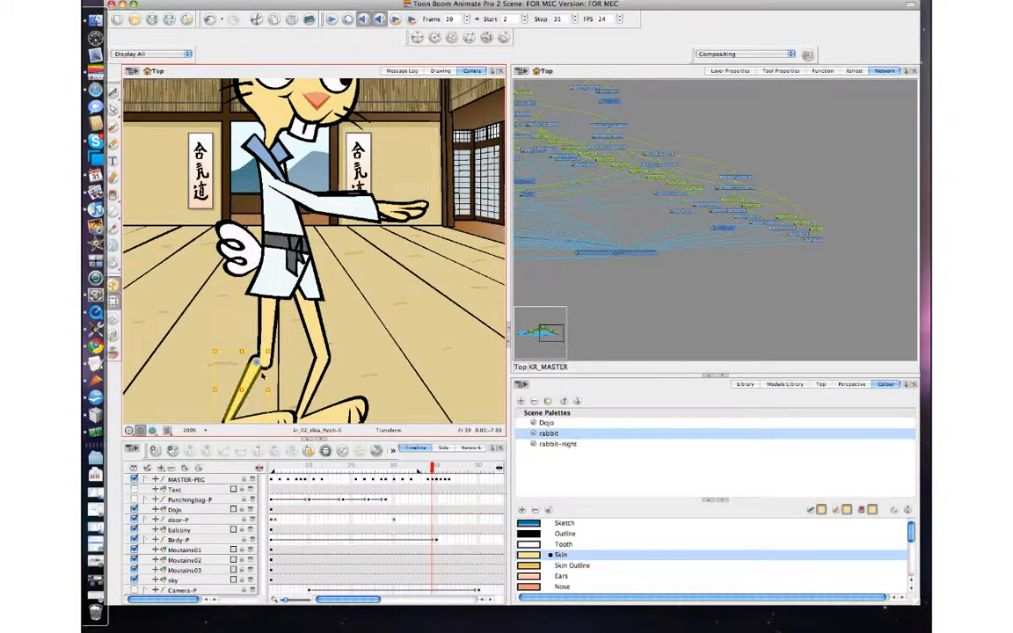
pyautogui.press('b')
pyautogui.press('b')
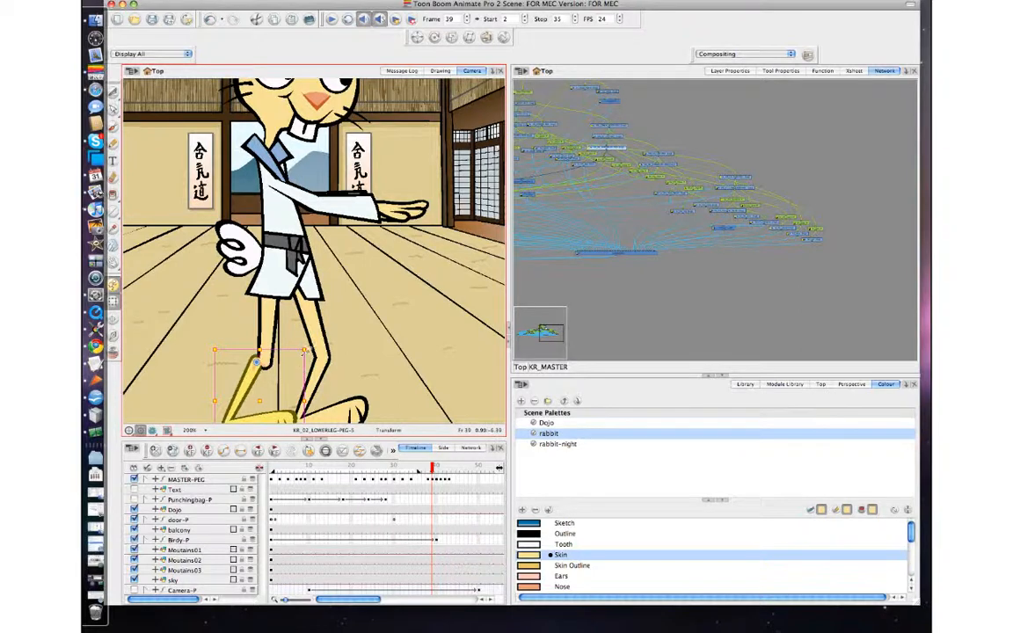
pyautogui.moveTo(305, 350); pyautogui.dragTo(259, 378)
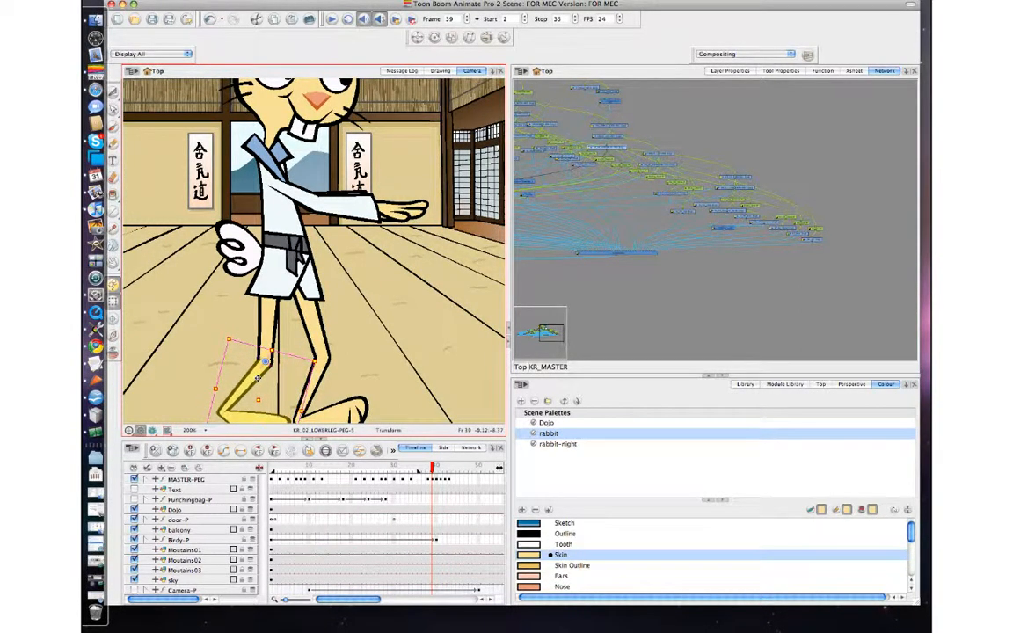
# Step: Step between frames 38, 39 and 40 to compare the back leg pose
pyautogui.press(',')
pyautogui.press('.')
pyautogui.press(',')
pyautogui.press('.')
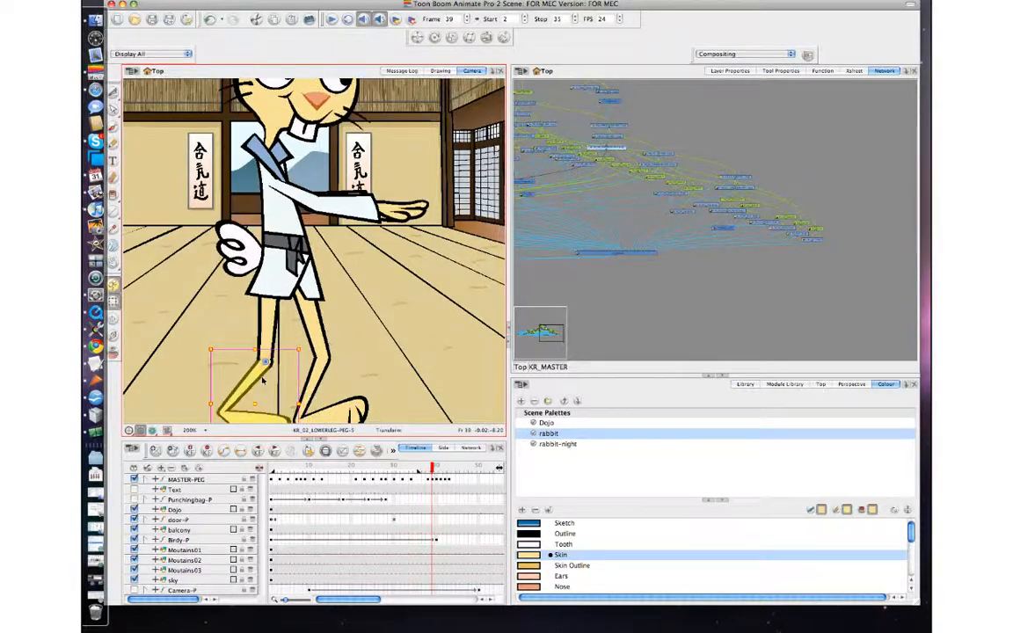
pyautogui.press(',')
pyautogui.press('.')
# Step: Refine the lower arm and arm peg rotations at frame 39
pyautogui.moveTo(378, 223); pyautogui.dragTo(346, 323)
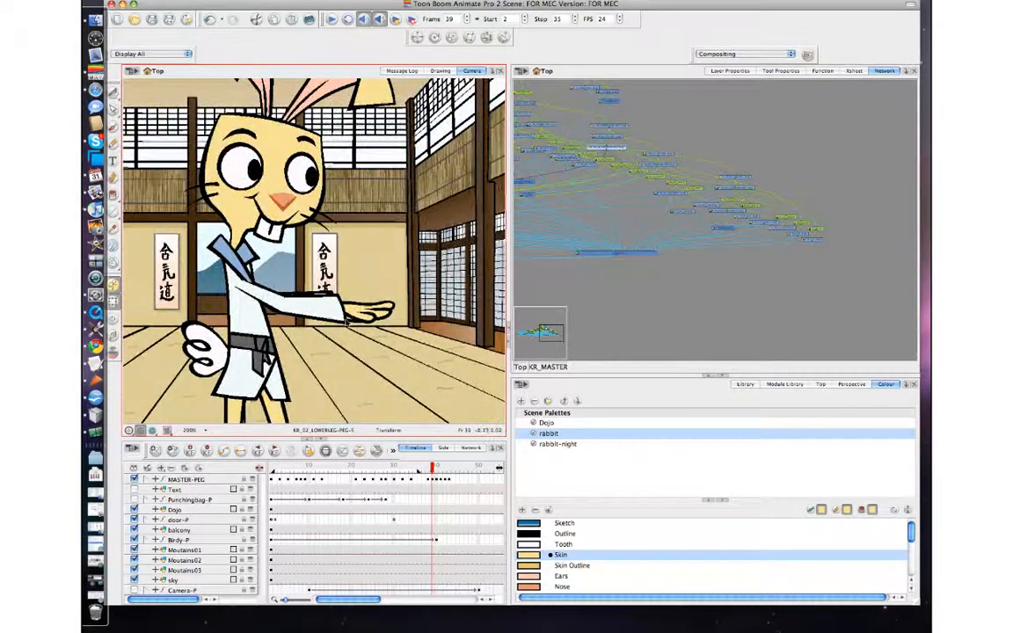
pyautogui.click(349, 322)
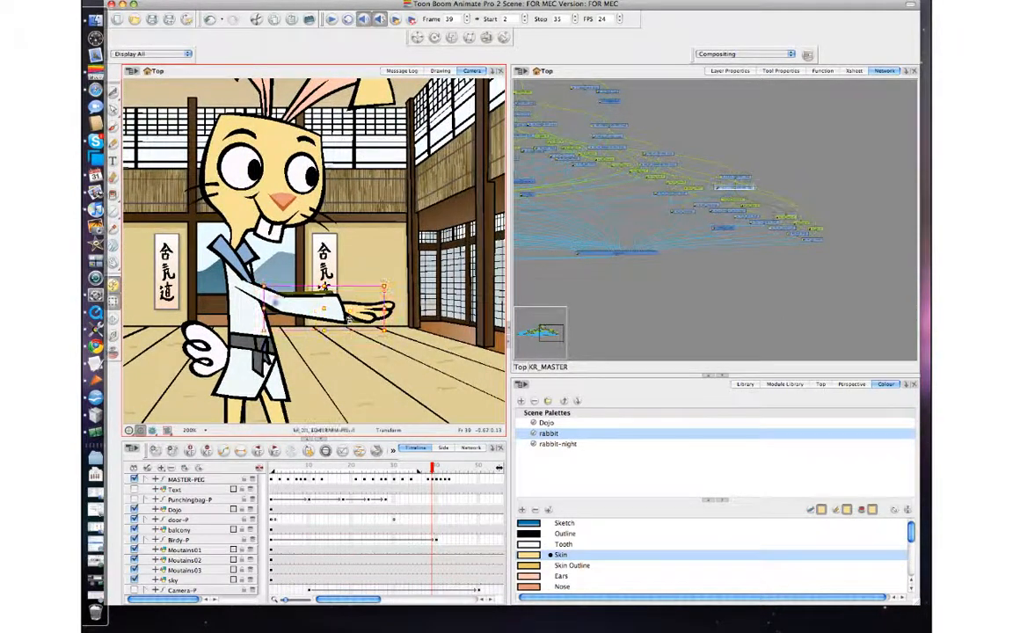
pyautogui.press('b')
pyautogui.moveTo(350, 322); pyautogui.dragTo(356, 316)
pyautogui.press(',')
pyautogui.press('.')
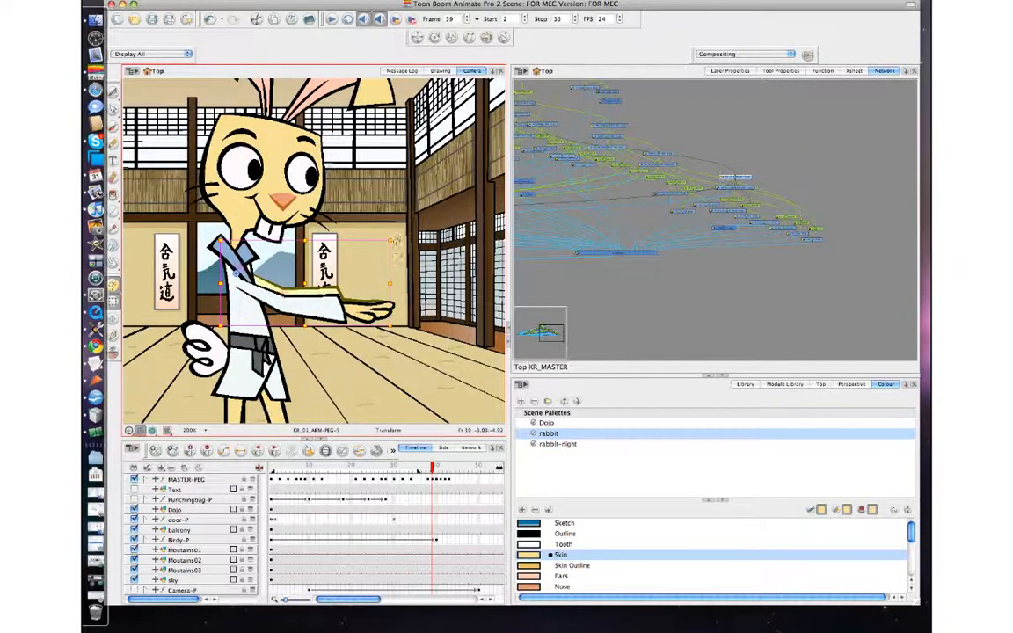
pyautogui.moveTo(397, 239); pyautogui.dragTo(397, 234)
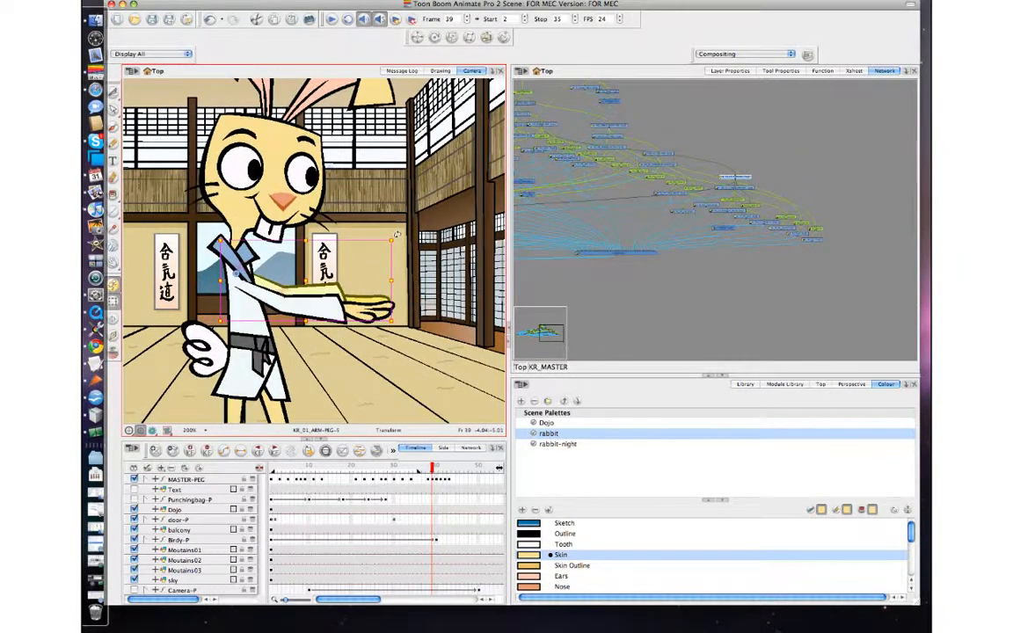
# Step: Select the facial features peg and flip between frames 38, 39 and 40 to check the face
pyautogui.click(279, 209)
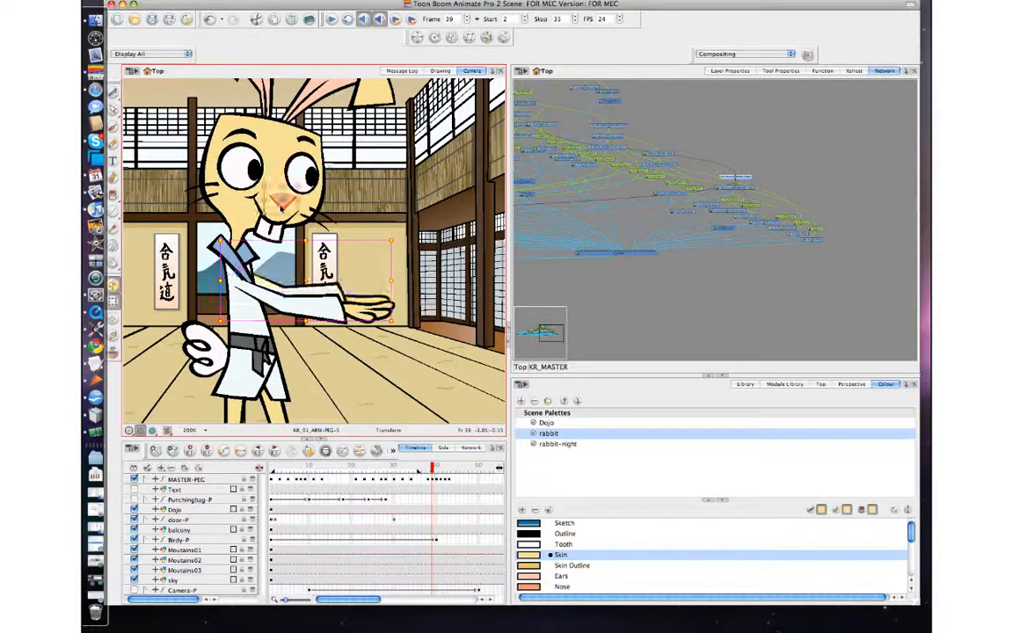
pyautogui.press(',')
pyautogui.press('.')
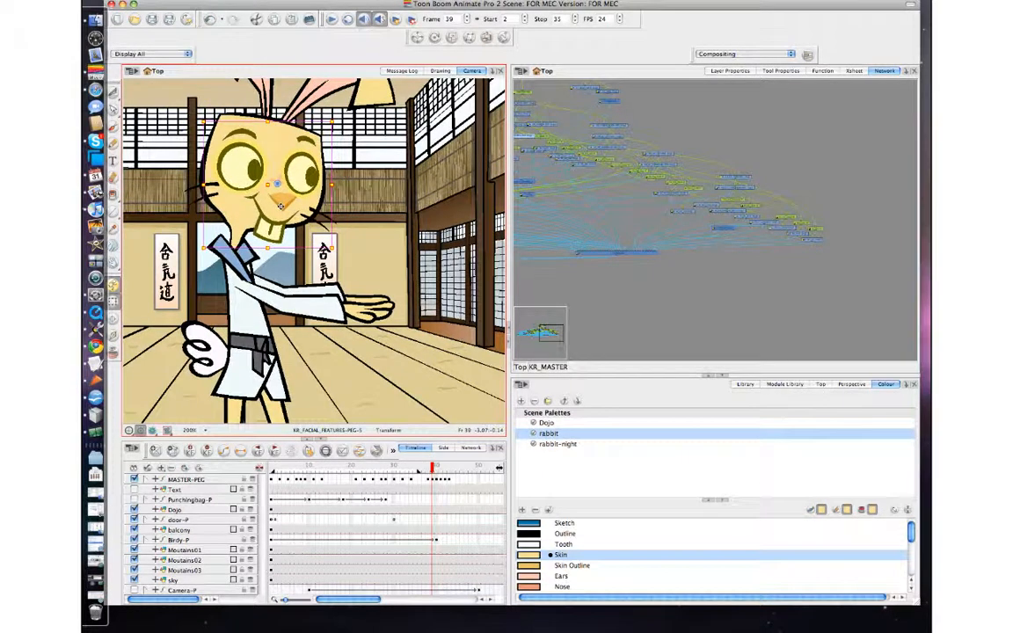
pyautogui.press('.')
pyautogui.press(',')
pyautogui.press(',')
pyautogui.press('.')
pyautogui.press(',')
pyautogui.press('.')
pyautogui.press(',')
pyautogui.press('.')
# Step: Select the rabbit's head peg and nudge it slightly at frame 39
pyautogui.press('b')
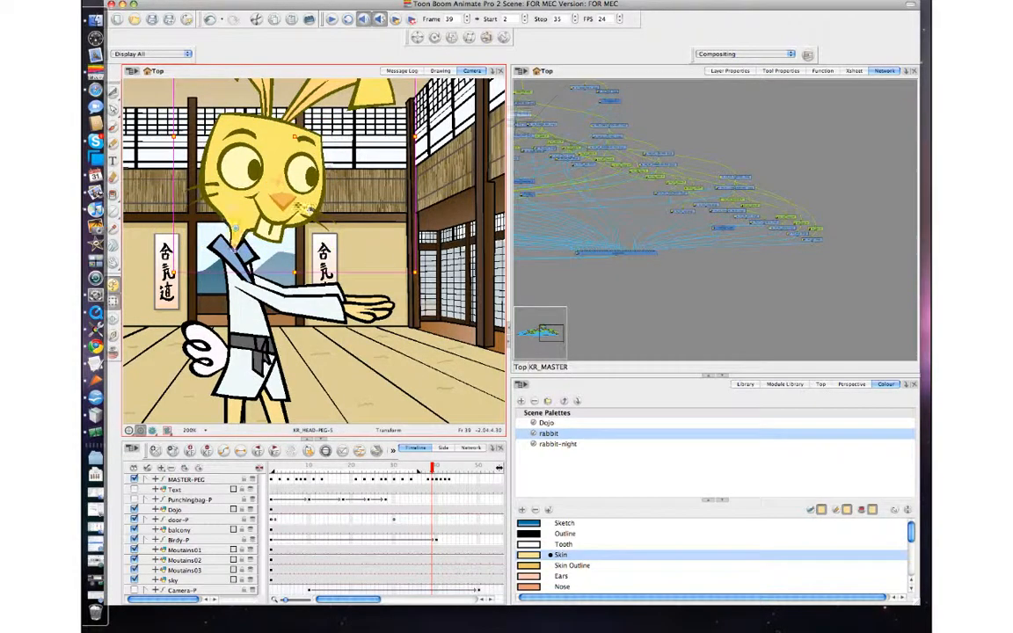
pyautogui.press('b')
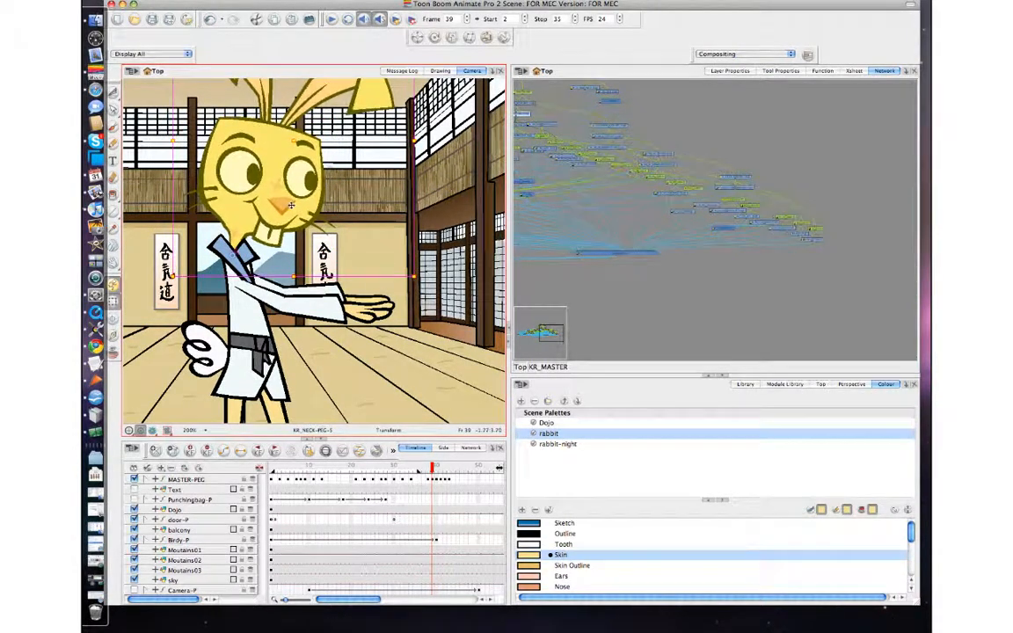
pyautogui.press(',')
pyautogui.press('.')
pyautogui.click(348, 204)
pyautogui.click(296, 212)
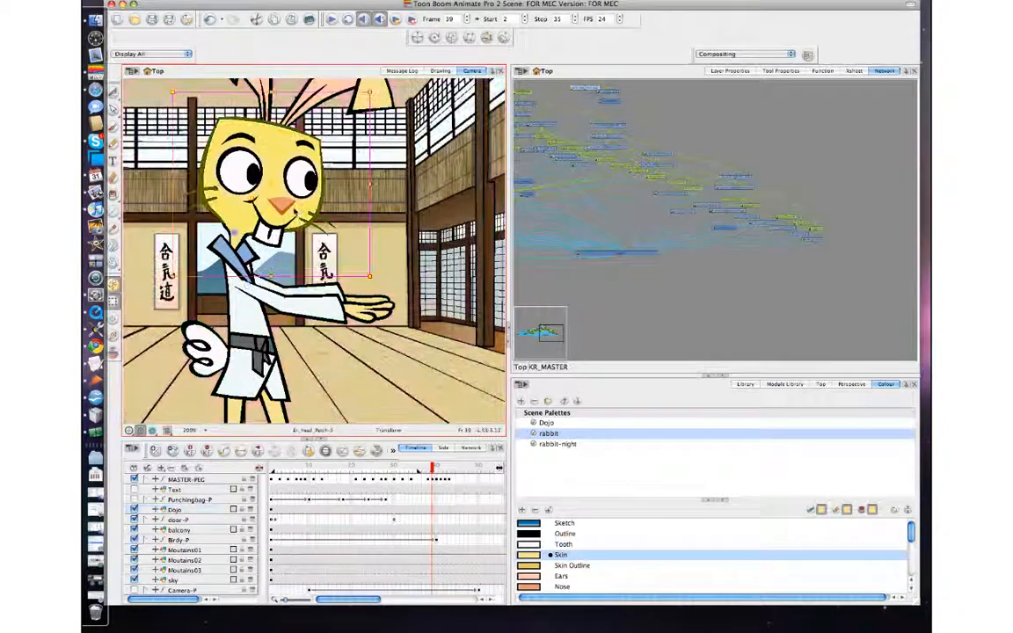
pyautogui.press('b')
pyautogui.moveTo(294, 211); pyautogui.dragTo(293, 211)
# Step: Step between frames 37 and 40 to review the head pose
pyautogui.press(',')
pyautogui.press('.')
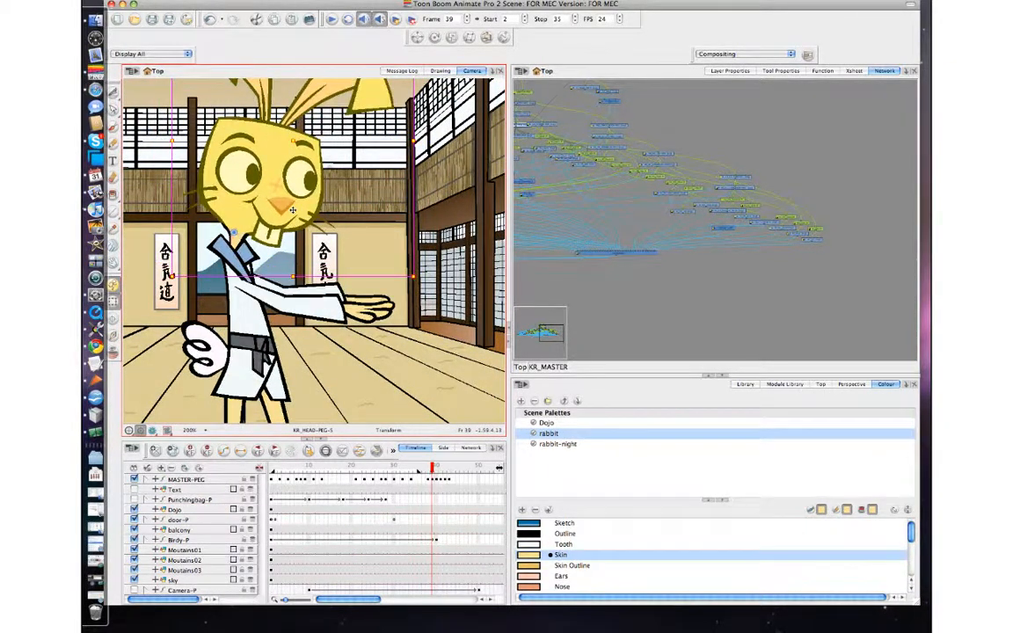
pyautogui.press(',')
pyautogui.press(',')
pyautogui.press('.')
pyautogui.press('.')
pyautogui.press('.')
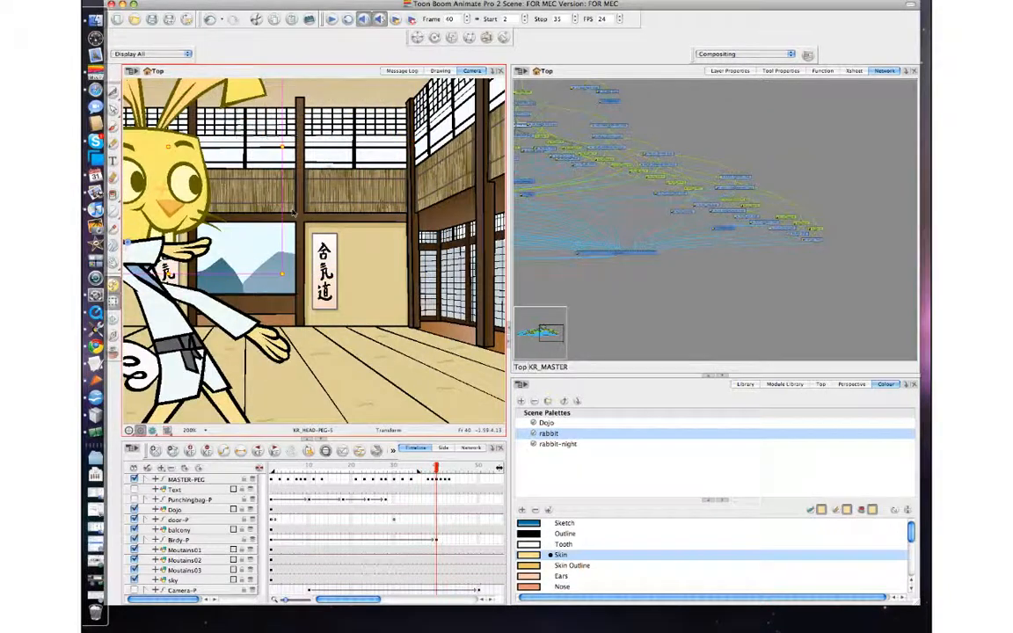
# Step: Step back and forth between frames 38, 39 and 40 to review the rabbit's punch pose
pyautogui.press(',')
pyautogui.press(',')
pyautogui.press('.')
pyautogui.press(',')
pyautogui.press('.')
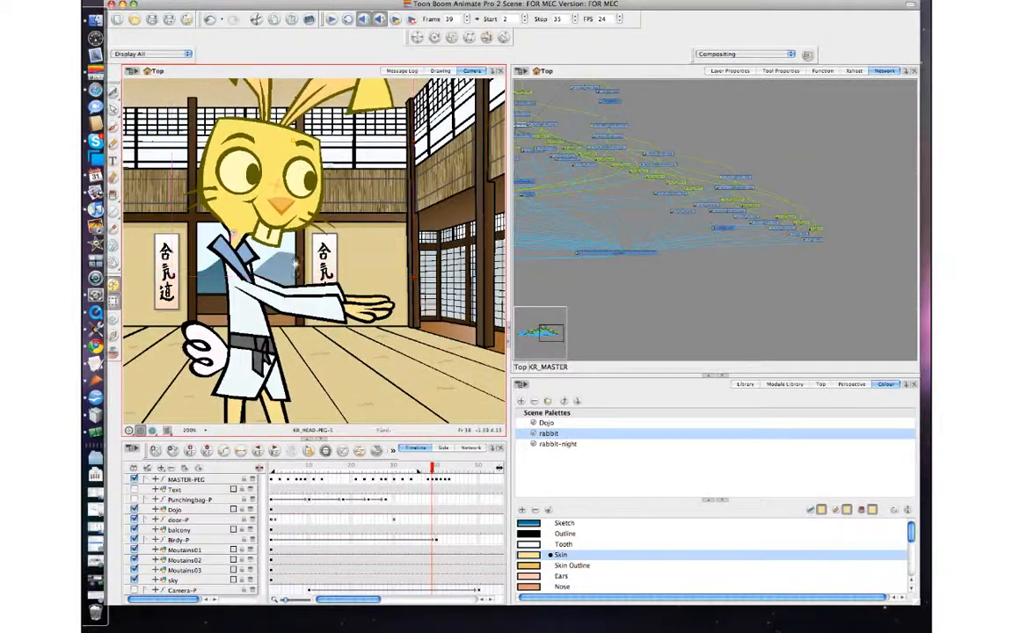
pyautogui.scroll(2, 310, 321)
pyautogui.scroll(-4, 310, 327)
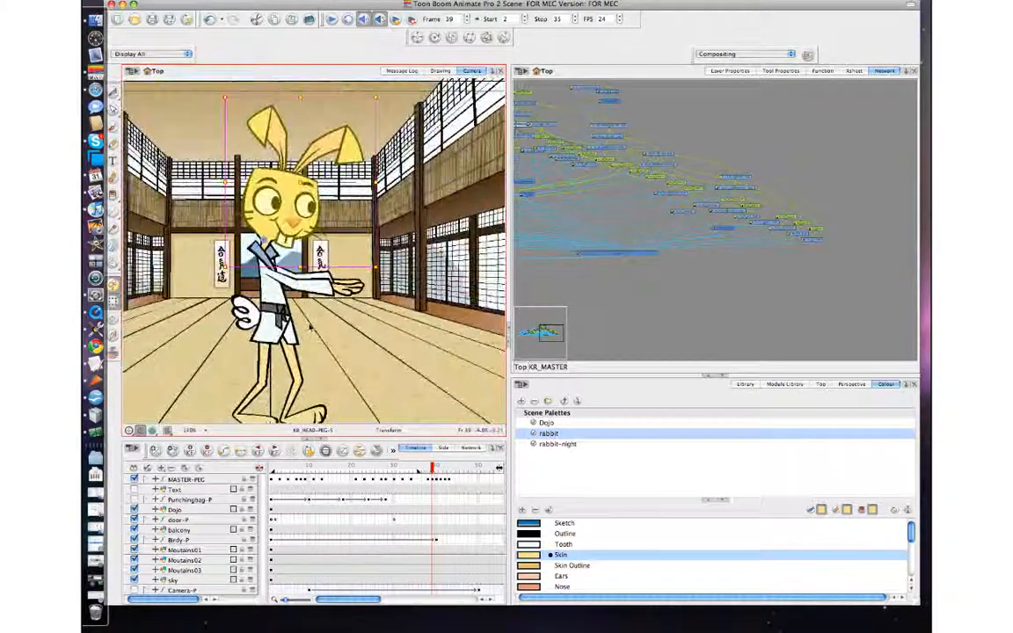
pyautogui.press(',')
pyautogui.press('.')
pyautogui.press(',')
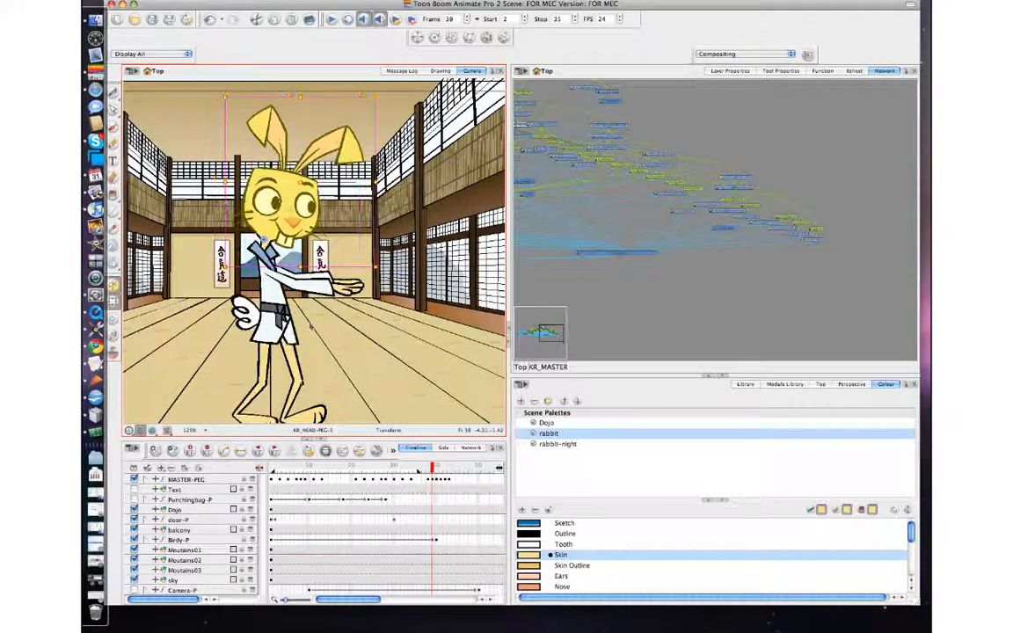
pyautogui.press(',')
pyautogui.press('.')
pyautogui.press(',')
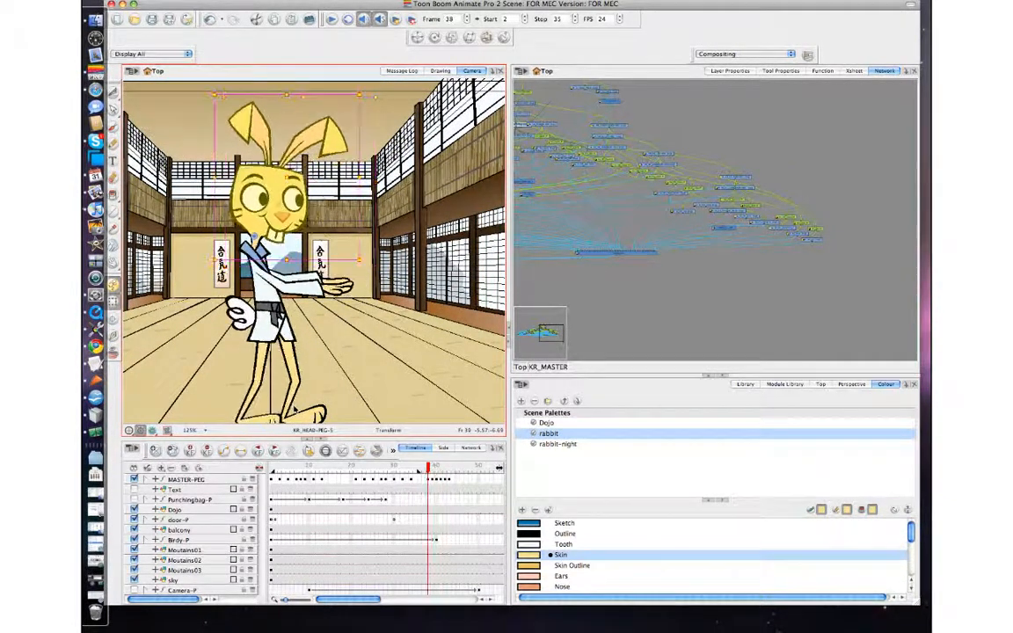
pyautogui.press('.')
pyautogui.press(',')
pyautogui.press('.')
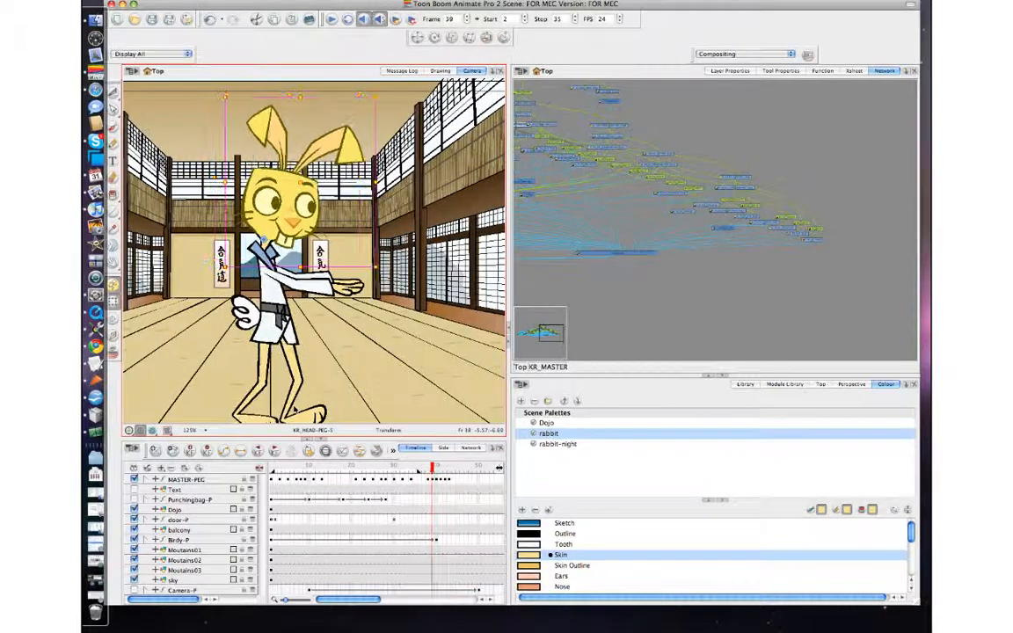
pyautogui.press('.')
pyautogui.press(',')
pyautogui.press(',')
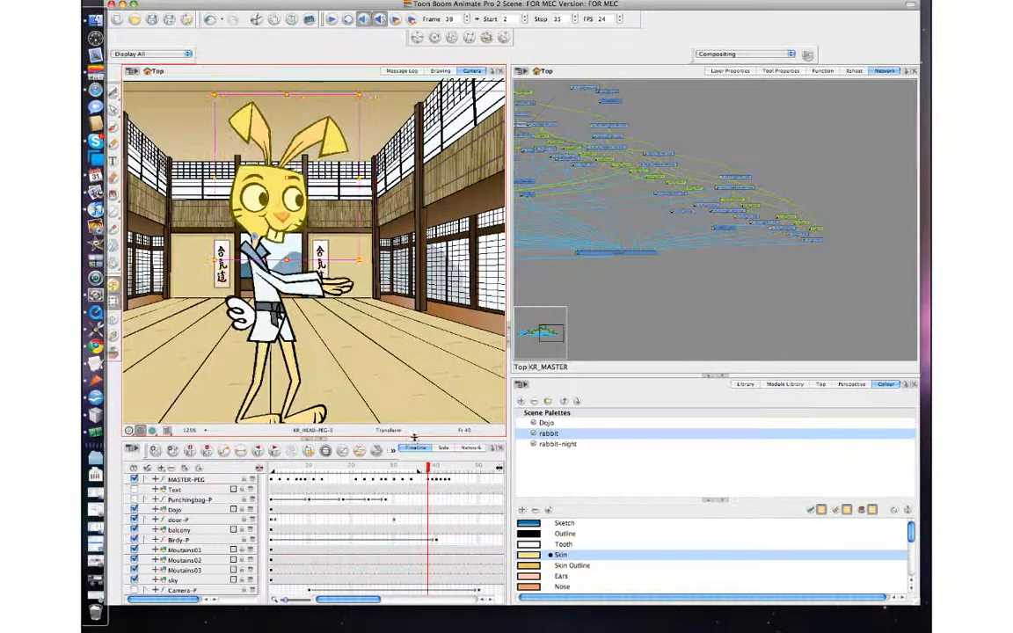
pyautogui.press('.')
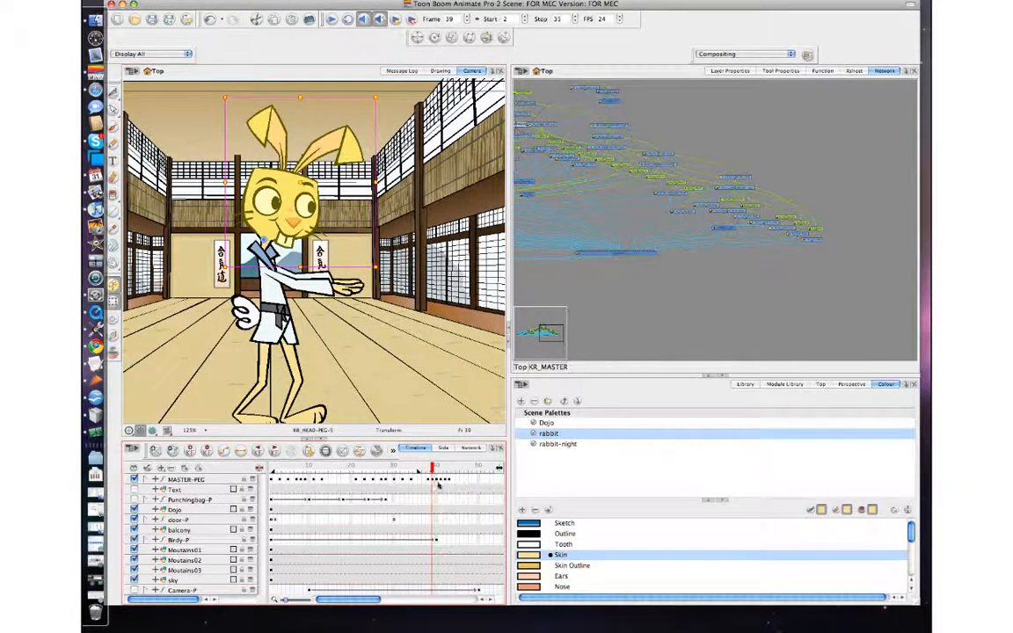
pyautogui.press(',')
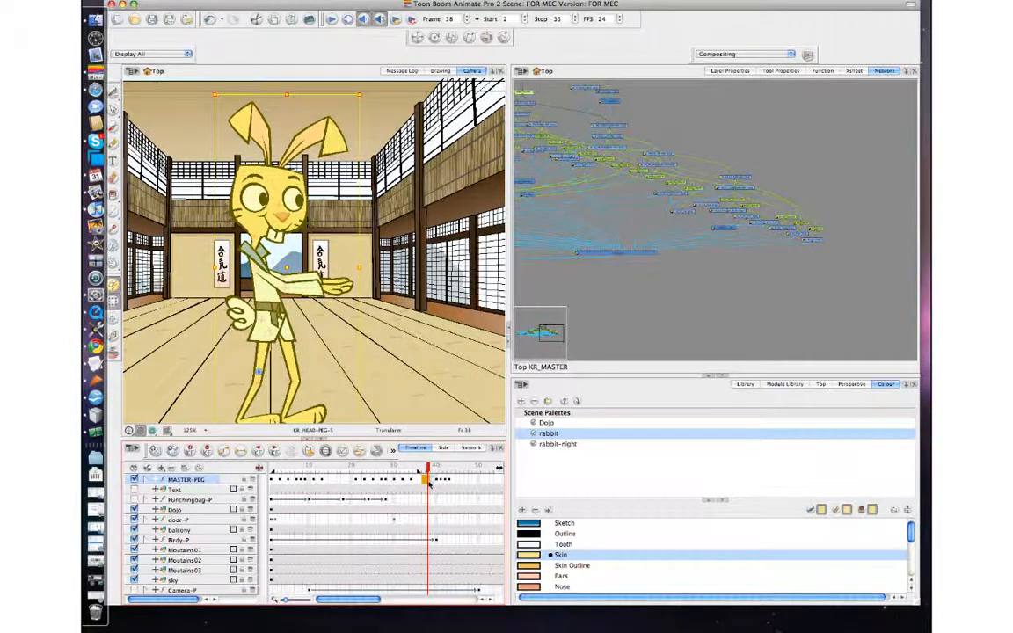
pyautogui.press('.')
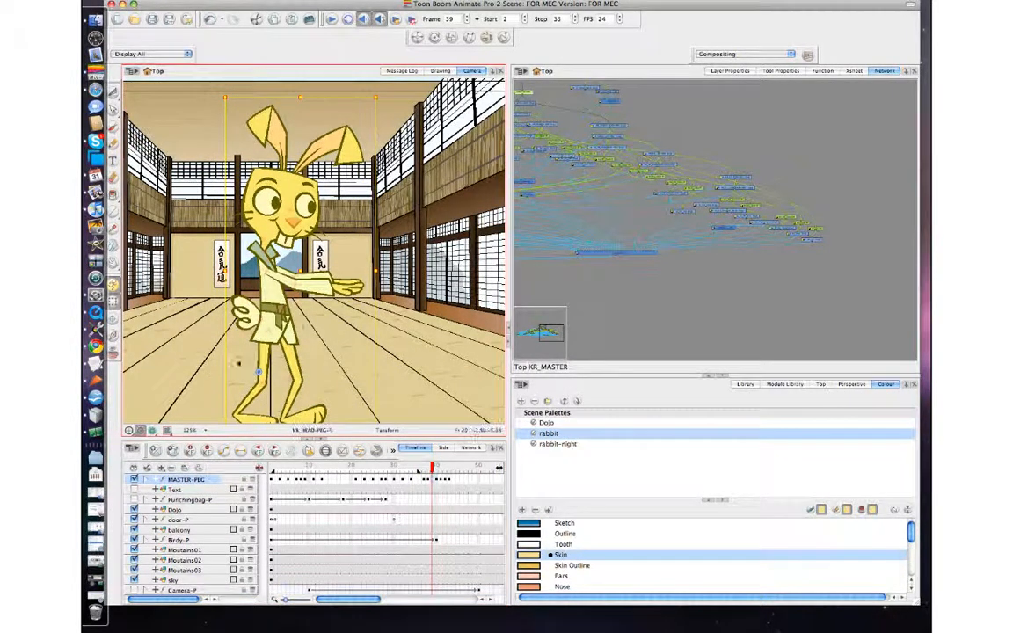
# Step: Select the rabbit's upper body peg and shift and rotate it slightly at frame 39
pyautogui.click(347, 250)
pyautogui.click(285, 230)
pyautogui.press('b')
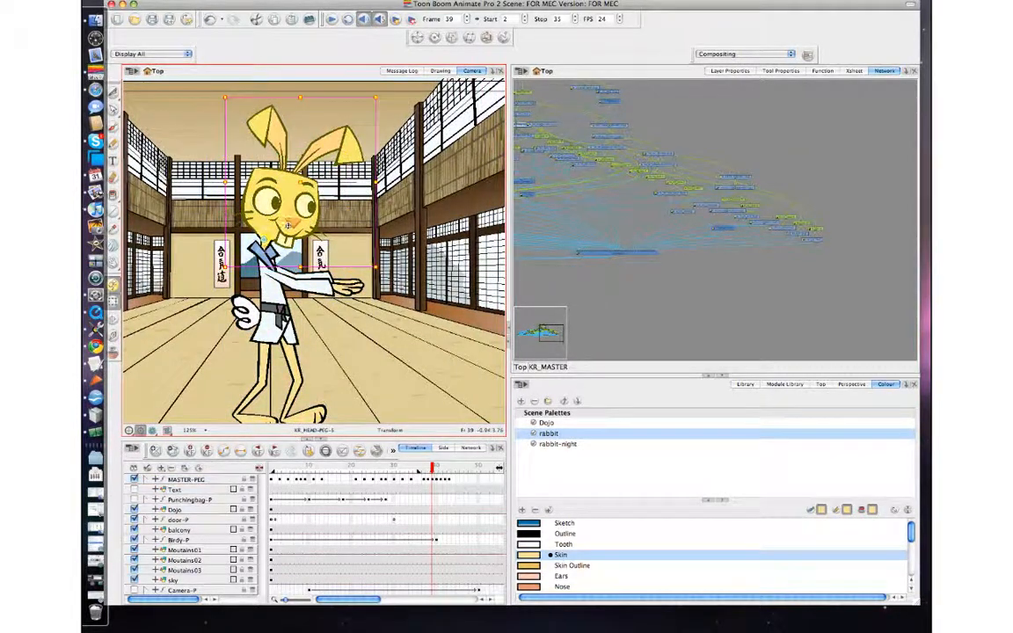
pyautogui.press('b')
pyautogui.press('b')
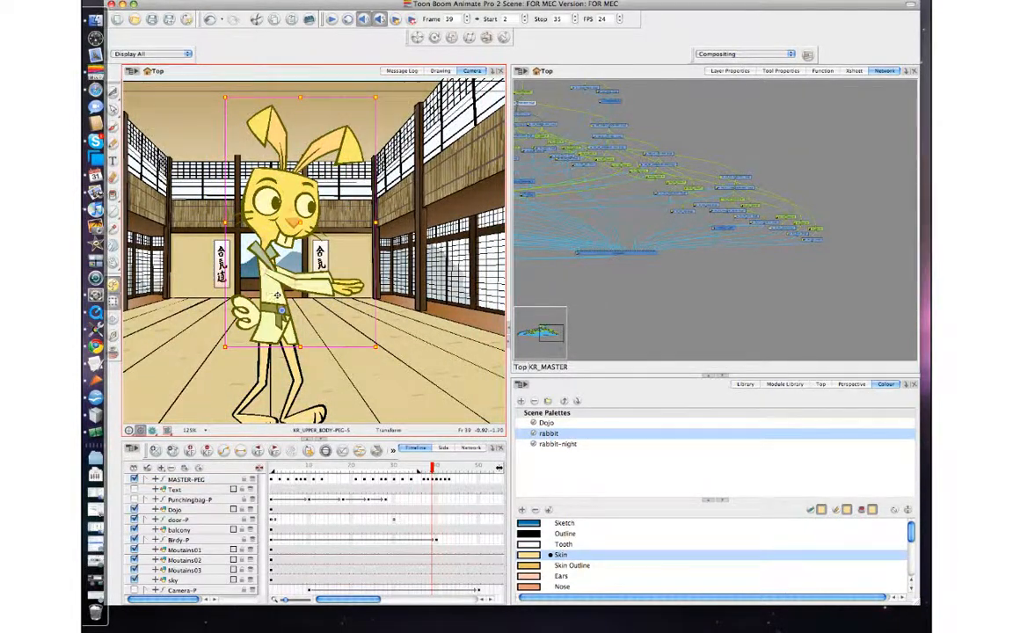
pyautogui.moveTo(276, 299); pyautogui.dragTo(271, 305)
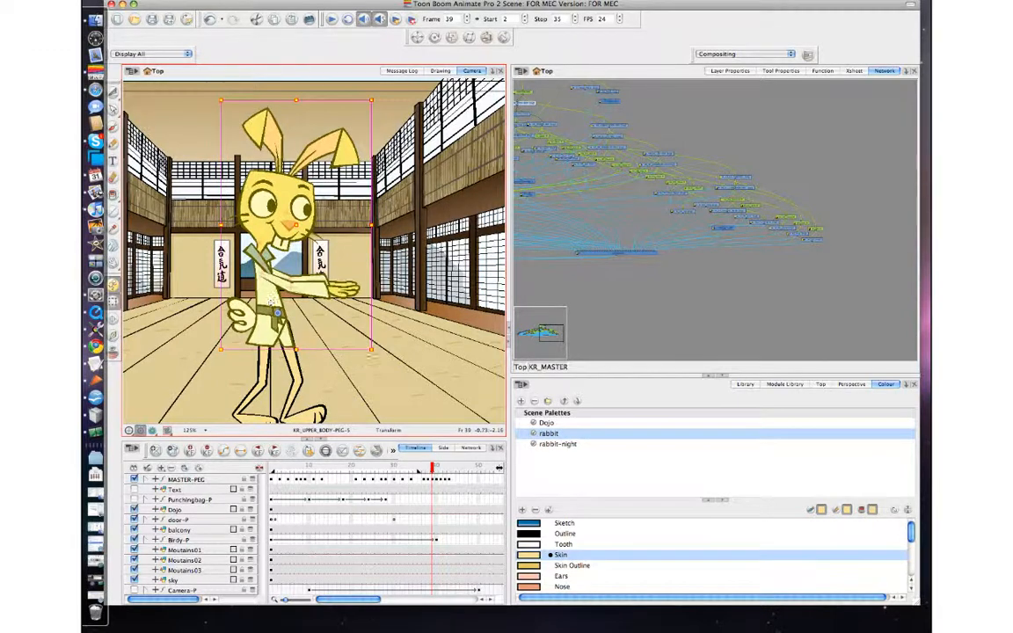
pyautogui.moveTo(380, 349); pyautogui.dragTo(382, 343)
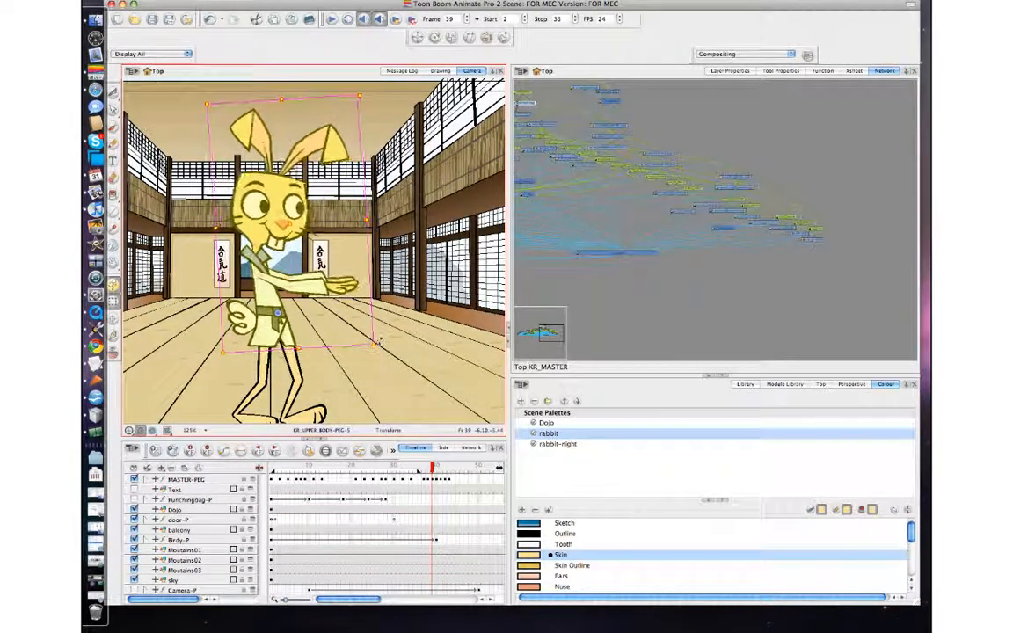
# Step: Step between frames 38 and 40 to check the upper body motion
pyautogui.press(',')
pyautogui.press(',')
pyautogui.press('.')
pyautogui.press('.')
pyautogui.press('.')
pyautogui.press(',')
pyautogui.press(',')
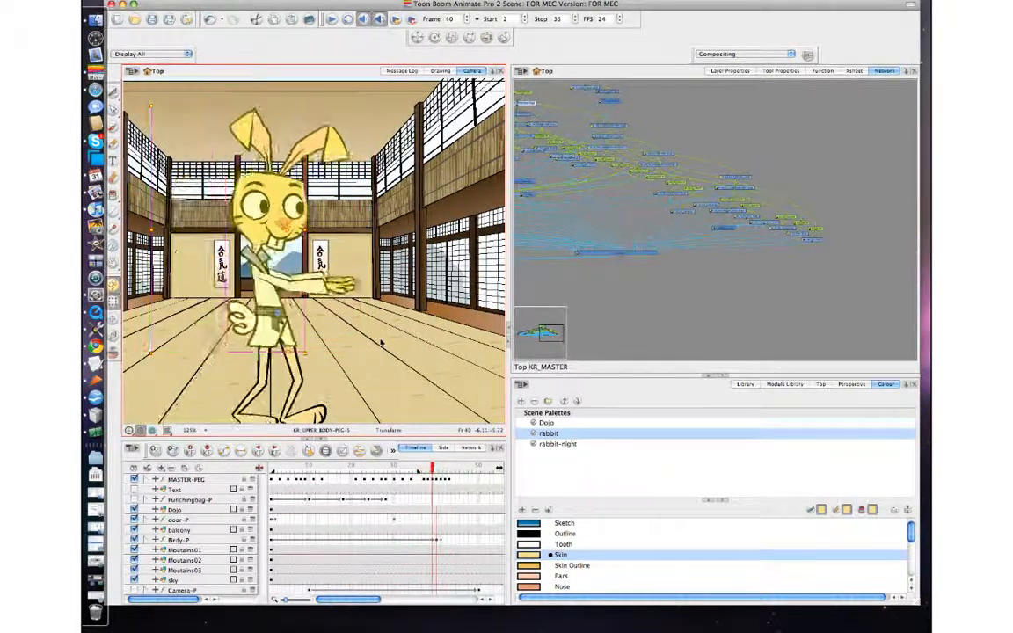
pyautogui.press('.')
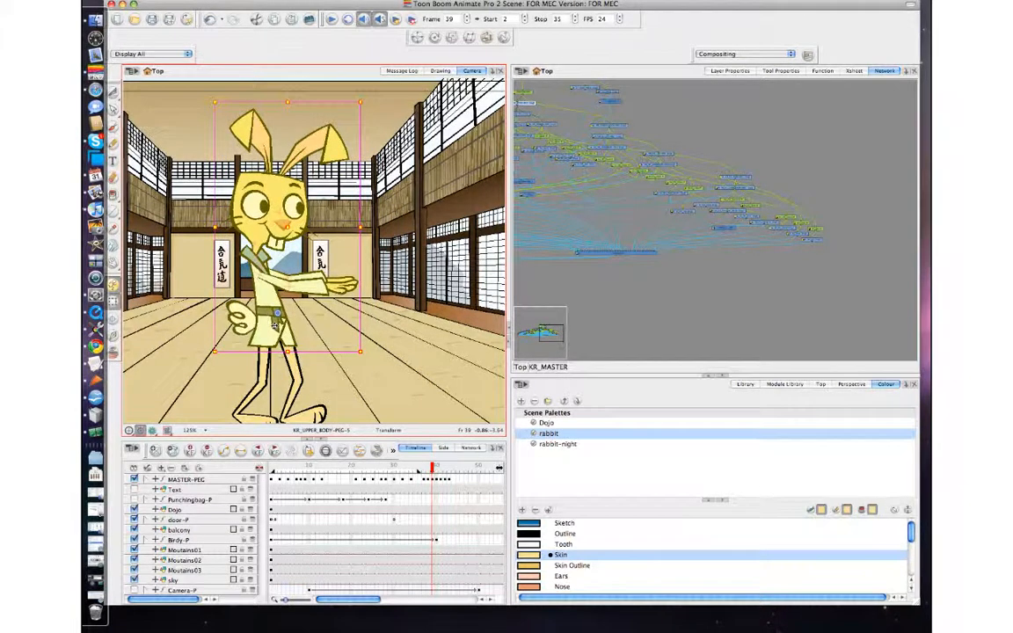
# Step: Nudge the upper body peg slightly at frame 39 and step through frames 38 to 40 to check it
pyautogui.moveTo(275, 325); pyautogui.dragTo(273, 324)
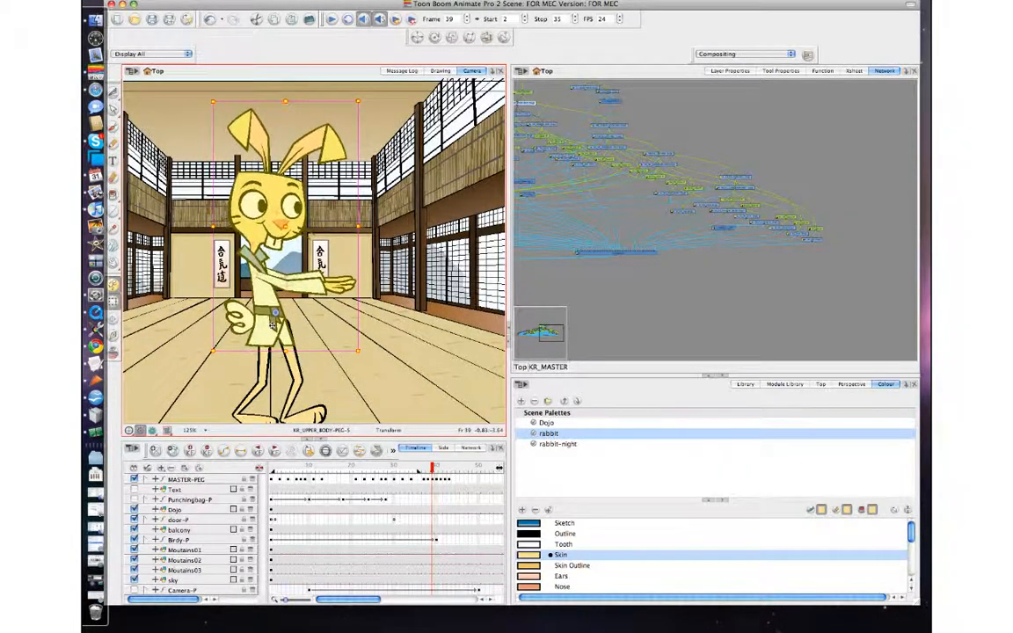
pyautogui.press('.')
pyautogui.press(',')
pyautogui.press('.')
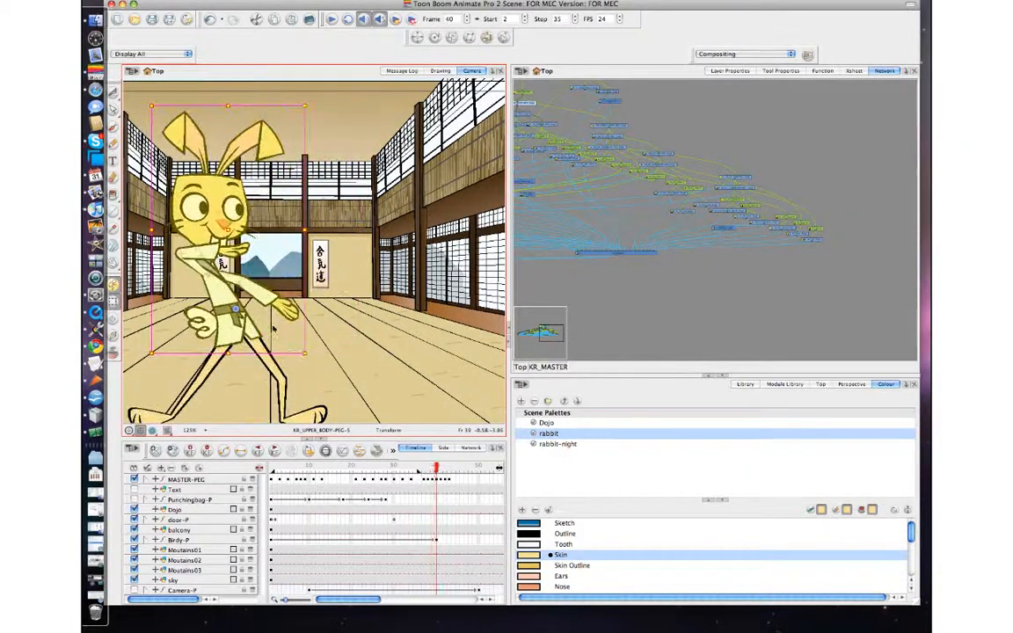
pyautogui.press(',')
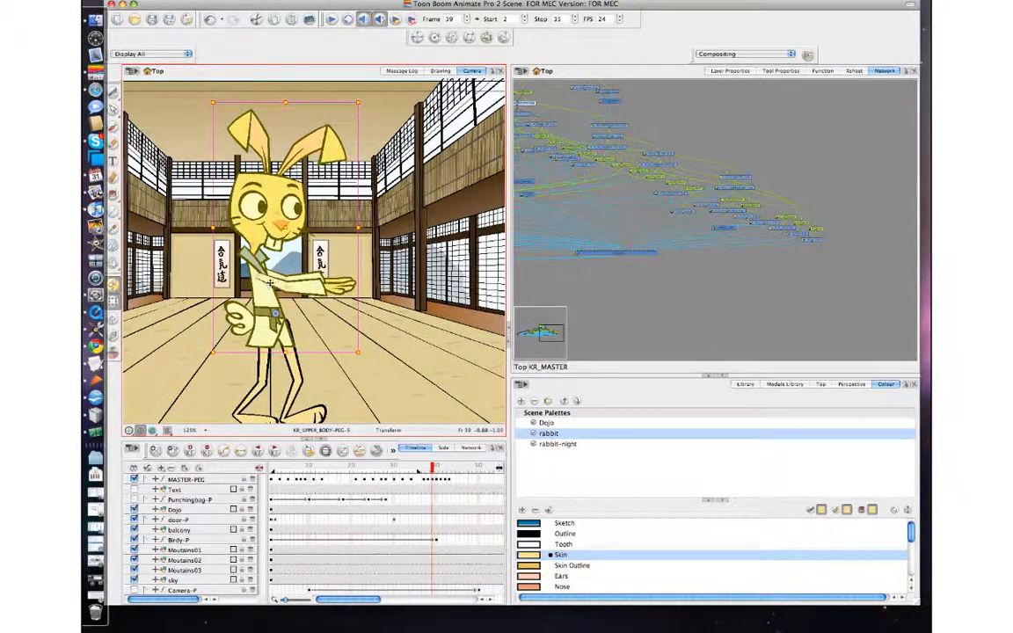
pyautogui.press('.')
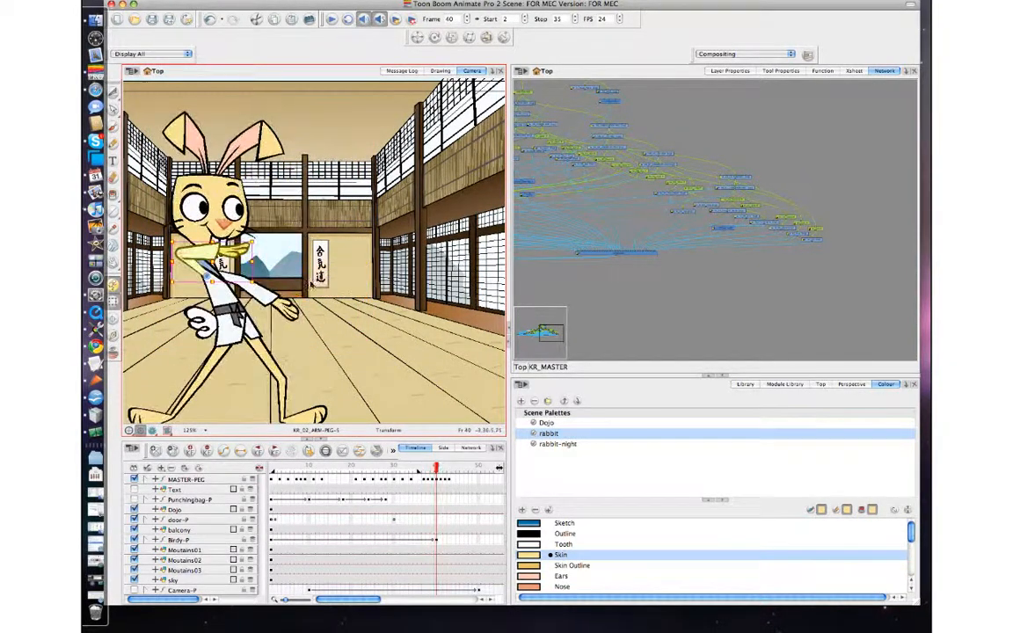
pyautogui.press(',')
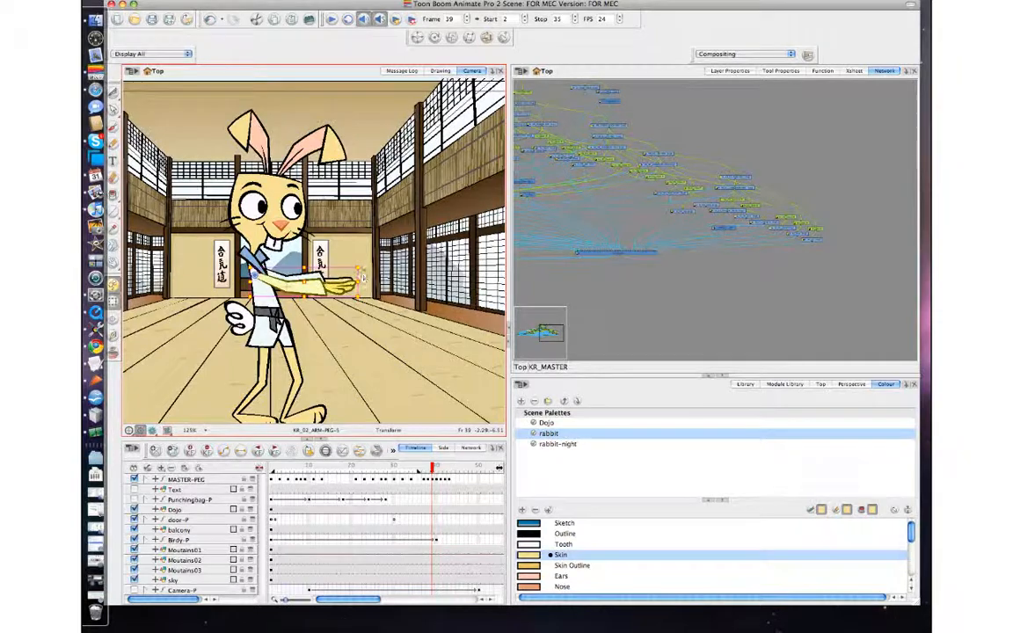
# Step: Select the front lower arm peg and step between frames 38 and 40 to review the arm
pyautogui.click(341, 303)
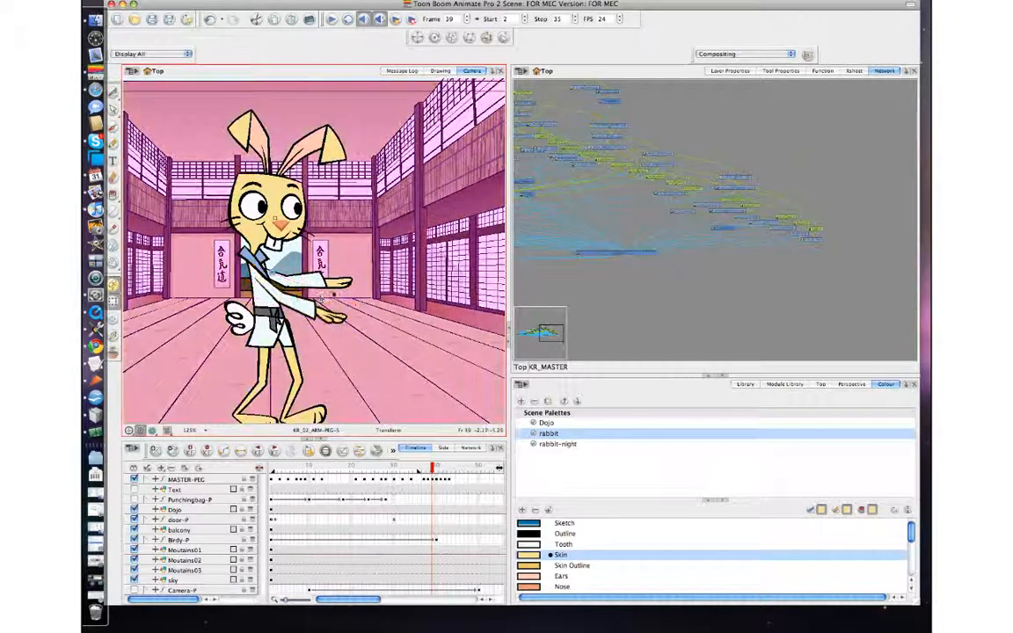
pyautogui.click(331, 313)
pyautogui.press(',')
pyautogui.press('.')
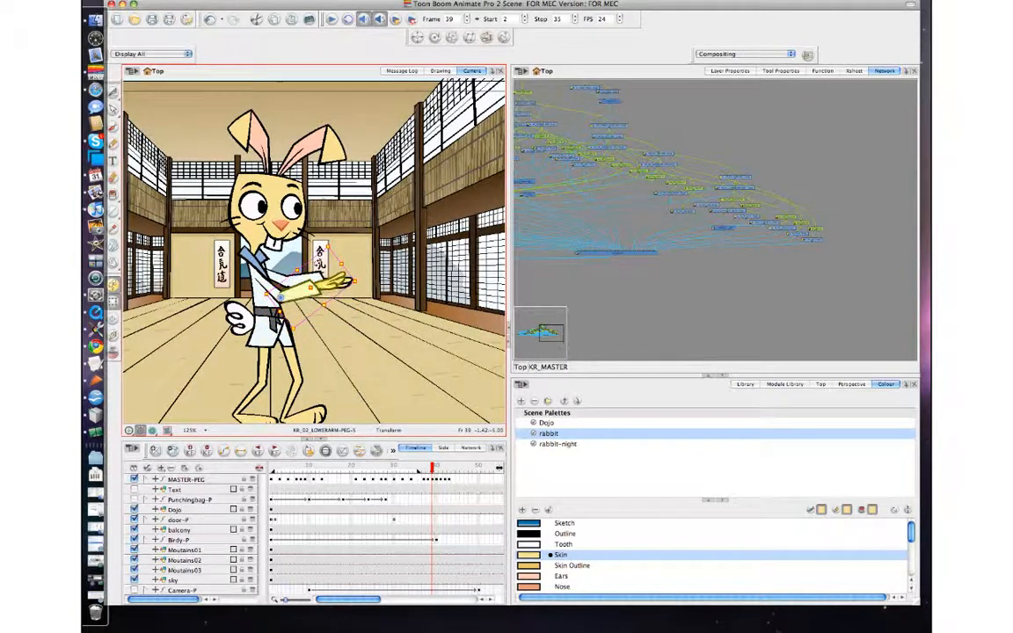
pyautogui.press(',')
pyautogui.press('.')
pyautogui.press('.')
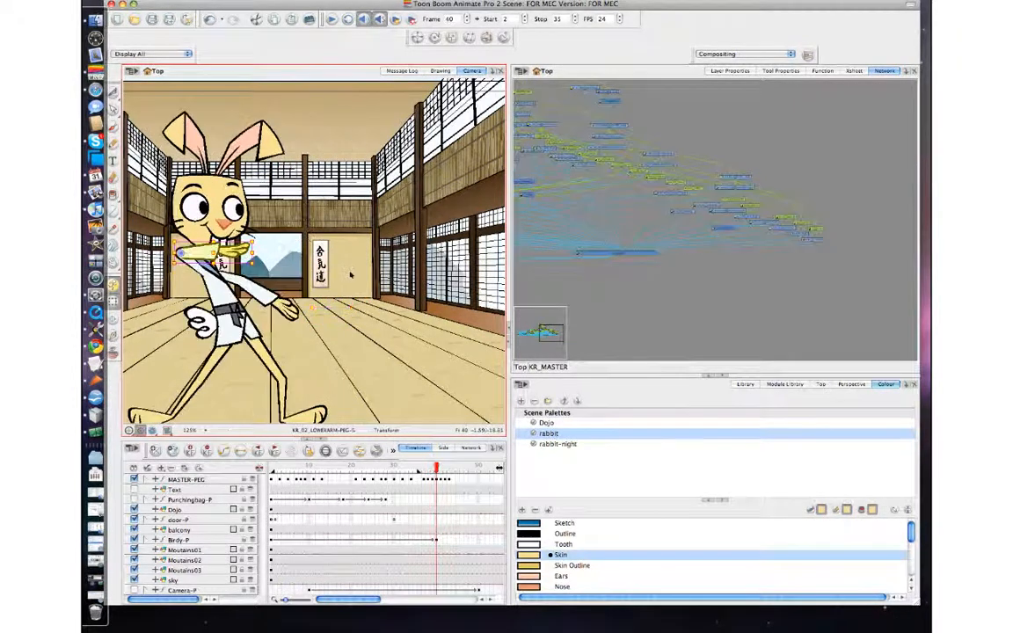
pyautogui.press(',')
pyautogui.press(',')
pyautogui.press('.')
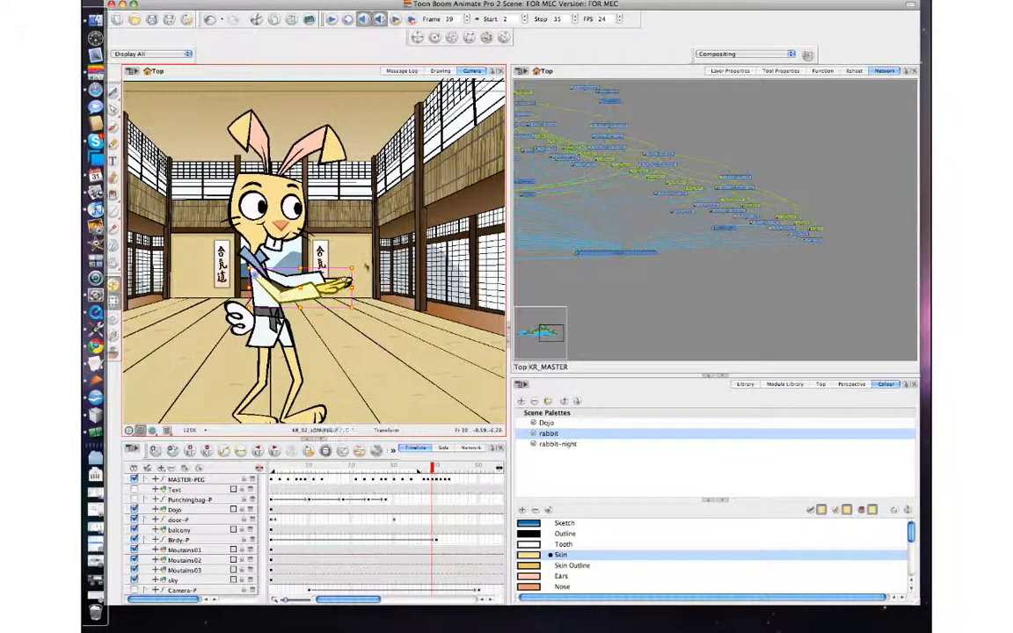
pyautogui.press(',')
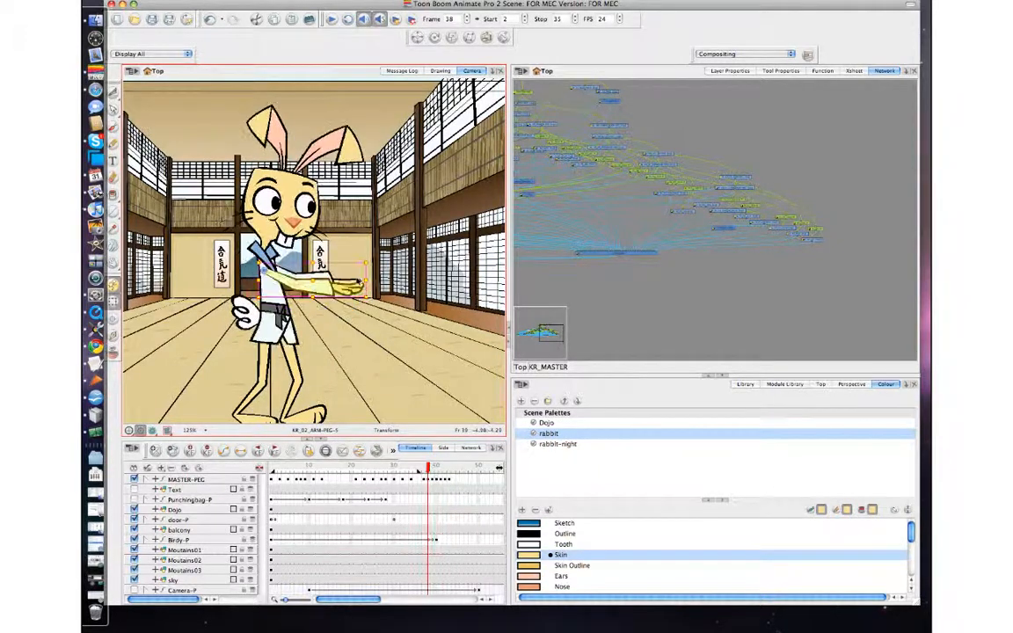
pyautogui.press('.')
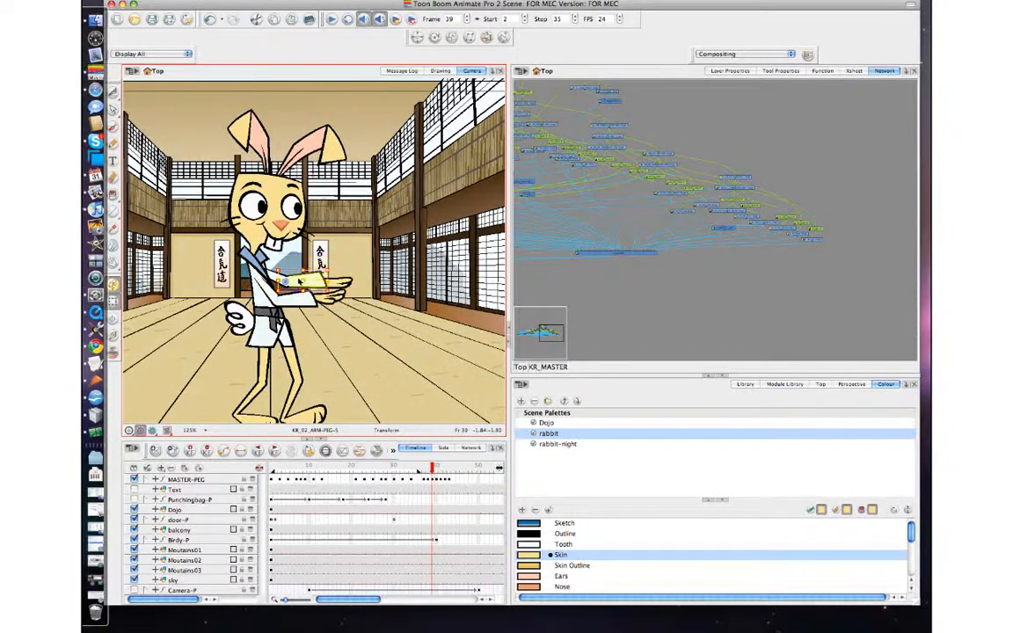
# Step: Rotate the front lower arm peg and then its parent arm peg slightly at frame 39
pyautogui.click(301, 282)
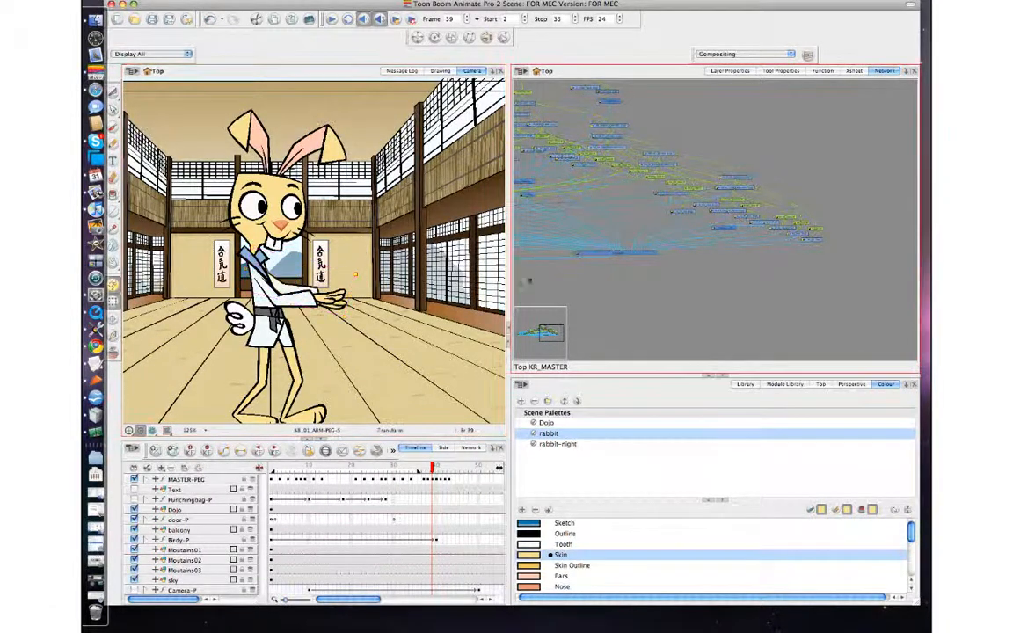
pyautogui.click(291, 289)
pyautogui.press('b')
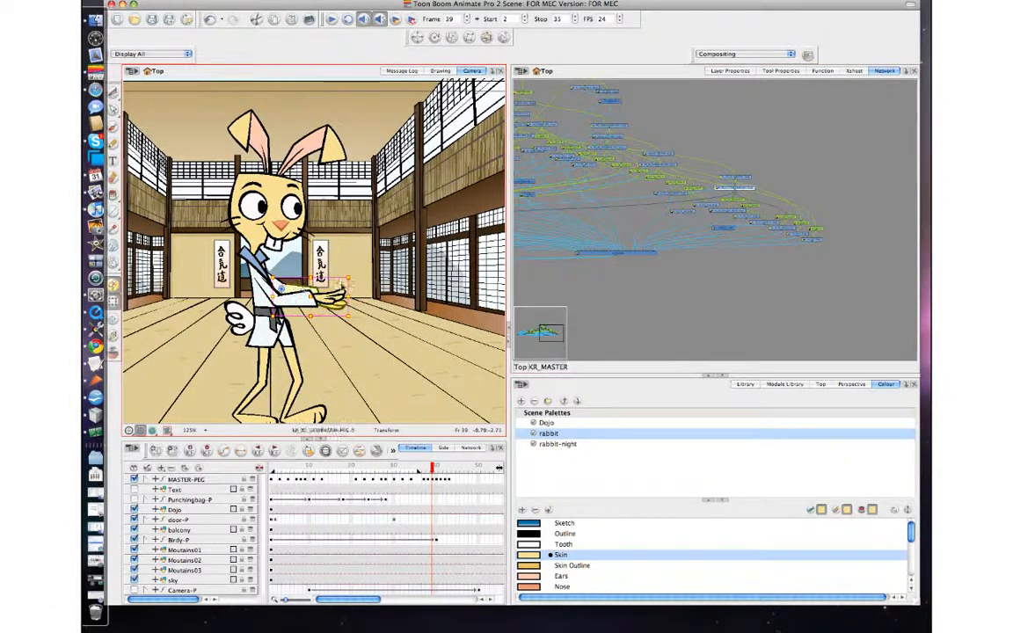
pyautogui.moveTo(357, 277); pyautogui.dragTo(348, 261)
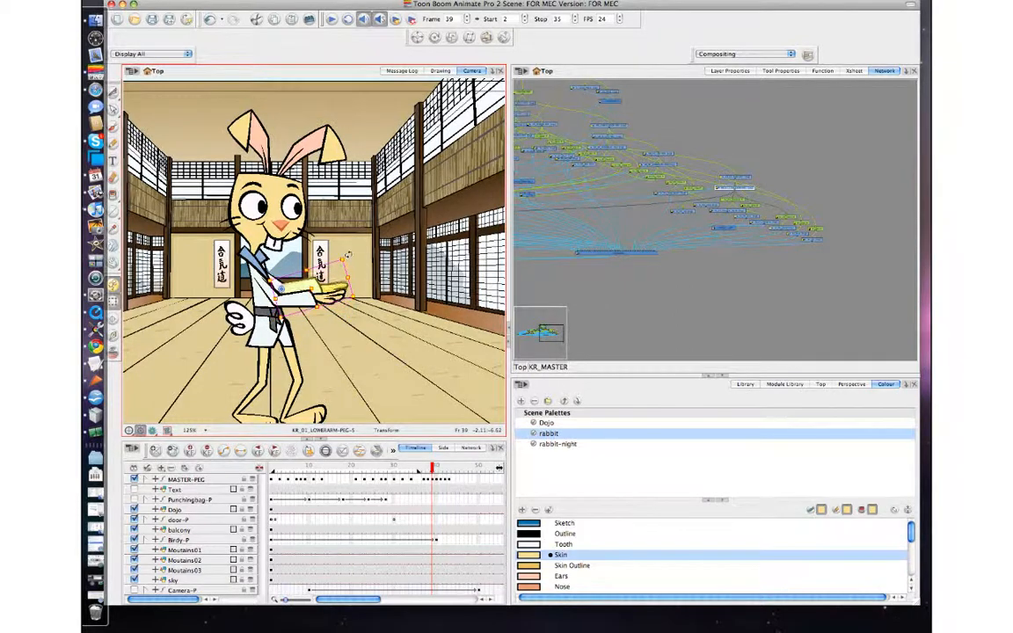
pyautogui.press('b')
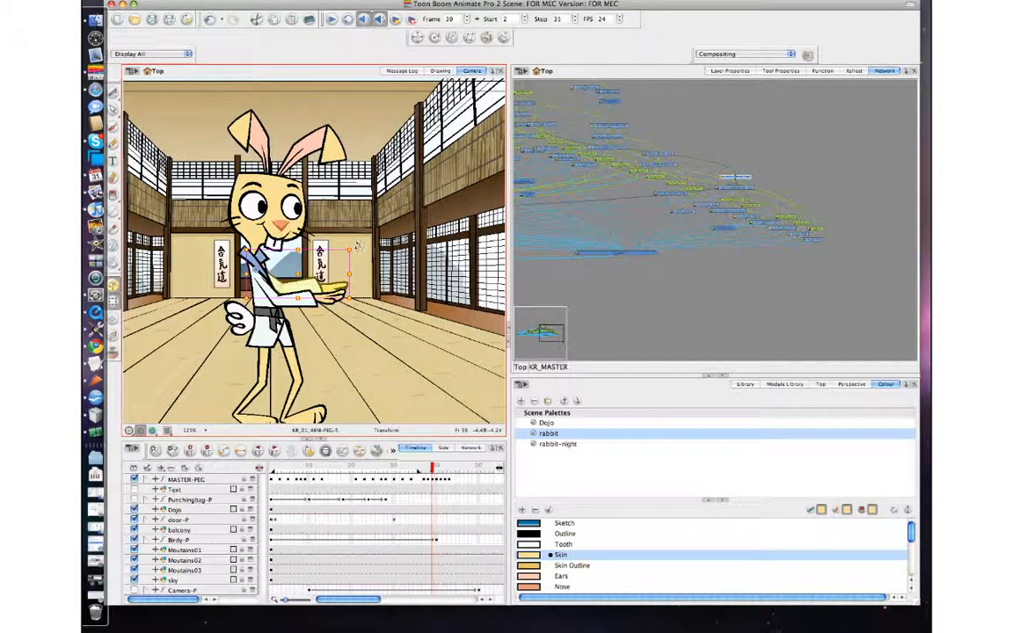
pyautogui.moveTo(358, 246); pyautogui.dragTo(351, 254)
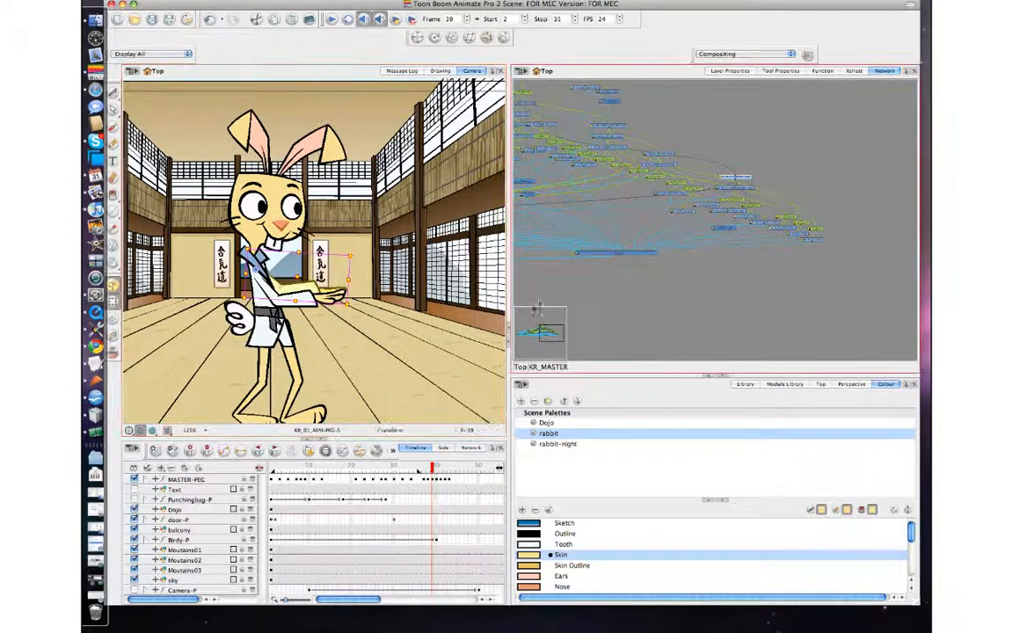
# Step: Select the rabbit's front hand at frame 39 to inspect it
pyautogui.press('Escape')
pyautogui.click(345, 291)
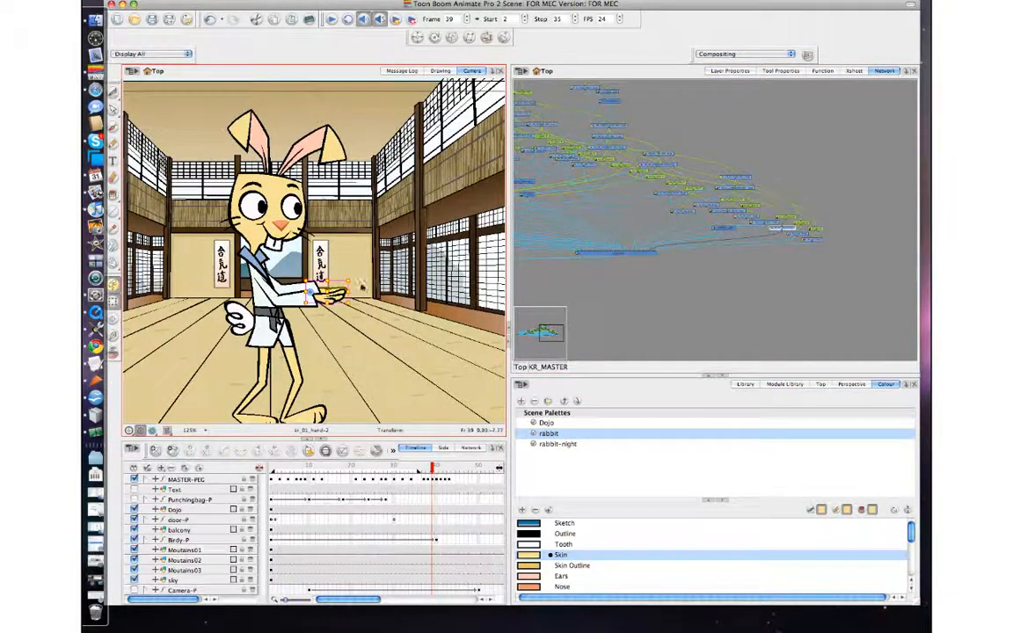
pyautogui.click(359, 282)
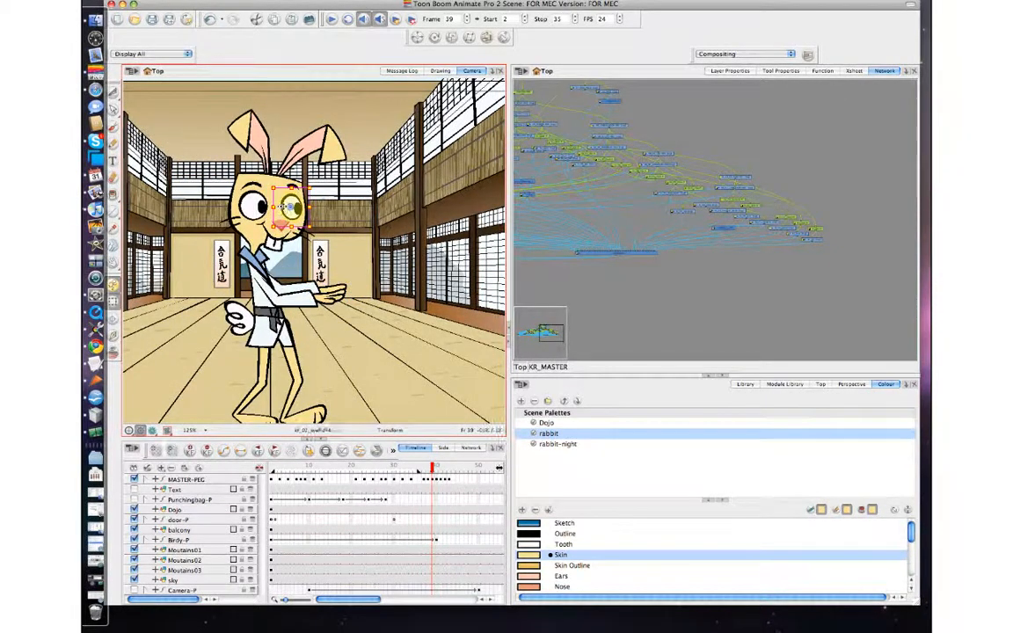
# Step: Select the facial features peg and nudge it slightly at frame 39, checking frames 38 to 40
pyautogui.click(283, 208)
pyautogui.moveTo(285, 208)
pyautogui.mouseDown()
pyautogui.moveTo(263, 188)
pyautogui.moveTo(283, 212)
pyautogui.mouseUp()
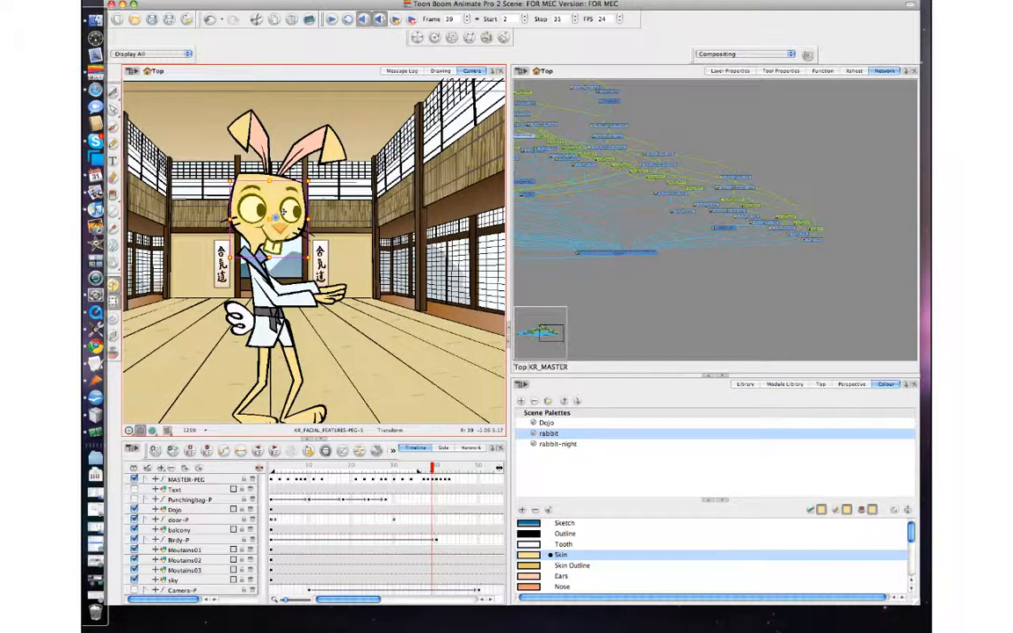
pyautogui.press(',')
pyautogui.press('.')
pyautogui.press('.')
pyautogui.press(',')
pyautogui.moveTo(282, 231); pyautogui.dragTo(283, 226)
pyautogui.press(',')
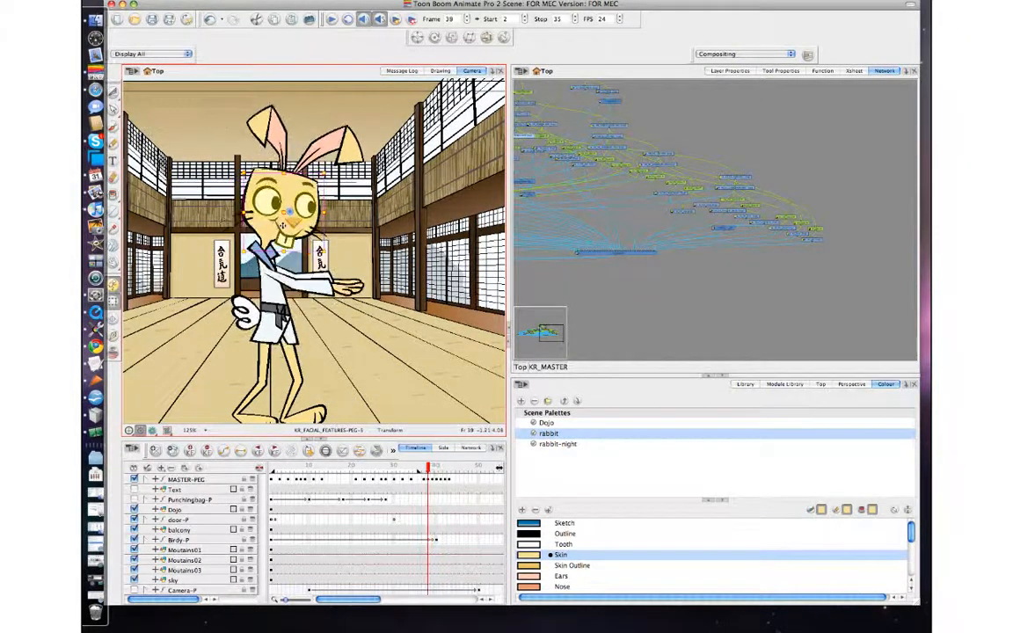
# Step: Select the back leg peg and its parent, stepping between frames 38 and 40 to review the legs
pyautogui.press('.')
pyautogui.press('.')
pyautogui.press(',')
pyautogui.press(',')
pyautogui.press('.')
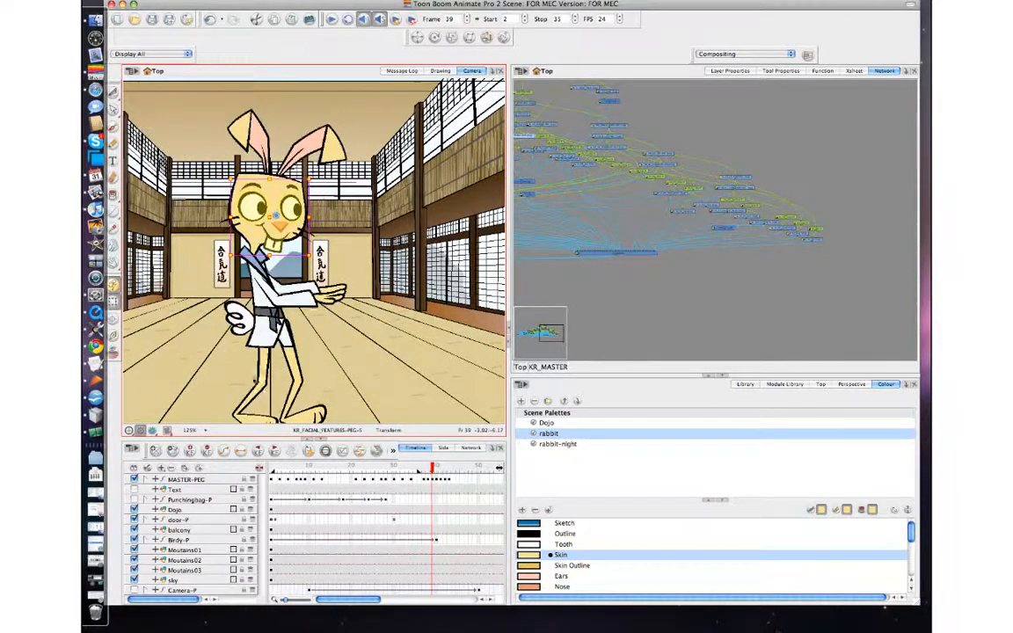
pyautogui.click(261, 365)
pyautogui.press('b')
pyautogui.press('b')
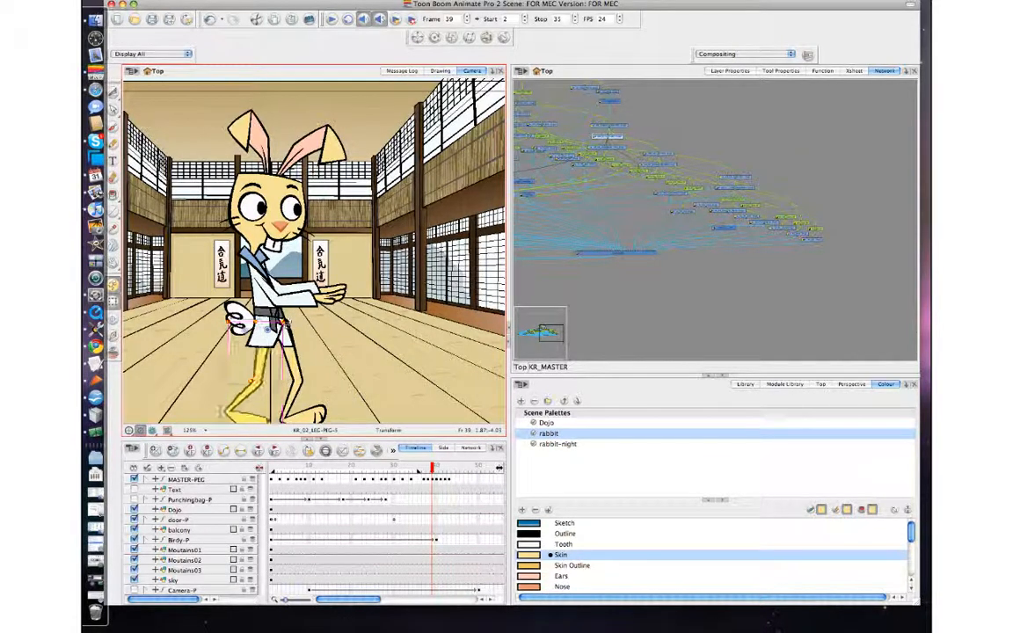
pyautogui.press(',')
pyautogui.press('.')
pyautogui.press('.')
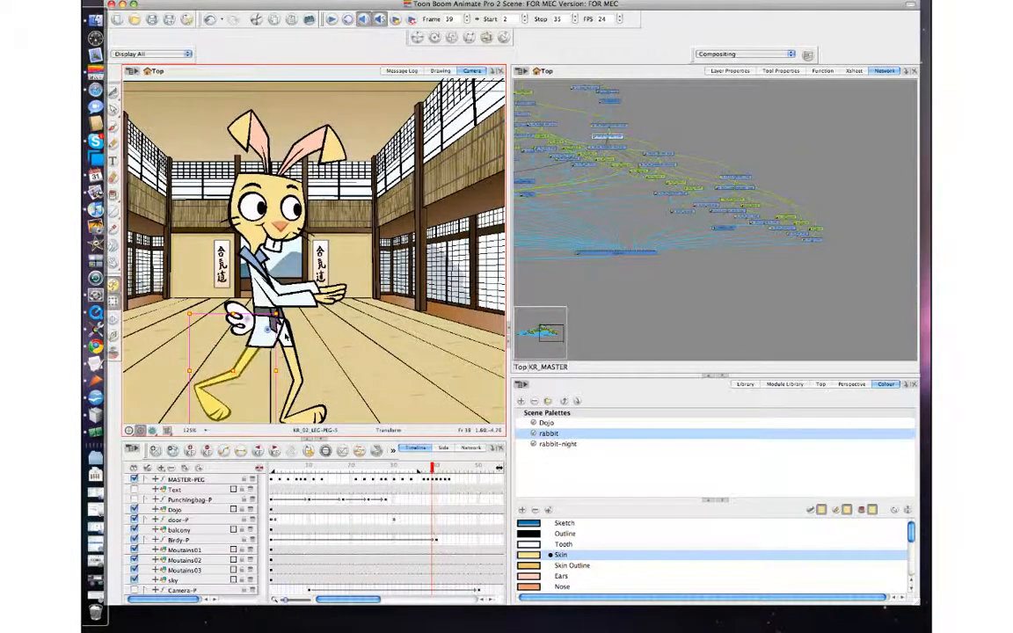
pyautogui.press(',')
pyautogui.press(',')
pyautogui.press('.')
# Step: Rotate the front thigh slightly at frame 39
pyautogui.scroll(2, 286, 309)
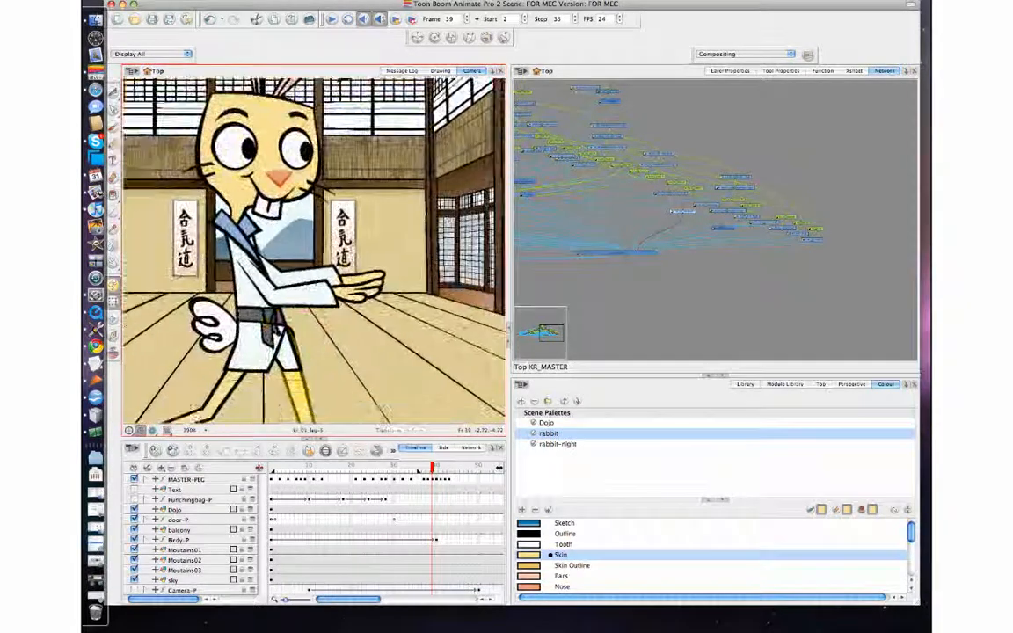
pyautogui.moveTo(280, 331); pyautogui.dragTo(293, 246)
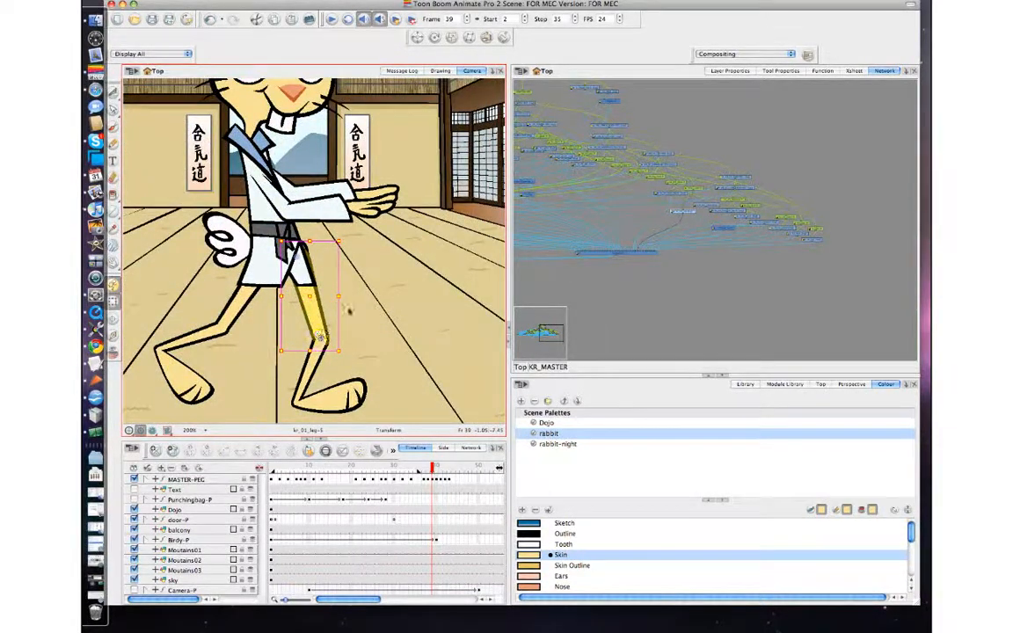
pyautogui.moveTo(346, 243); pyautogui.dragTo(337, 232)
pyautogui.press(',')
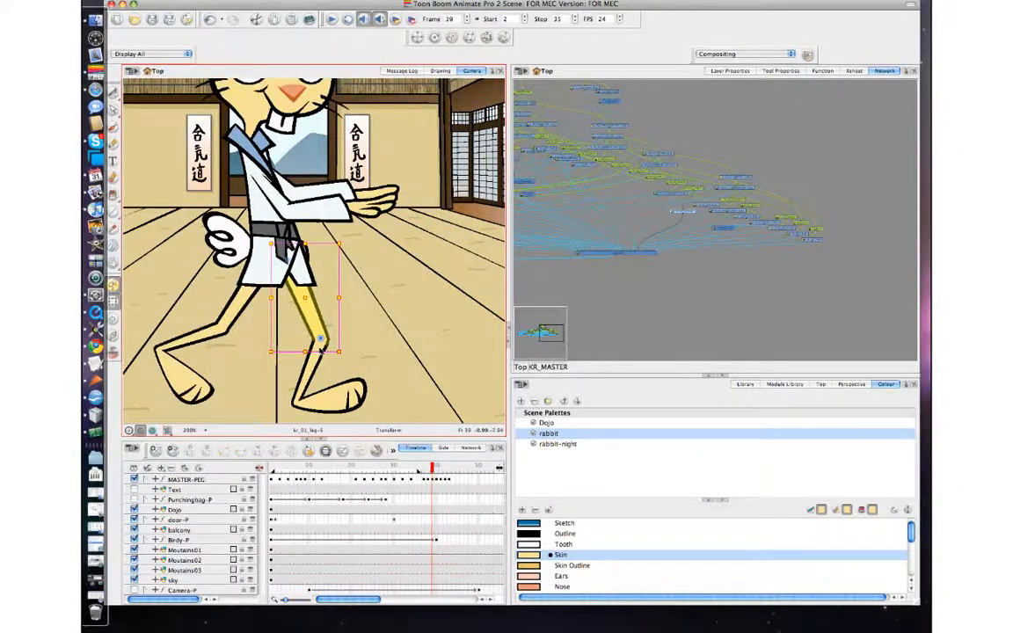
# Step: Select the front shin and then the front thigh, nudging the thigh slightly while checking frames 38 to 40
pyautogui.click(320, 343)
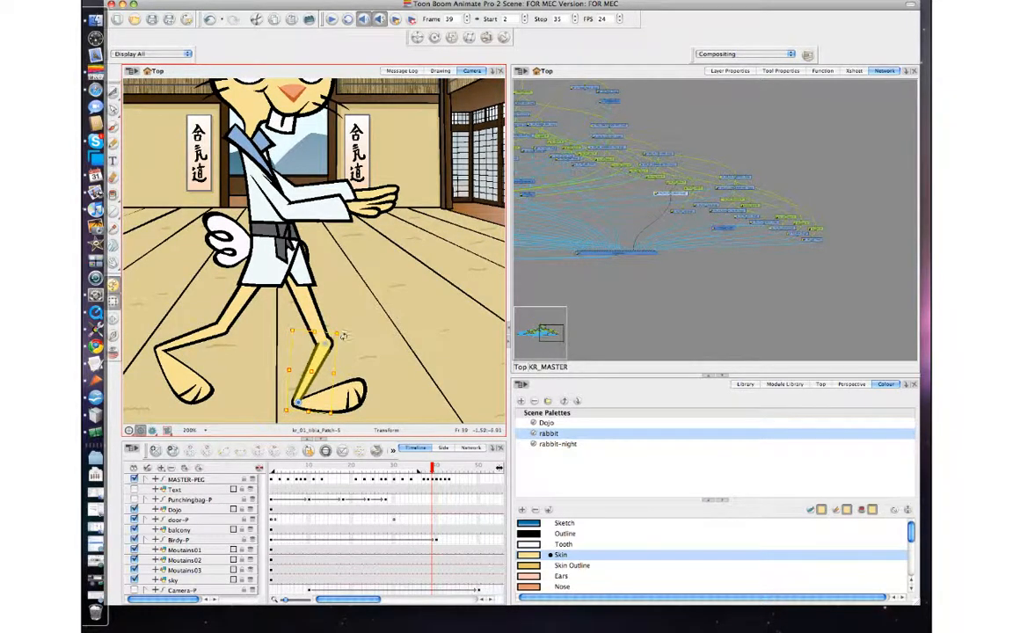
pyautogui.press(',')
pyautogui.press(',')
pyautogui.press('.')
pyautogui.press('.')
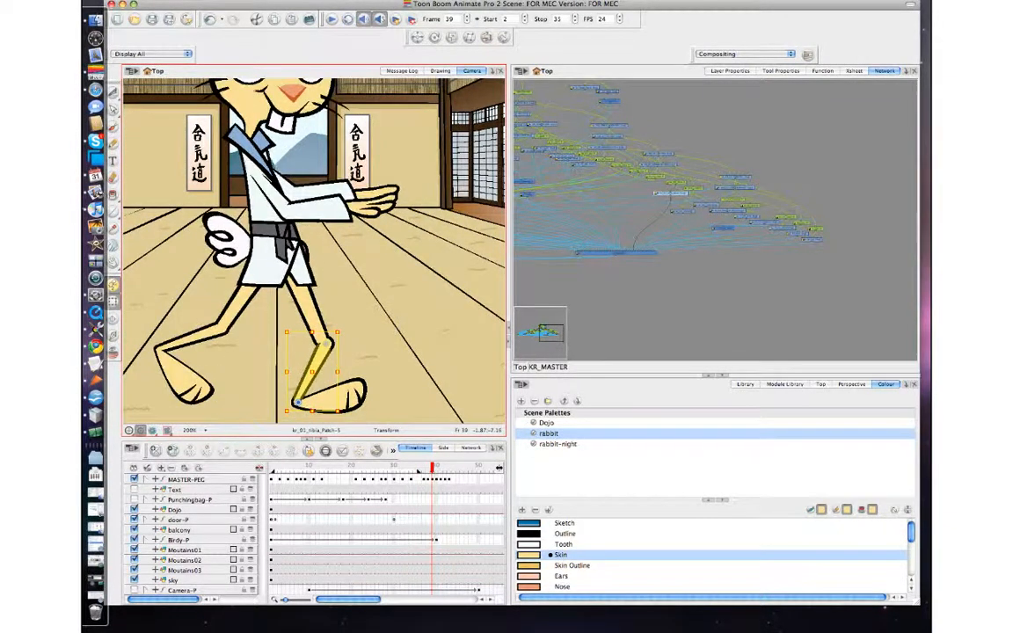
pyautogui.click(312, 317)
pyautogui.moveTo(311, 318); pyautogui.dragTo(309, 317)
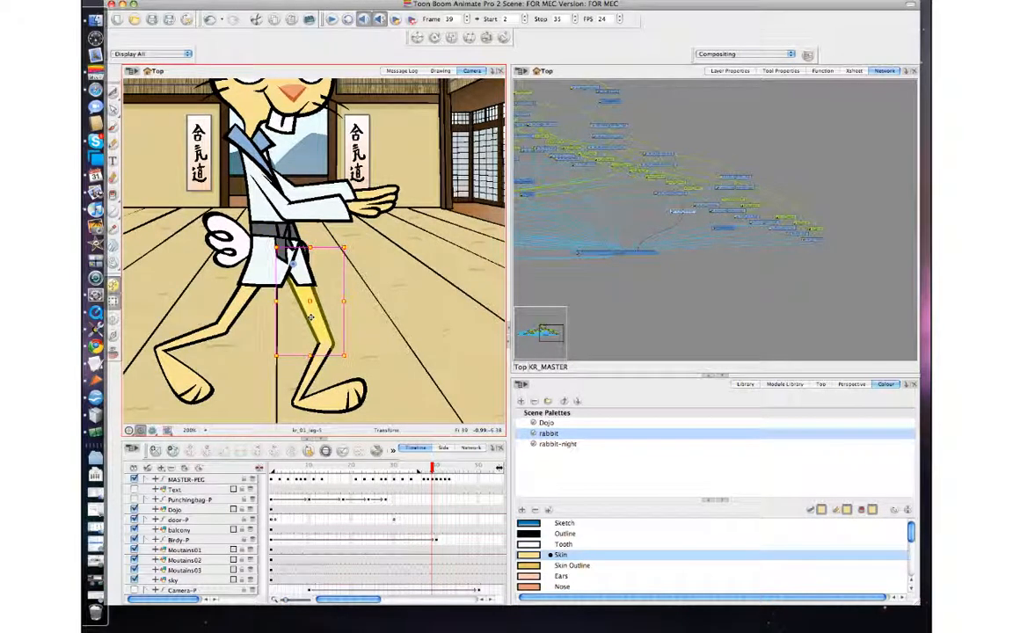
pyautogui.press(',')
pyautogui.press('.')
# Step: Nudge and rotate the front thigh again at frame 39, stepping between frames 38 and 40
pyautogui.moveTo(327, 341); pyautogui.dragTo(329, 344)
pyautogui.press(',')
pyautogui.press('.')
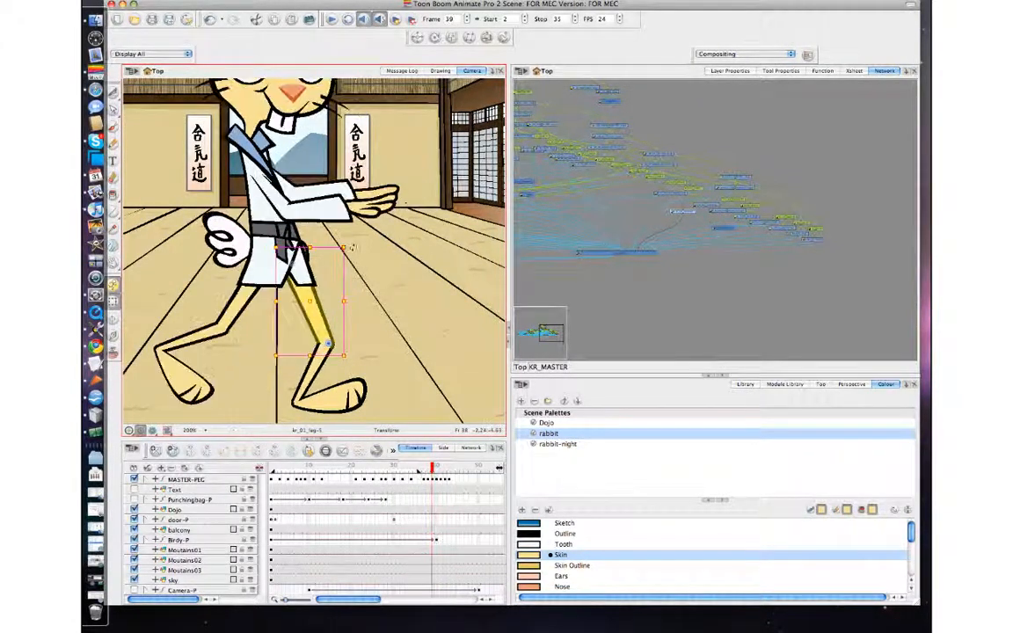
pyautogui.moveTo(350, 244); pyautogui.dragTo(344, 242)
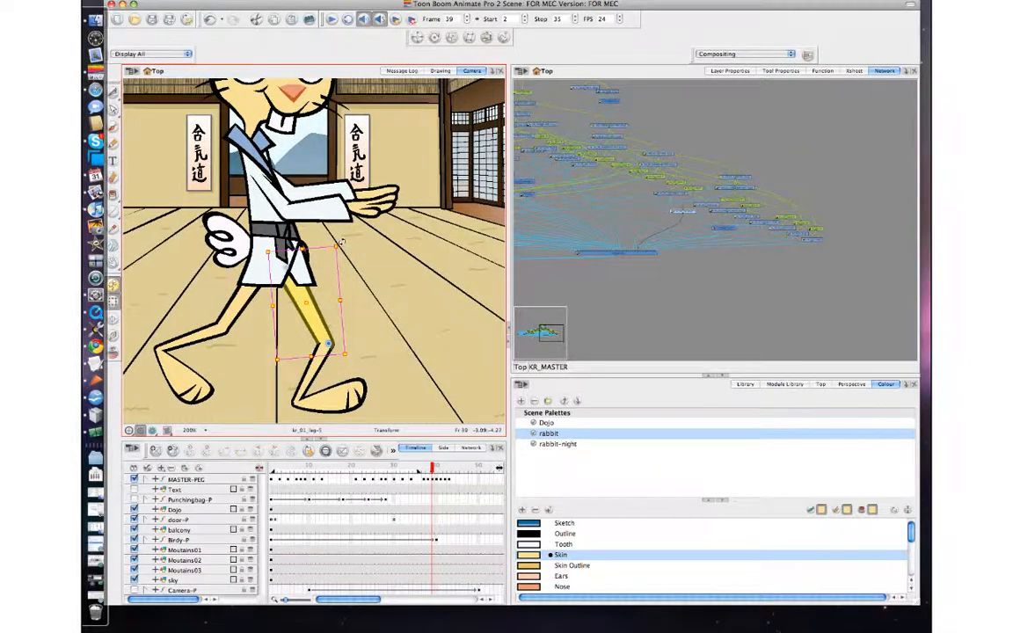
pyautogui.press(',')
pyautogui.press('.')
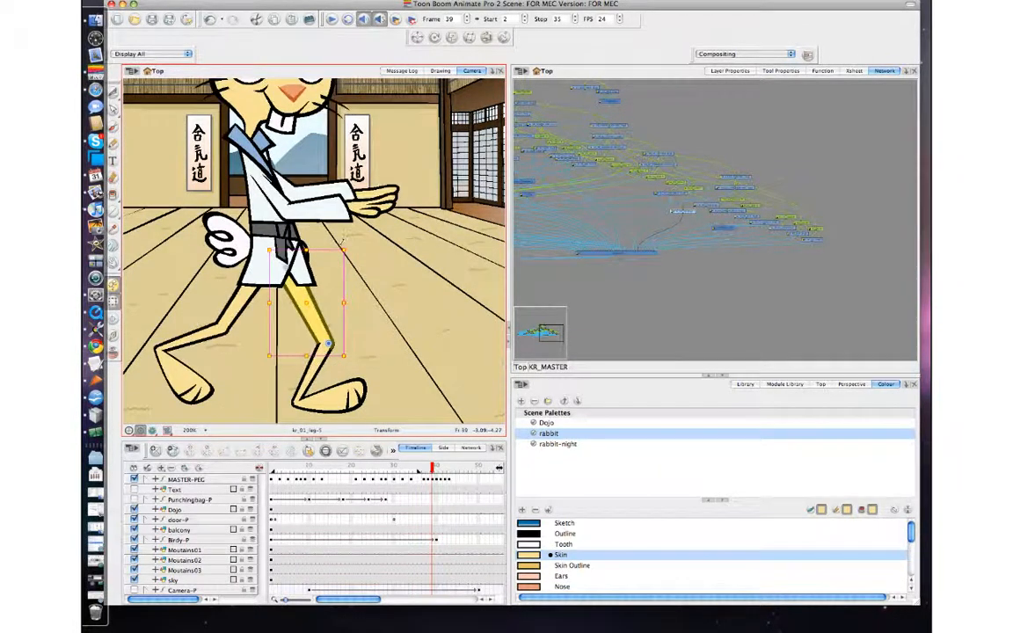
# Step: Select the back leg peg and nudge it slightly at frame 39
pyautogui.click(238, 305)
pyautogui.press(',')
pyautogui.press('.')
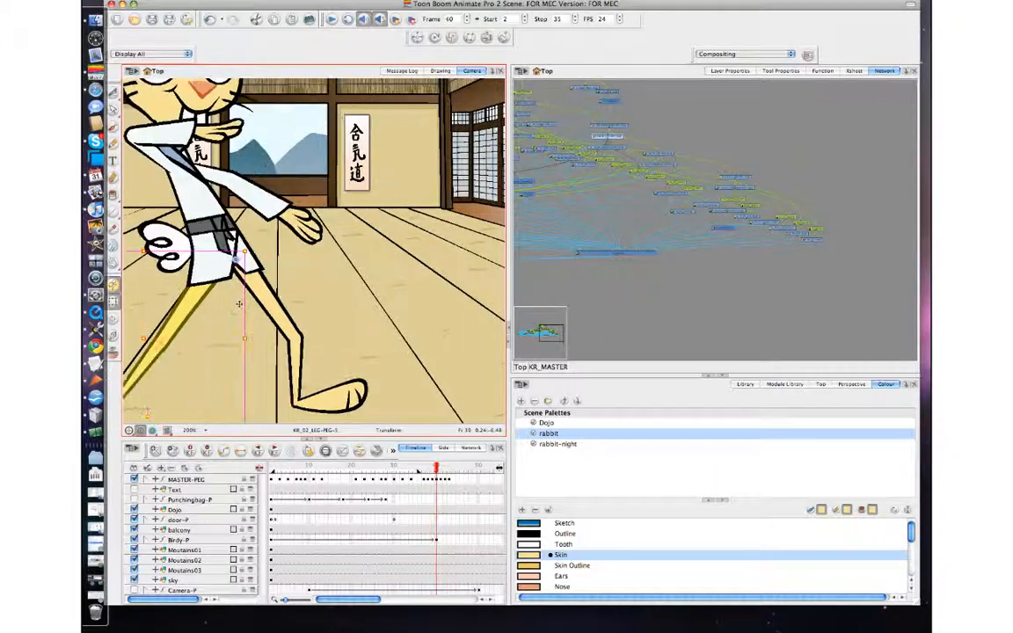
pyautogui.press(',')
pyautogui.moveTo(238, 307); pyautogui.dragTo(240, 311)
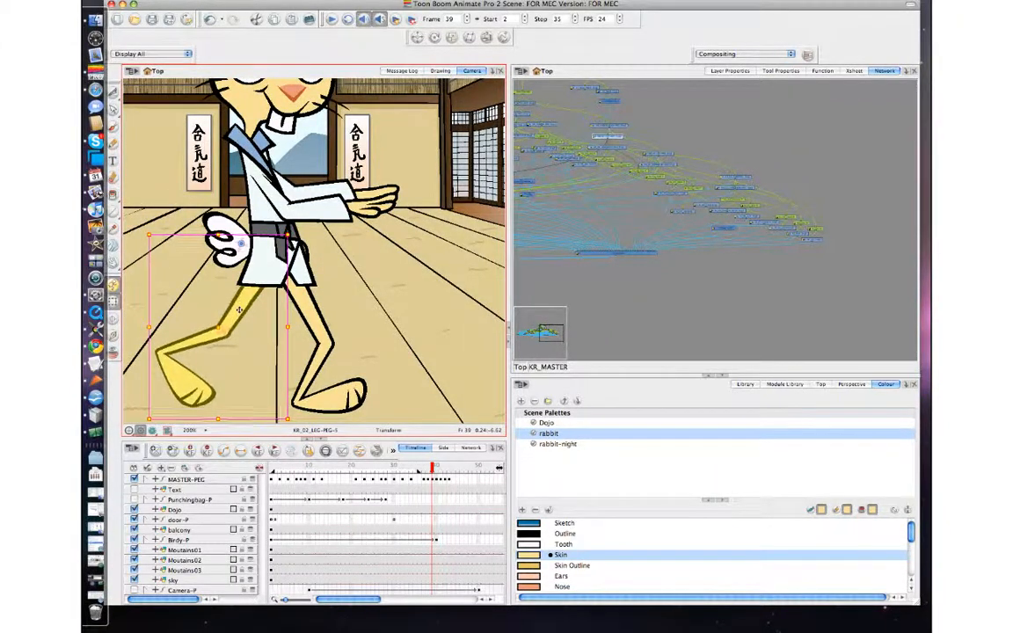
# Step: Select the hips and step between frames 38 and 40 to review them
pyautogui.click(307, 251)
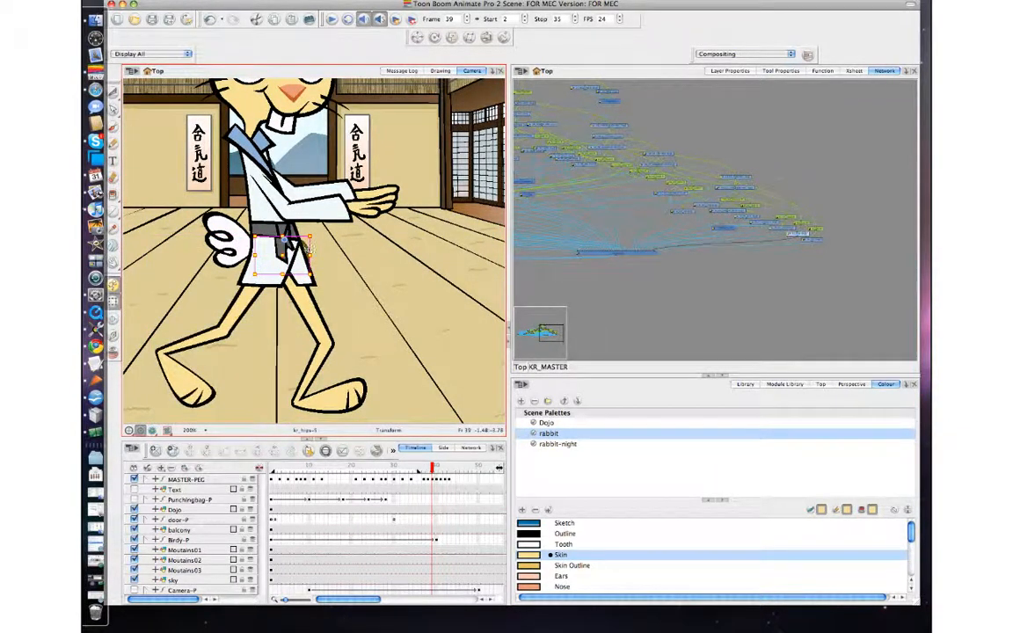
pyautogui.press(',')
pyautogui.press('.')
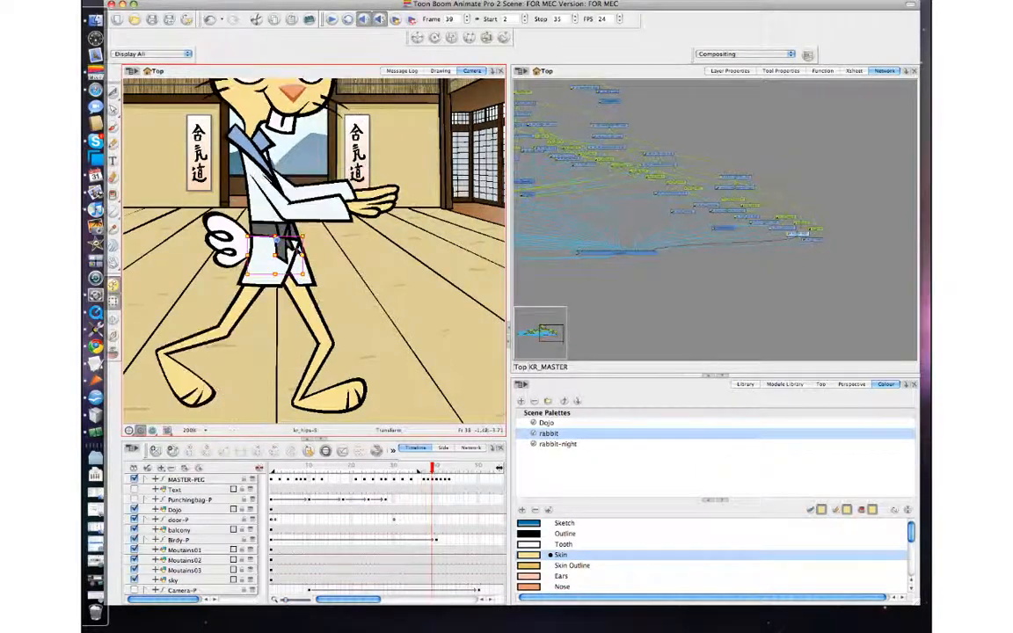
pyautogui.press(',')
pyautogui.press(',')
pyautogui.press('.')
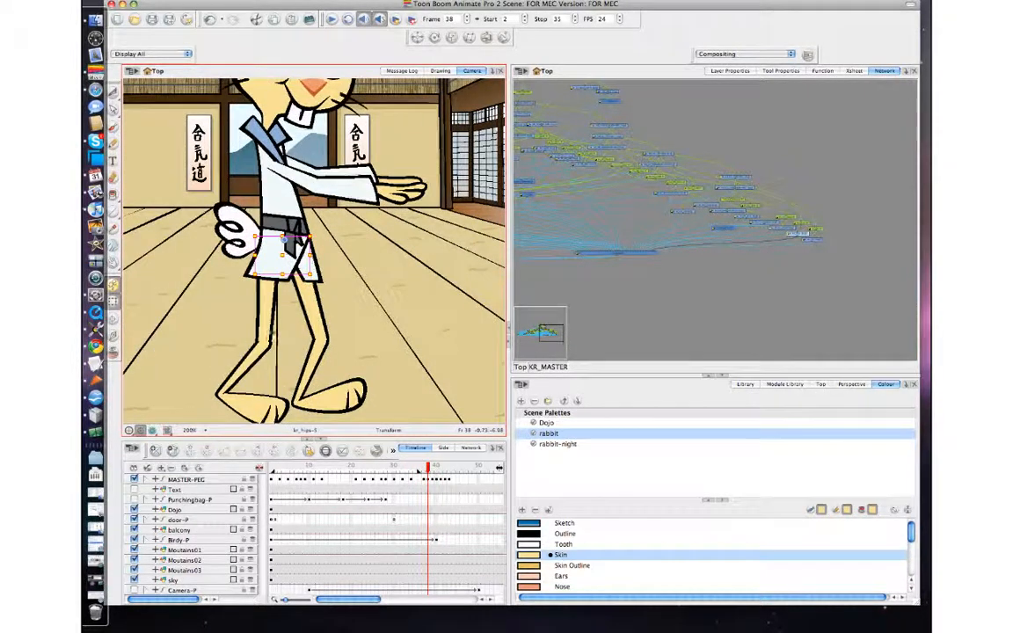
# Step: Select the back leg's parent peg and nudge it slightly at frame 38
pyautogui.click(270, 325)
pyautogui.press(',')
pyautogui.press('.')
pyautogui.press('b')
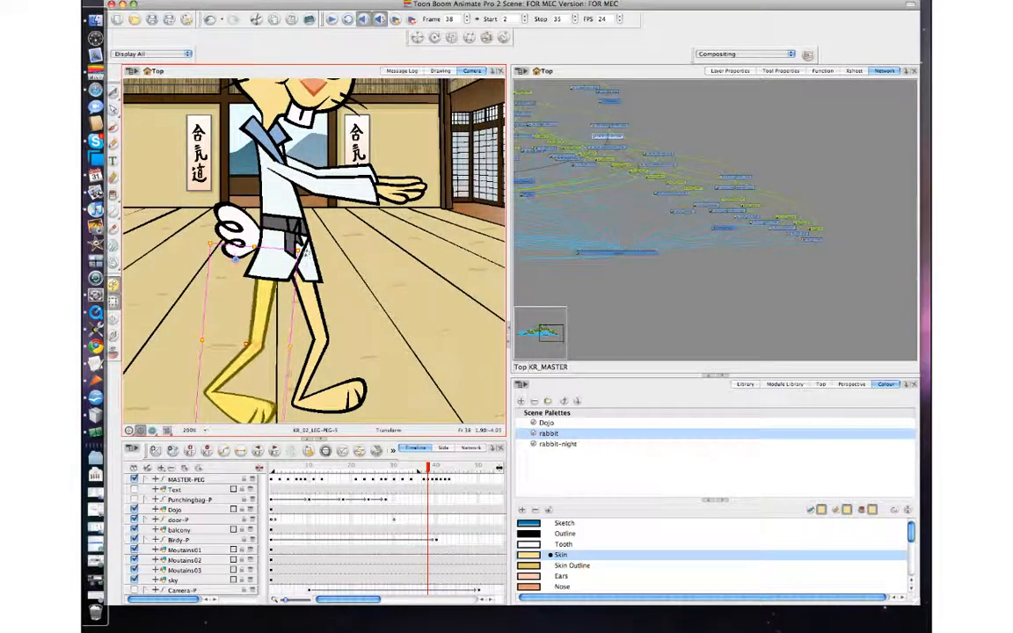
pyautogui.press(',')
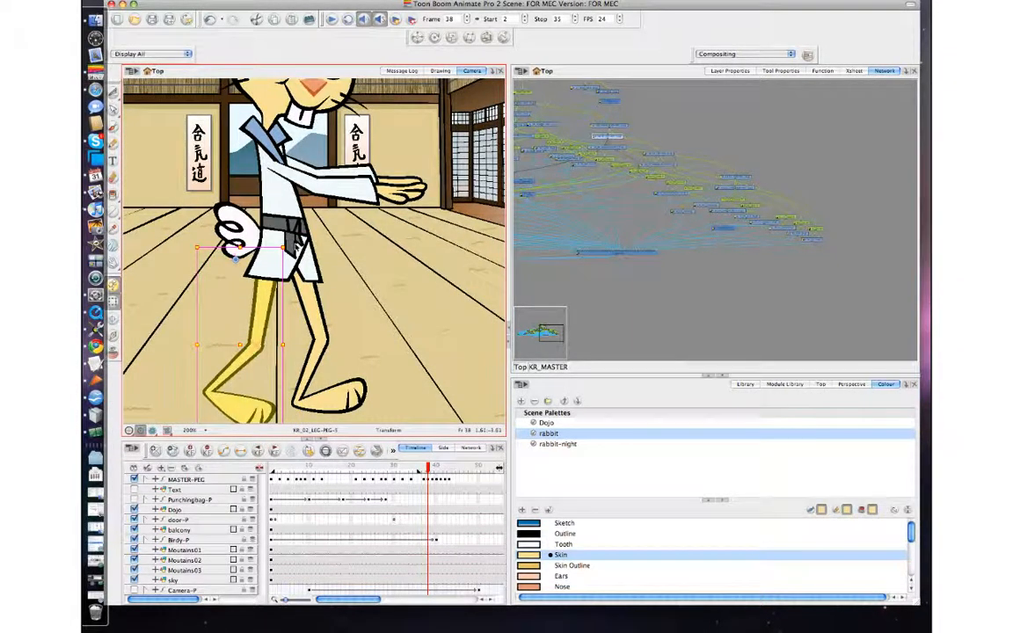
pyautogui.moveTo(293, 247); pyautogui.dragTo(295, 252)
# Step: Step back and forth between frames 37 and 40 to review the leg motion
pyautogui.press(',')
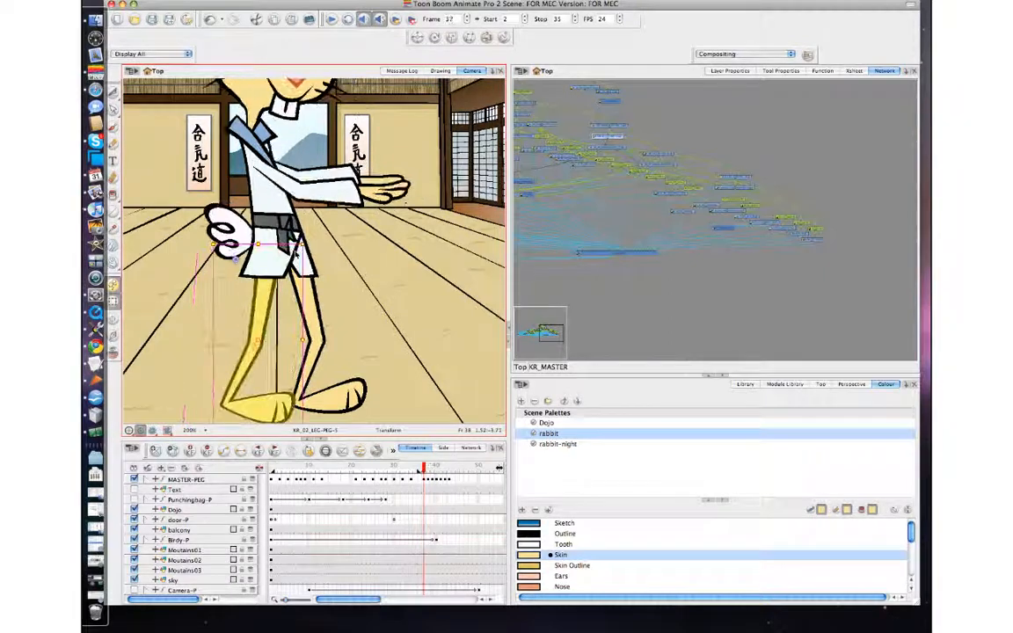
pyautogui.press('.')
pyautogui.press('.')
pyautogui.press('.')
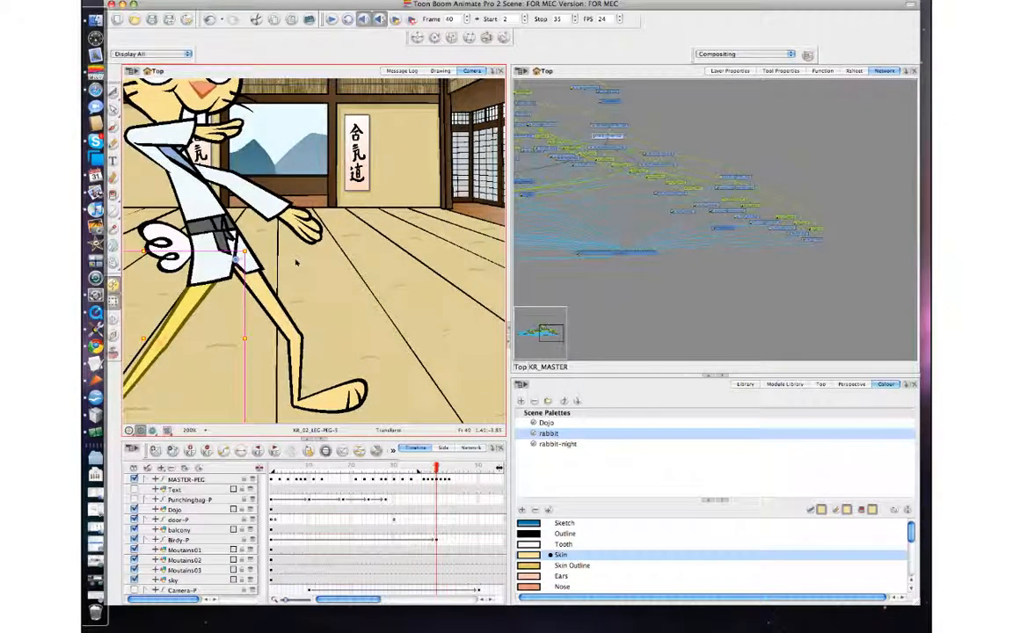
pyautogui.press(',')
pyautogui.press('.')
pyautogui.press(',')
pyautogui.press(',')
pyautogui.press(',')
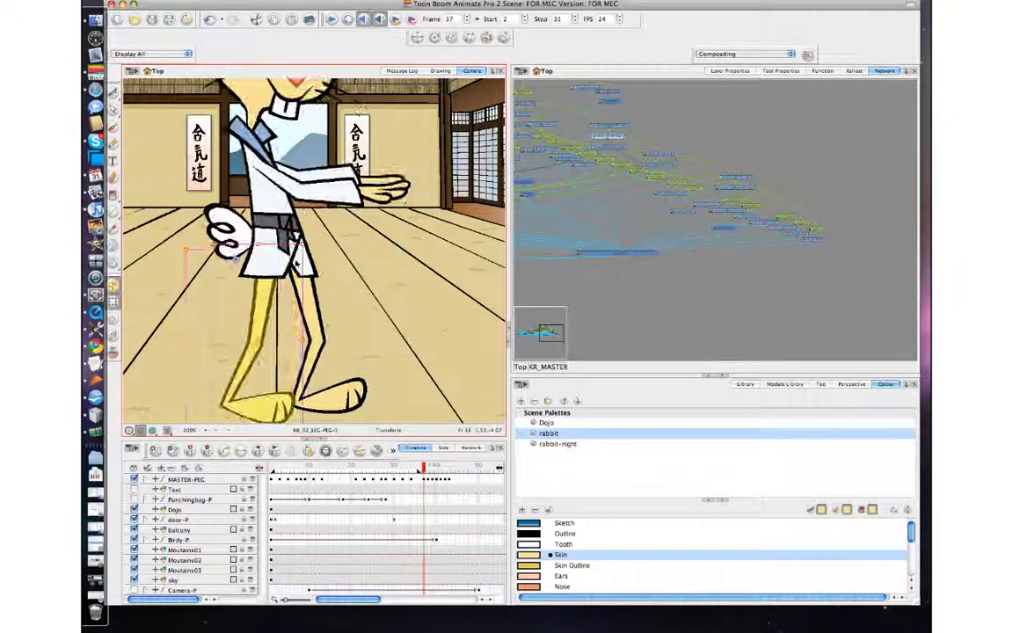
pyautogui.press('.')
pyautogui.press('.')
pyautogui.press('.')
pyautogui.press(',')
pyautogui.press(',')
pyautogui.press('.')
pyautogui.press('.')
pyautogui.press('.')
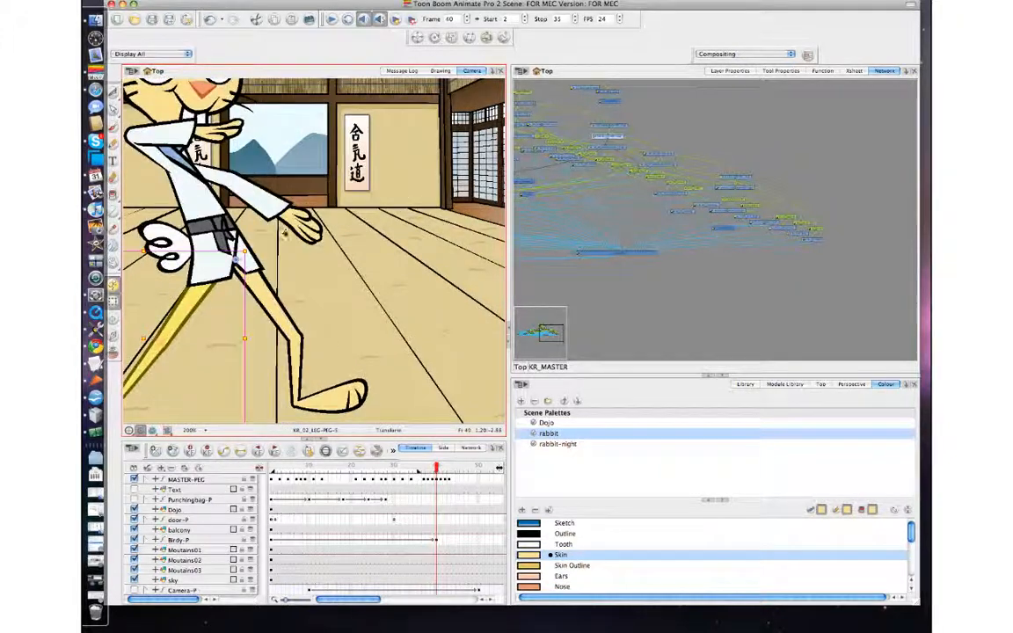
pyautogui.press(',')
pyautogui.press(',')
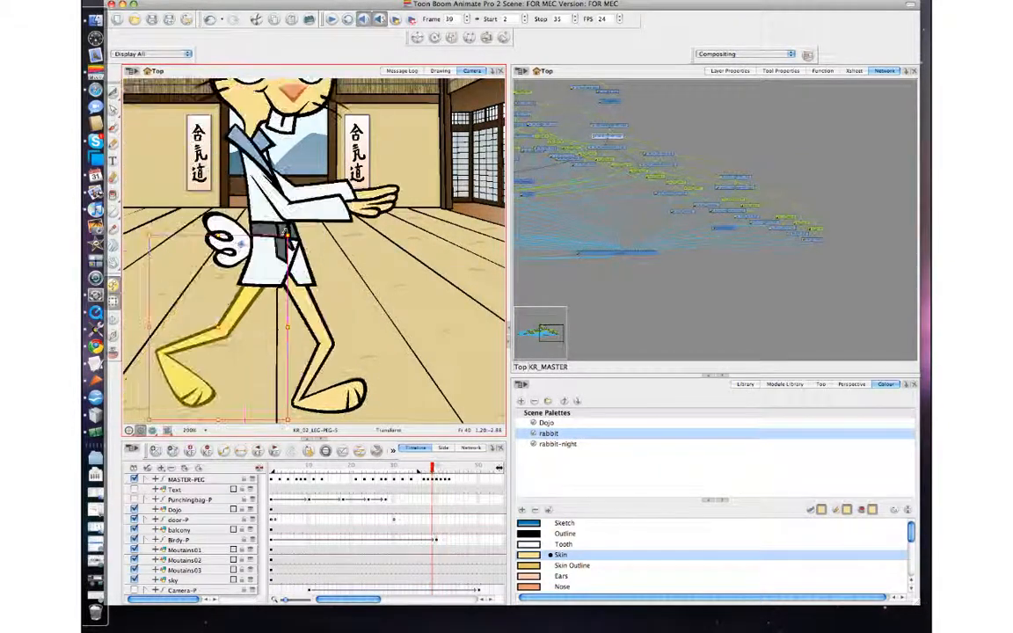
pyautogui.press('.')
pyautogui.press(',')
pyautogui.press(',')
pyautogui.press(',')
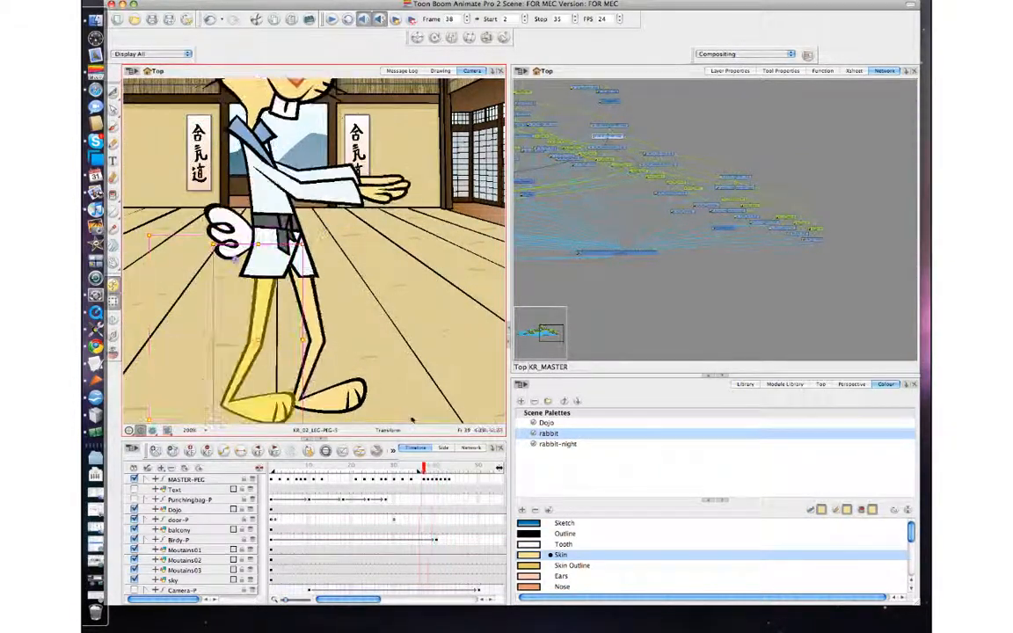